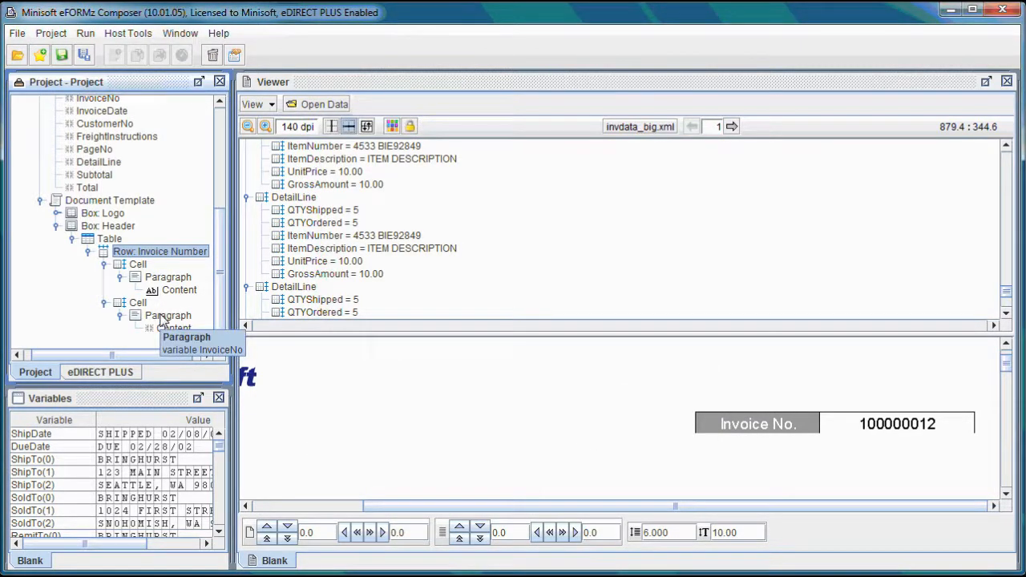
Duplicate the Invoice Number row within the header table.
left_click(89, 254)
left_click_drag(135, 329, 136, 338)
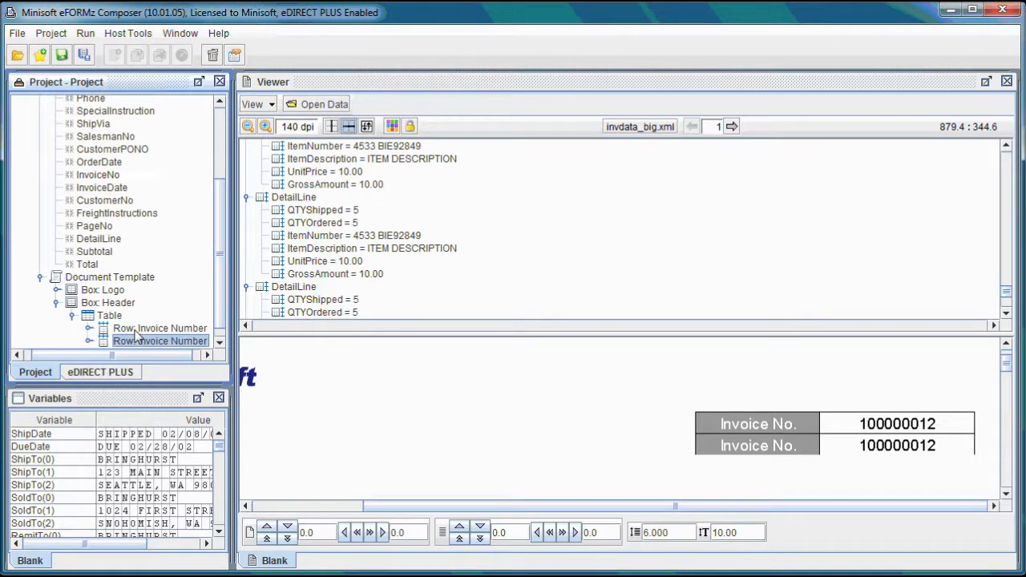
left_click(219, 340)
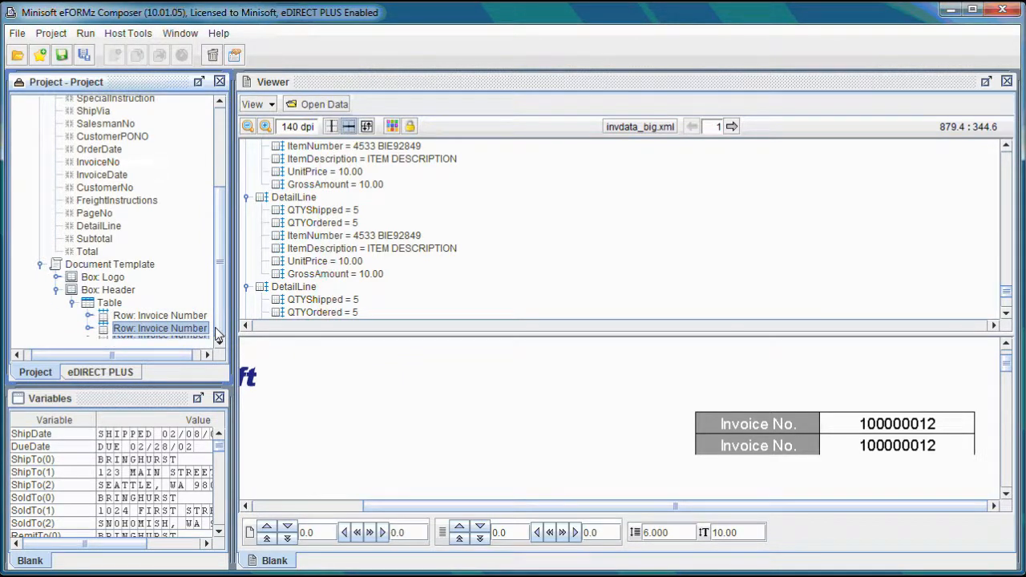
Set the background color of the duplicated row's first cell to automatic.
left_click(90, 328)
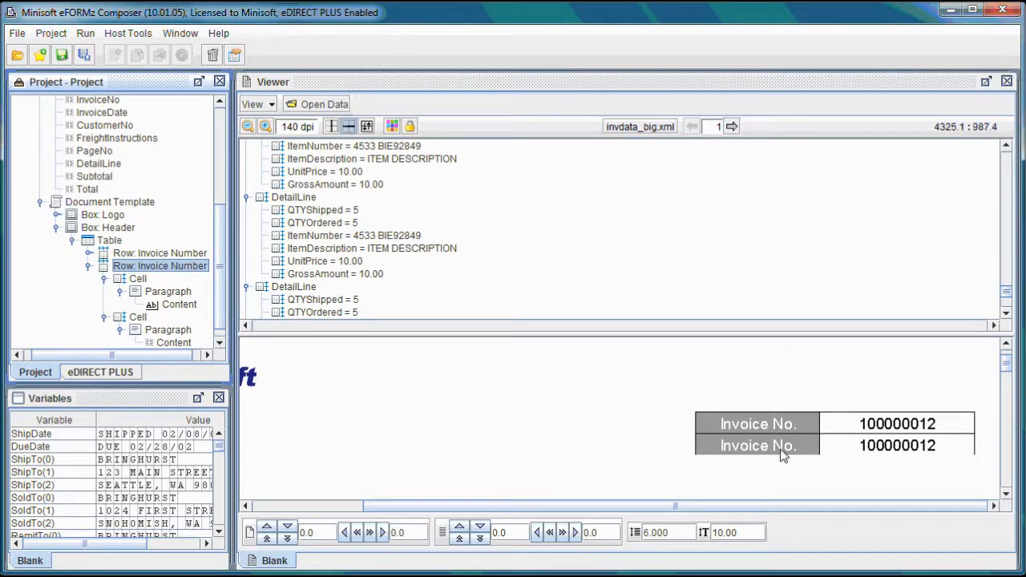
right_click(144, 282)
mouse_move(160, 287)
left_click(300, 290)
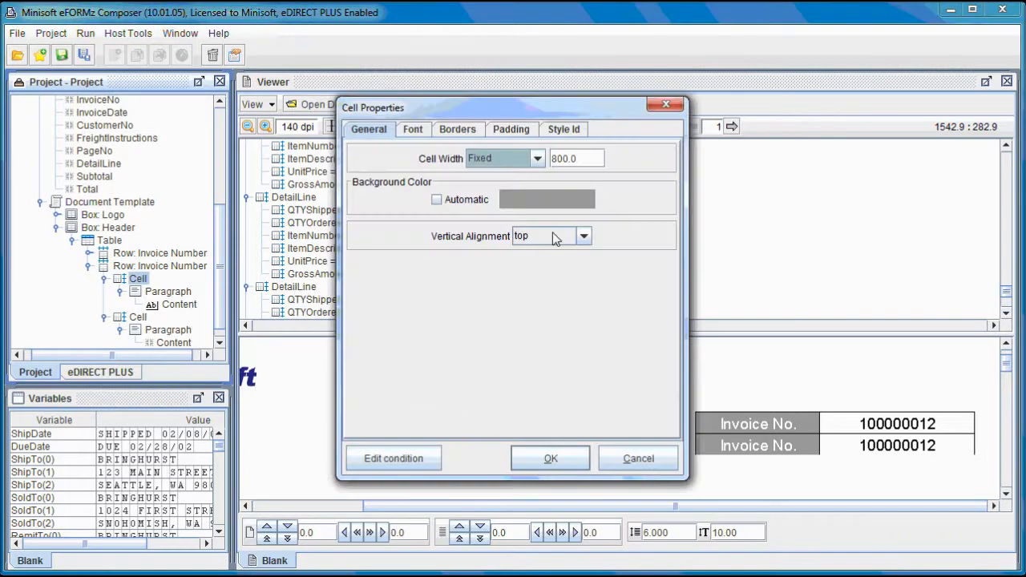
left_click(438, 201)
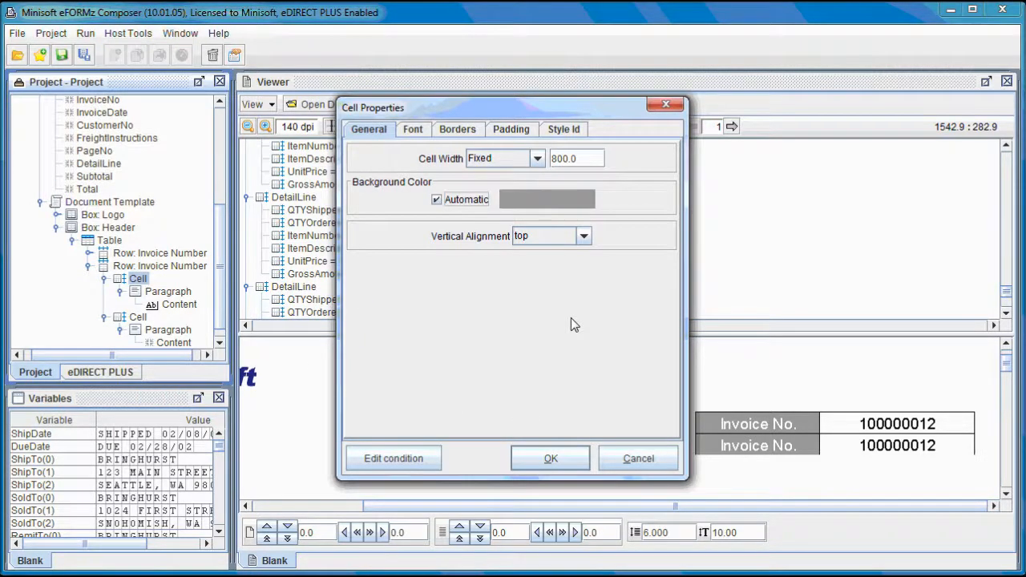
left_click(561, 455)
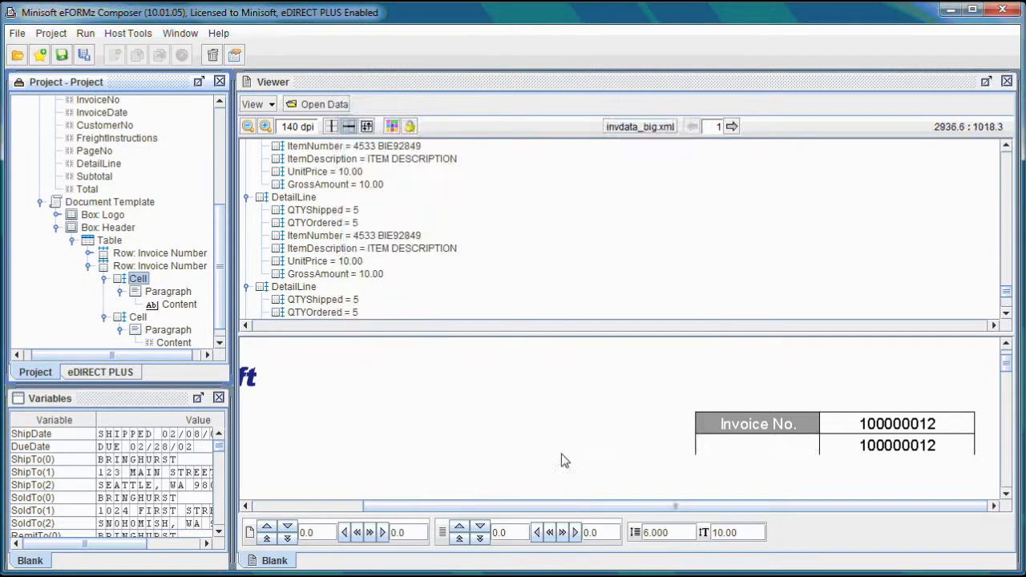
Set the text color of the label content in the duplicated row's first cell to automatic.
right_click(181, 309)
mouse_move(205, 314)
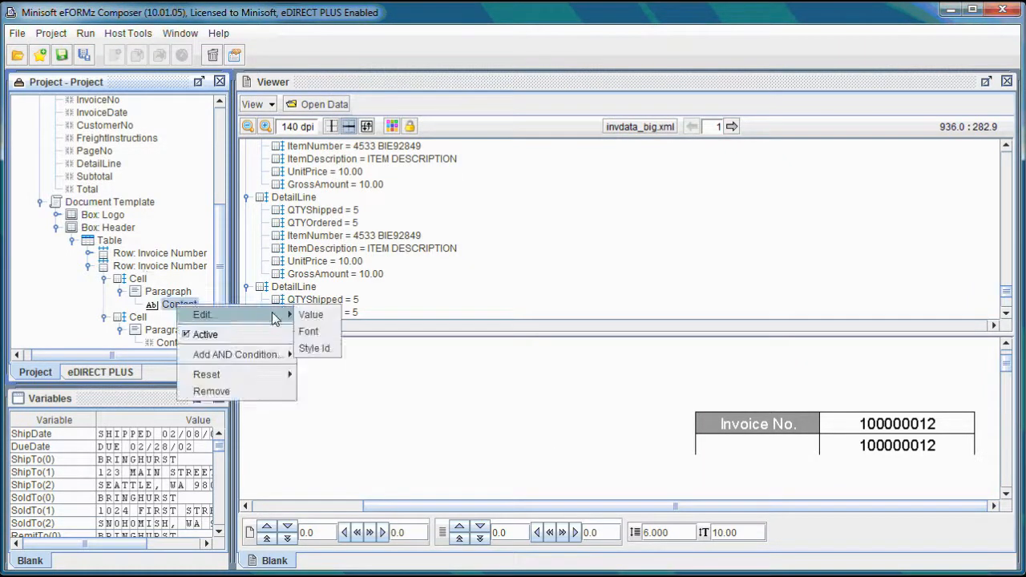
left_click(309, 332)
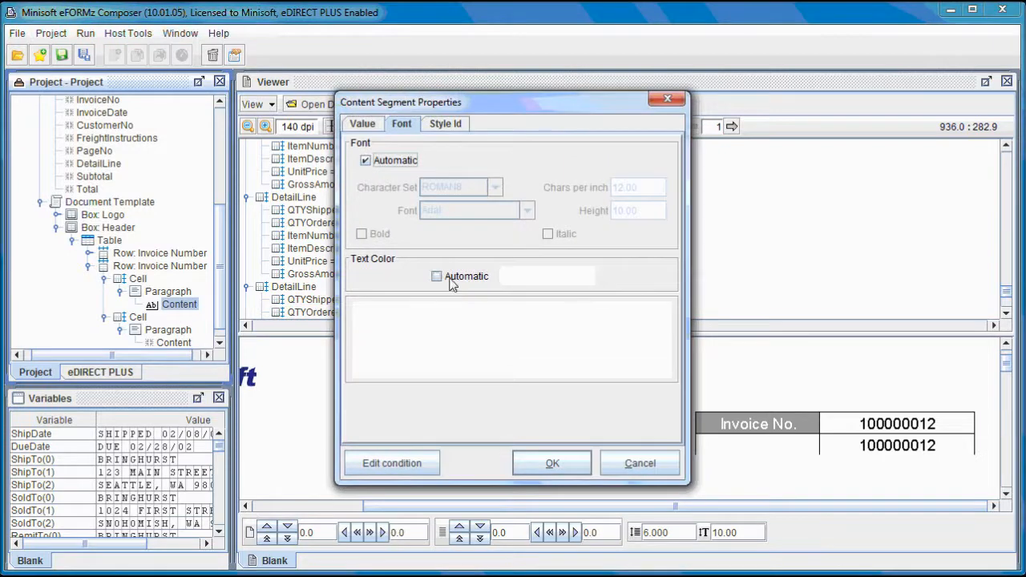
left_click(437, 277)
left_click(552, 463)
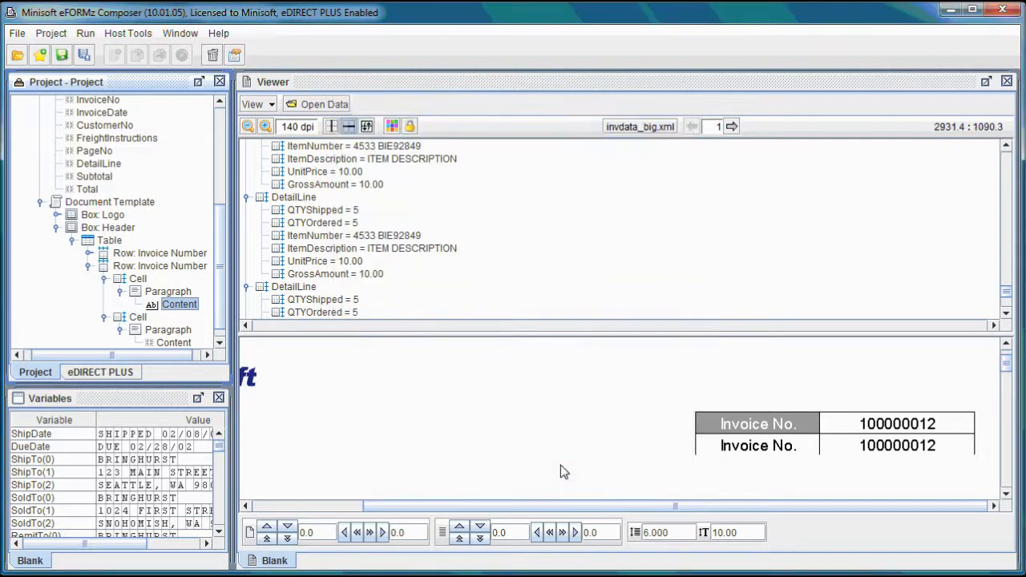
Change the label text in the duplicated row's first cell to "Invoice Date".
right_click(186, 307)
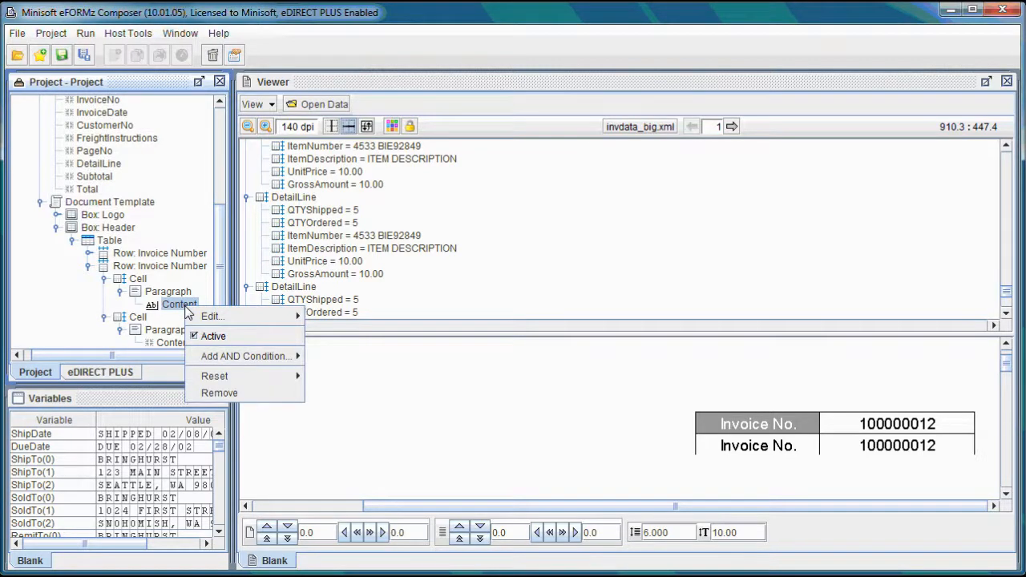
left_click(326, 320)
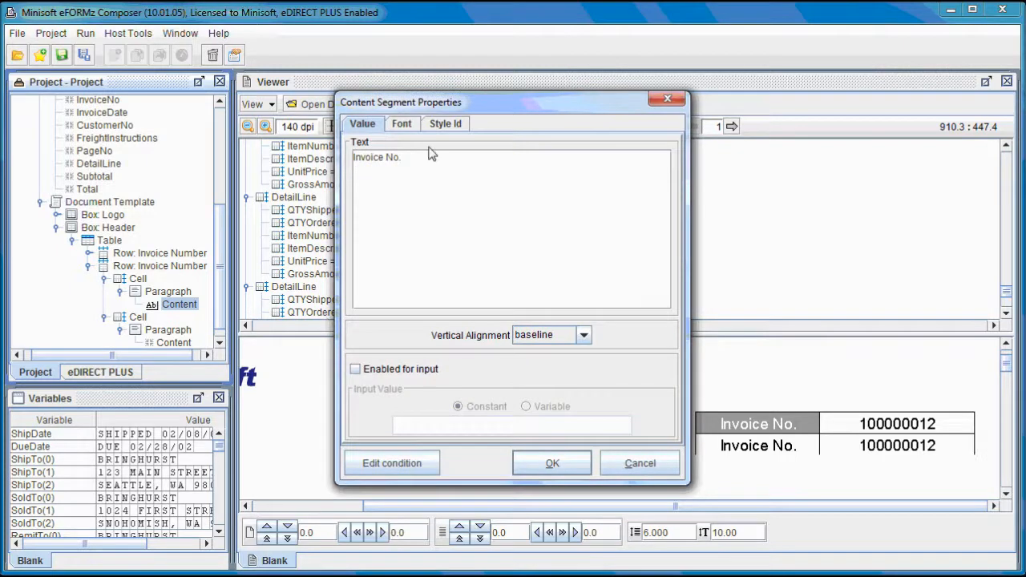
left_click_drag(412, 160, 298, 143)
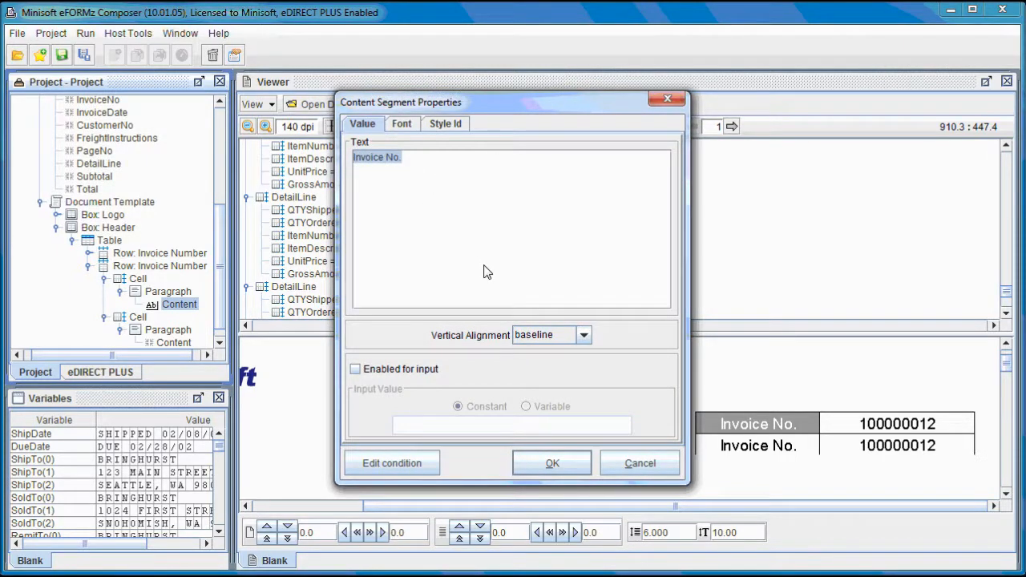
key("Caps_Lock")
type("I")
key("Caps_Lock")
type("nvoice")
key("Caps_Lock")
type("D")
key("Caps_Lock")
type("aT=")
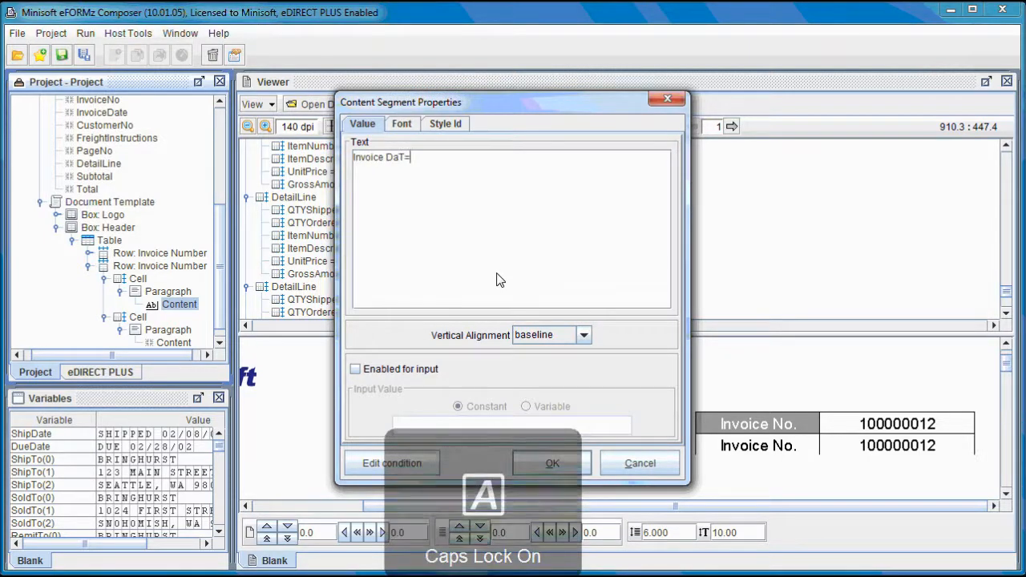
key("BackSpace")
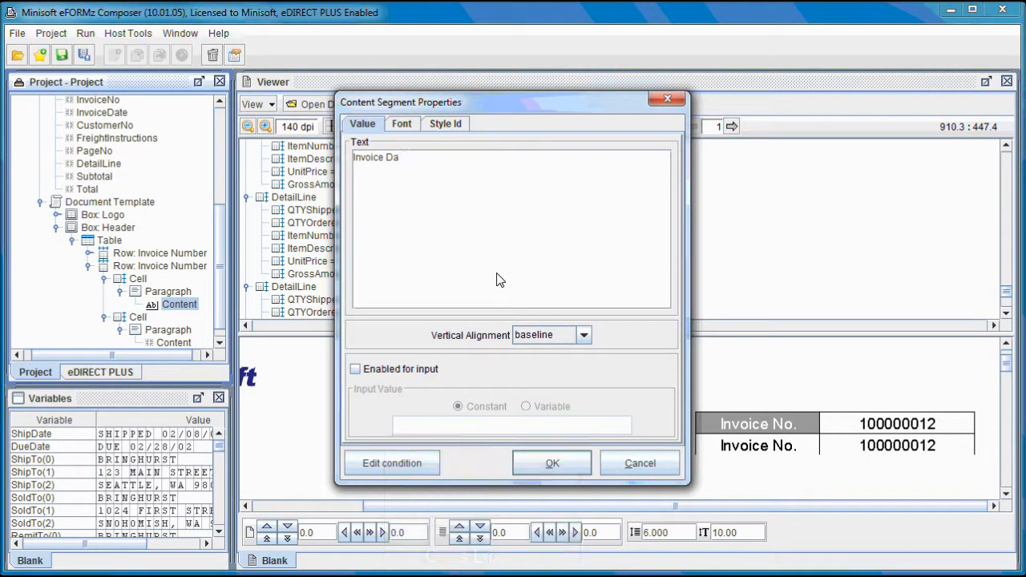
key("Caps_Lock")
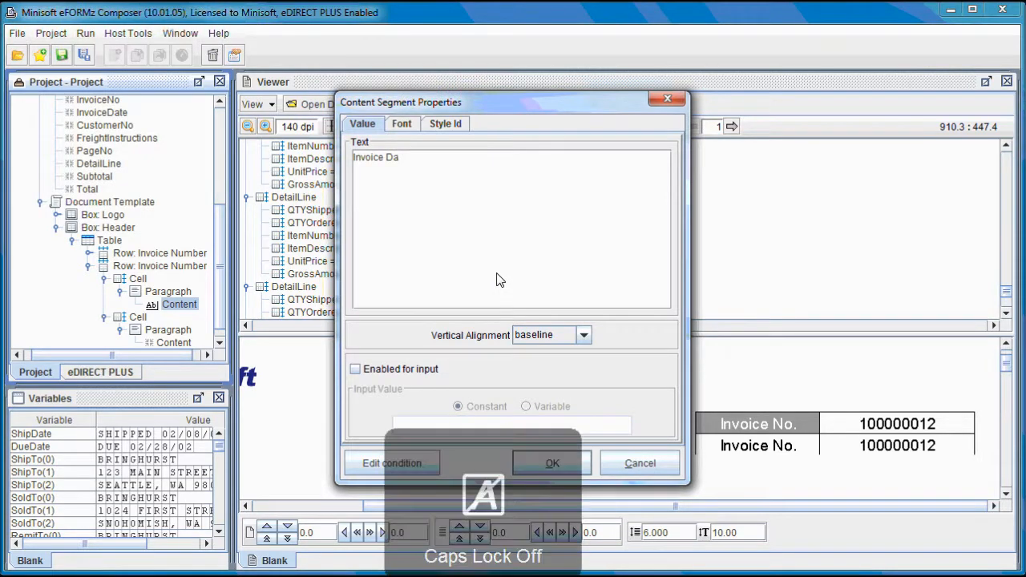
type("tew")
key("BackSpace")
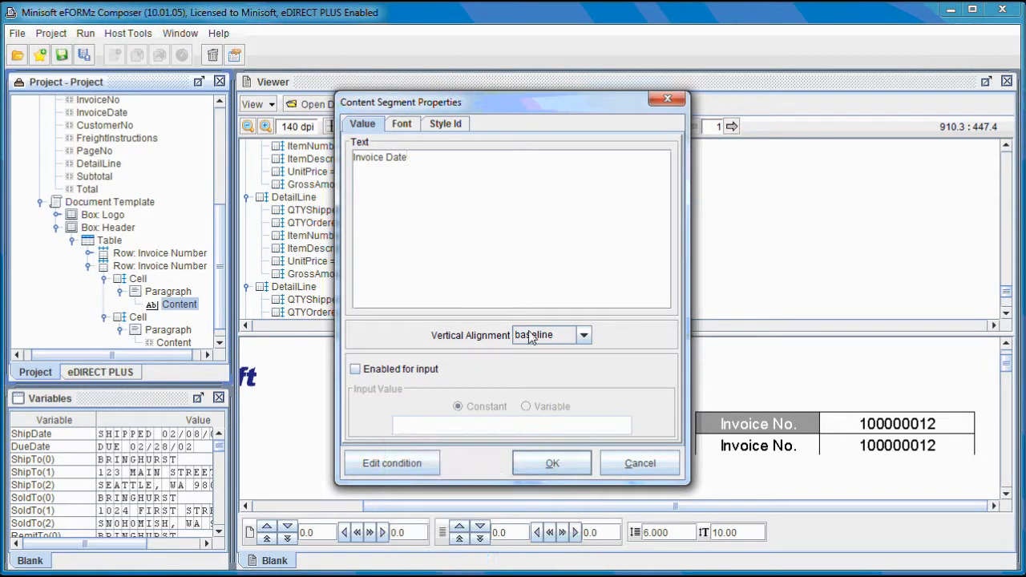
left_click(571, 469)
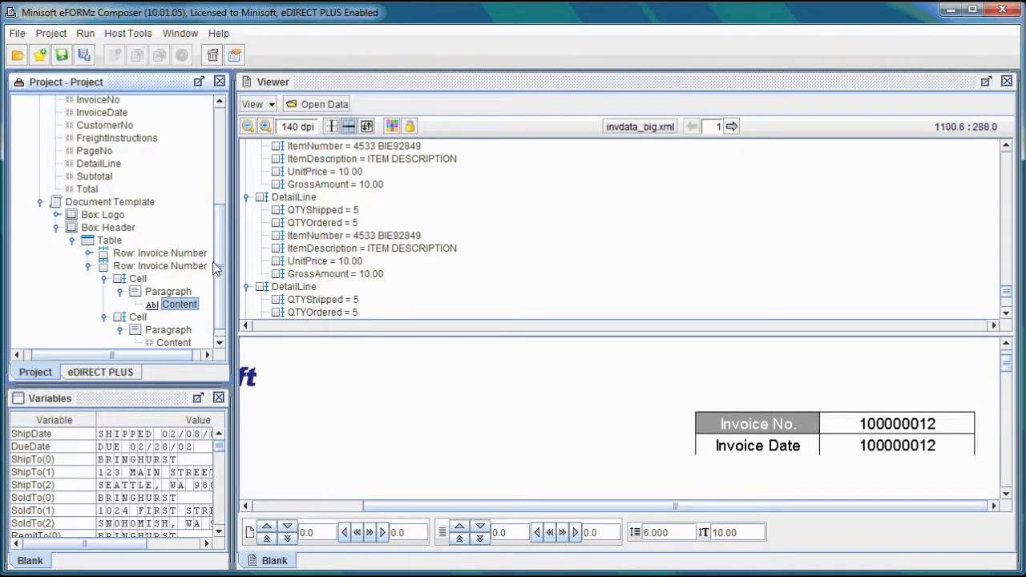
Assign the InvoiceDate variable to the content of the duplicated row's second cell.
scroll(179, 335, "down", 1)
right_click(178, 335)
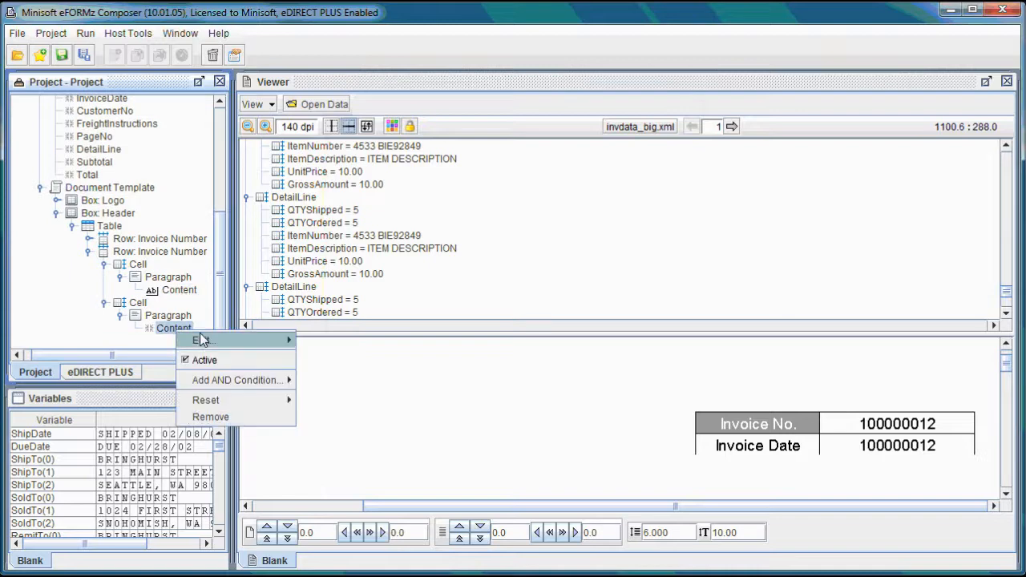
mouse_move(272, 340)
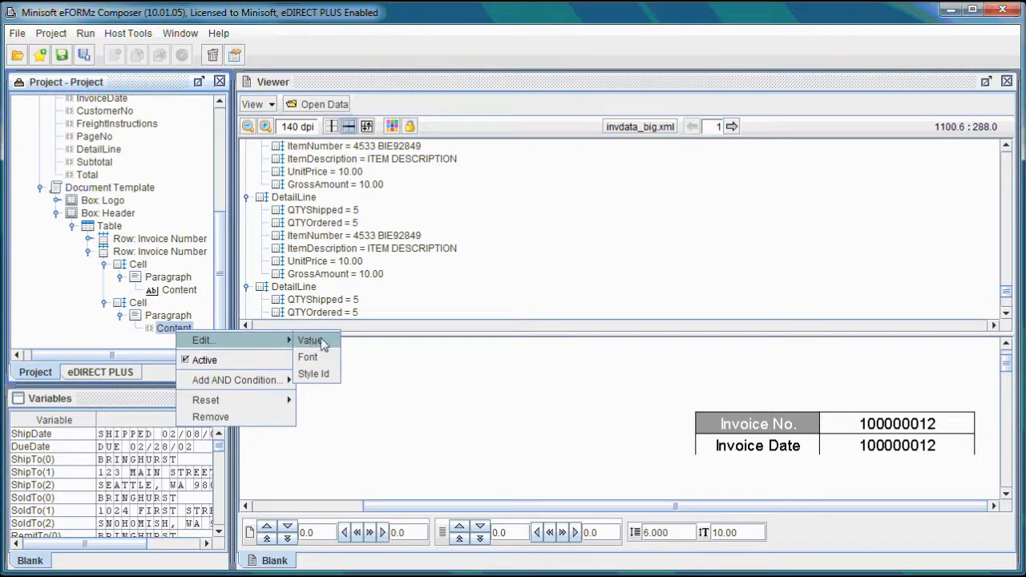
left_click(320, 340)
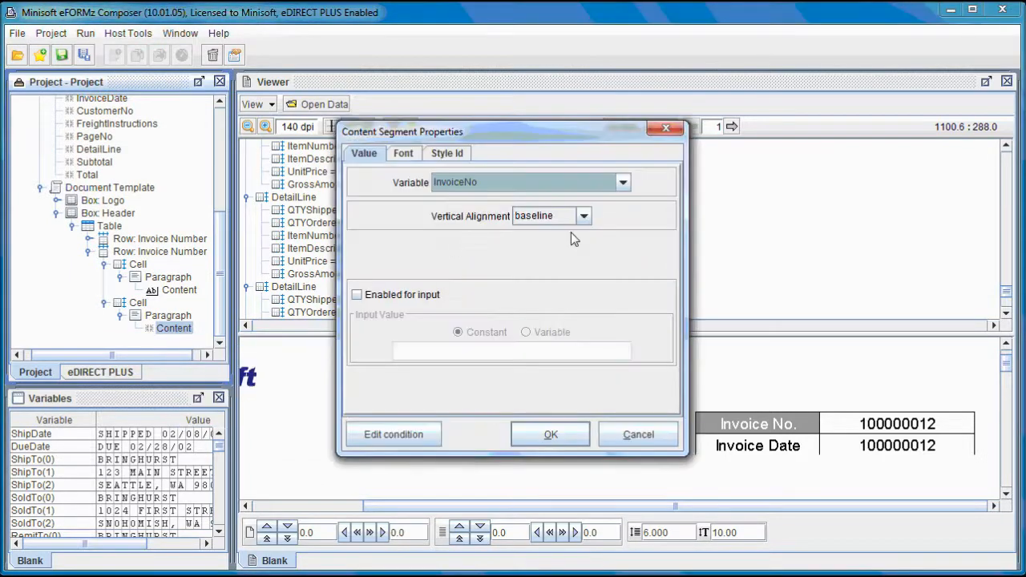
left_click(552, 183)
left_click(534, 209)
left_click(553, 435)
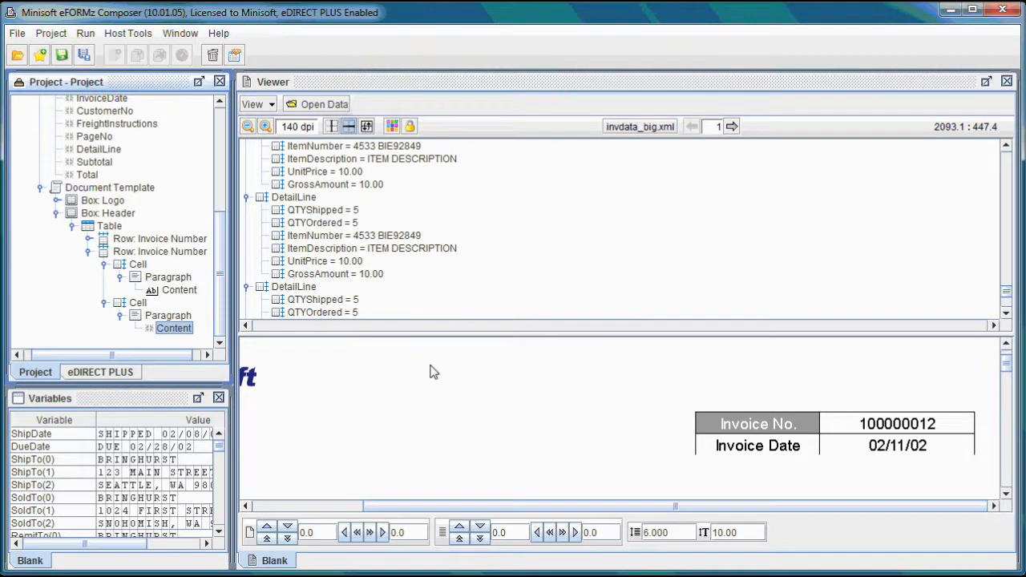
Change the duplicated row's description to "Invoice Date".
right_click(186, 253)
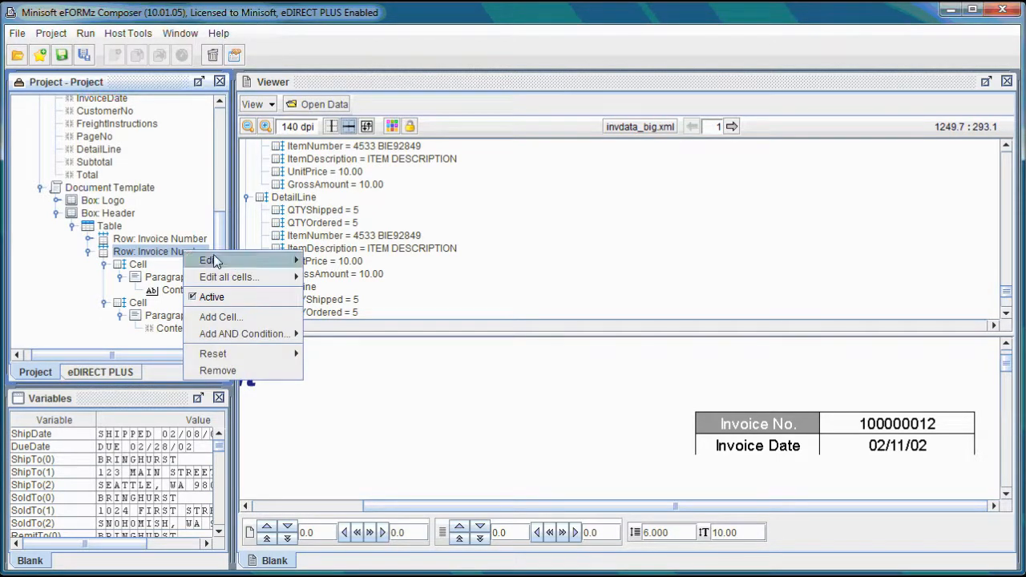
mouse_move(231, 254)
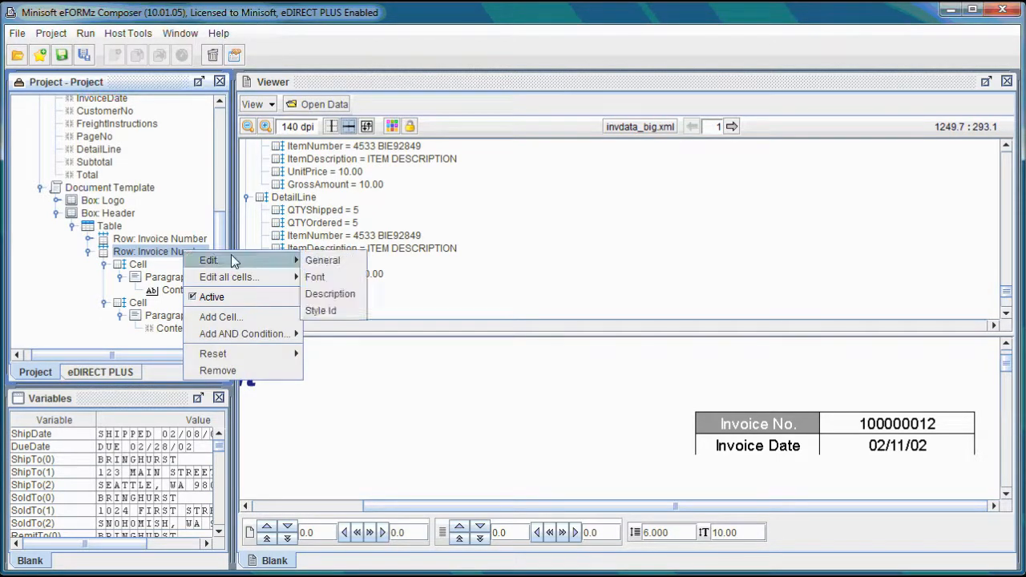
left_click(337, 295)
left_click_drag(490, 182, 452, 183)
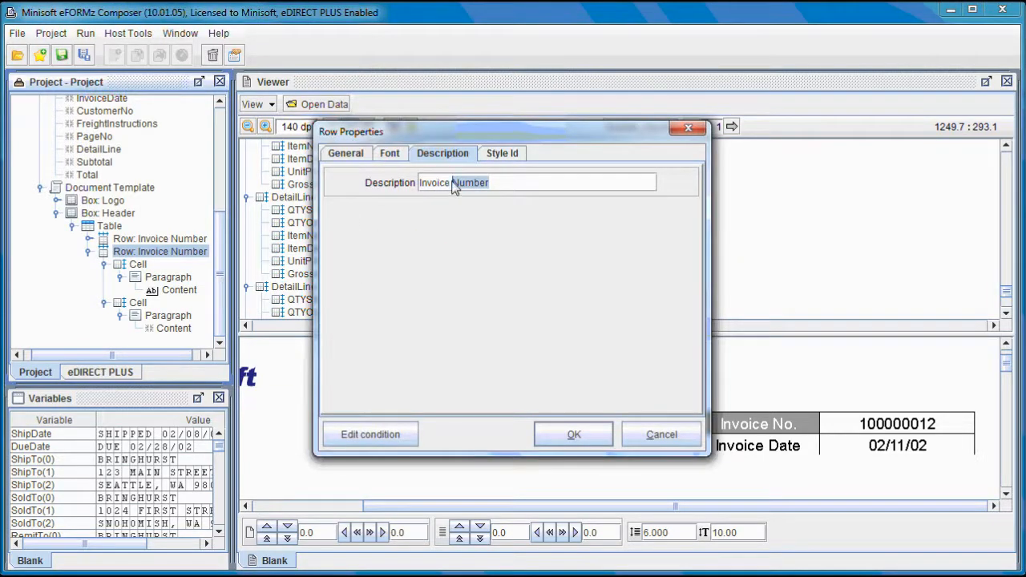
key("Caps_Lock")
type("Date")
left_click(583, 432)
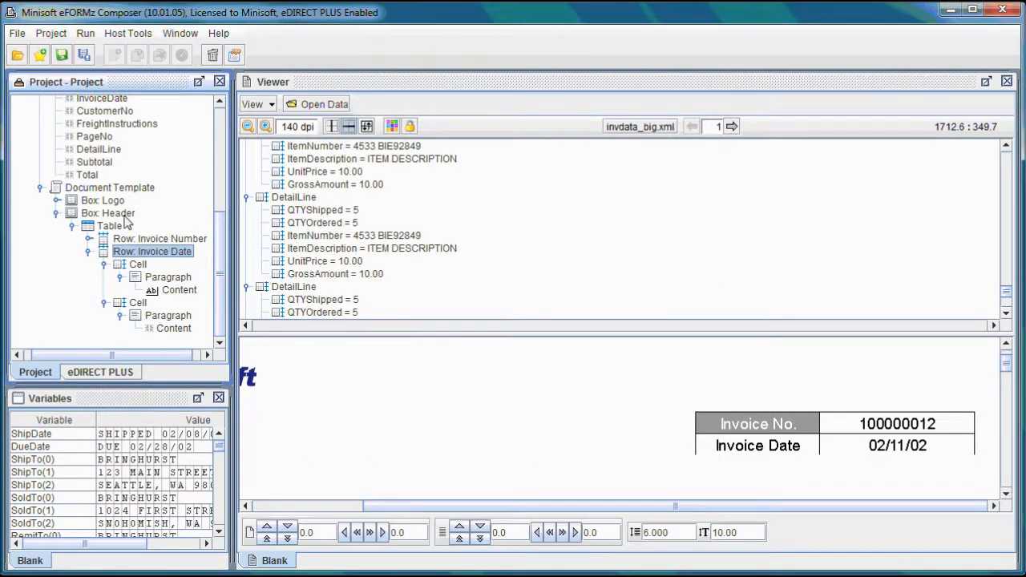
Duplicate the Invoice Date row within the header table and expand the copy.
left_click(89, 253)
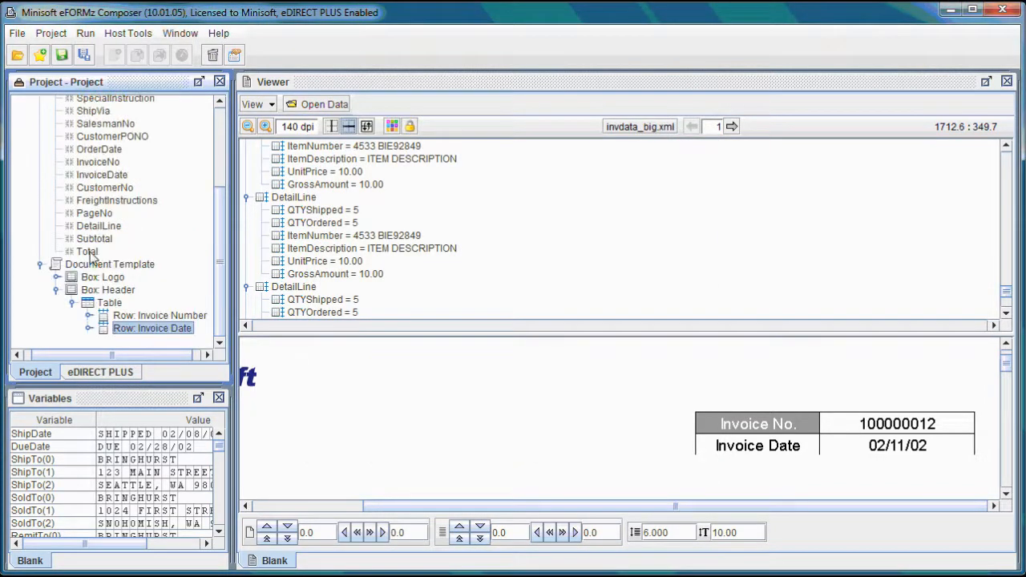
left_click_drag(151, 329, 160, 337)
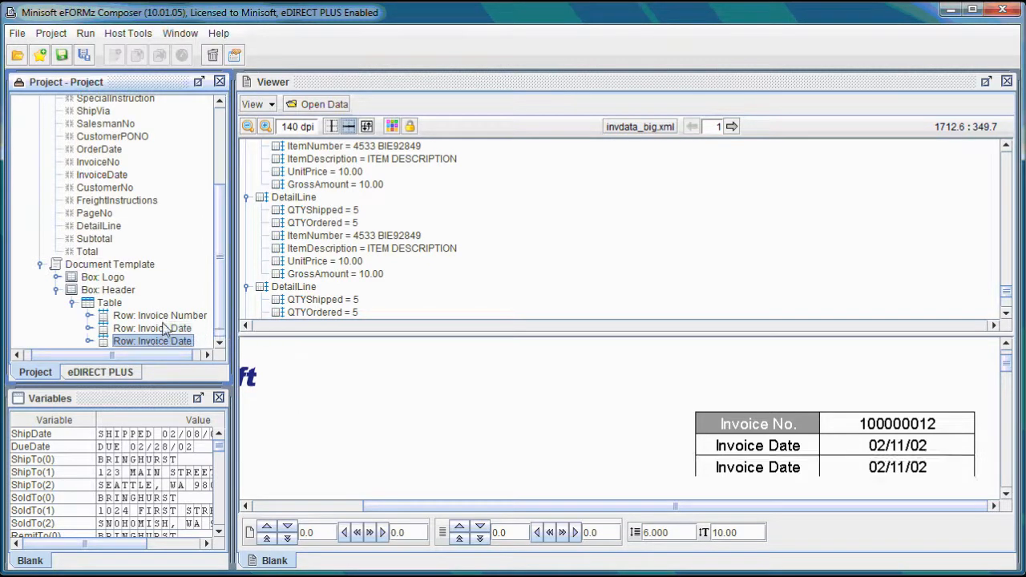
left_click(89, 340)
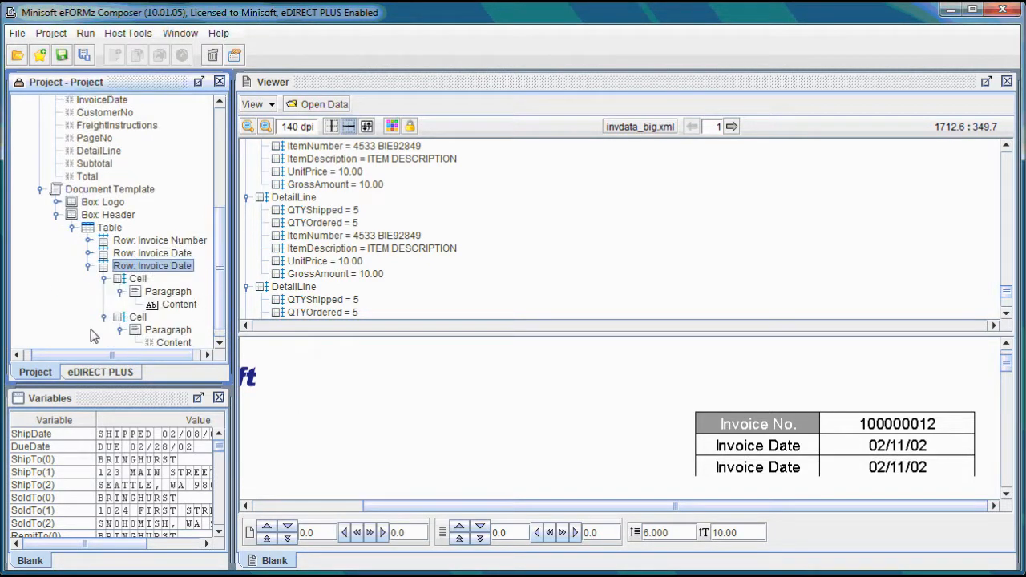
Change the description of the copied Invoice Date row to "Phone".
right_click(166, 268)
mouse_move(219, 275)
left_click(309, 275)
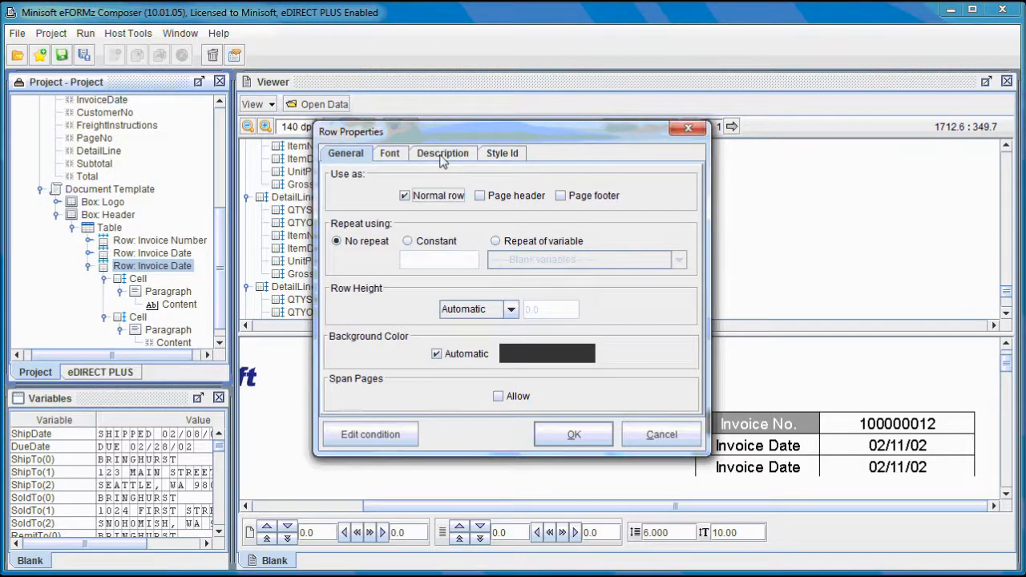
left_click(442, 154)
left_click_drag(475, 182, 409, 182)
key("Caps_Lock")
type("P")
key("Caps_Lock")
type("hone")
left_click(573, 433)
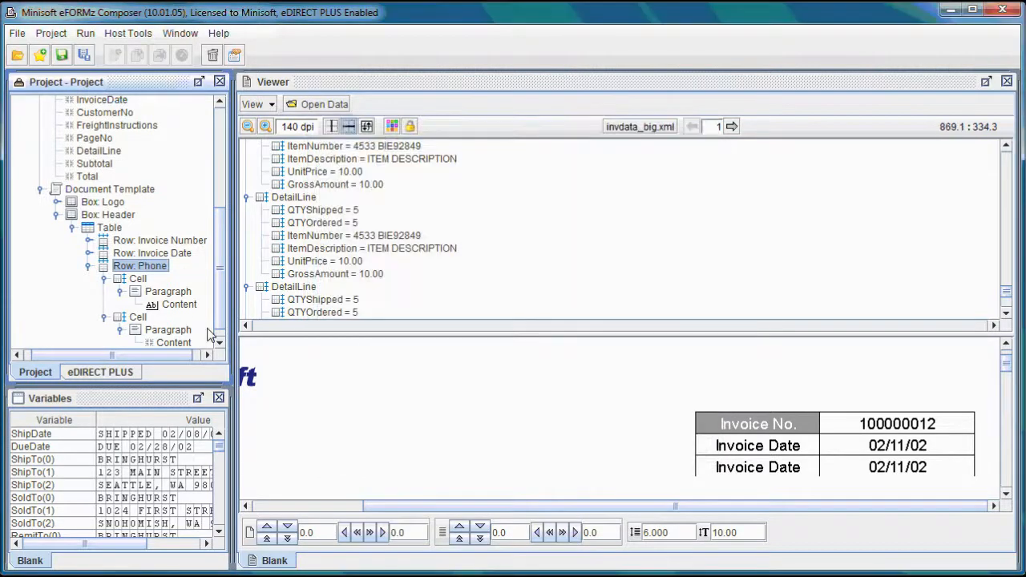
Change the label text in the Phone row's first cell to "Phone".
right_click(186, 307)
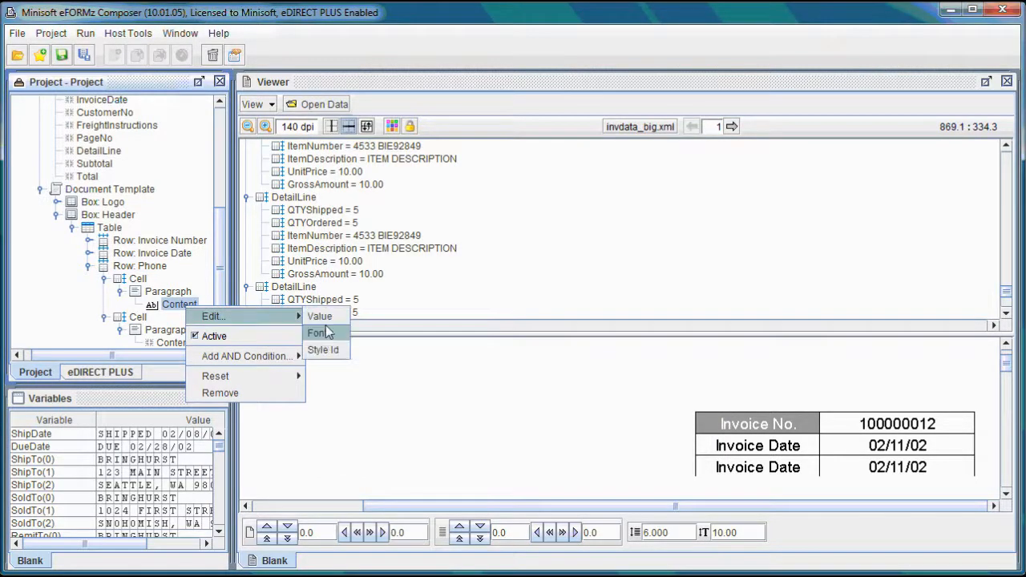
left_click(324, 315)
key("Caps_Lock")
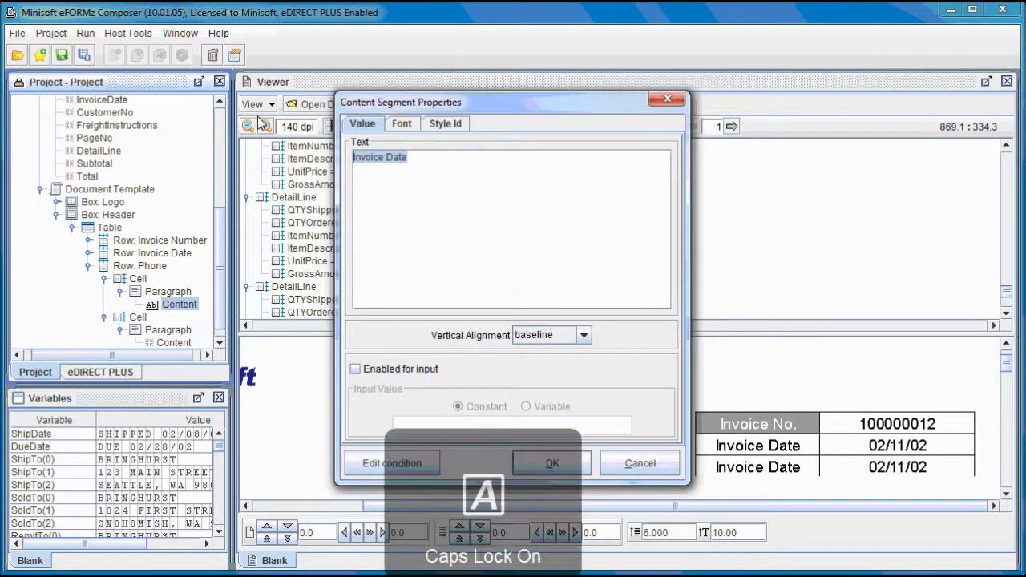
type("P")
key("Caps_Lock")
type("hon")
left_click(563, 458)
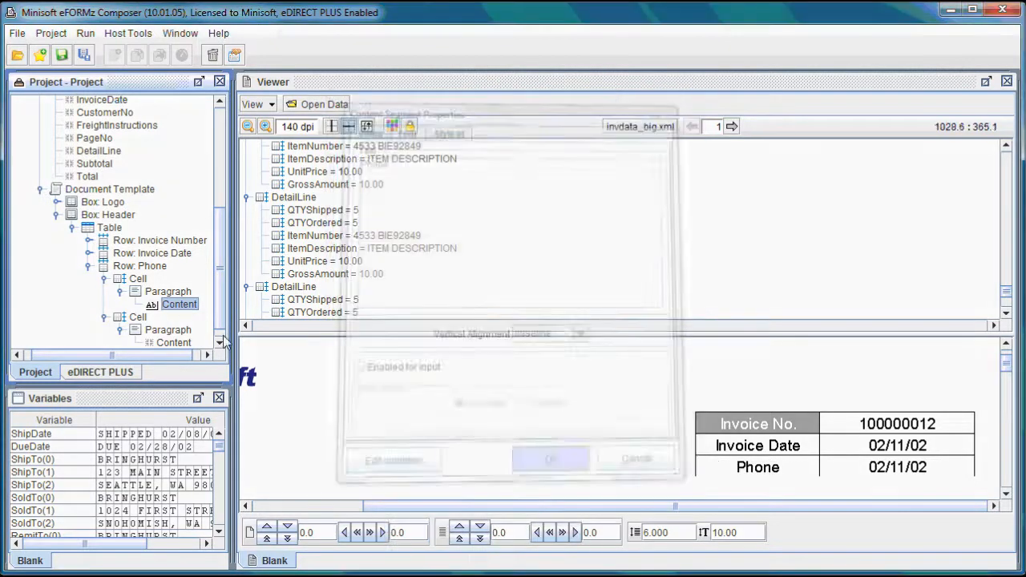
Set the variable shown in the Phone row's second cell to Phone.
scroll(216, 320, "down", 1)
right_click(173, 328)
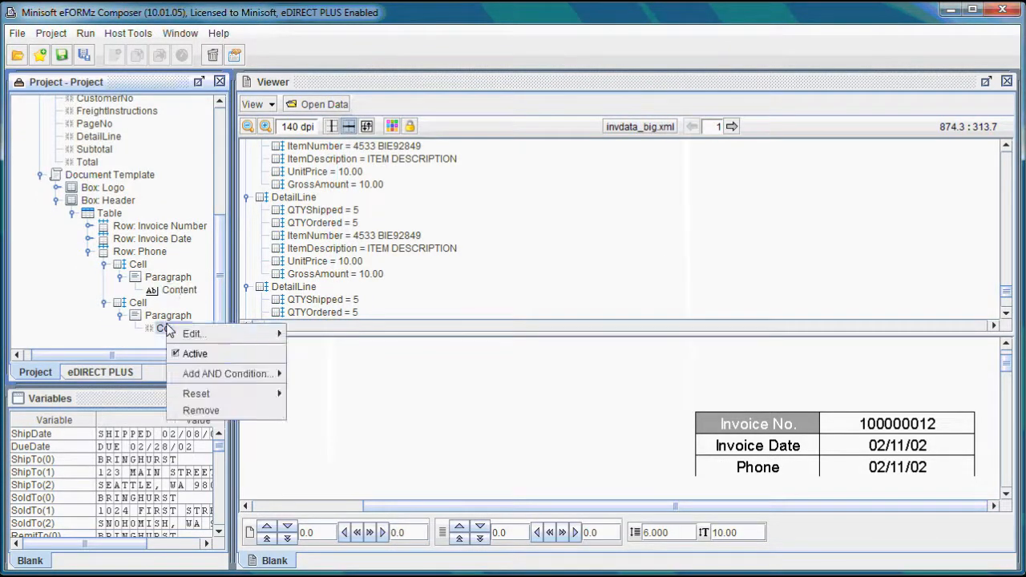
mouse_move(272, 333)
left_click(303, 336)
left_click(560, 184)
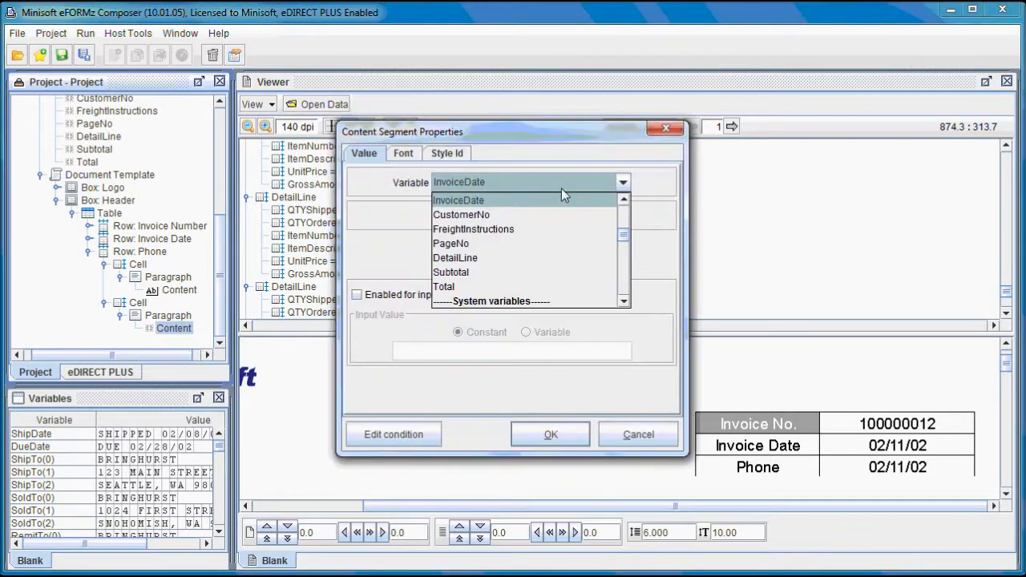
scroll(485, 243, "up", 1)
left_click(614, 185)
scroll(623, 204, "up", 3)
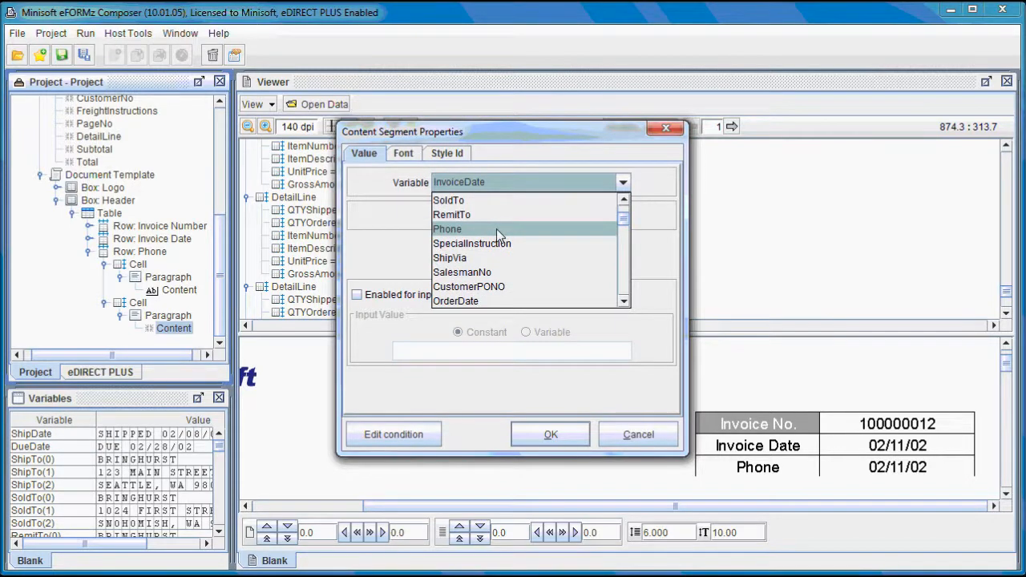
left_click(496, 228)
left_click(541, 428)
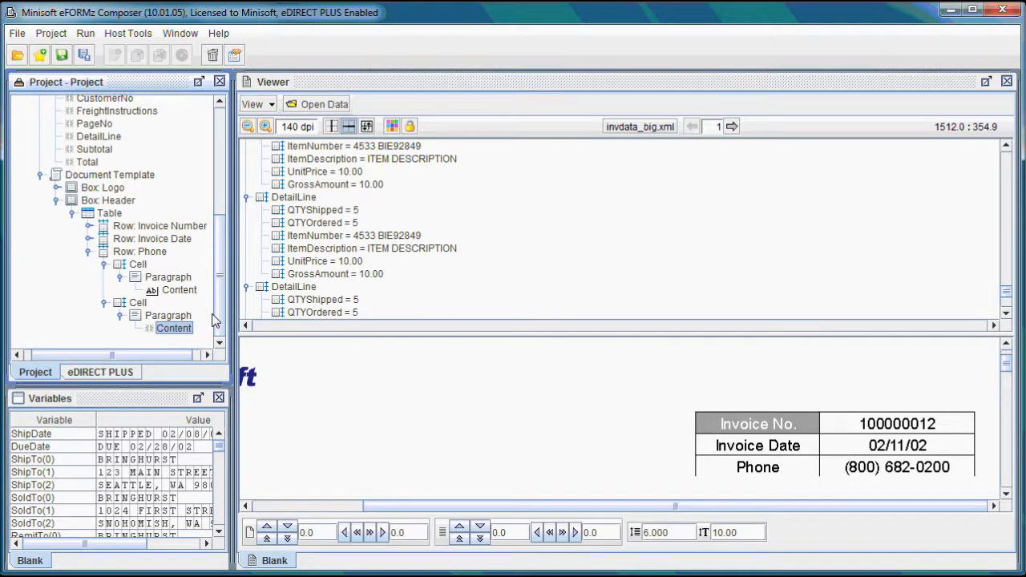
Collapse the Phone row, duplicate it within the header table and expand the copy.
left_click(89, 251)
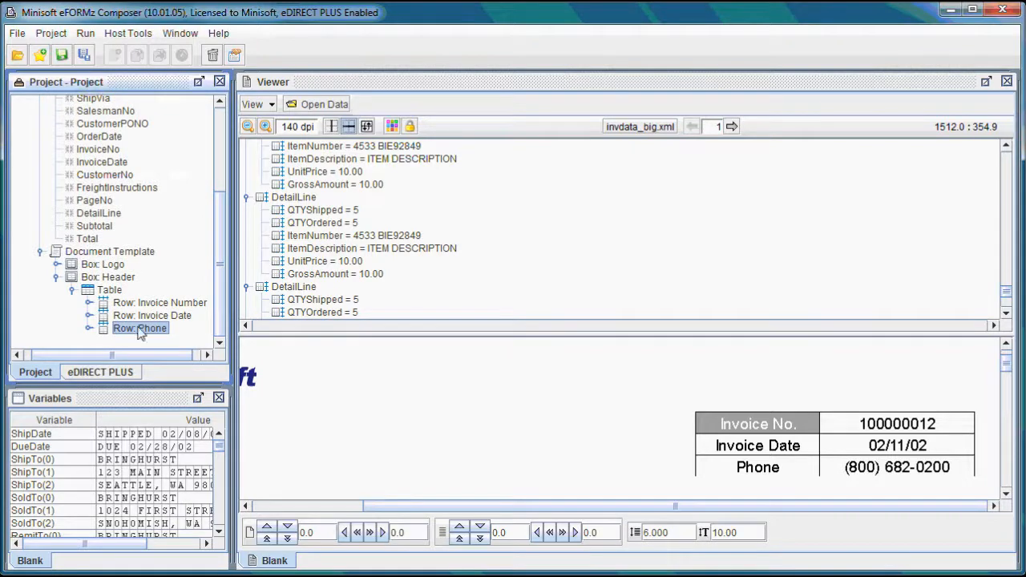
left_click_drag(137, 328, 142, 331)
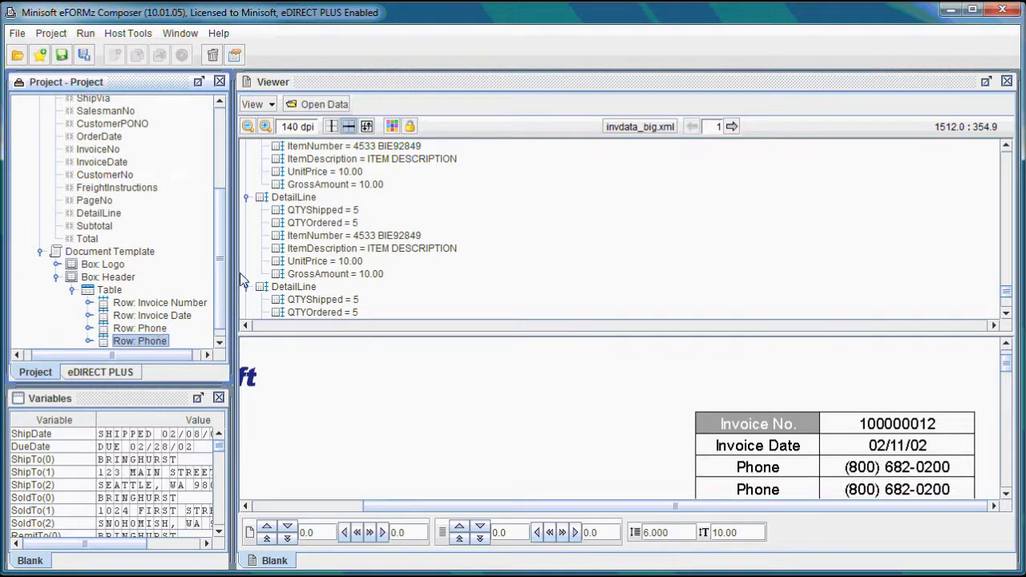
left_click(89, 328)
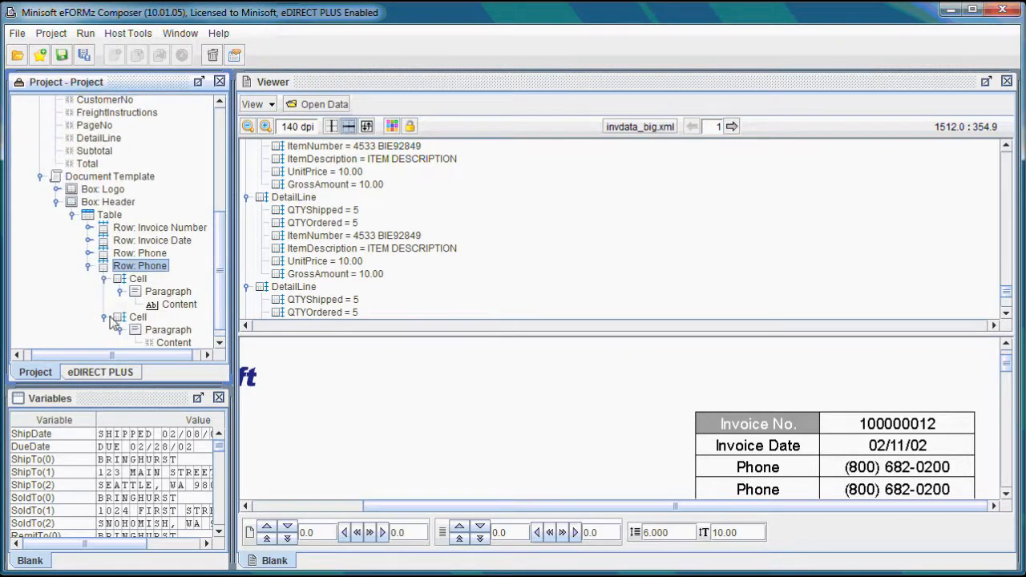
Change the description of the copied Phone row to "Page".
right_click(156, 270)
left_click(276, 273)
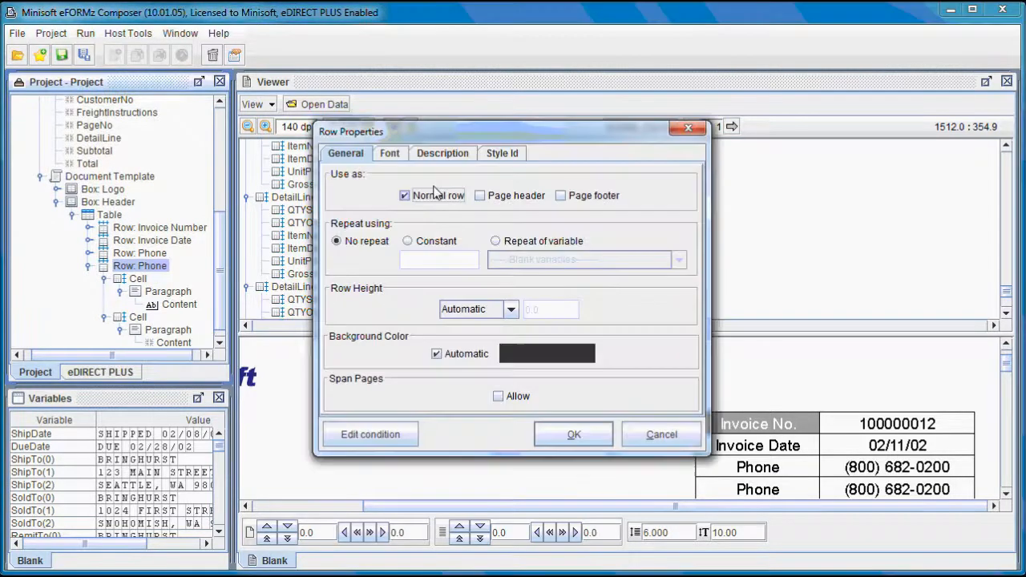
left_click(441, 154)
double_click(427, 184)
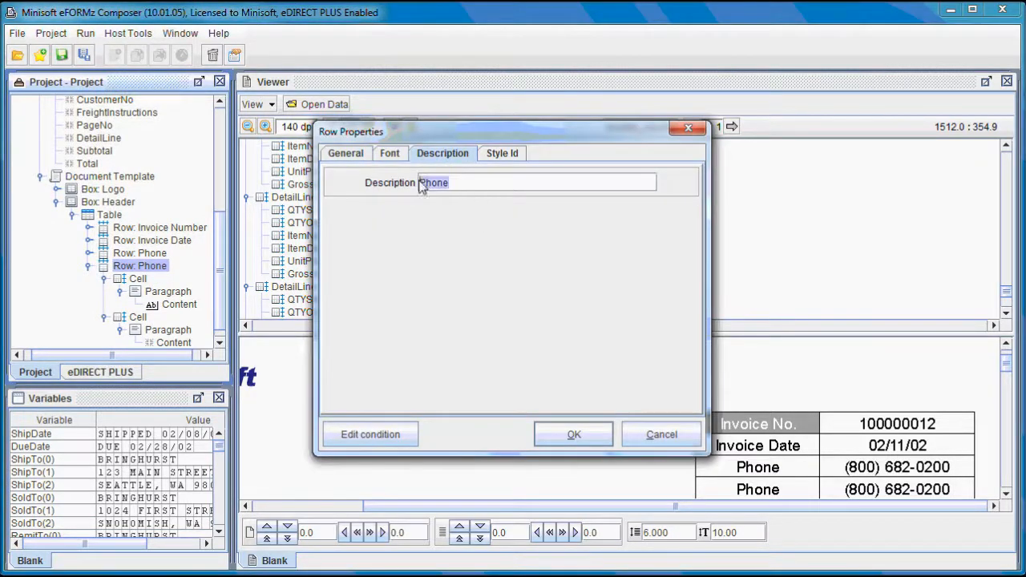
type("Page")
left_click(573, 434)
Change the label text in the Page row's first cell to "Page".
scroll(223, 257, "down", 1)
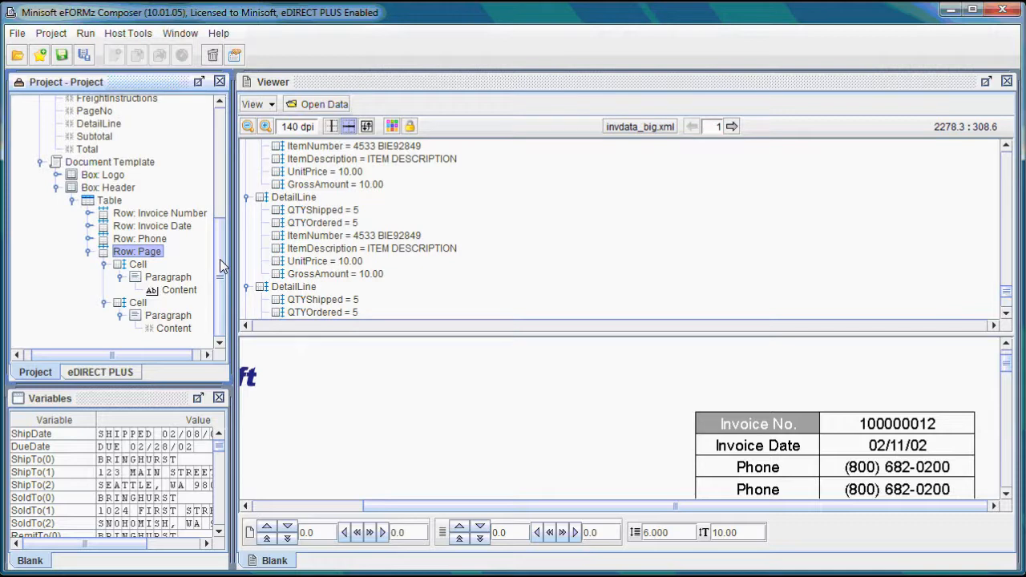
right_click(181, 292)
mouse_move(206, 296)
left_click(312, 297)
left_click_drag(411, 163, 309, 157)
key("Caps_Lock")
type("P")
key("Caps_Lock")
type("age")
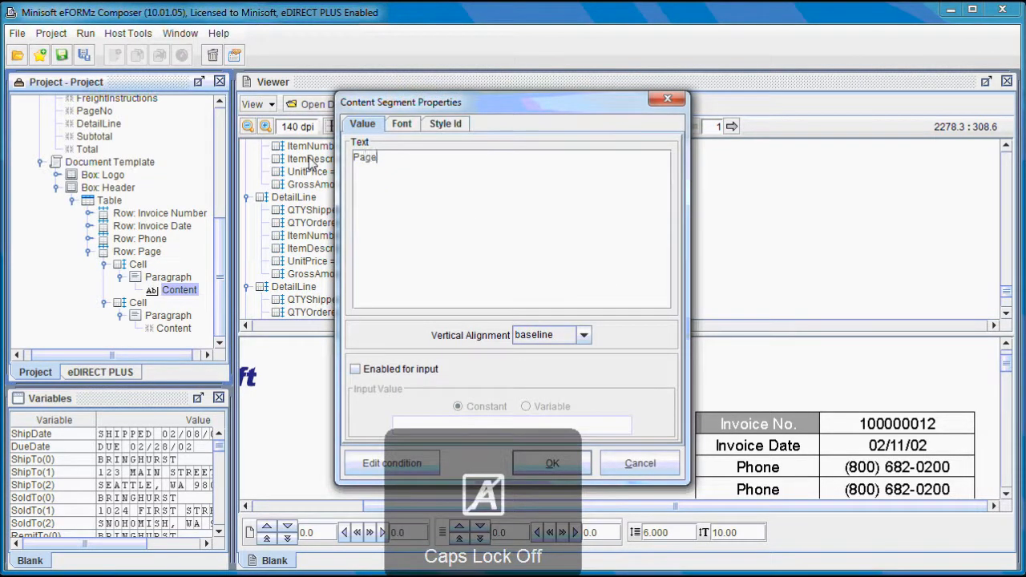
left_click(576, 463)
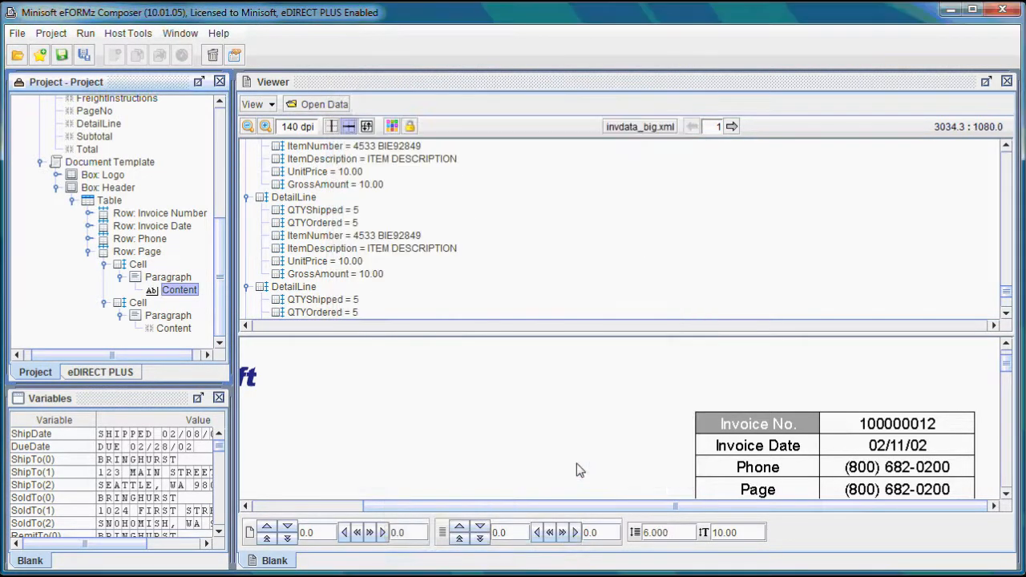
Remove the variable content from the paragraph in the Page row's second cell.
left_click(175, 330)
right_click(179, 328)
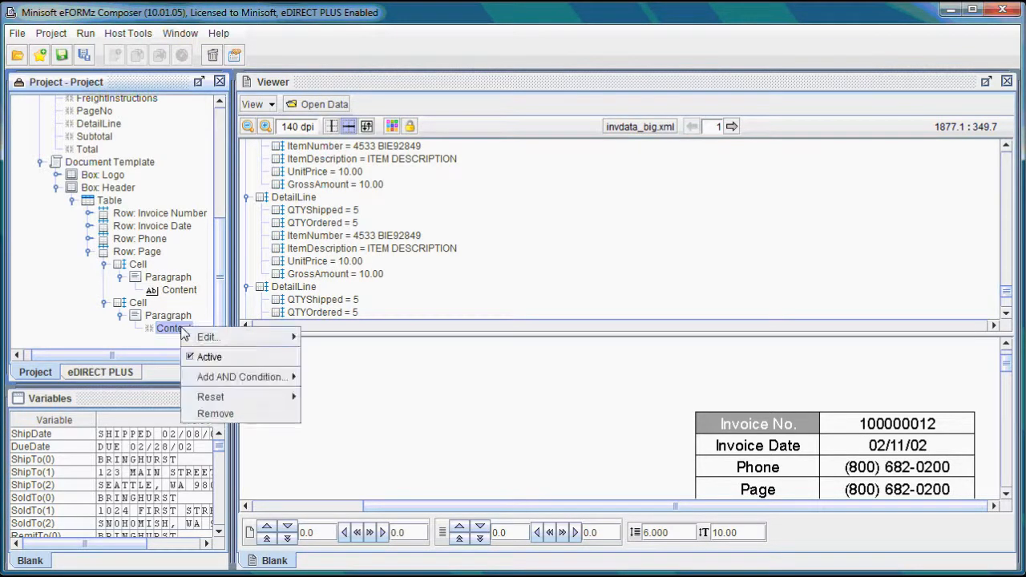
left_click(256, 414)
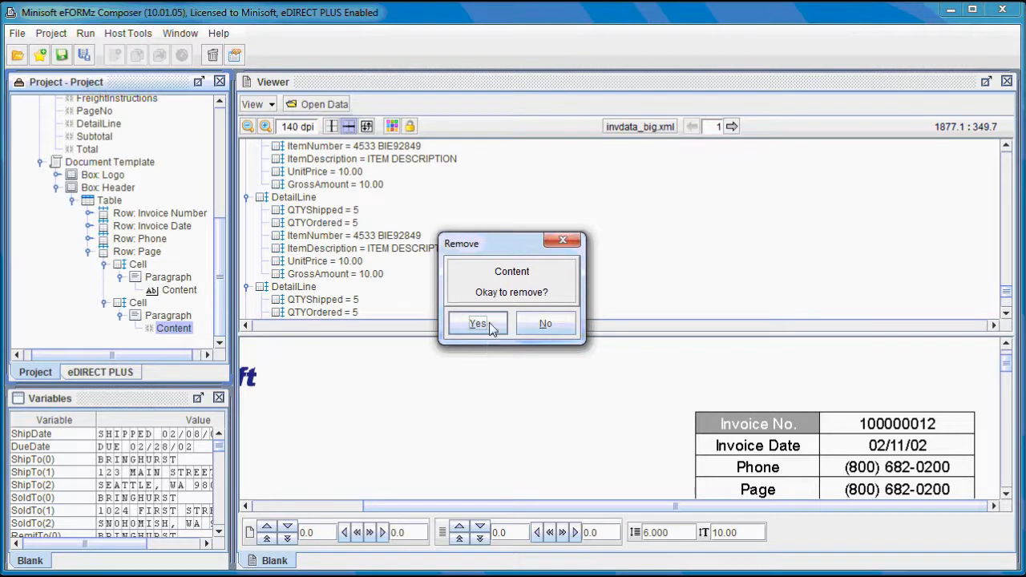
left_click(477, 321)
left_click_drag(1004, 362, 1005, 376)
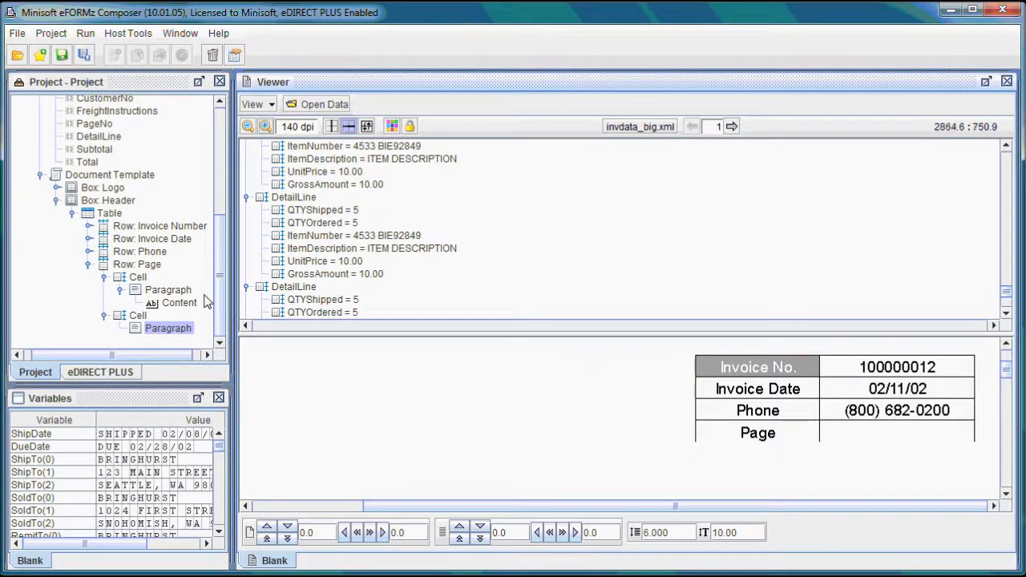
Add a page number to the Page row's second cell, using Page number within document, centered with a width of 150.
right_click(184, 329)
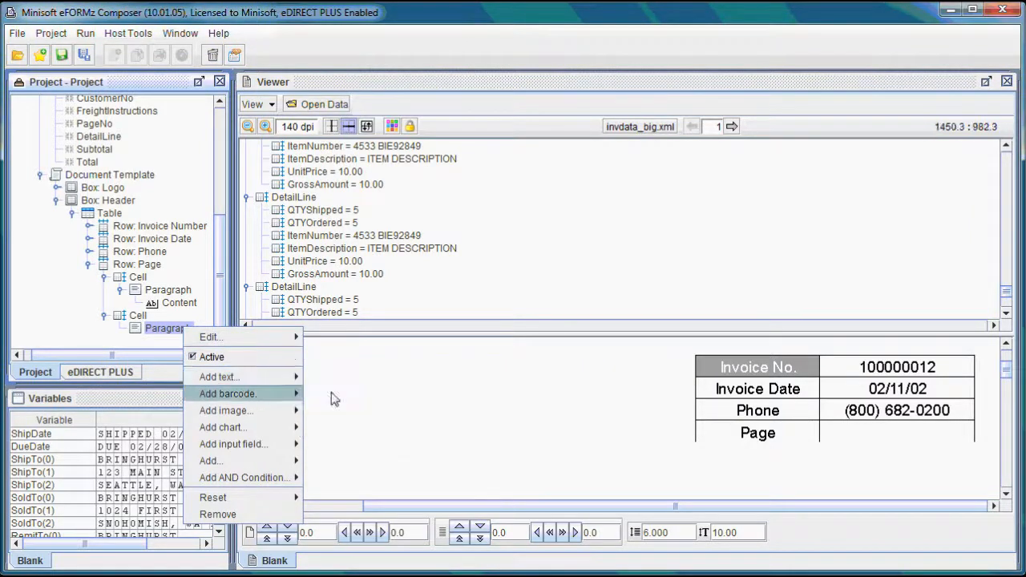
mouse_move(281, 377)
left_click(340, 427)
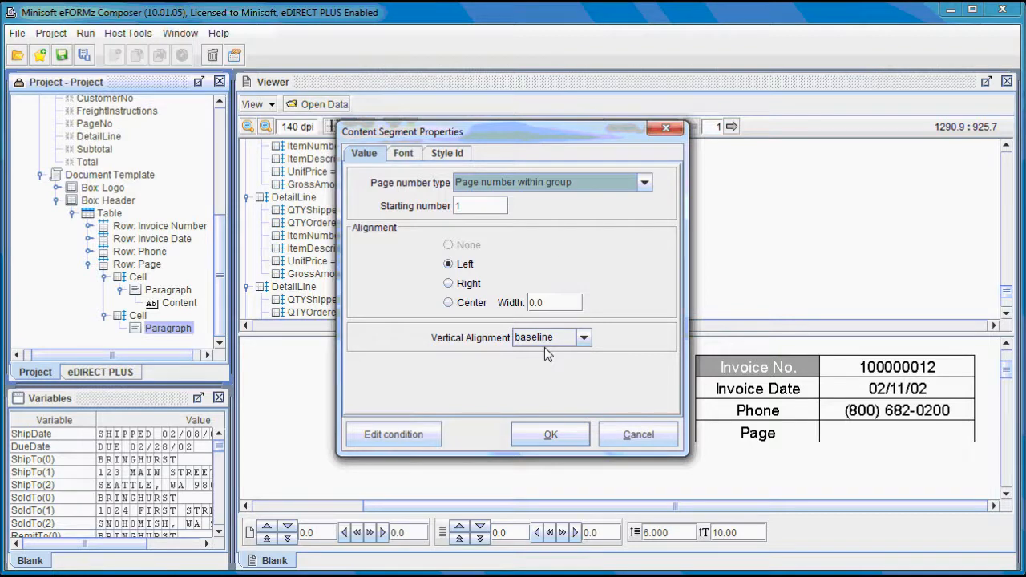
left_click(580, 185)
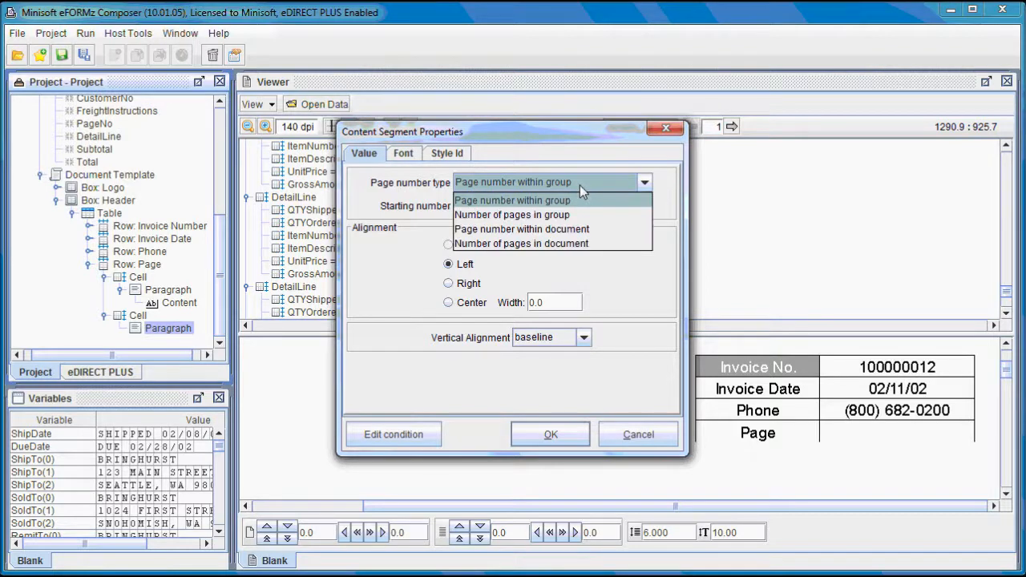
left_click(574, 229)
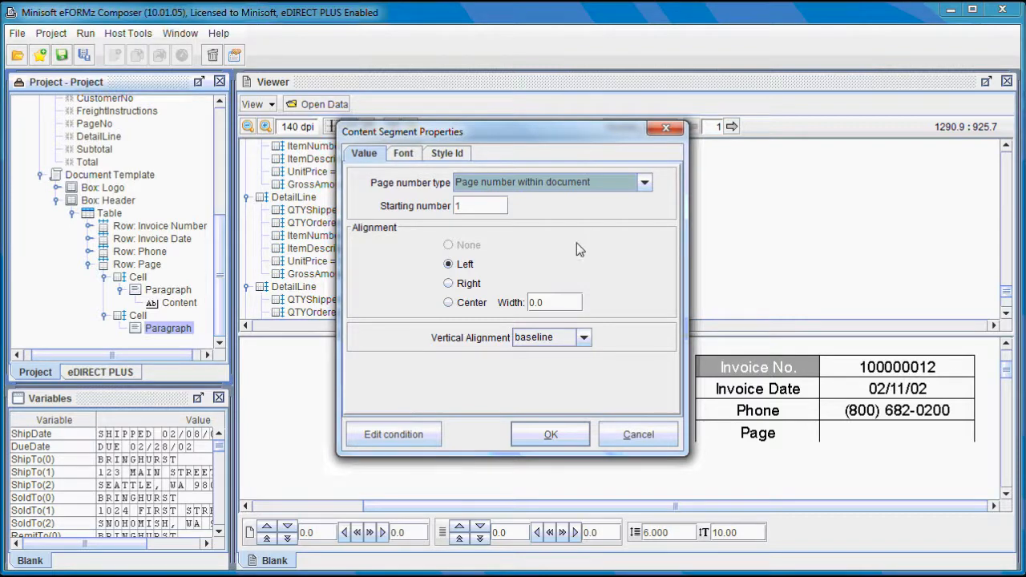
left_click(480, 311)
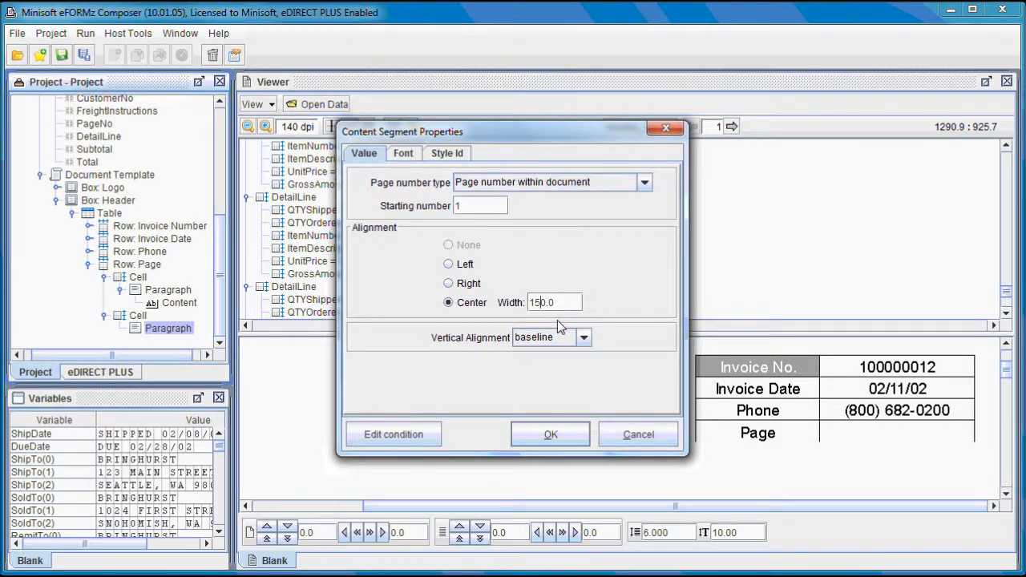
left_click(552, 433)
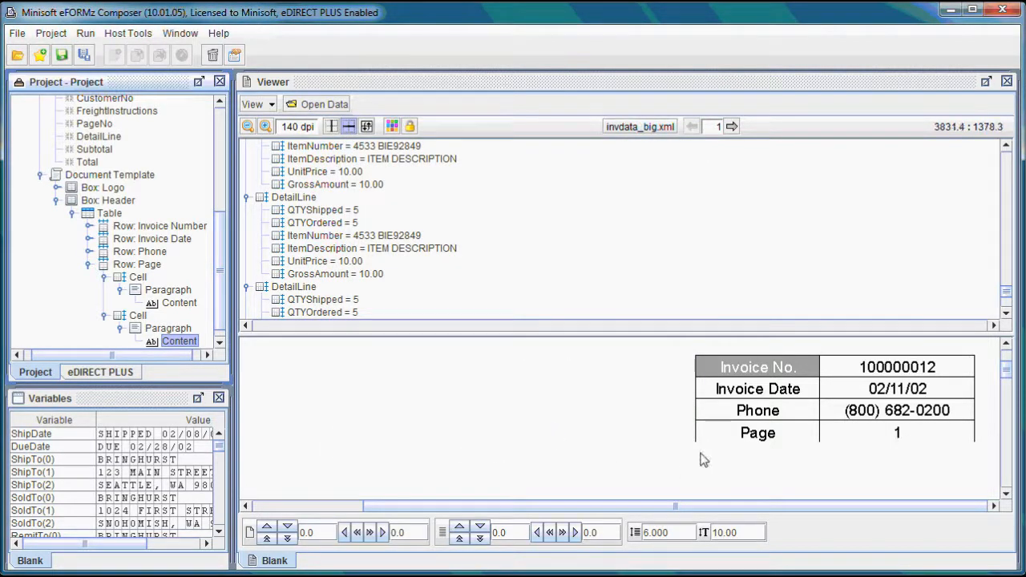
Add the text value "of" after the page number in the Page row's second cell.
left_click_drag(223, 270, 223, 315)
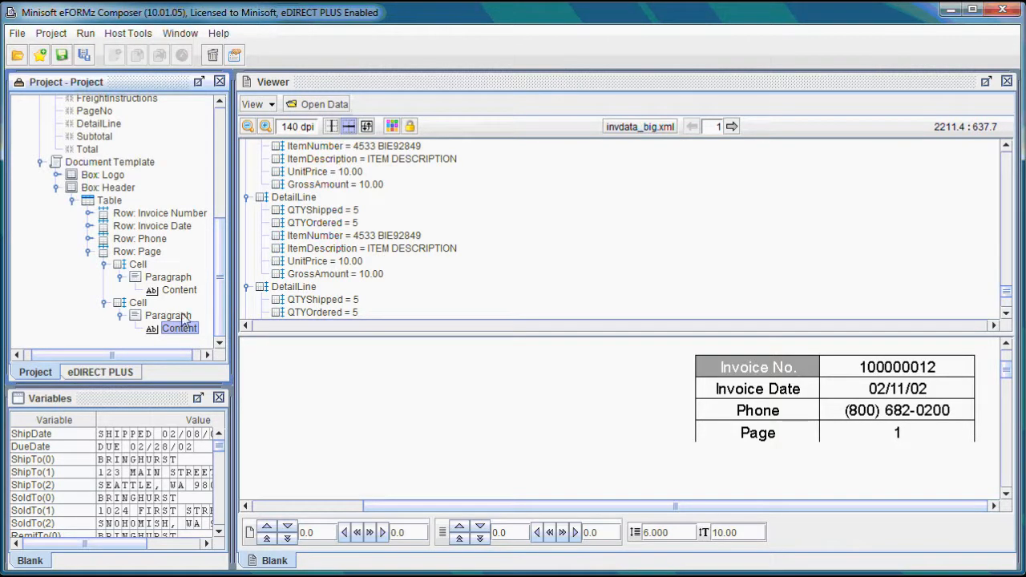
left_click(182, 317)
right_click(184, 317)
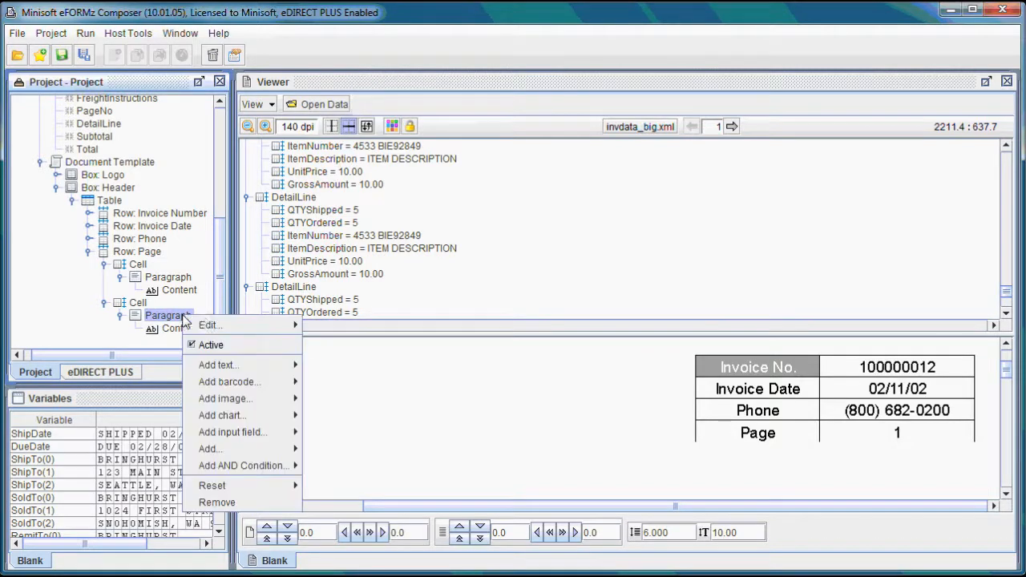
mouse_move(242, 366)
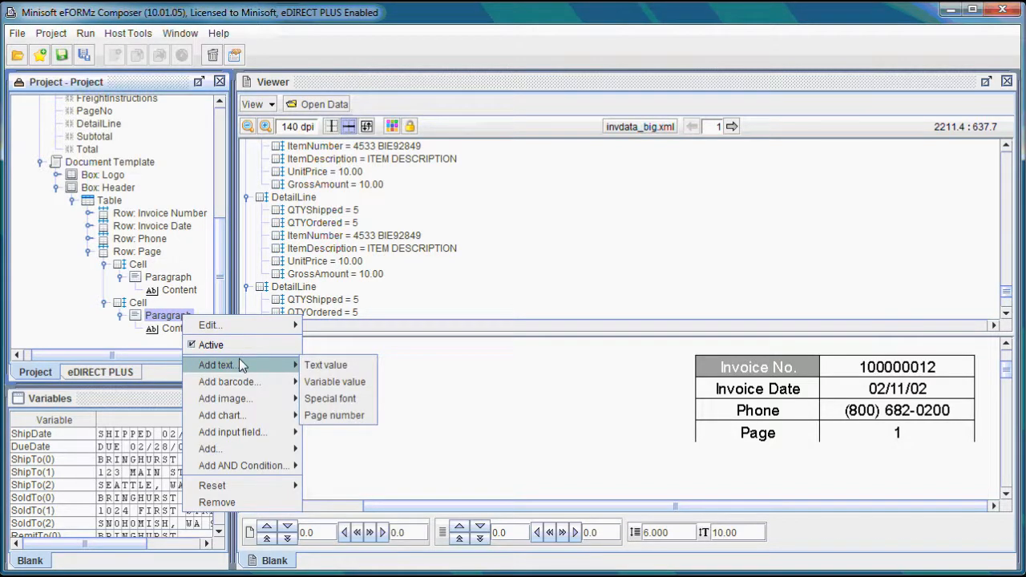
left_click(326, 364)
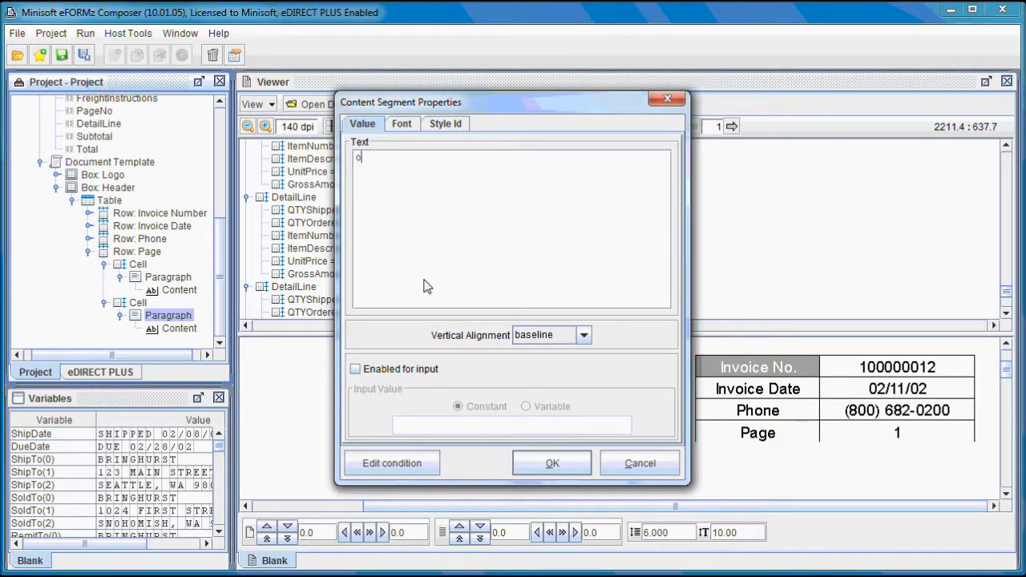
left_click(551, 464)
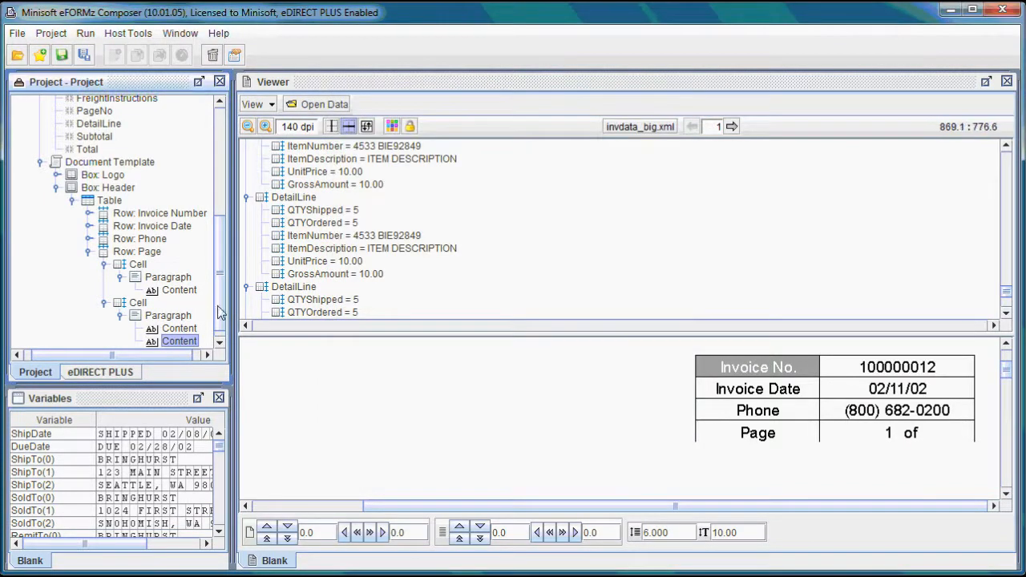
Add a second page number to the same paragraph, using Number of pages in document, centered with a width of 150.
scroll(224, 317, "down", 1)
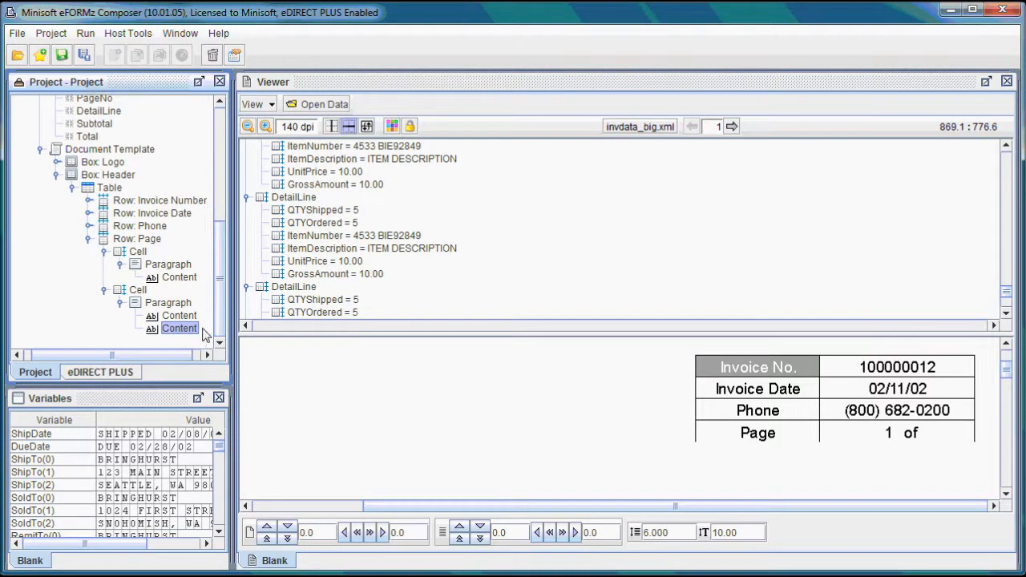
left_click(168, 303)
right_click(179, 304)
mouse_move(266, 355)
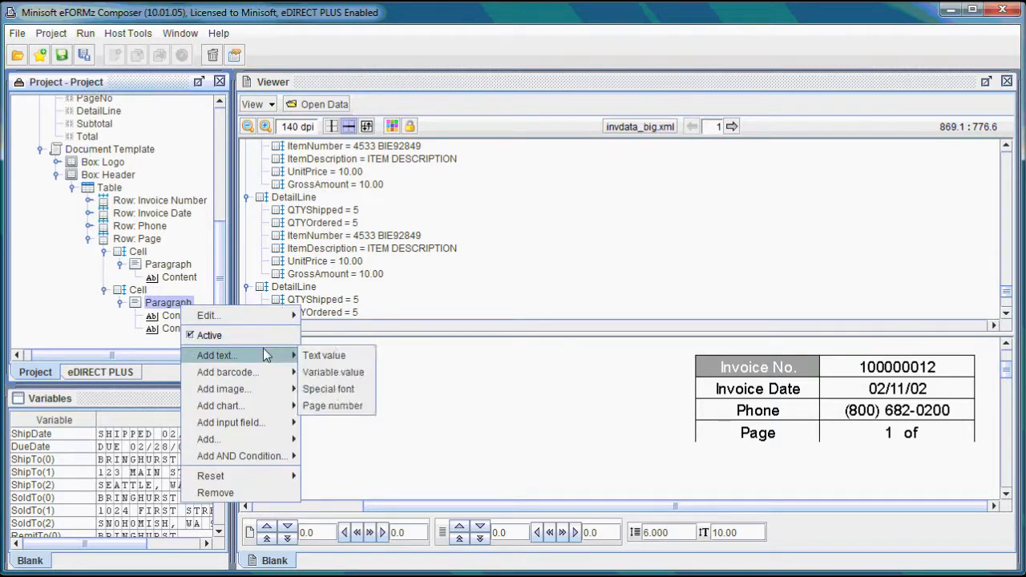
left_click(332, 406)
left_click(570, 185)
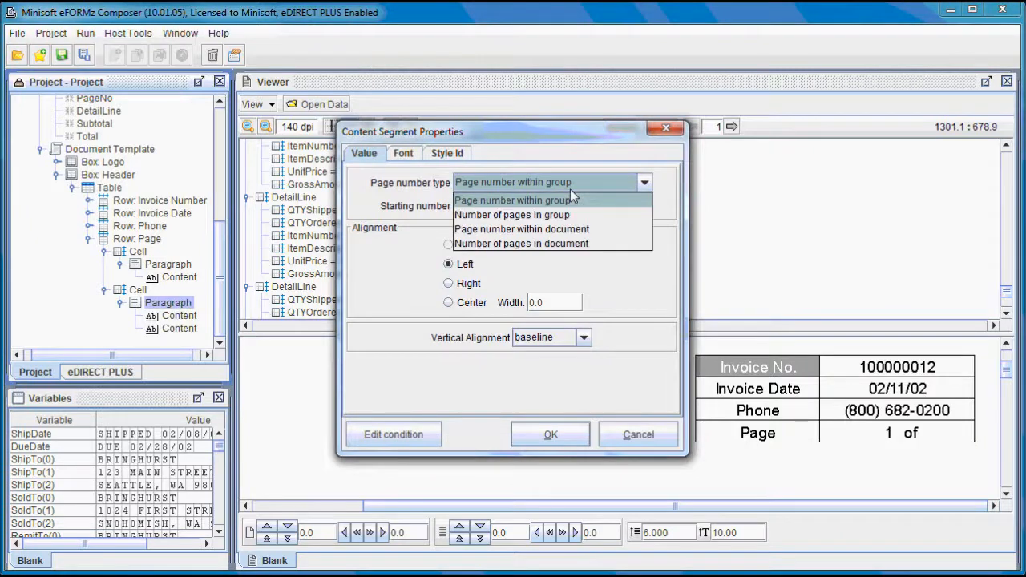
left_click(549, 243)
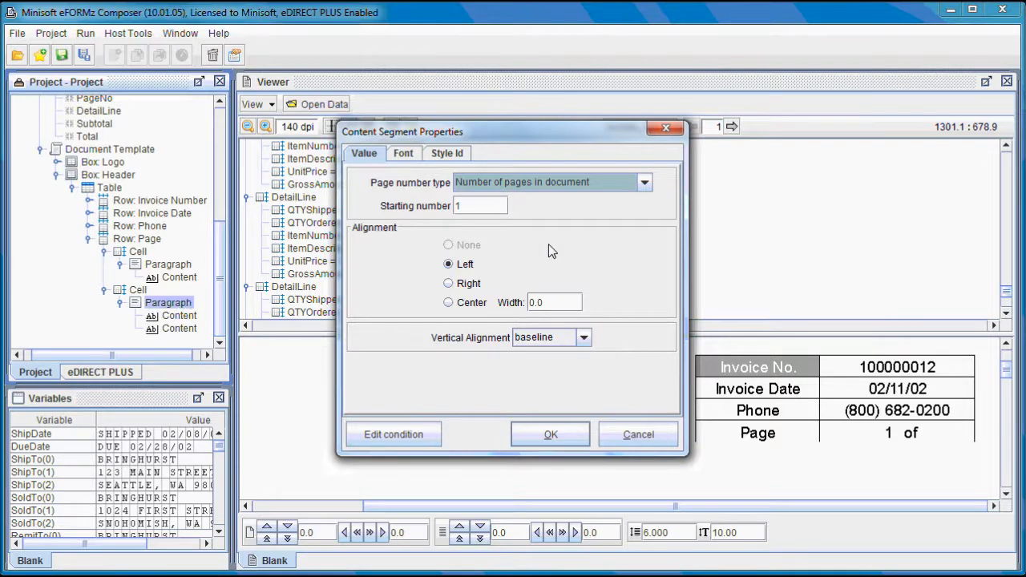
left_click(479, 310)
left_click(533, 302)
type("150")
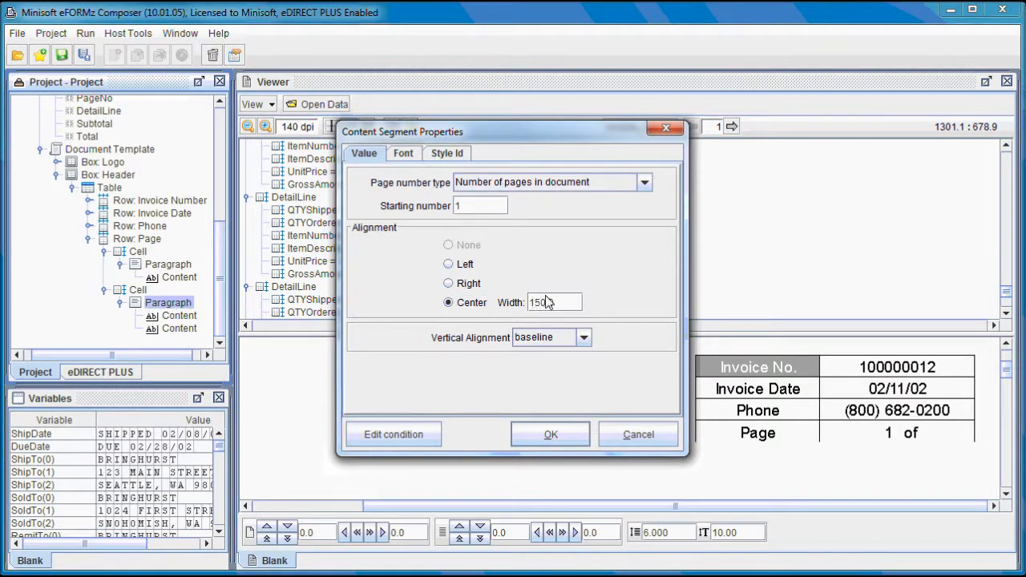
left_click(553, 434)
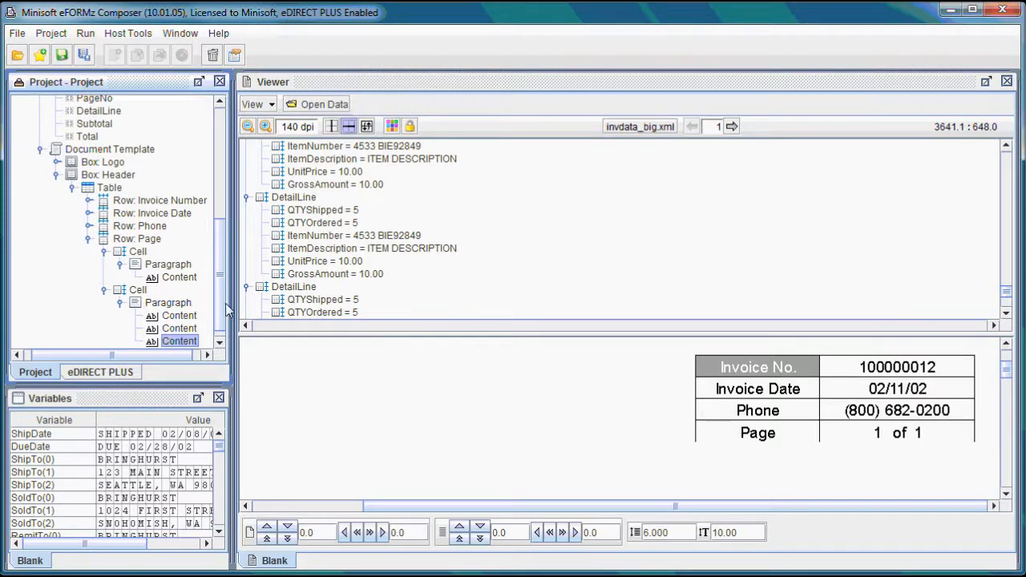
Collapse the Page row and its cells in the project tree and select the Invoice Number row.
left_click(104, 290)
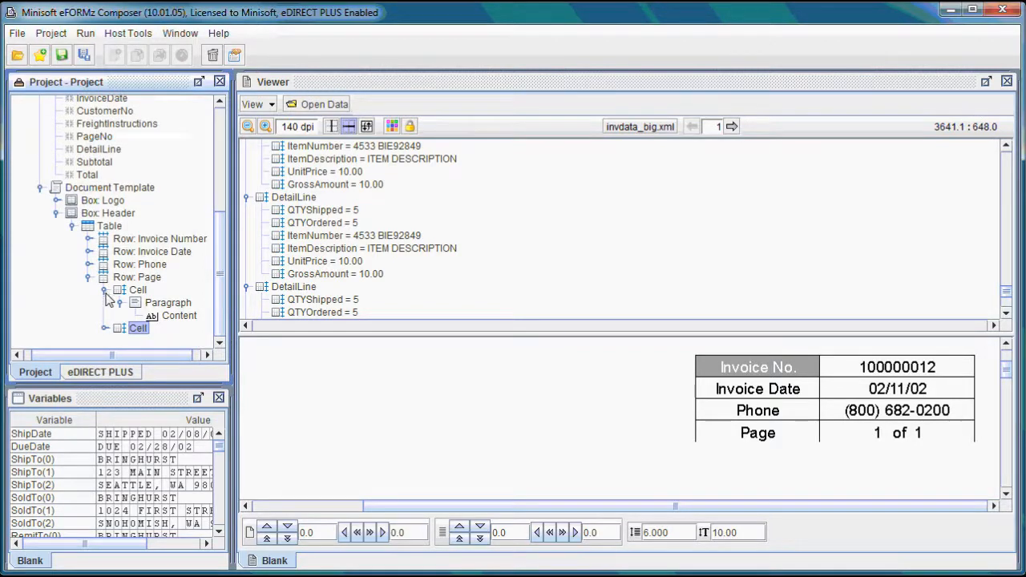
left_click(104, 290)
left_click(90, 303)
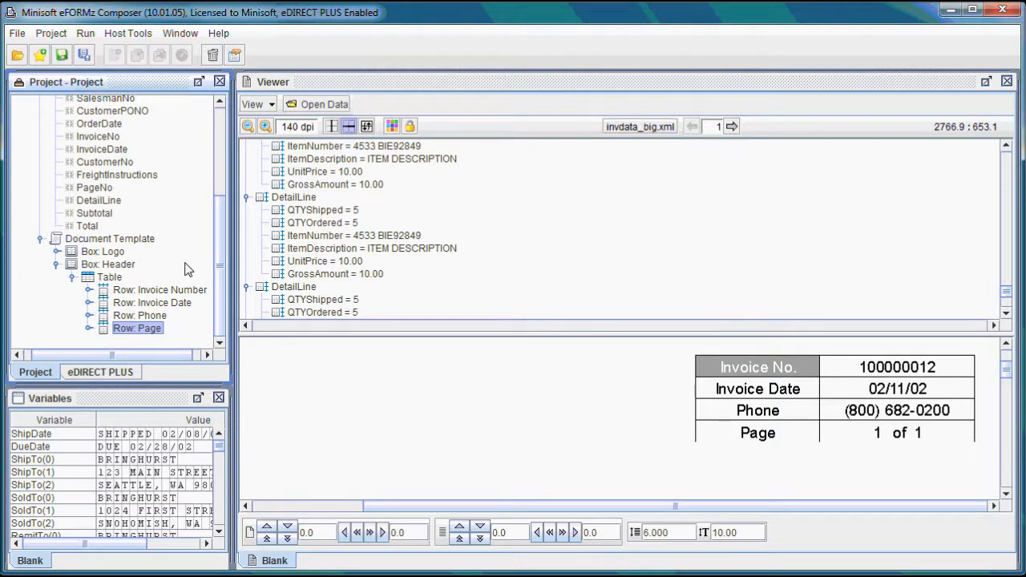
left_click(145, 291)
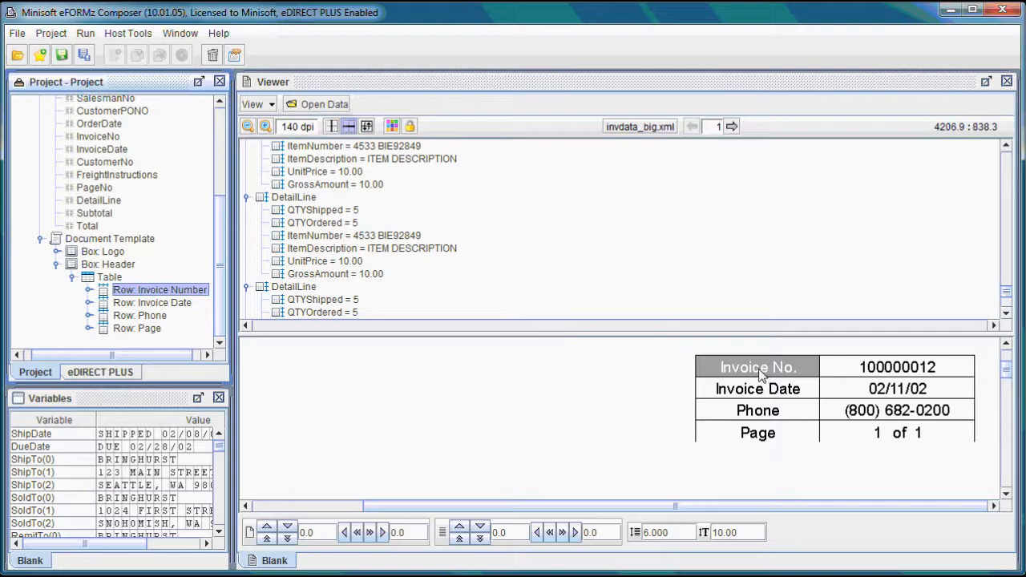
Duplicate the Invoice Number row at the end of the header table and set the copy's description to "Customer PO No".
left_click_drag(150, 298, 152, 332)
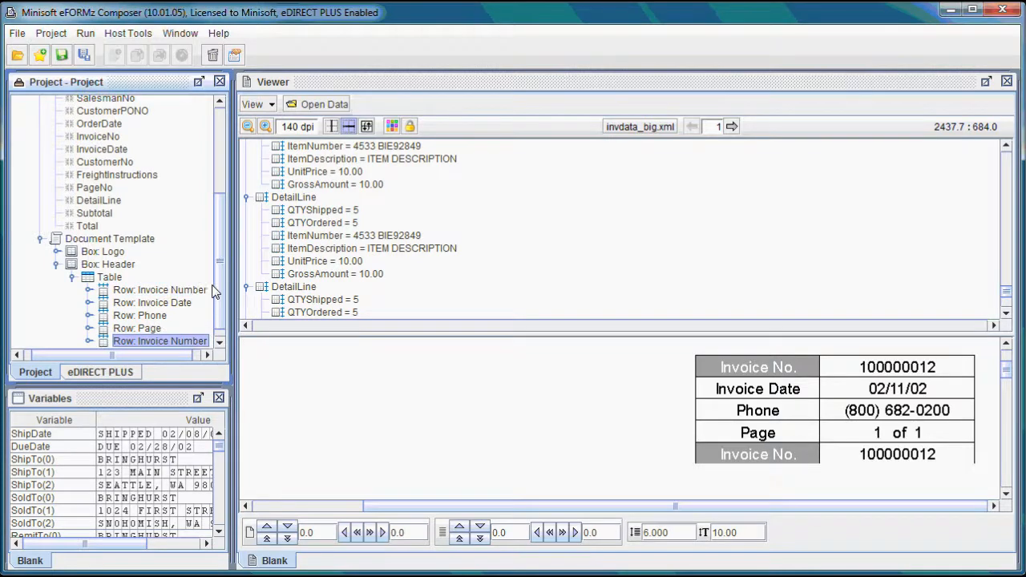
left_click_drag(218, 290, 218, 299)
right_click(149, 330)
mouse_move(172, 337)
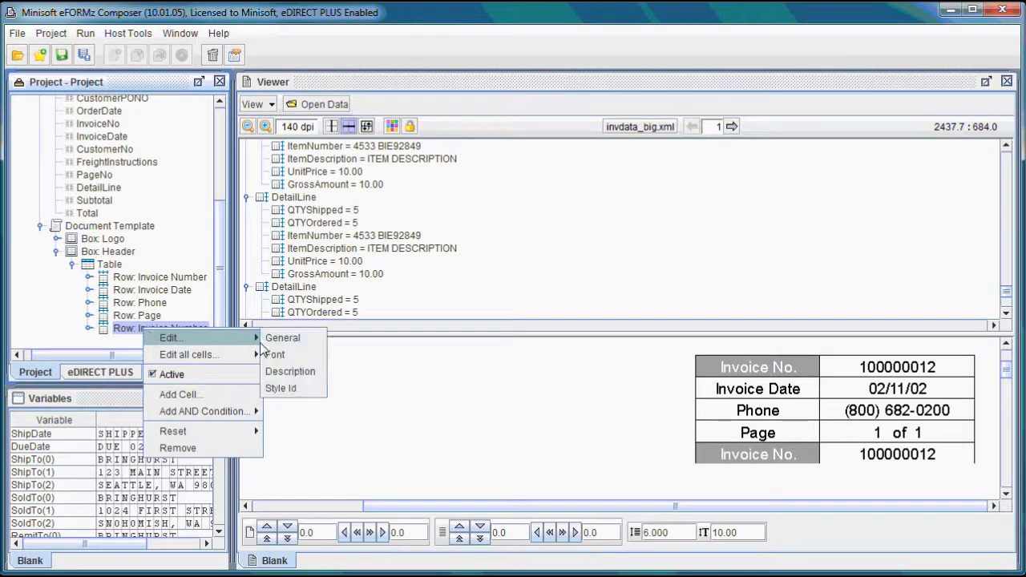
left_click(294, 369)
left_click_drag(514, 187, 419, 172)
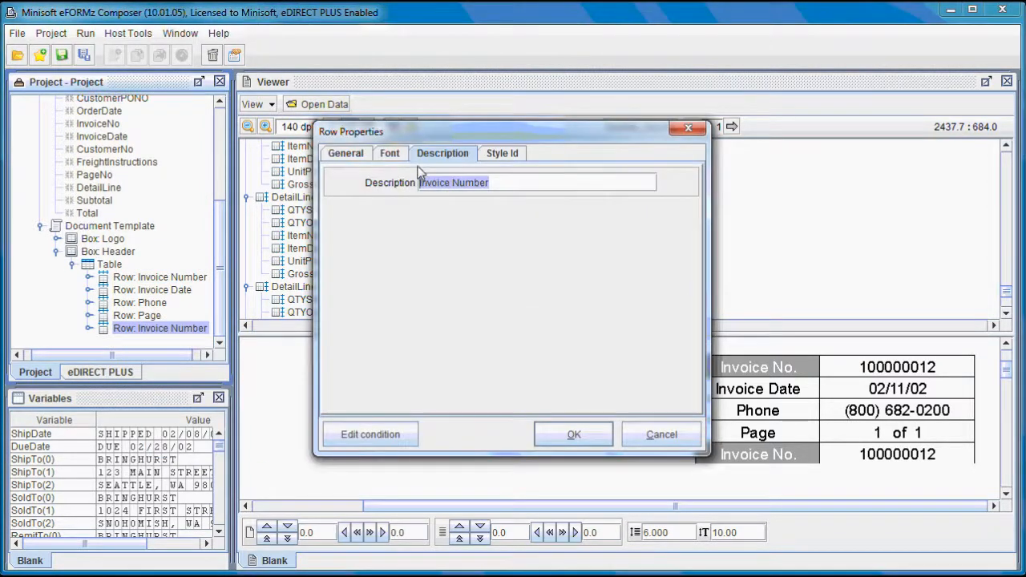
key("Caps_Lock")
type("C")
key("Caps_Lock")
type("ustone")
key("Caps_Lock")
type("PO N")
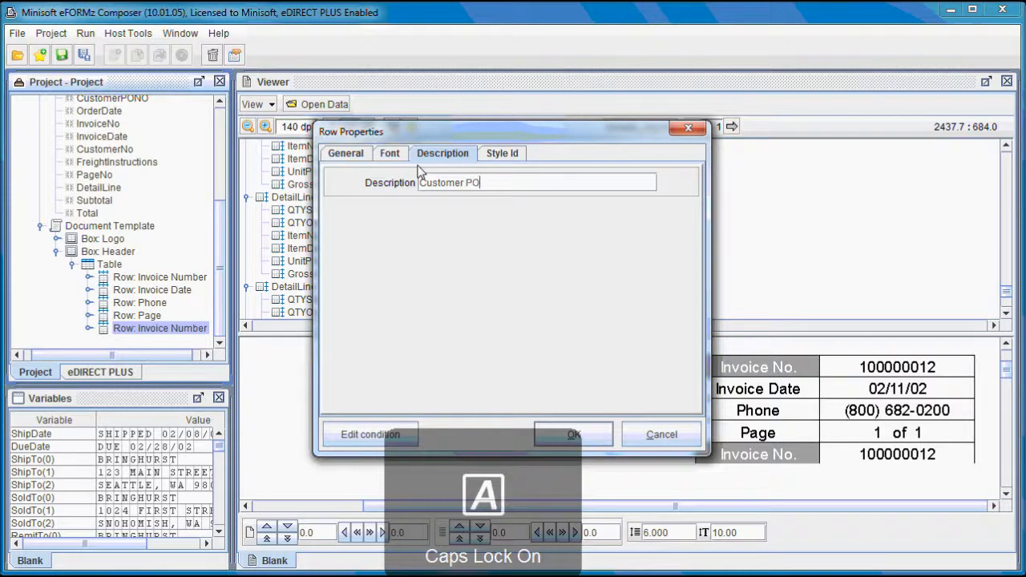
key("Caps_Lock")
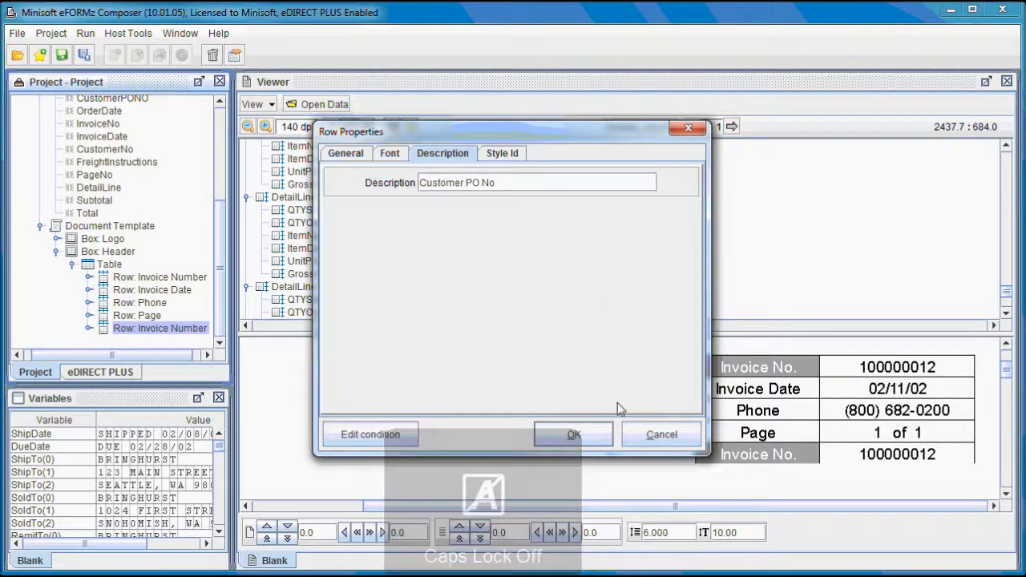
left_click(589, 434)
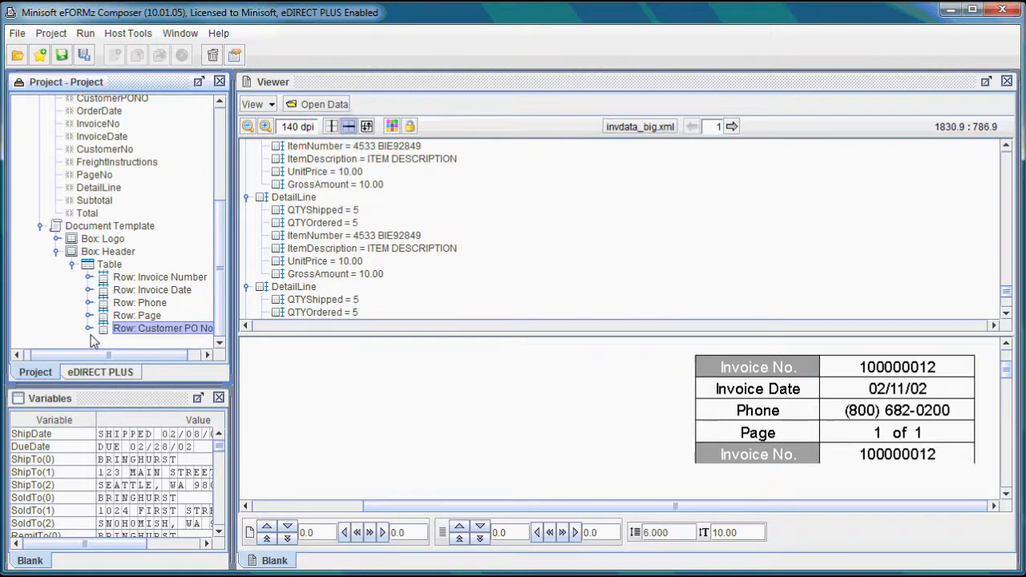
Change the text in the Customer PO No row's first cell to "Customer PO No.".
left_click(89, 327)
right_click(179, 304)
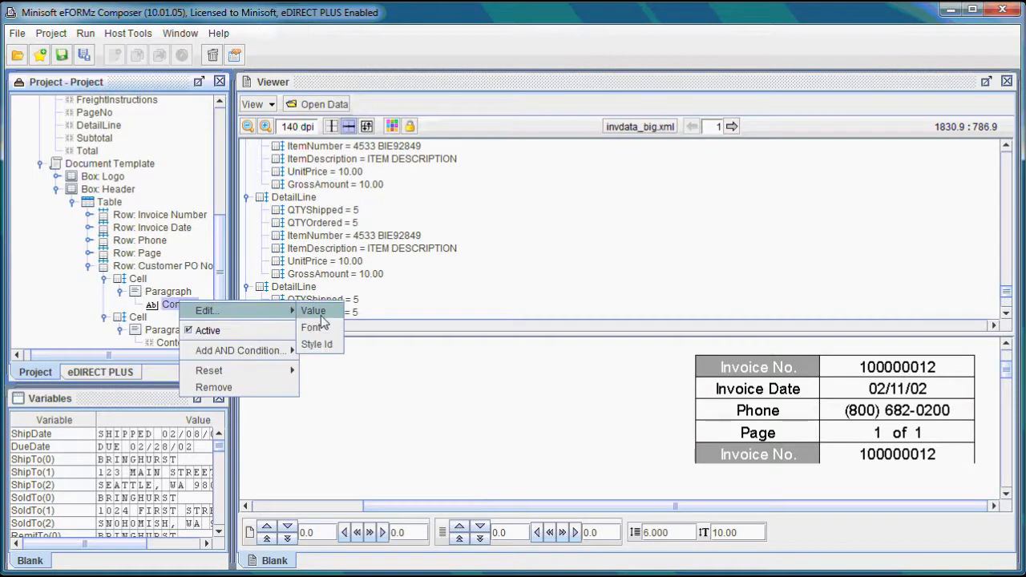
left_click(309, 310)
left_click_drag(442, 155, 352, 157)
left_click(441, 200)
left_click(383, 156)
key("Caps_Lock")
key("BackSpace")
key("BackSpace")
key("BackSpace")
key("BackSpace")
key("BackSpace")
key("BackSpace")
key("BackSpace")
type("C")
key("Caps_Lock")
type("usto")
type("mer No.")
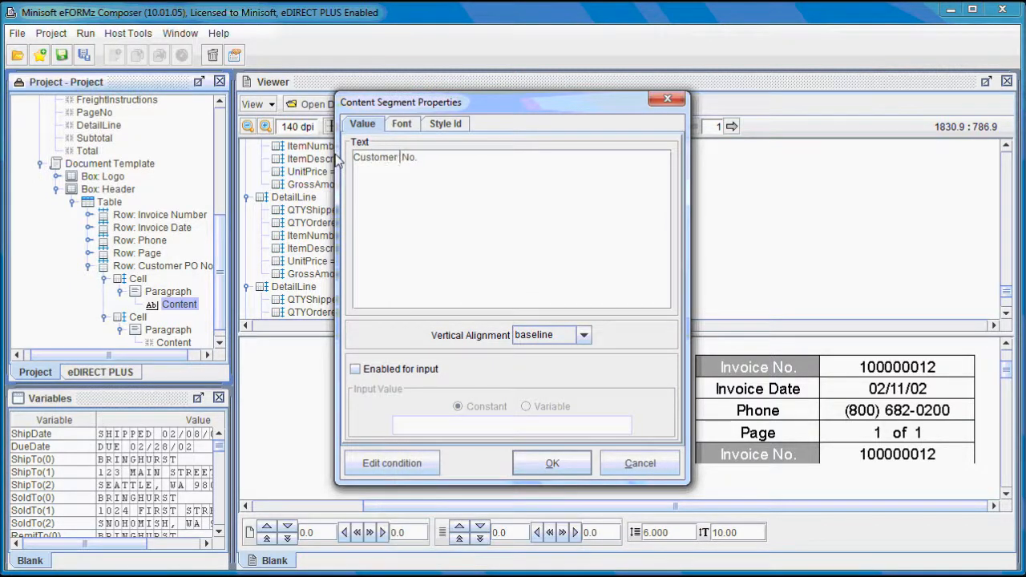
key("Caps_Lock")
type("PO")
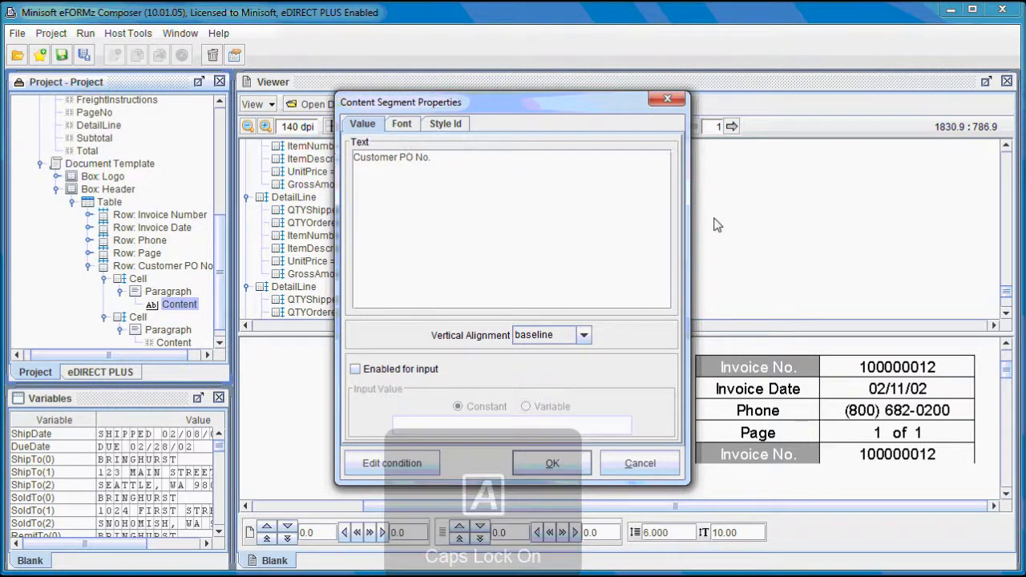
left_click(571, 455)
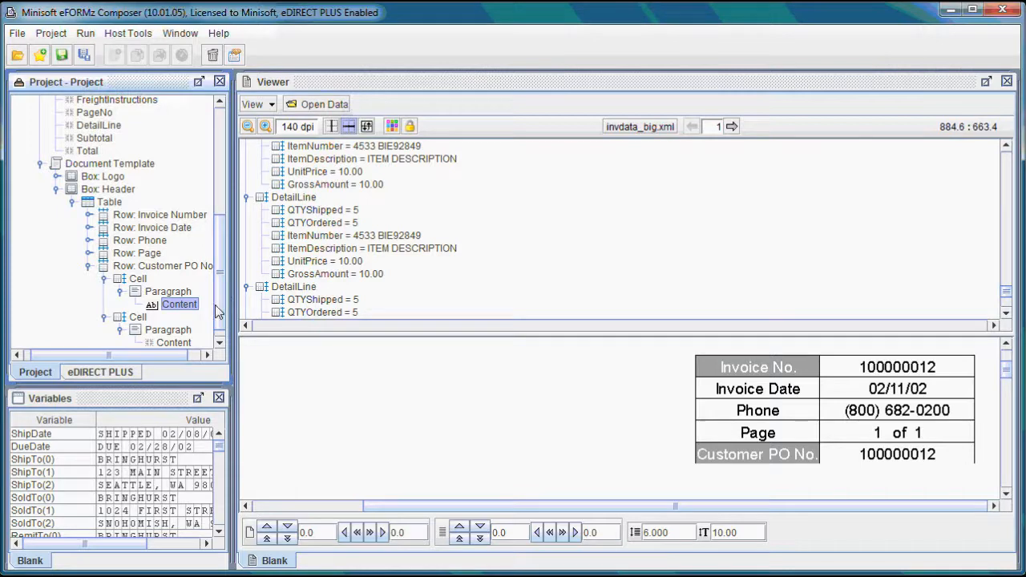
Set the variable of the Customer PO No row's second cell content to CustomerPONO.
scroll(221, 316, "down", 1)
right_click(172, 335)
mouse_move(200, 344)
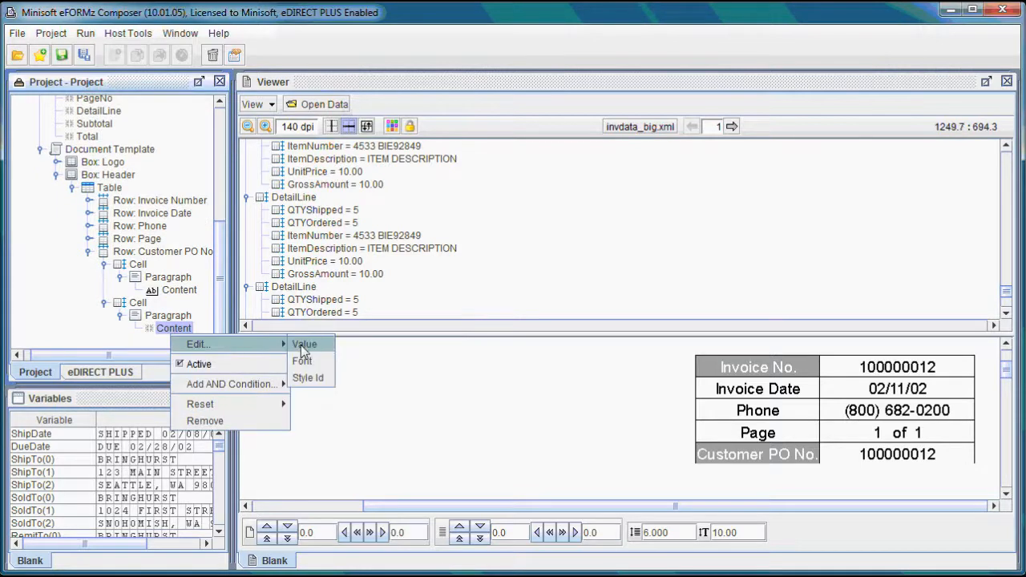
left_click(309, 344)
left_click(512, 183)
left_click(513, 199)
left_click(513, 182)
left_click(506, 230)
left_click(572, 181)
mouse_move(625, 227)
left_mouse_down()
mouse_move(625, 245)
mouse_move(625, 224)
left_mouse_up()
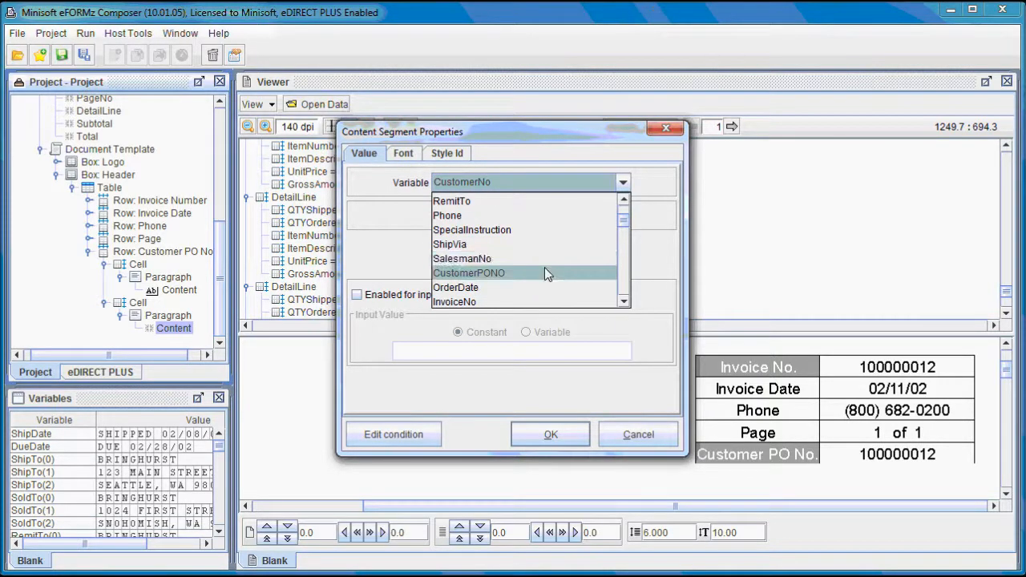
left_click(544, 267)
left_click(551, 441)
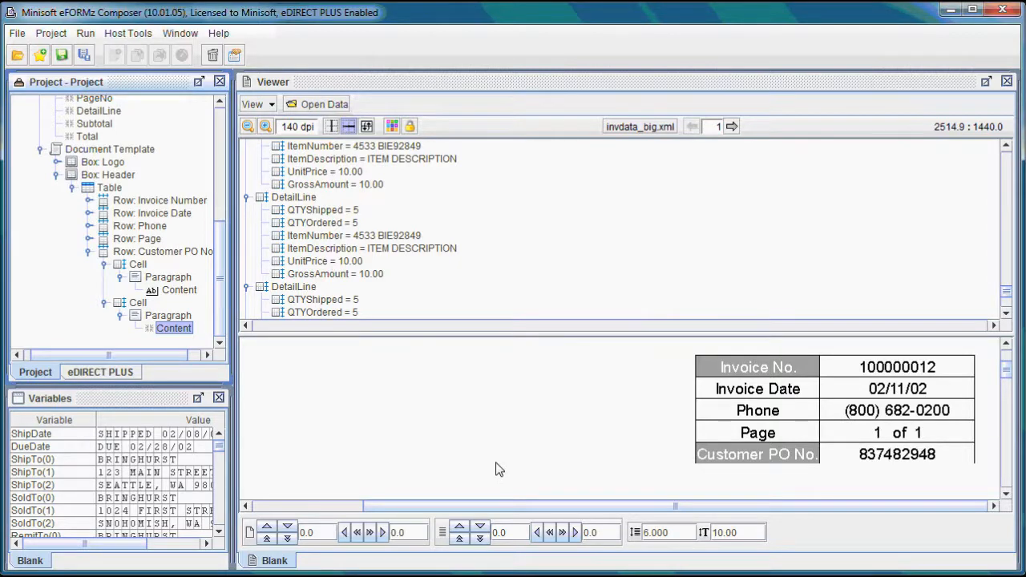
Duplicate the Page row below the Customer PO No row and expand the copy and its first cell.
left_click(89, 252)
mouse_move(141, 321)
left_mouse_down()
mouse_move(152, 317)
mouse_move(149, 333)
left_mouse_up()
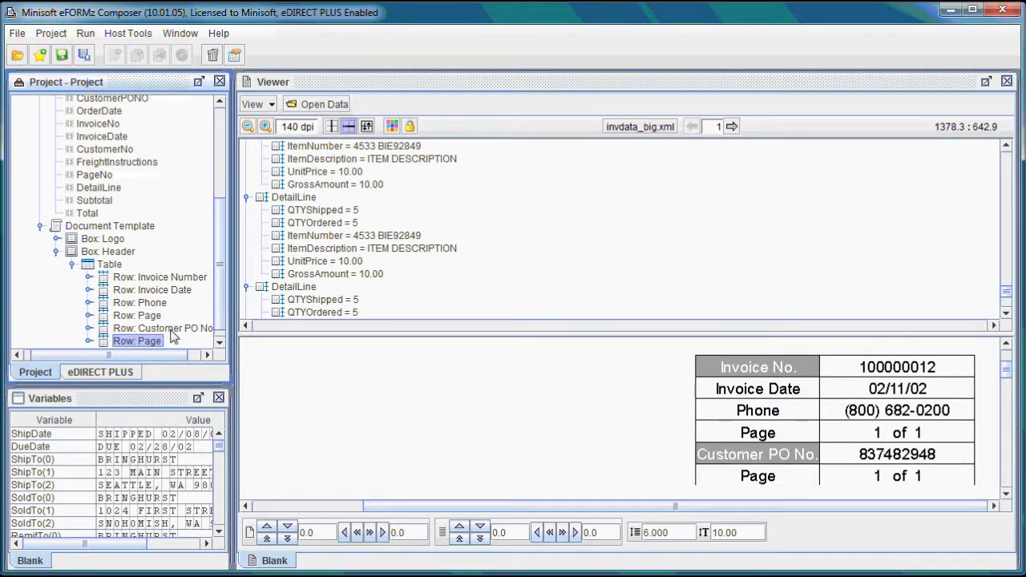
left_click(90, 341)
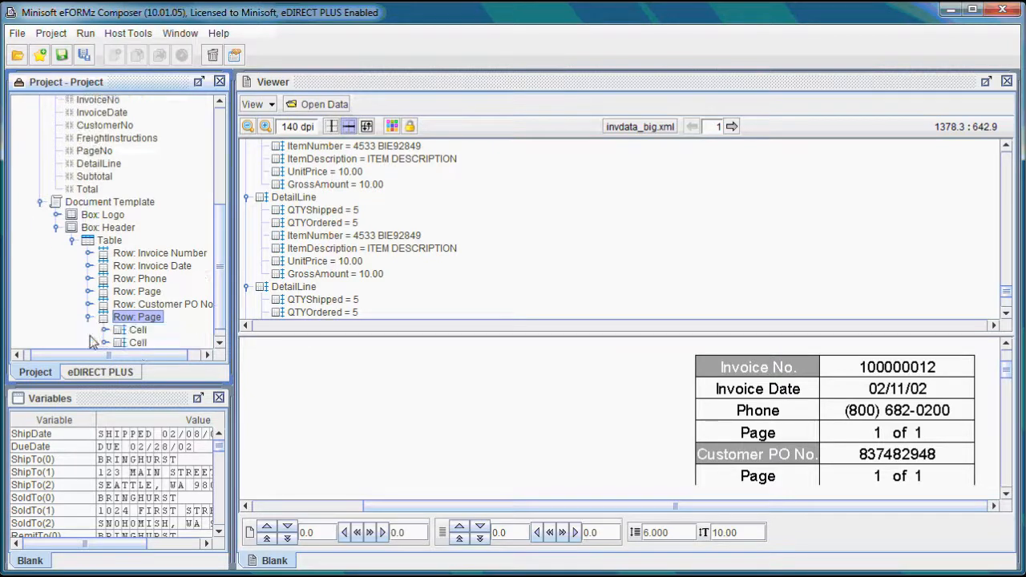
left_click(105, 329)
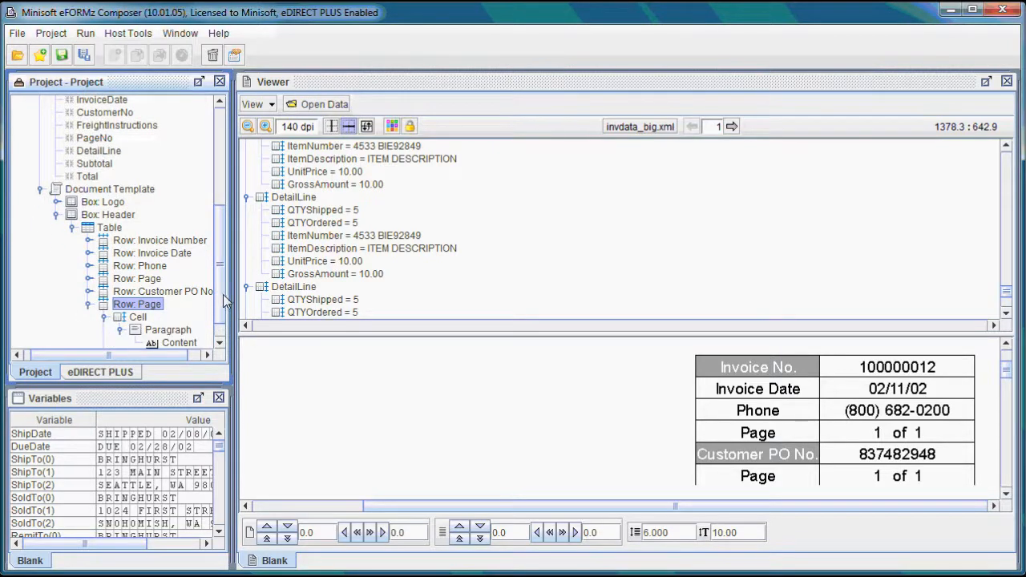
Set the description of the duplicated Page row to "Order Date".
right_click(149, 280)
mouse_move(256, 292)
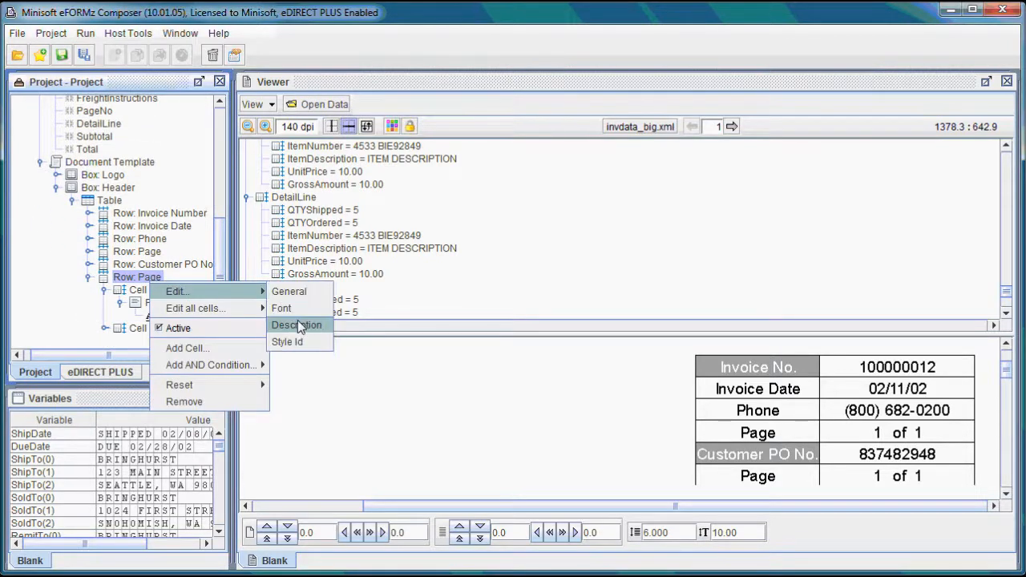
left_click(297, 325)
left_click_drag(448, 184, 415, 184)
key("Caps_Lock")
type("o")
key("Caps_Lock")
type("RRDER")
key("BackSpace")
key("BackSpace")
key("BackSpace")
key("BackSpace")
key("BackSpace")
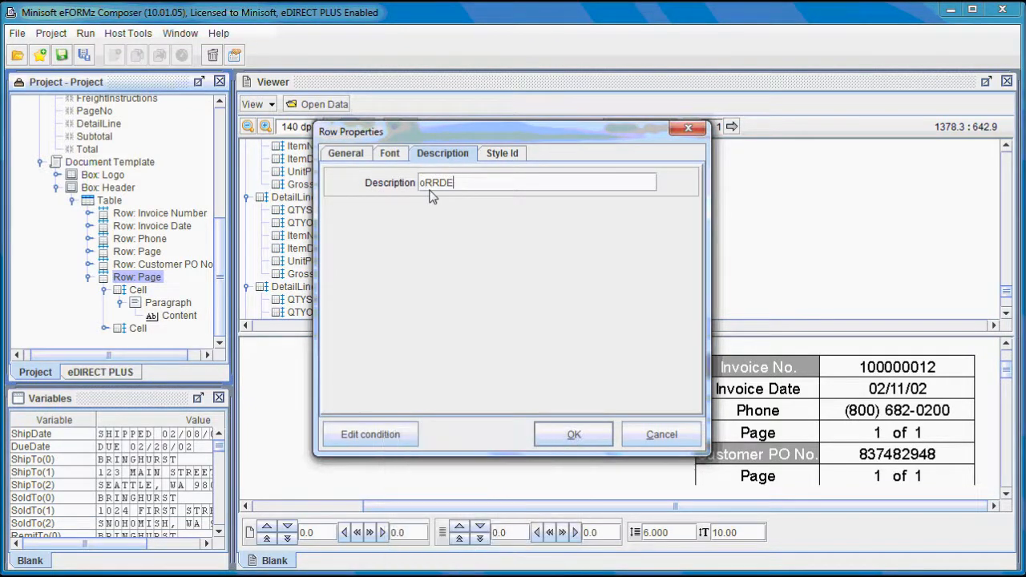
key("Caps_Lock")
type("rder Date")
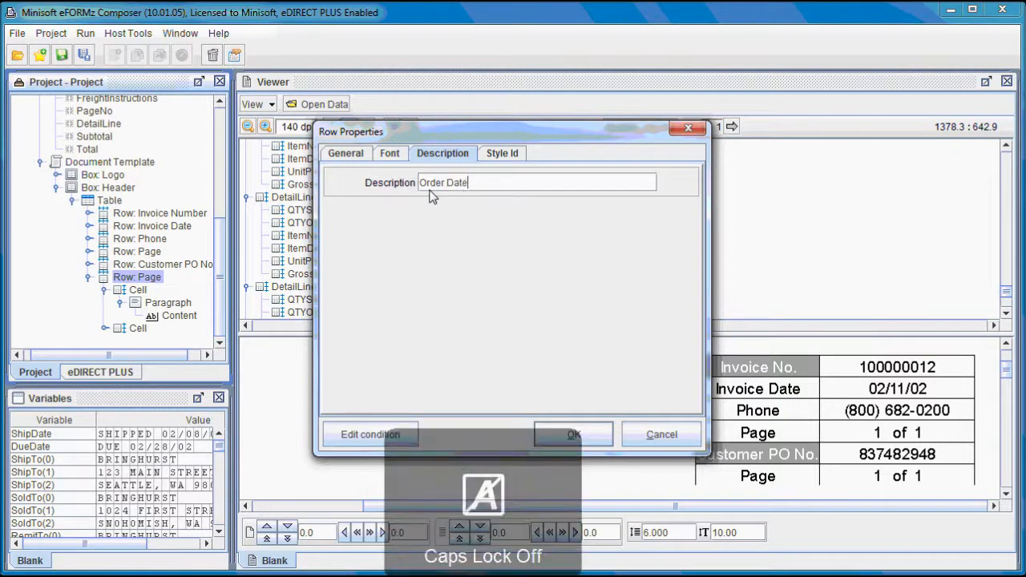
left_click(574, 433)
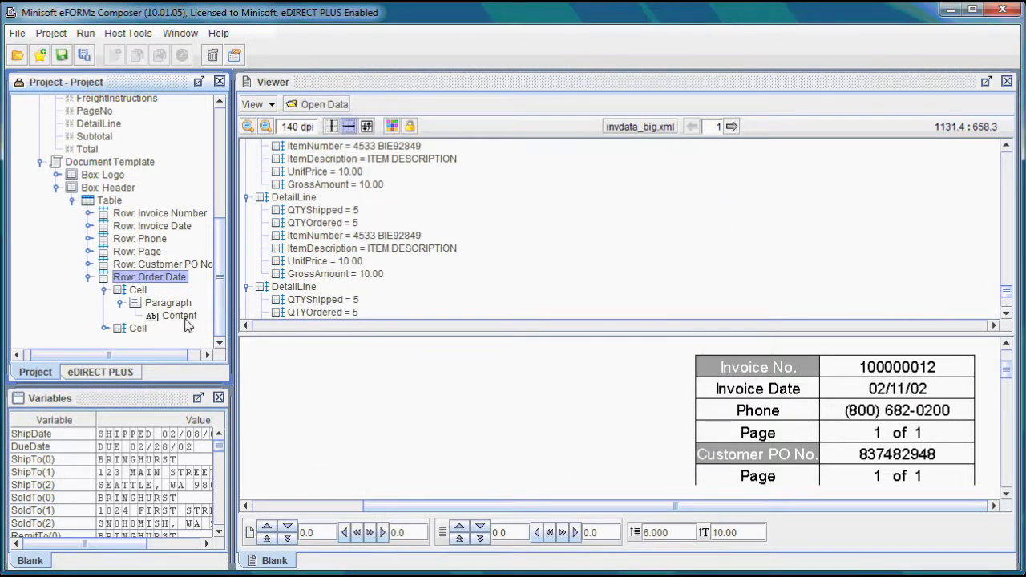
Change the text in the Order Date row's first cell to "Order Date".
right_click(182, 322)
mouse_move(233, 324)
left_click(316, 341)
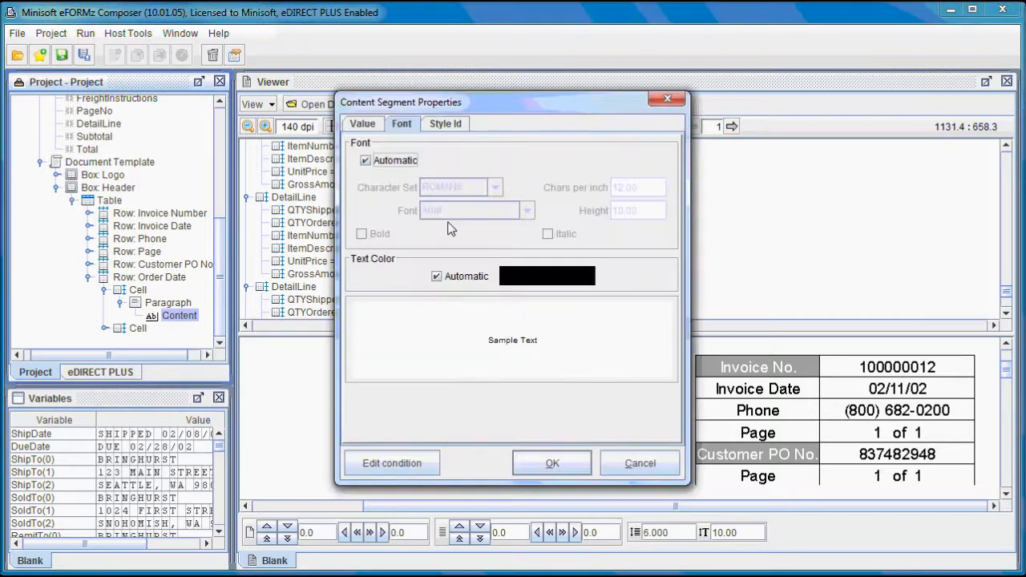
left_click(370, 125)
left_click_drag(425, 157, 348, 154)
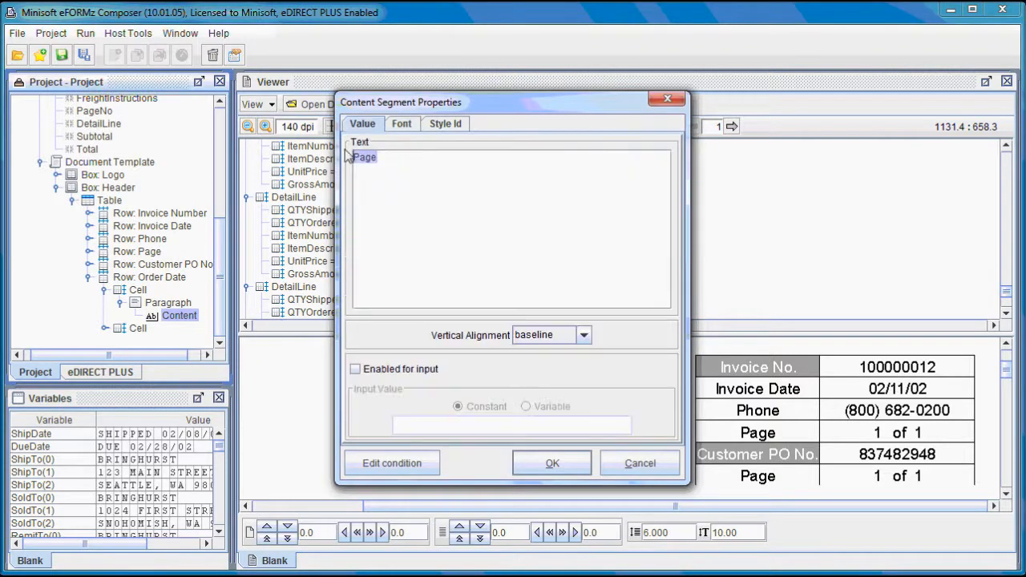
key("Caps_Lock")
type("O")
key("Caps_Lock")
type("rder")
key("Caps_Lock")
type("D")
key("Caps_Lock")
type("ate")
left_click(549, 463)
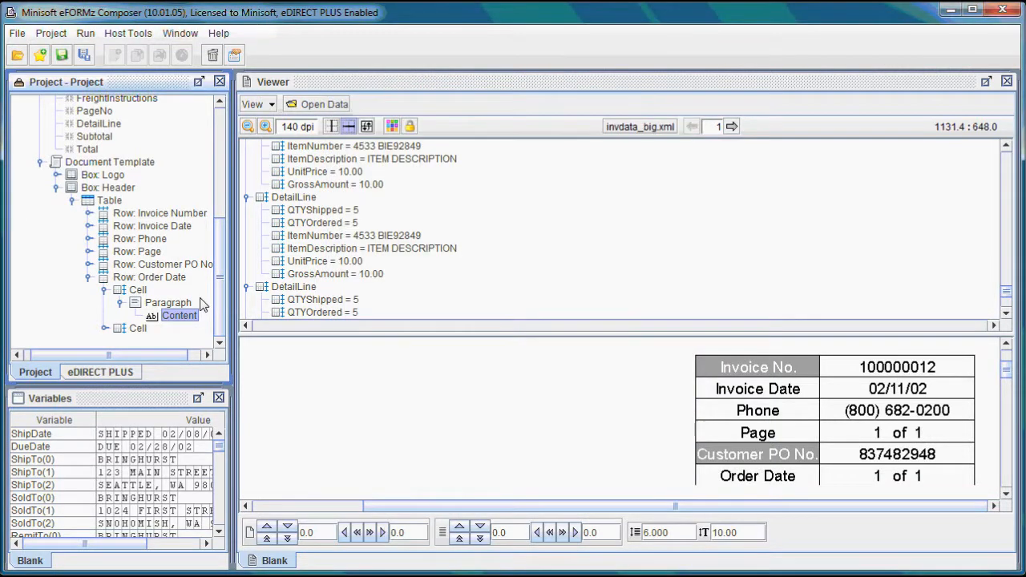
Remove all three page-numbering content segments from the paragraph in the Order Date row's second cell.
left_click(105, 328)
scroll(218, 327, "down", 1)
left_click(179, 302)
right_click(190, 313)
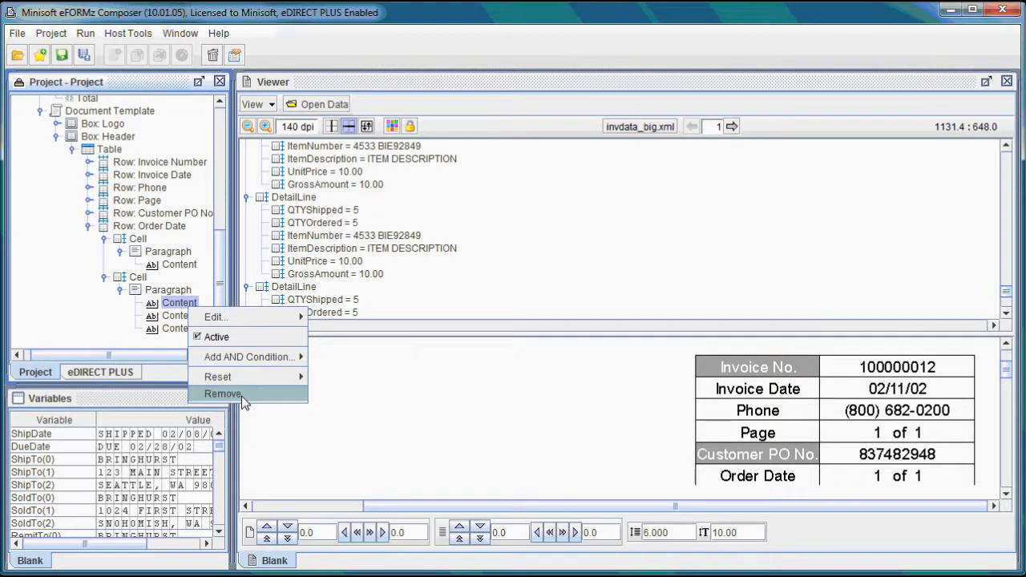
left_click(242, 396)
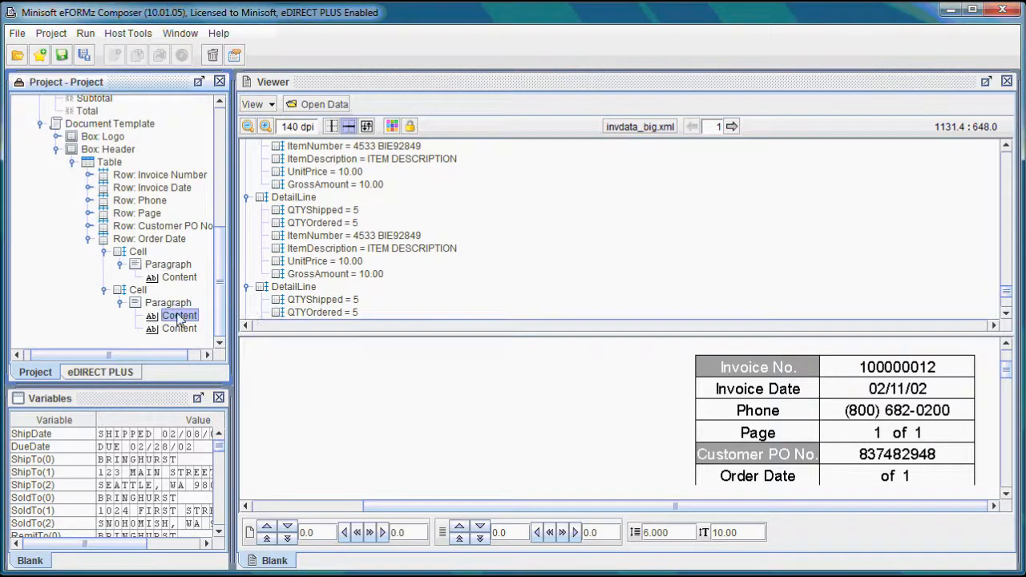
right_click(178, 315)
left_click(218, 396)
left_click(477, 323)
right_click(193, 328)
left_click(229, 412)
left_click(478, 323)
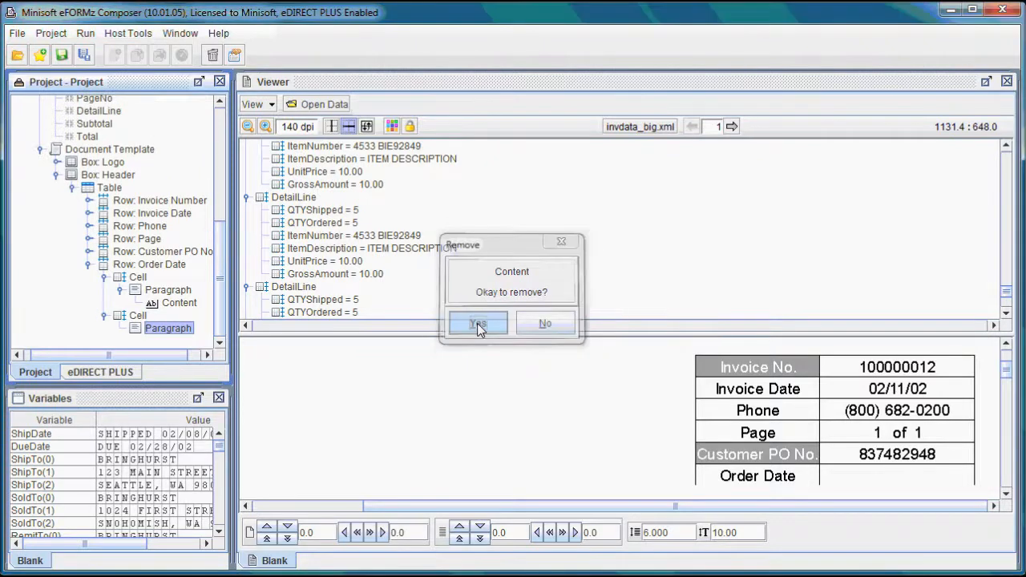
Add a variable value using OrderDate to the empty paragraph in the Order Date row's second cell.
right_click(183, 330)
mouse_move(237, 377)
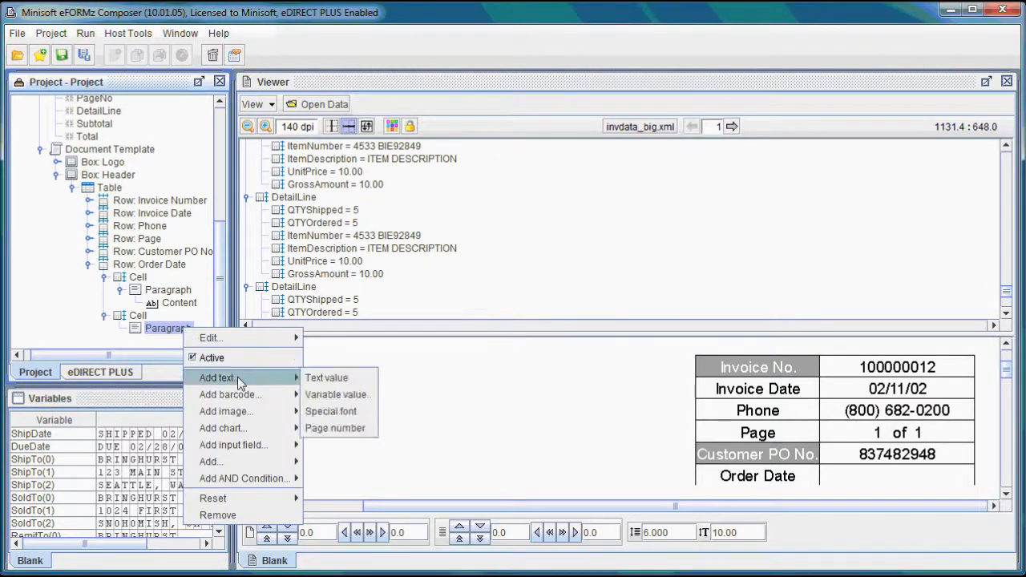
left_click(330, 394)
left_click(491, 188)
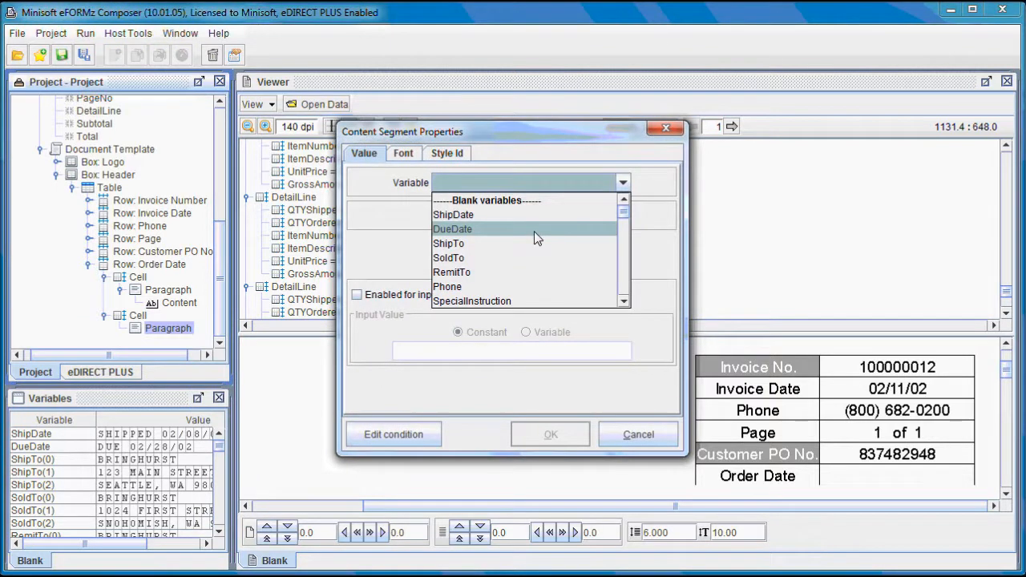
left_click(625, 300)
left_click(525, 273)
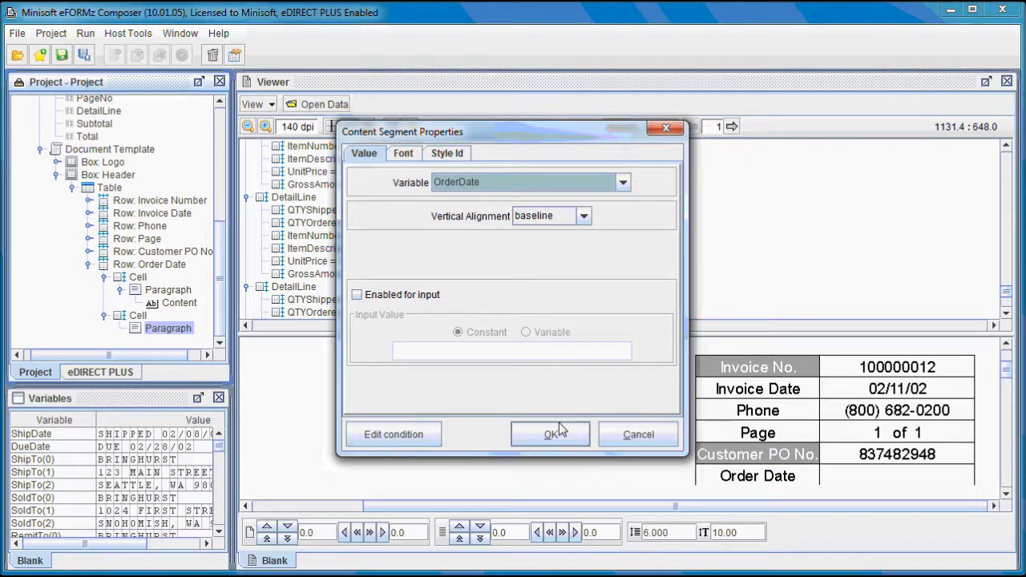
left_click(553, 429)
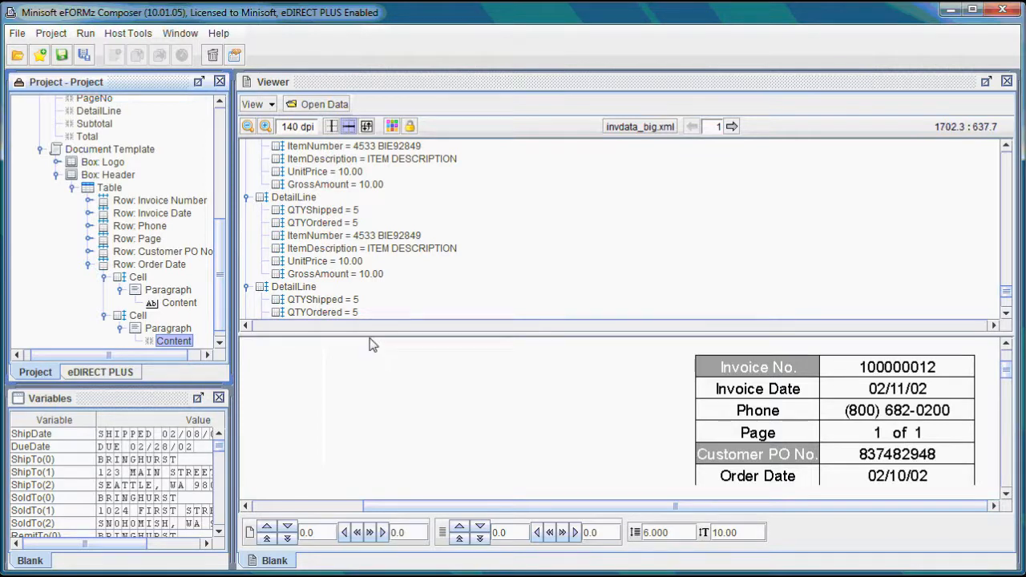
Duplicate the Order Date row at the end of the header table.
left_click(88, 265)
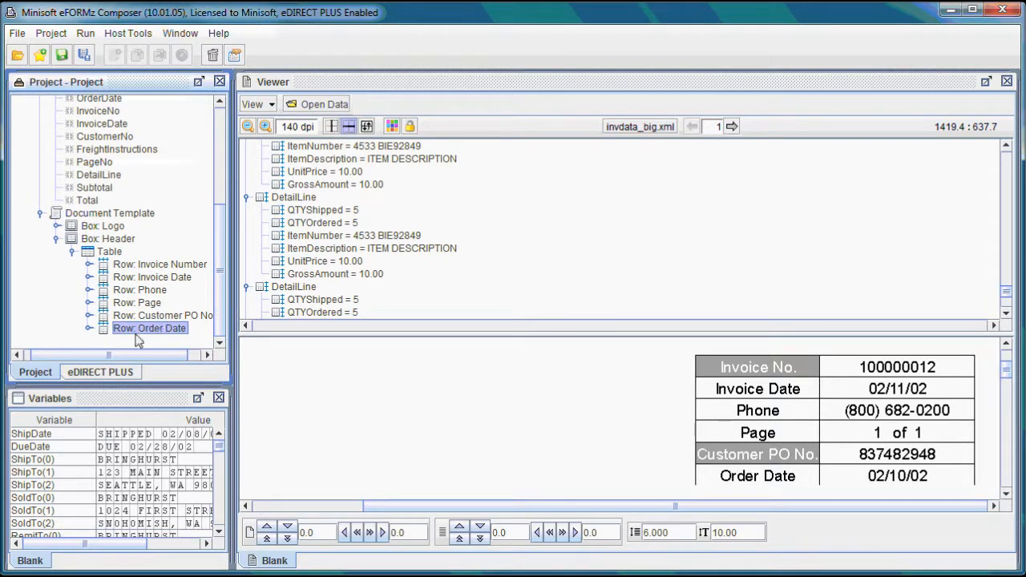
left_click_drag(140, 330, 140, 335)
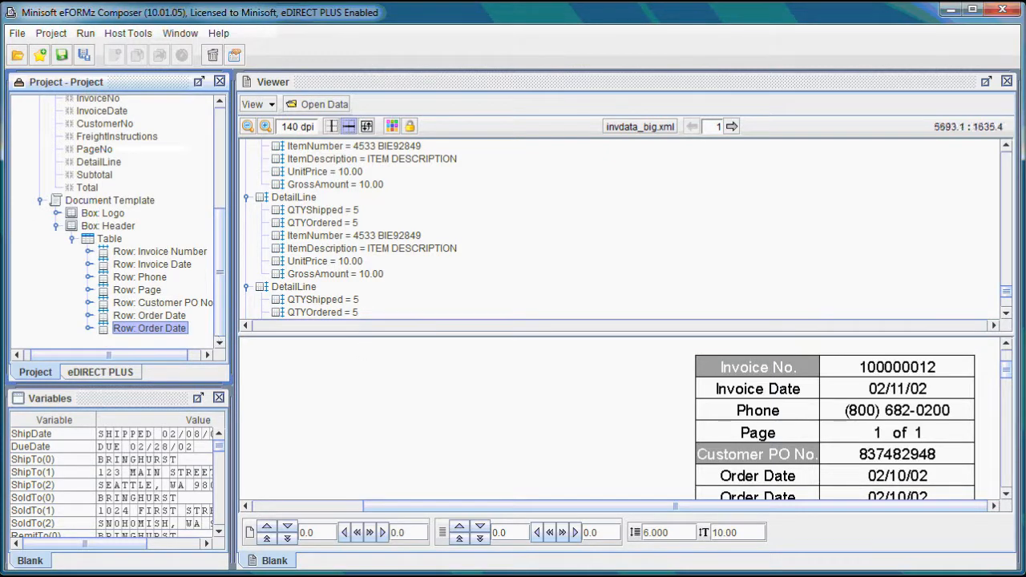
right_click(184, 335)
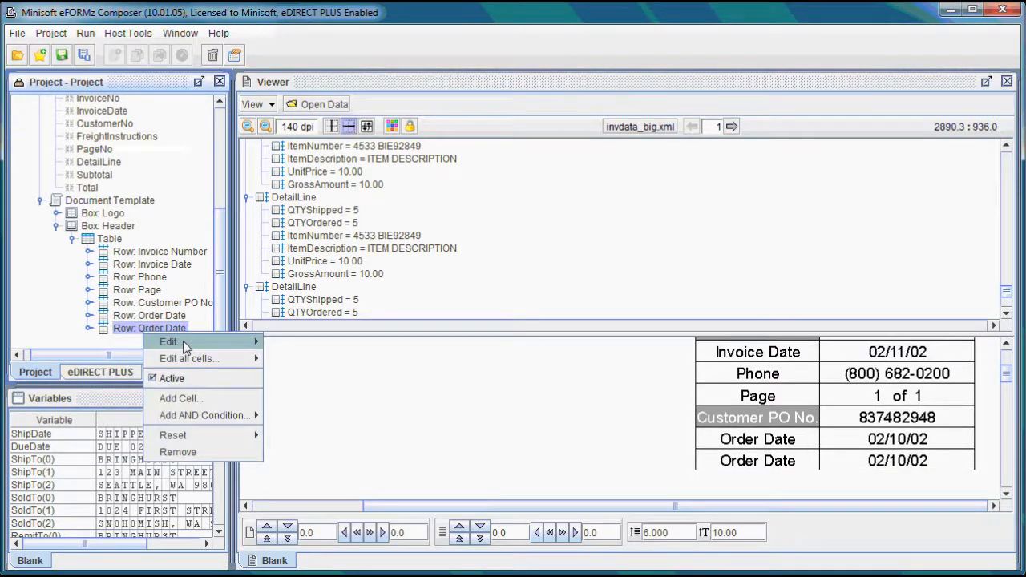
mouse_move(215, 339)
left_click(285, 373)
left_click_drag(440, 182, 396, 183)
key("Caps_Lock")
type("Shipped Date")
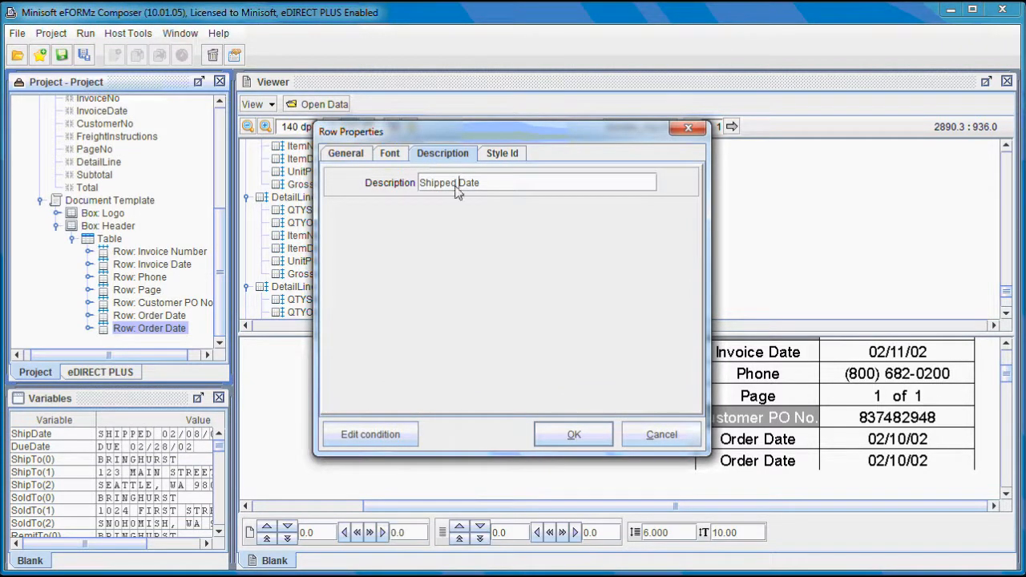
left_click_drag(460, 184, 417, 192)
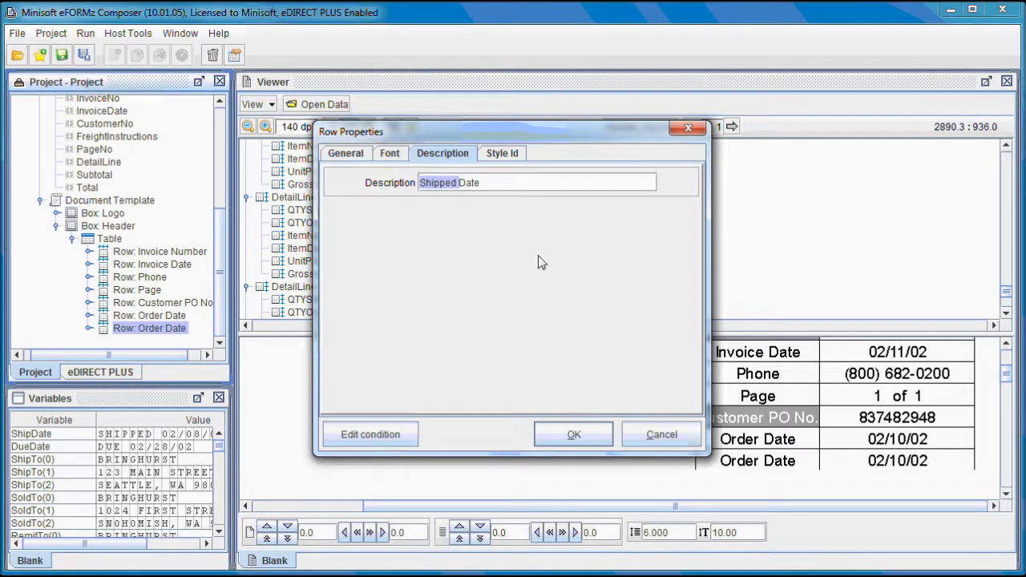
left_click(661, 435)
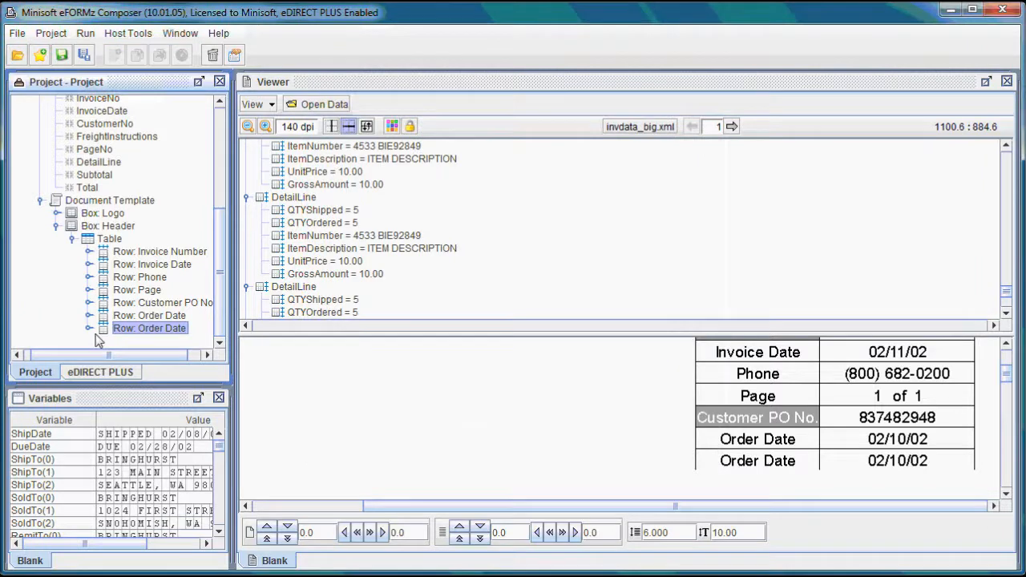
Change the text in the duplicated Order Date row's first cell to "Shipped Date".
left_click(90, 328)
right_click(170, 311)
mouse_move(196, 312)
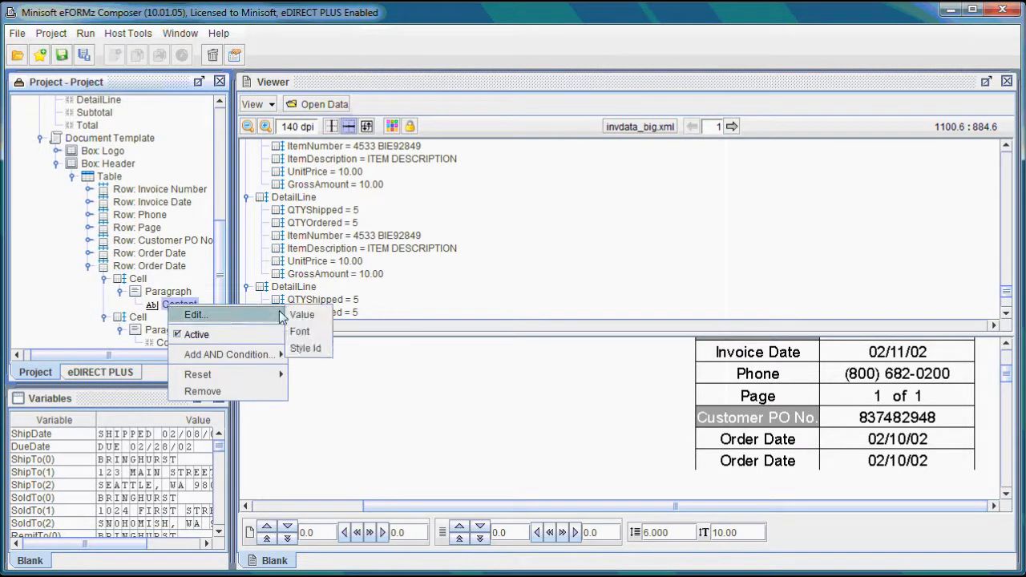
left_click(303, 312)
left_click_drag(378, 158, 345, 161)
type("Shipped Date")
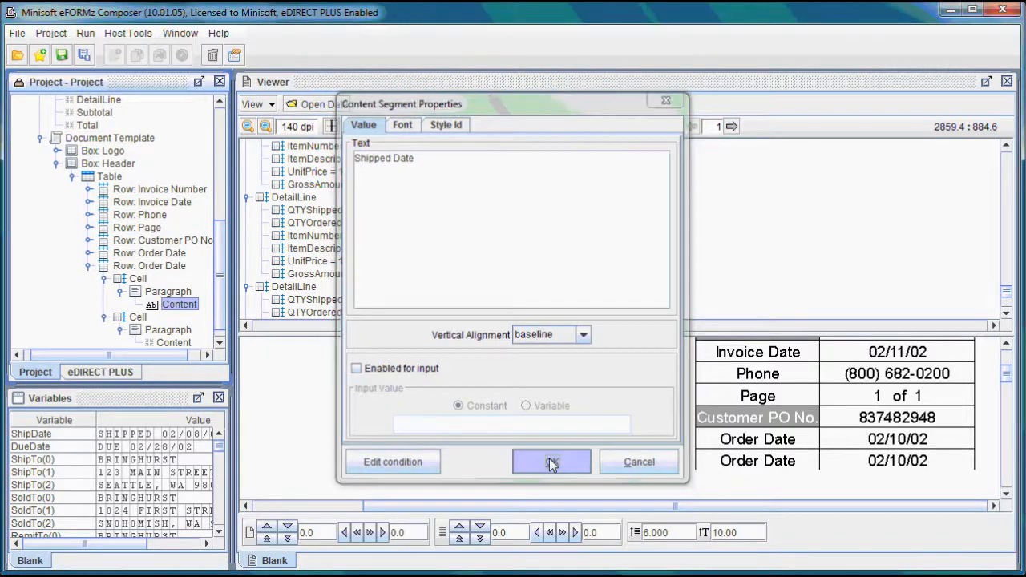
left_click(552, 463)
Set the variable of the content in the duplicated row's second cell to ShipDate.
scroll(216, 288, "down", 1)
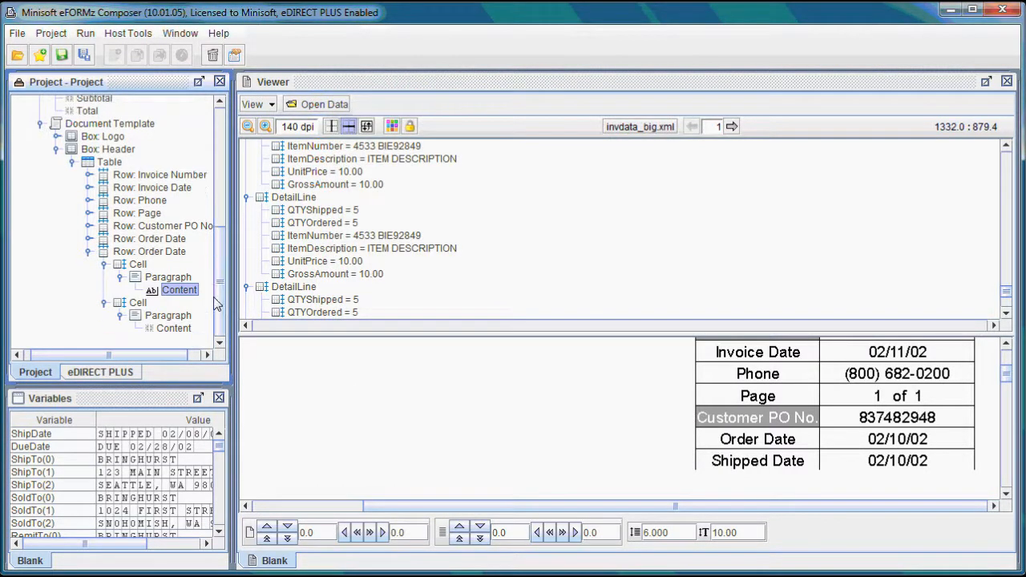
right_click(182, 331)
mouse_move(265, 340)
left_click(316, 341)
left_click(517, 189)
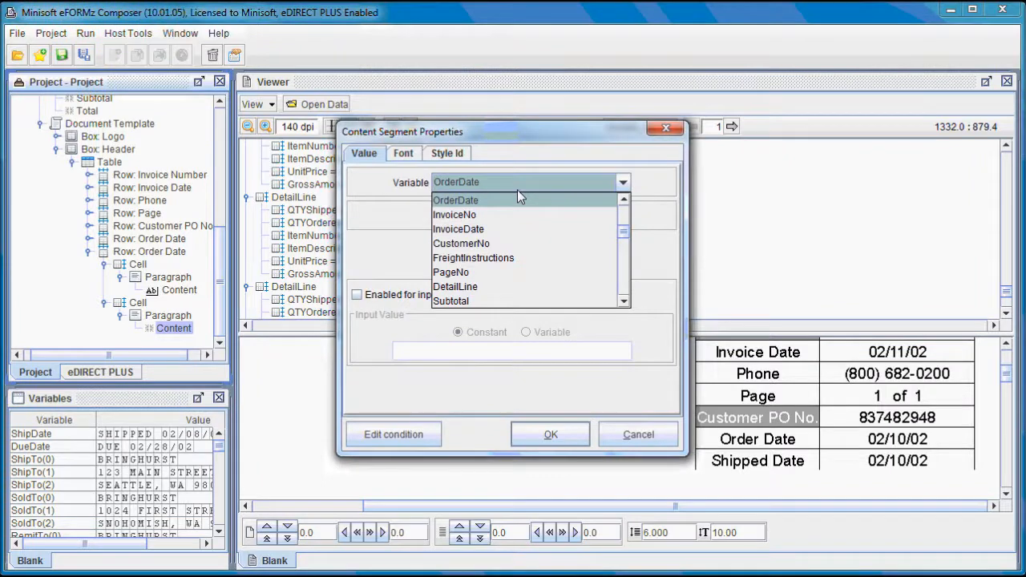
left_click(625, 301)
left_click(622, 202)
left_click(624, 202)
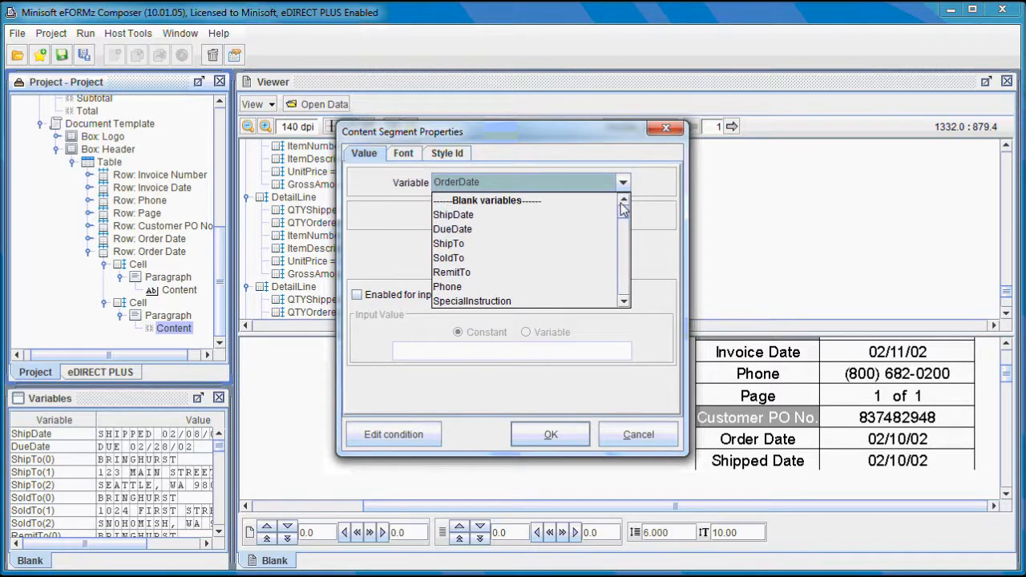
left_click(528, 218)
left_click(551, 434)
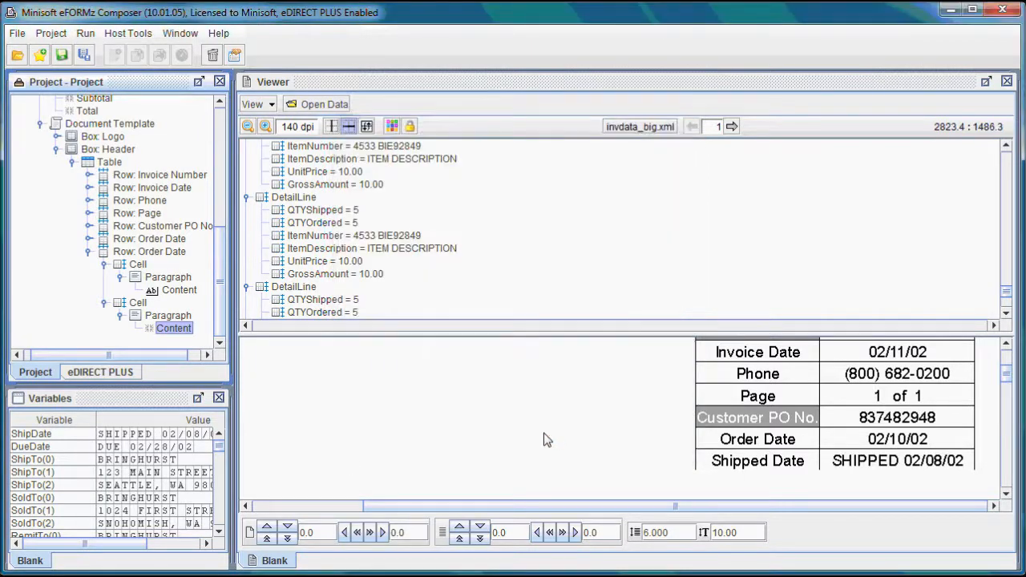
Duplicate the row containing the Shipped Date text at the end of the header table.
left_click(133, 254)
left_click_drag(132, 254, 132, 253)
left_click_drag(219, 265, 210, 298)
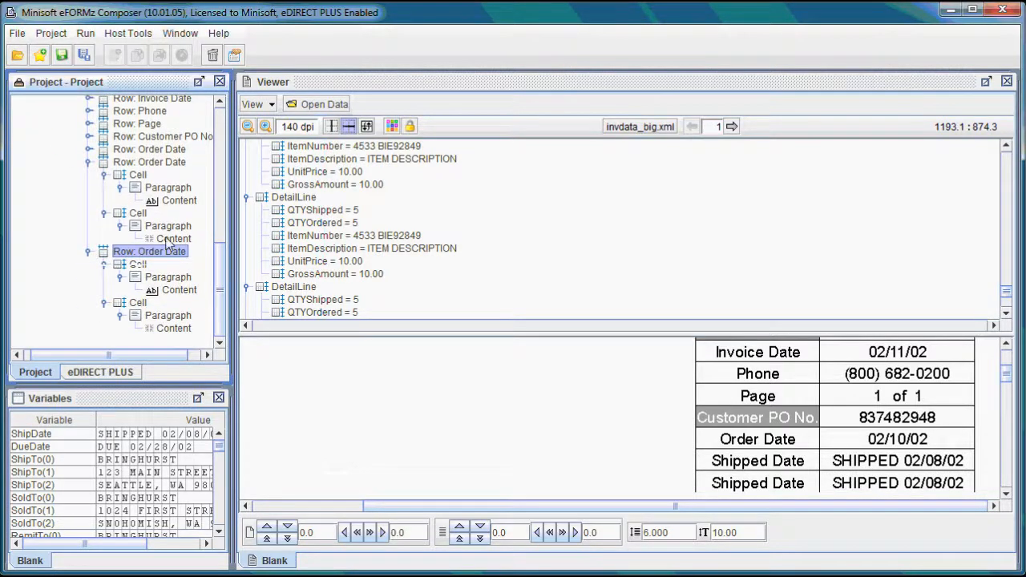
Set the description of the original row containing the Shipped Date text to "Shipped Date".
left_click(88, 162)
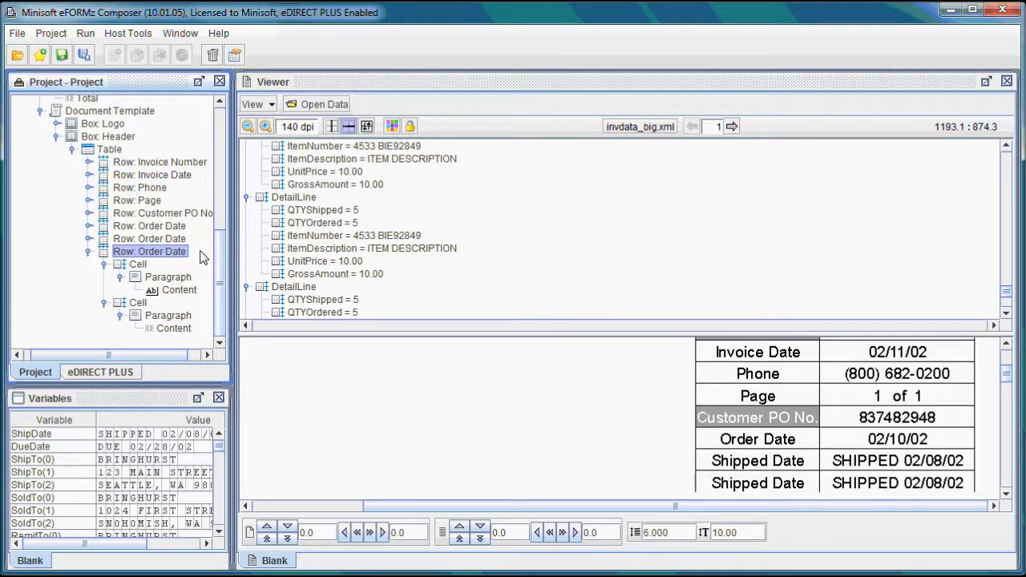
left_click(178, 240)
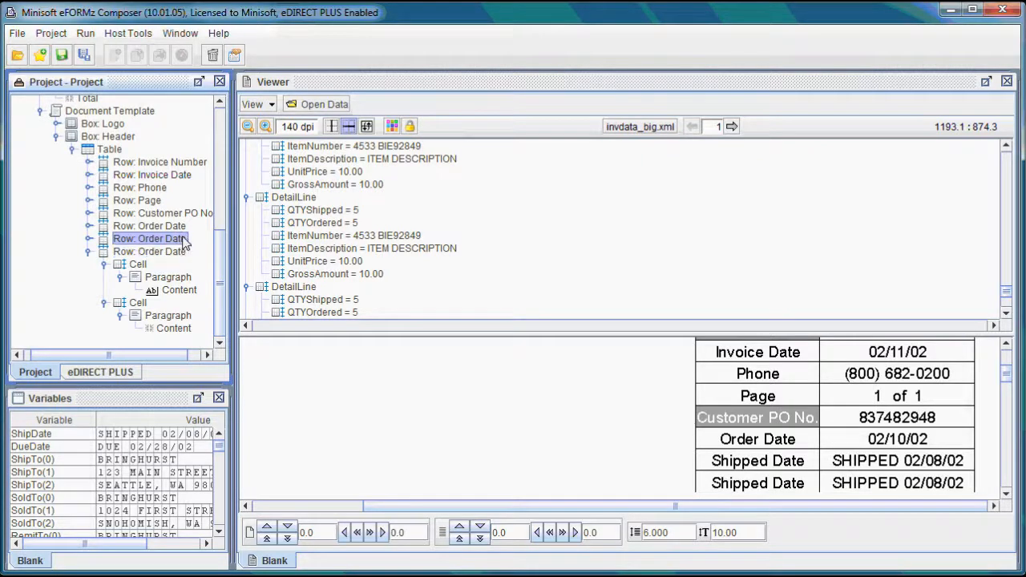
right_click(180, 241)
mouse_move(272, 250)
left_click(326, 280)
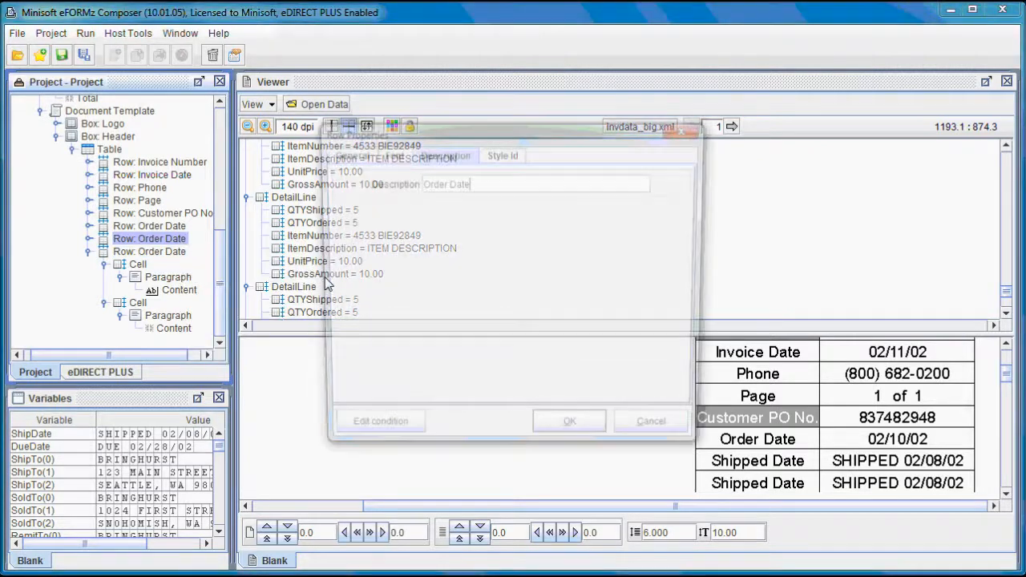
left_click_drag(446, 183, 395, 186)
type("Shipped")
key("BackSpace")
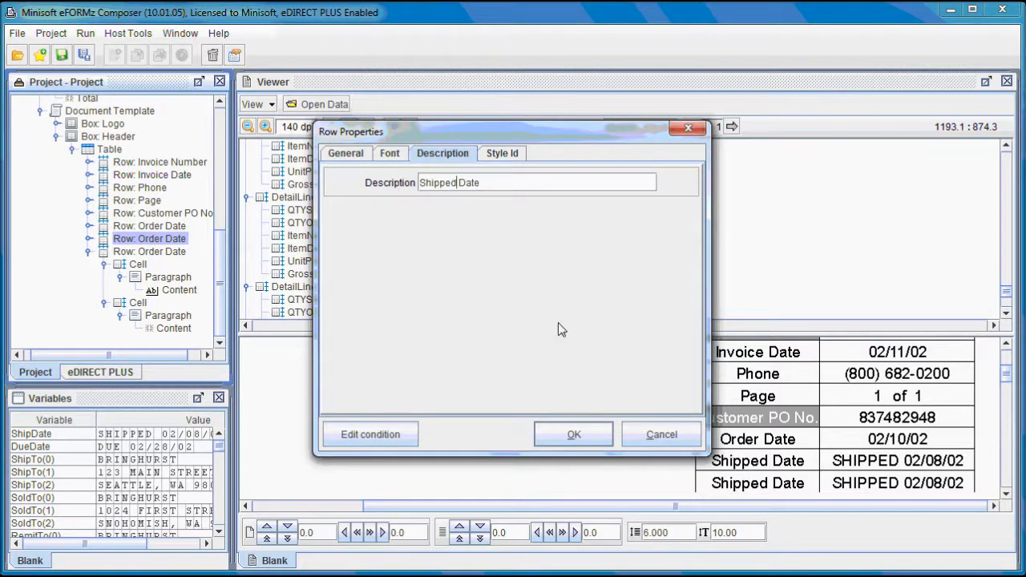
left_click(574, 435)
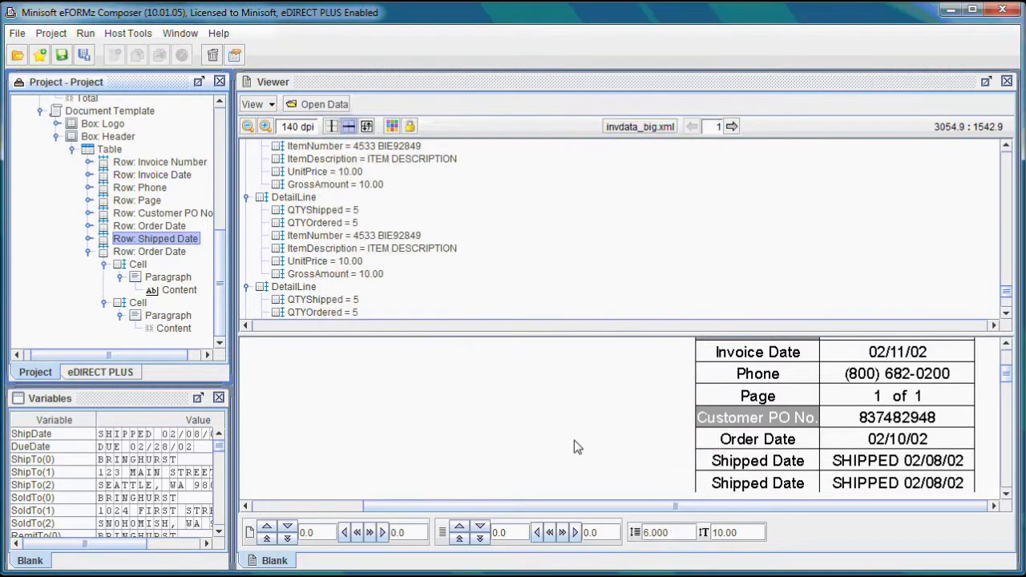
right_click(169, 255)
mouse_move(261, 263)
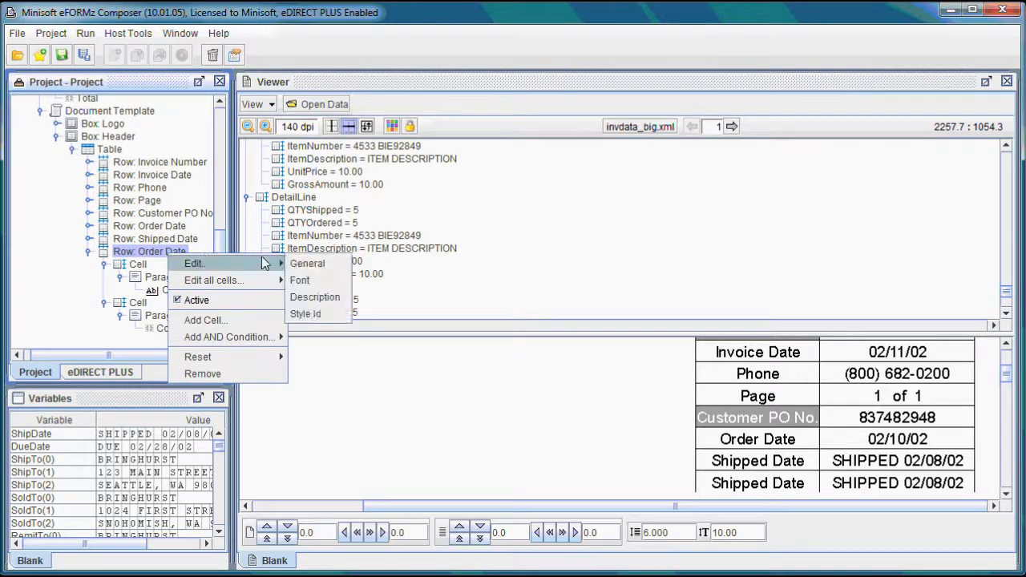
left_click(312, 298)
left_click_drag(446, 184, 399, 188)
key("Caps_Lock")
type("D")
key("Caps_Lock")
type("ue")
left_click_drag(462, 183, 381, 187)
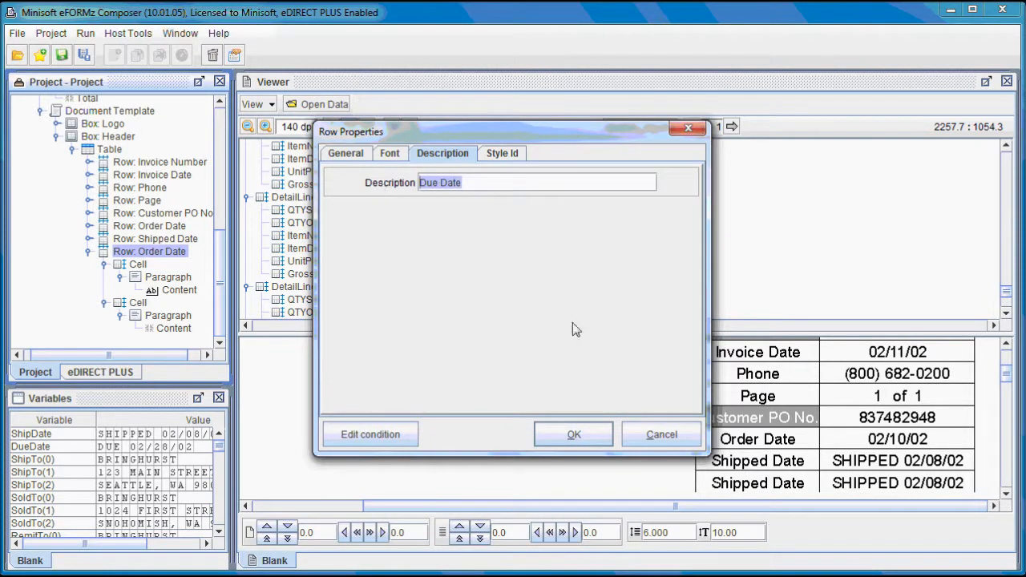
left_click(661, 434)
Change the text in the last table row's first cell to "Due Date".
right_click(195, 290)
mouse_move(233, 294)
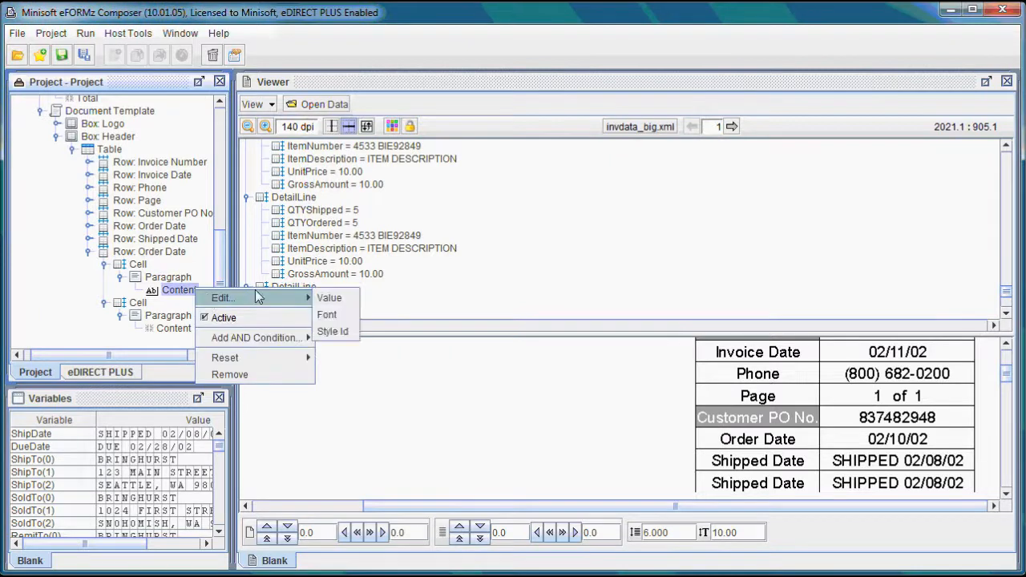
left_click(328, 296)
left_click_drag(462, 178, 328, 146)
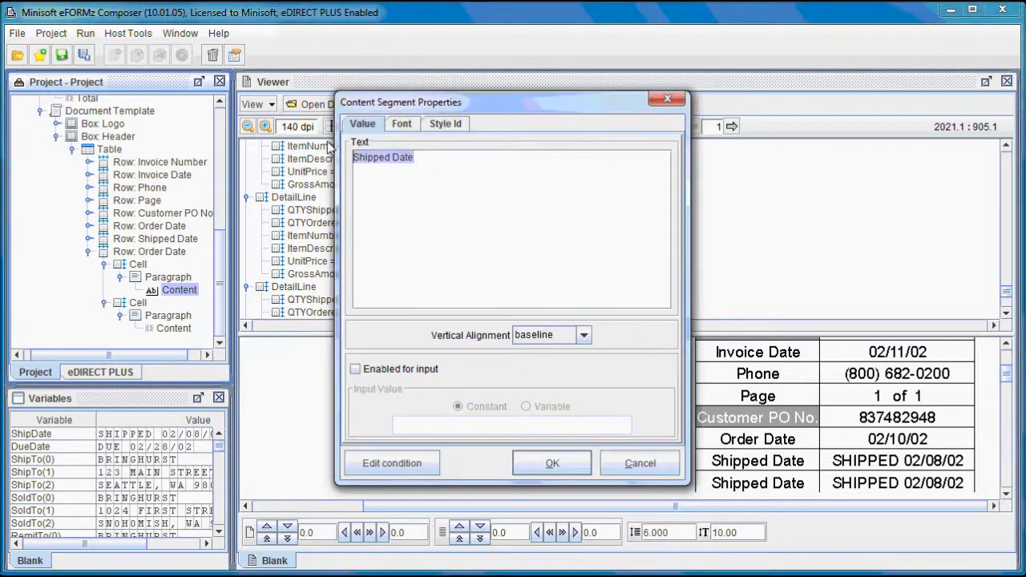
type("Due Date")
left_click(551, 464)
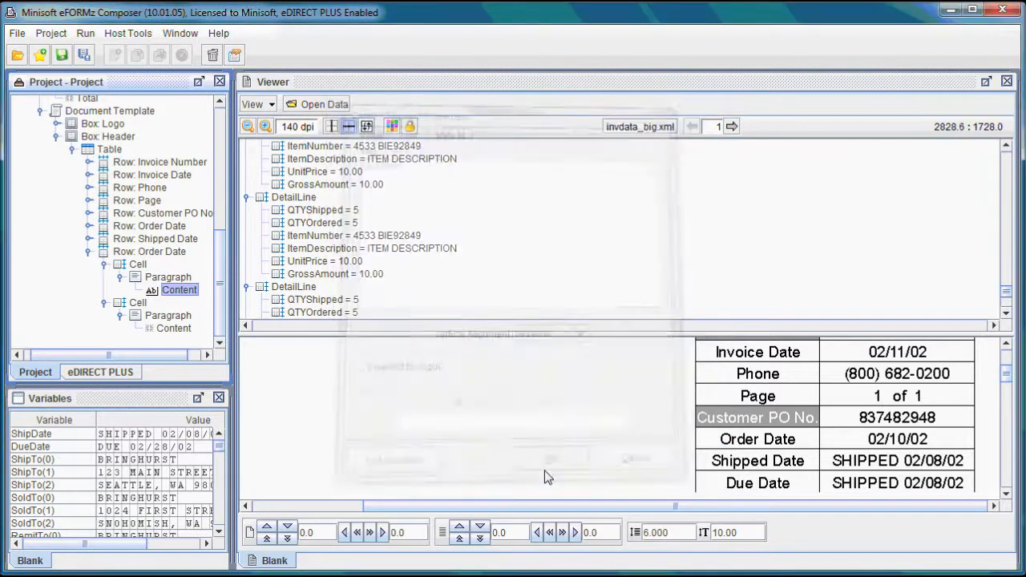
Set the variable of the content in the last row's second cell to DueDate.
right_click(188, 328)
mouse_move(288, 340)
left_click(320, 335)
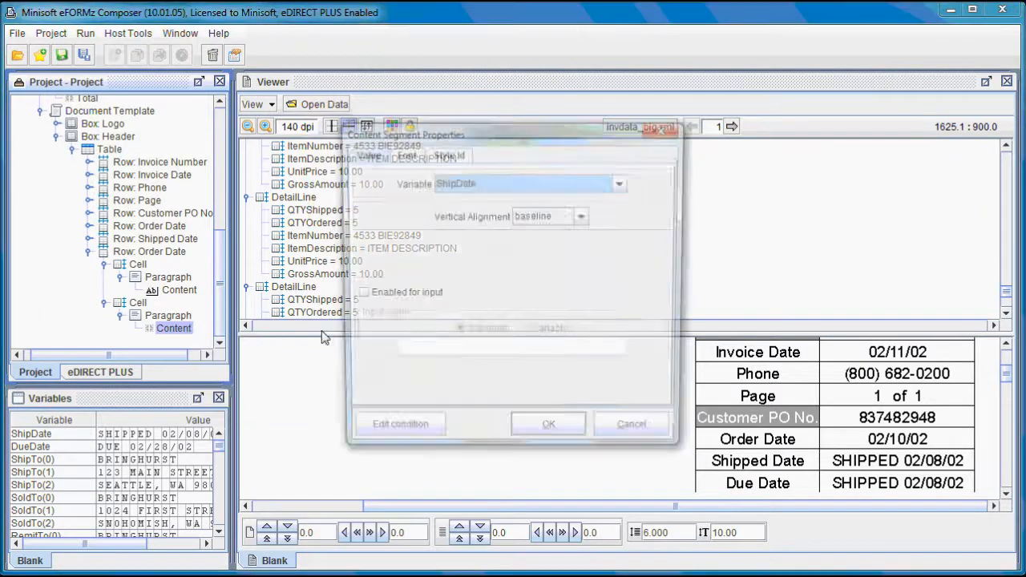
left_click(553, 186)
left_click(519, 214)
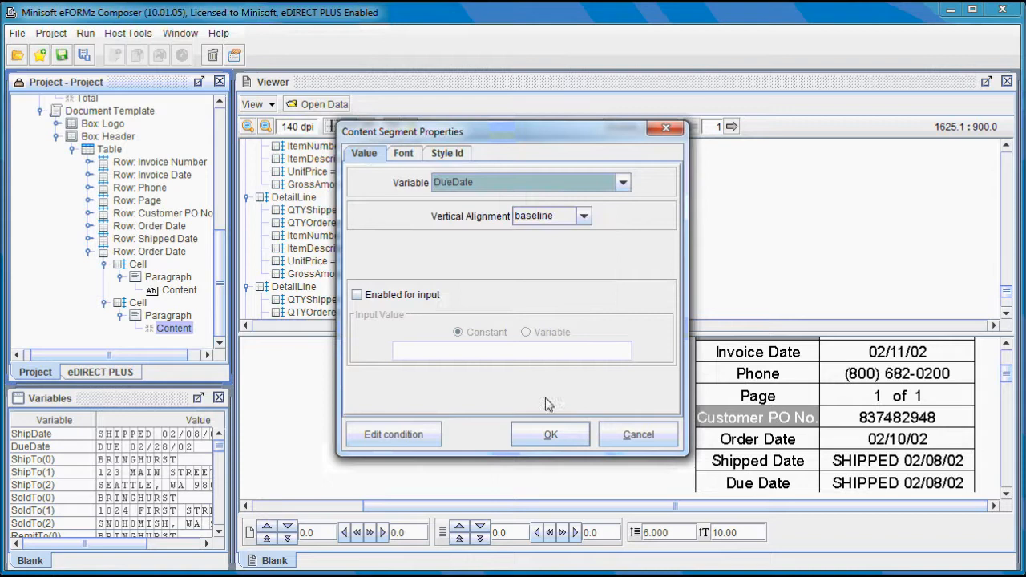
key("Return")
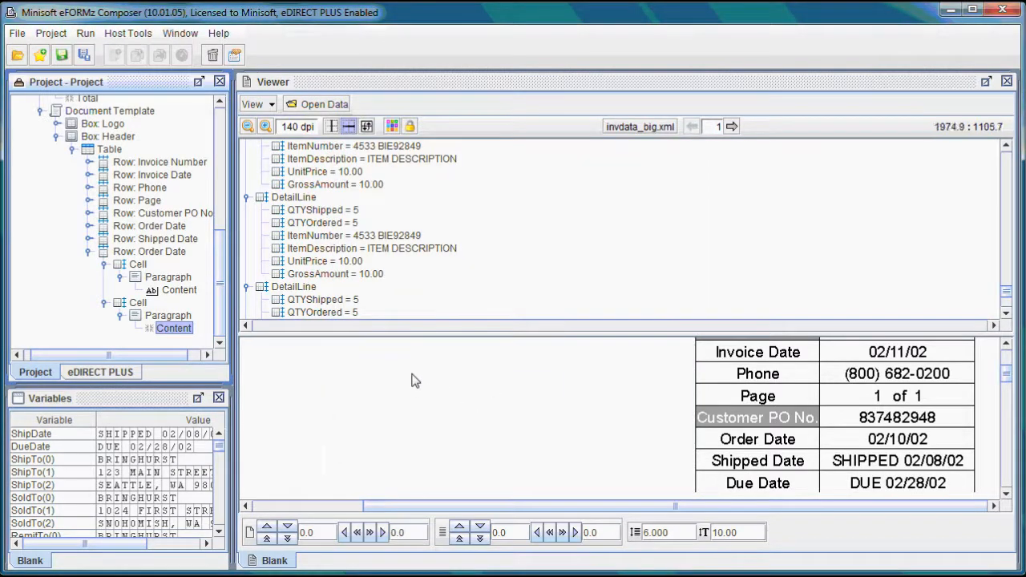
Duplicate the Customer PO No row at the end of the header table, below the Due Date line.
left_click(1005, 492)
left_click(1005, 497)
left_click(1005, 497)
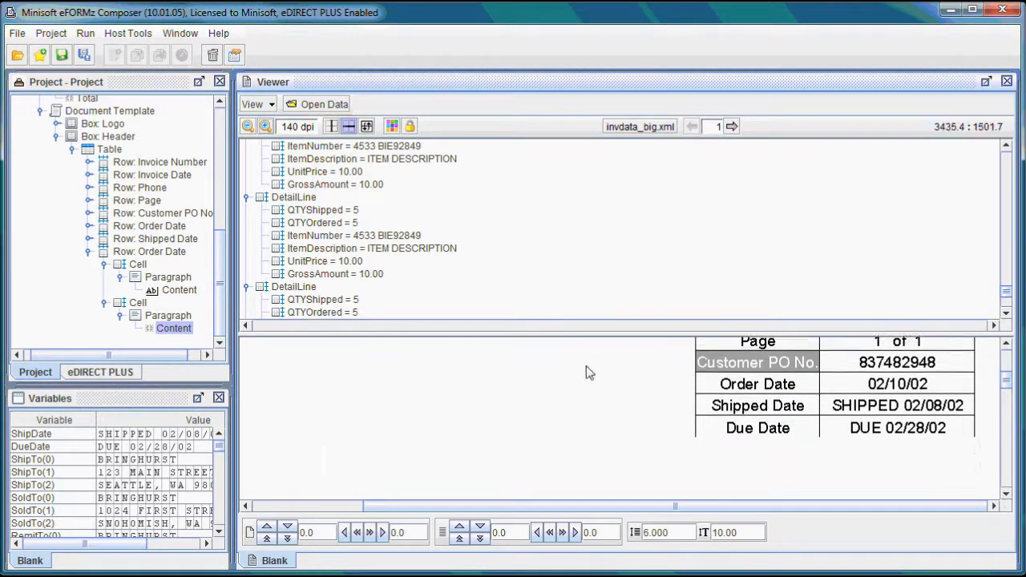
left_click(88, 252)
left_click(163, 290)
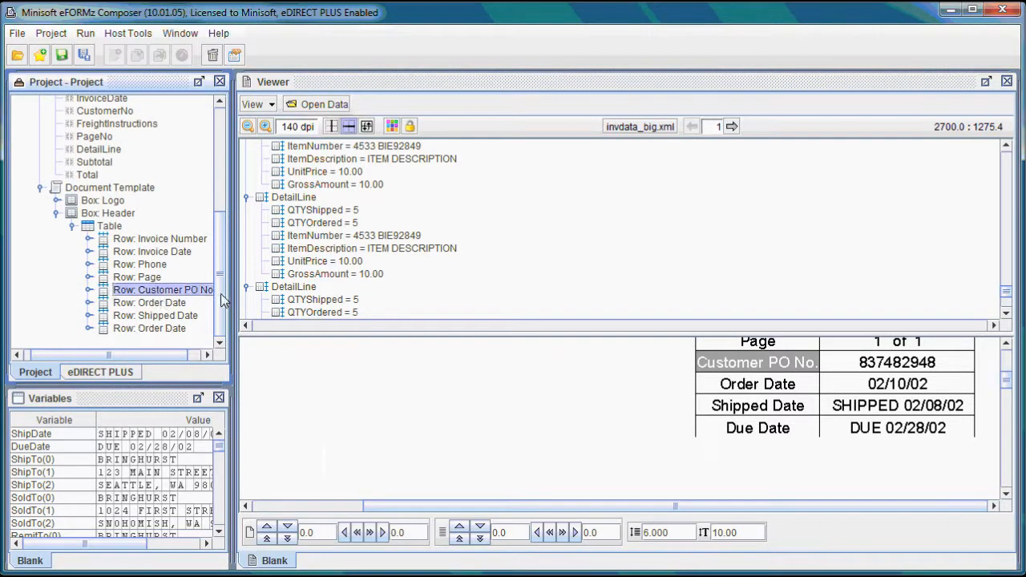
left_click_drag(156, 291, 147, 331)
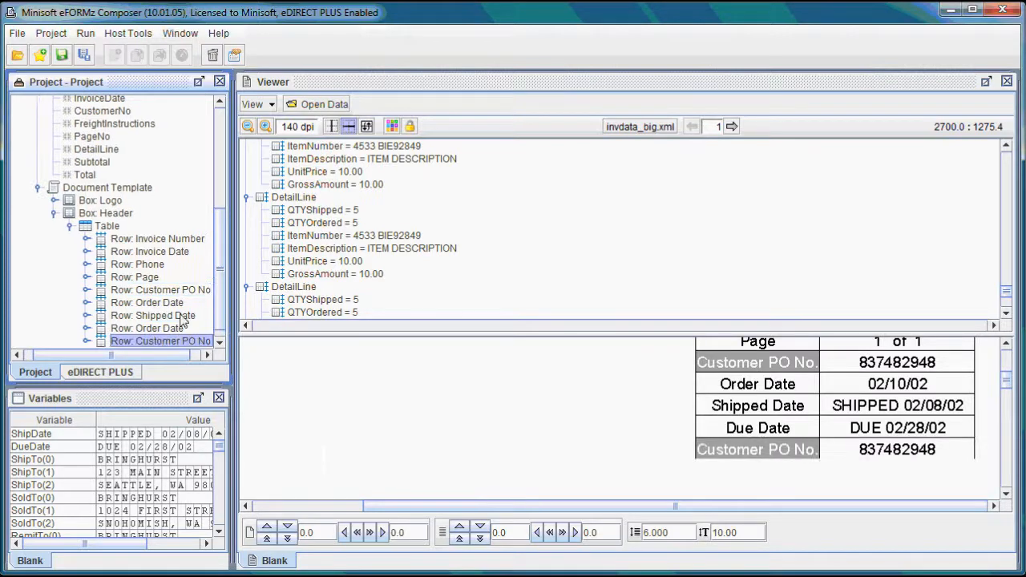
Change the description of the duplicated Customer PO No row to "Customer No" and copy that description text.
left_click(87, 329)
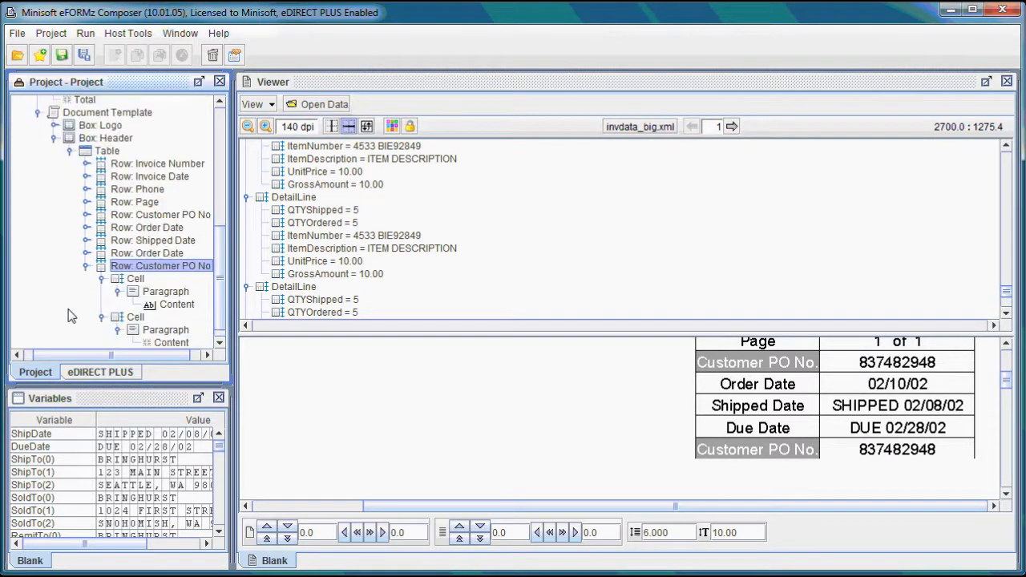
right_click(194, 265)
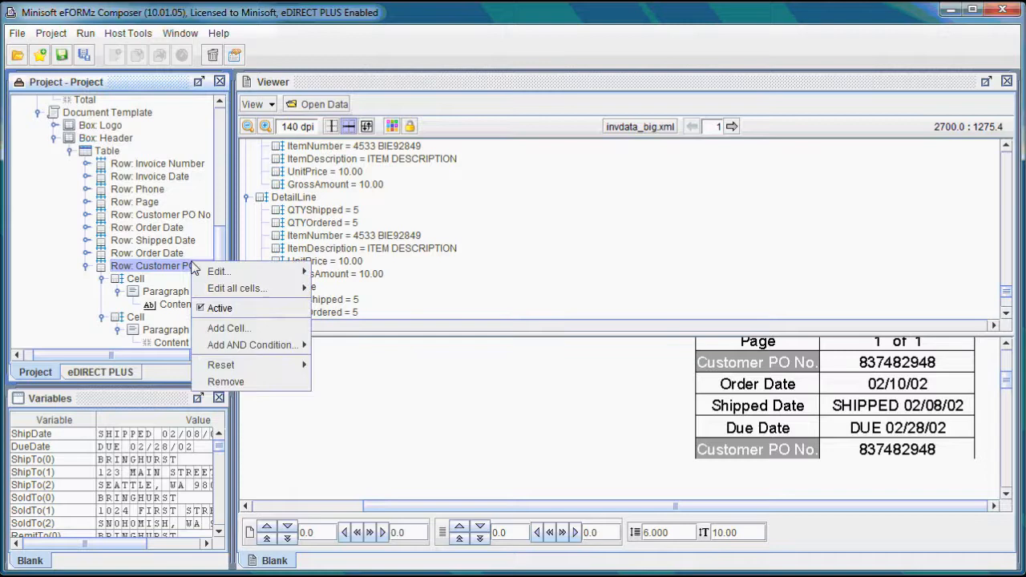
mouse_move(216, 270)
left_click(345, 304)
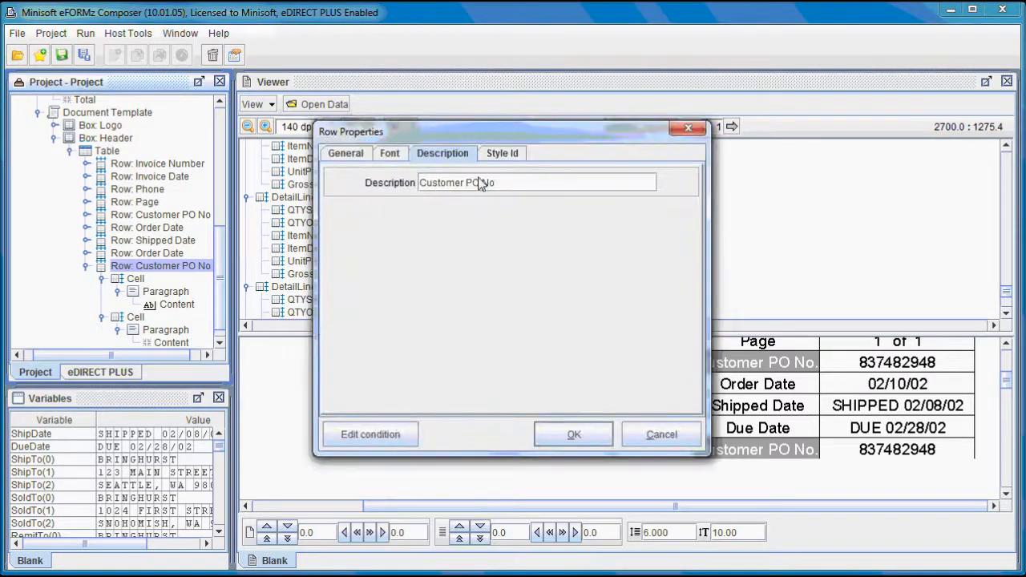
left_click_drag(480, 183, 461, 182)
key("BackSpace")
left_click_drag(498, 184, 403, 161)
key("ctrl+c")
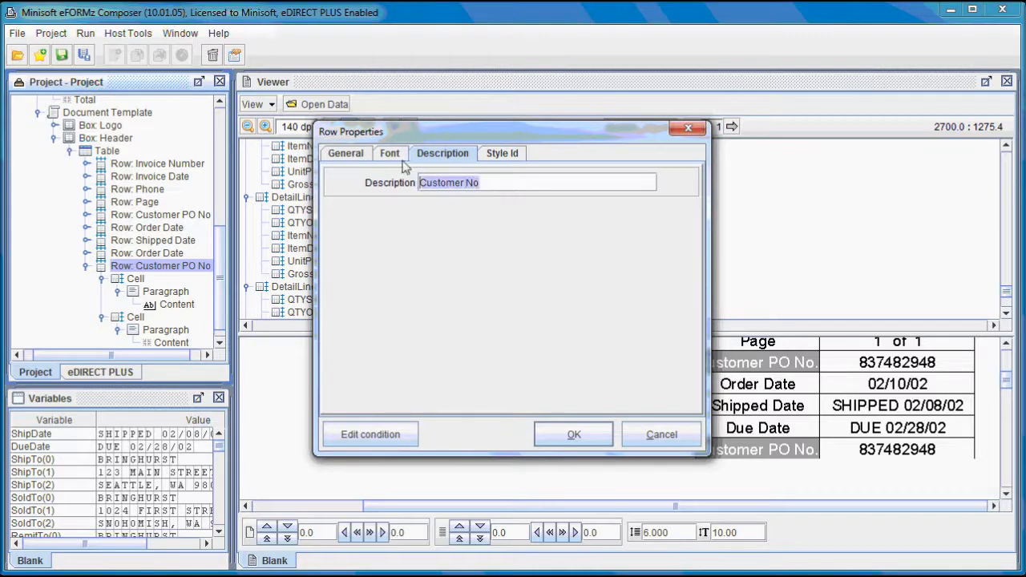
left_click(568, 435)
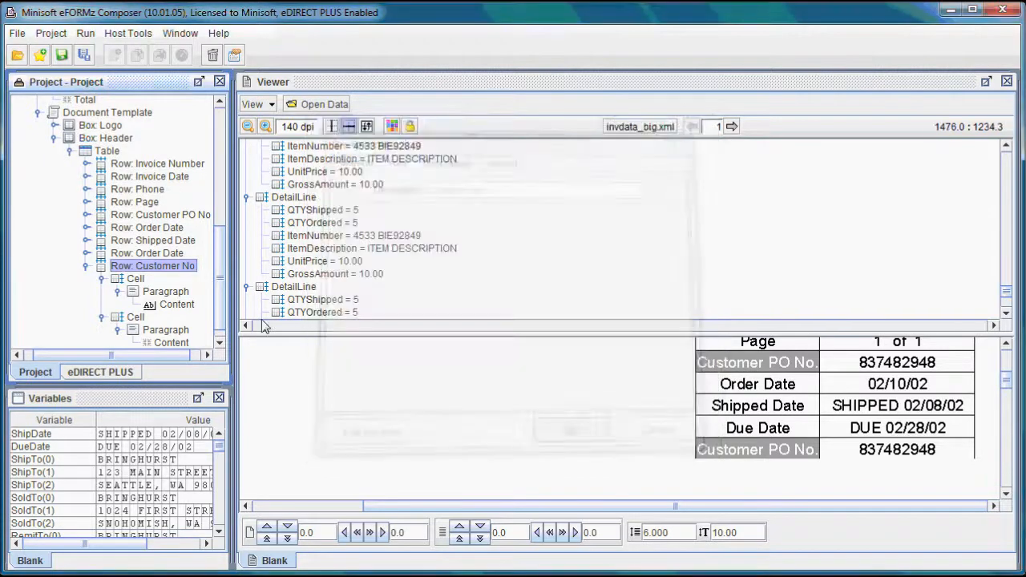
Replace the text in the first cell of the Customer No row with "Customer No.".
right_click(184, 304)
mouse_move(206, 314)
left_click(317, 316)
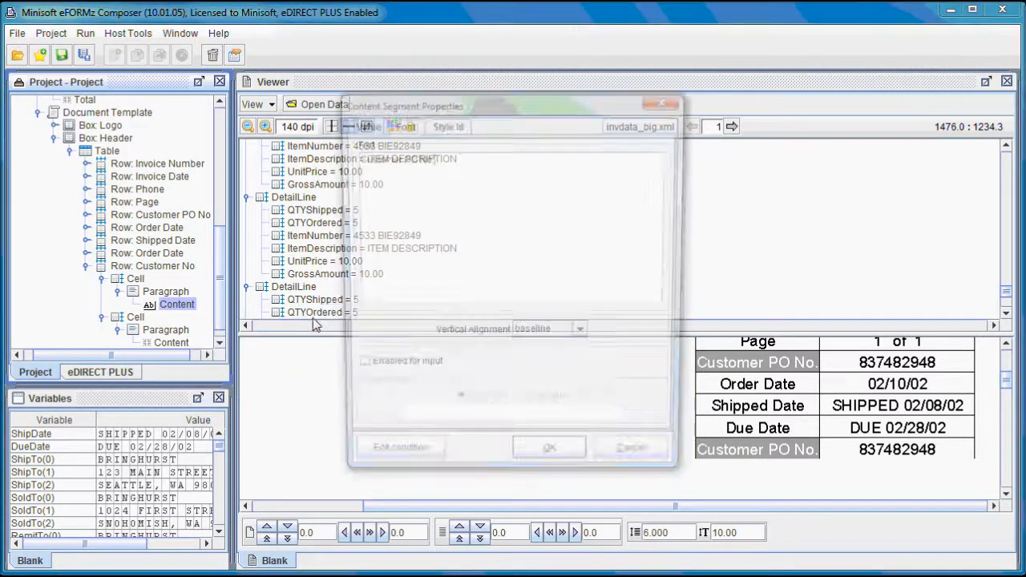
key("ctrl+v")
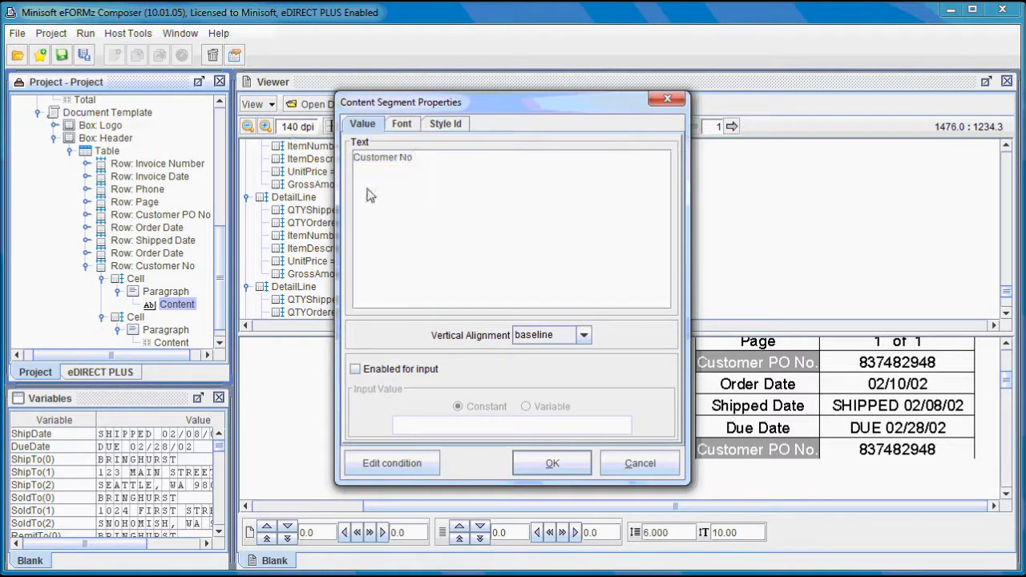
left_click(552, 463)
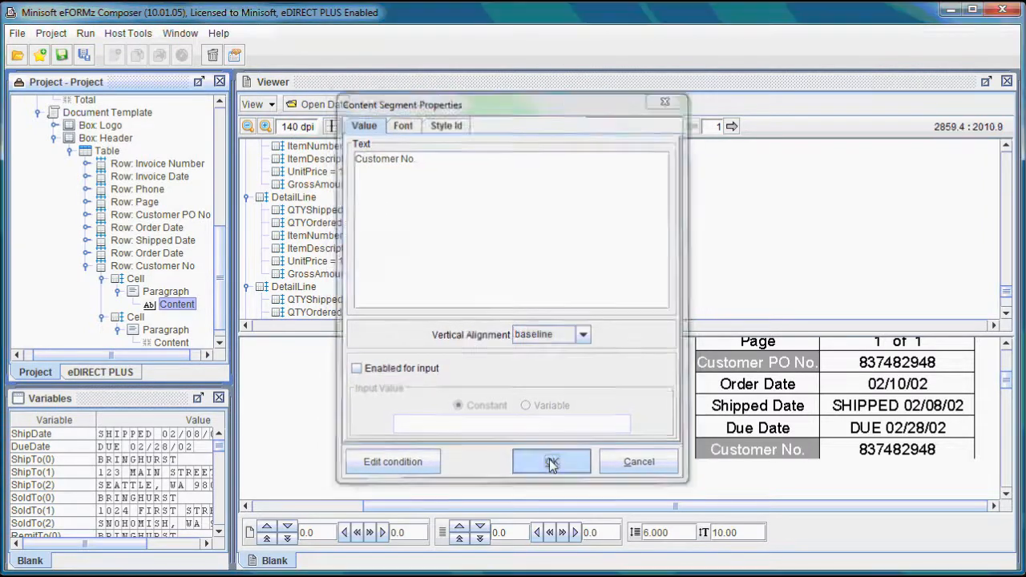
Set the variable of the content in the Customer No row's second cell to CustomerNo.
right_click(178, 344)
mouse_move(264, 357)
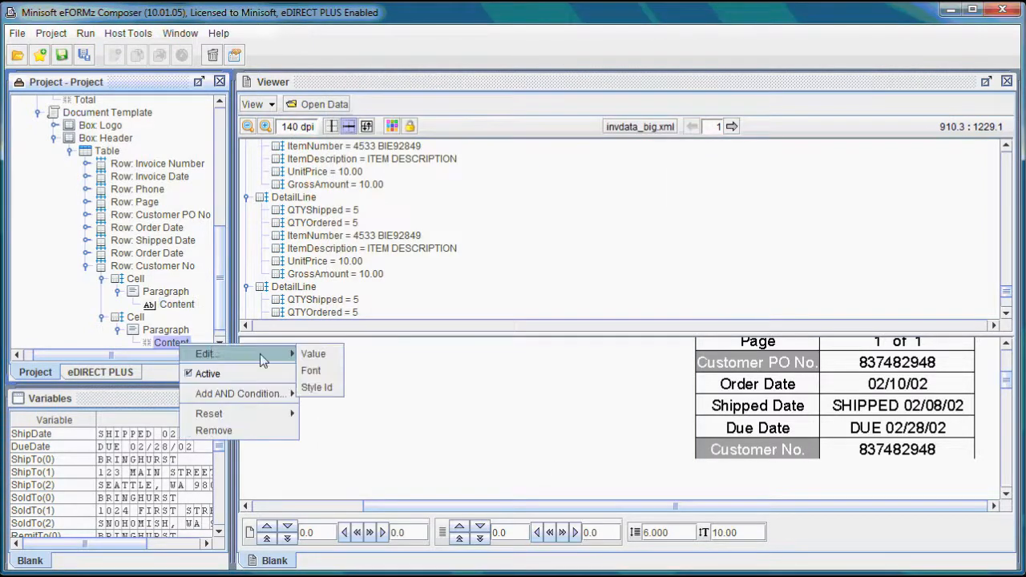
left_click(313, 355)
left_click(566, 184)
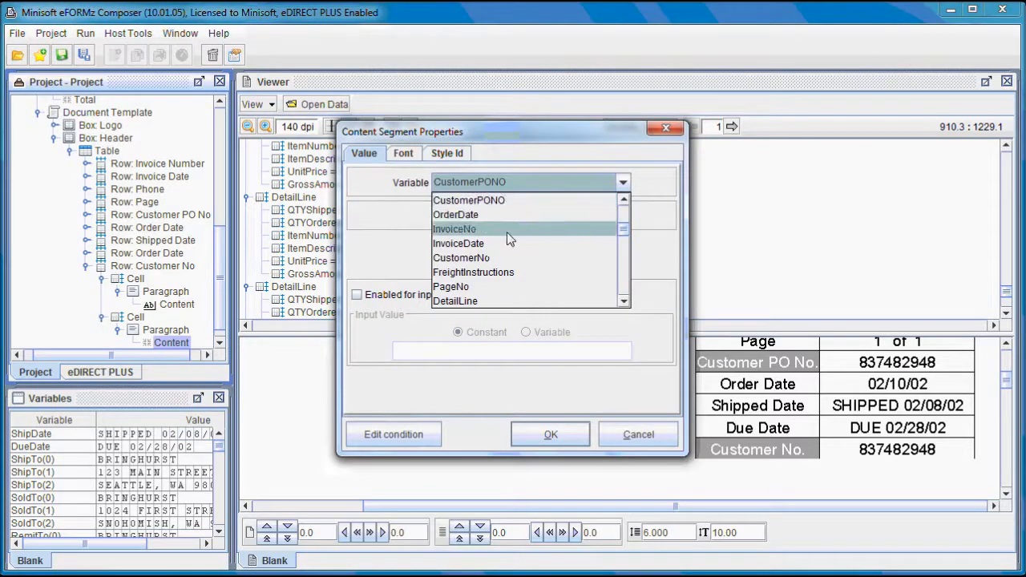
left_click(487, 258)
left_click(552, 430)
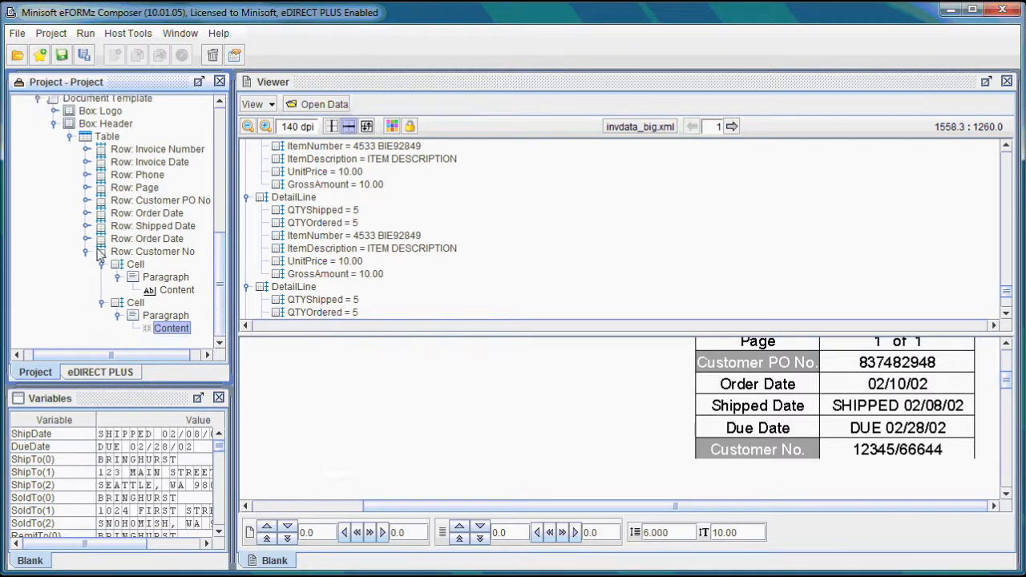
Duplicate the Due Date line's row at the end of the header table and expand the copy down to its cell contents.
left_click(88, 252)
left_click_drag(145, 315, 156, 340)
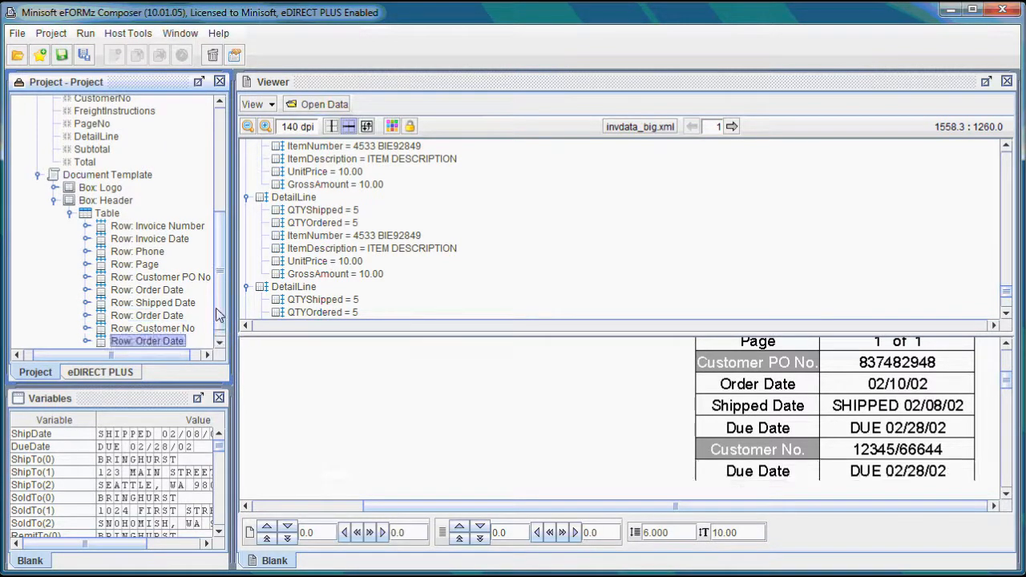
left_click(86, 329)
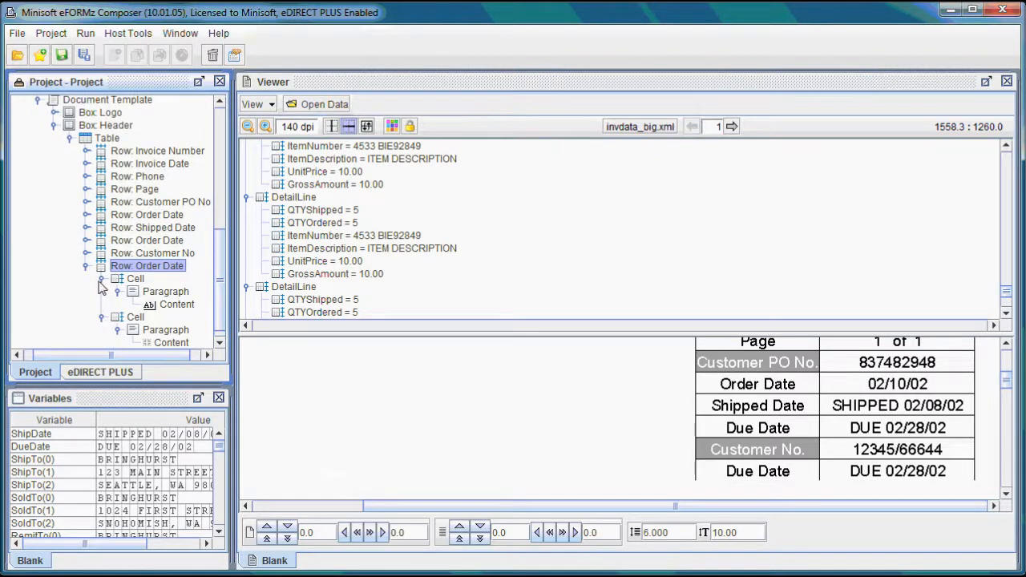
scroll(224, 316, "down", 1)
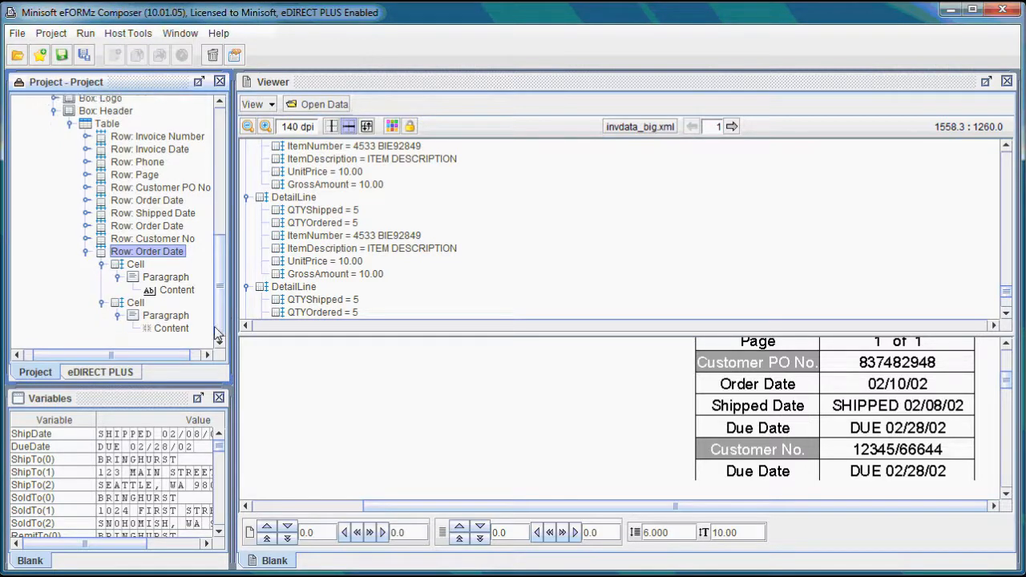
Change the description of the duplicated row at the end of the header table to "Ship Via".
right_click(178, 290)
right_click(169, 253)
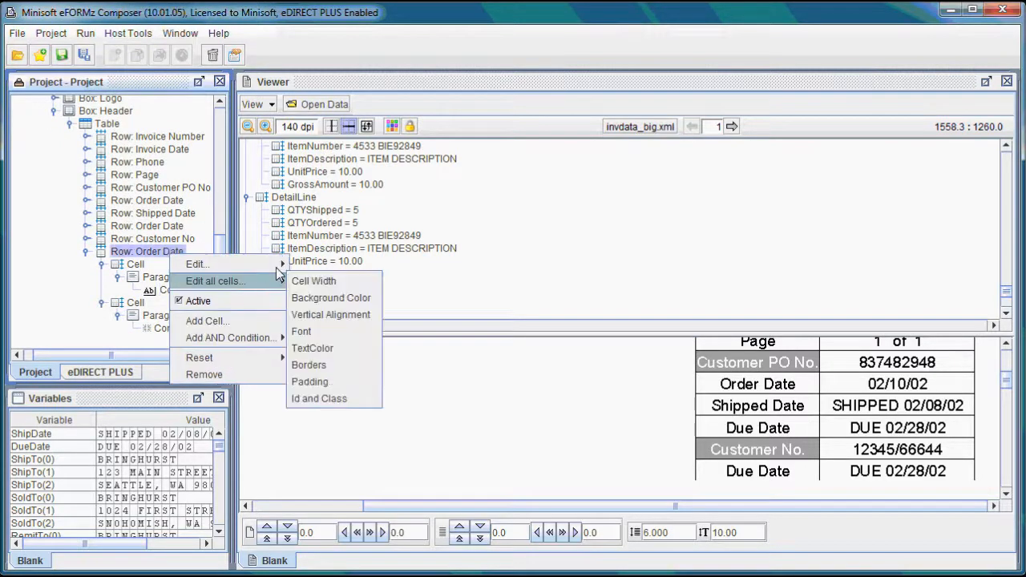
mouse_move(276, 264)
left_click(321, 297)
left_click_drag(468, 187, 408, 183)
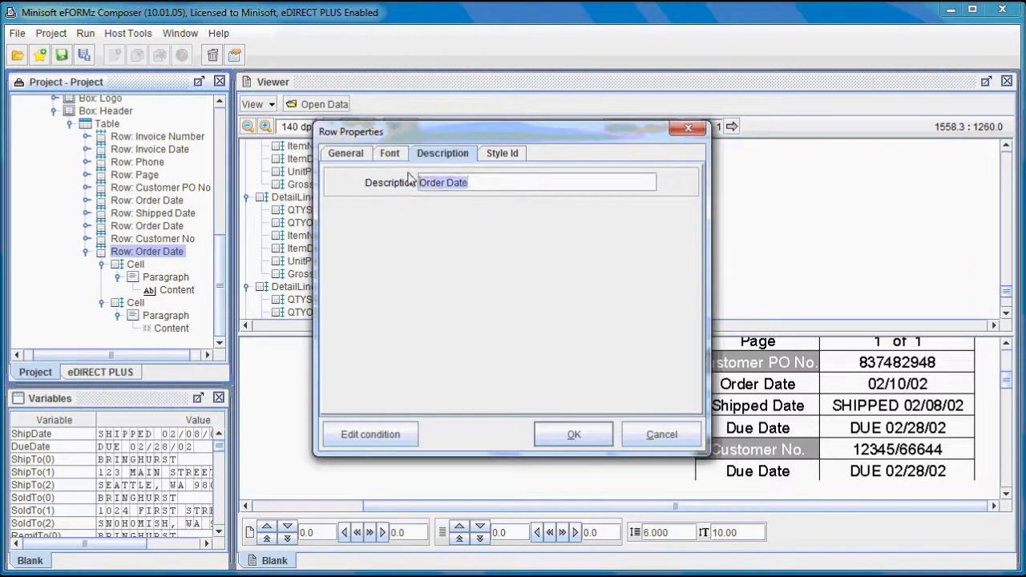
type("Shio")
key("BackSpace")
type("p Via")
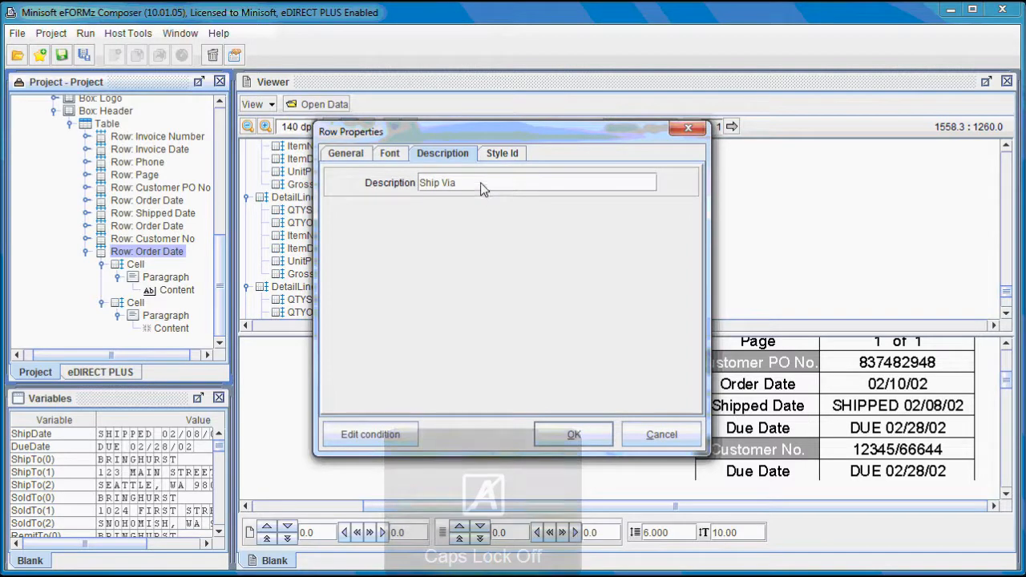
left_click_drag(480, 183, 414, 184)
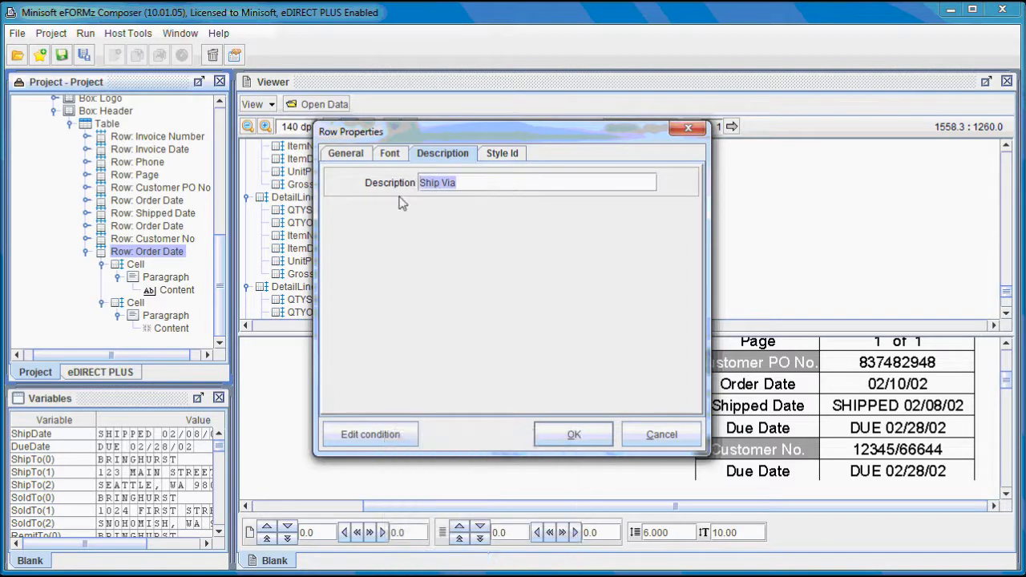
left_click(591, 433)
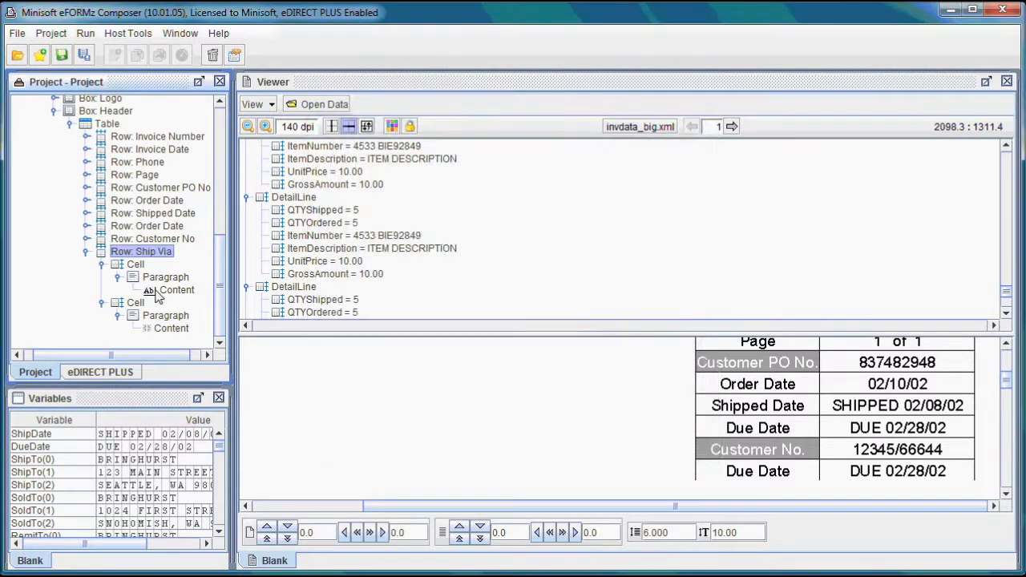
Replace the text in the first cell of the Ship Via row with "Ship Via".
right_click(178, 290)
mouse_move(202, 297)
left_click(309, 315)
left_click(362, 124)
left_click_drag(397, 157, 330, 157)
type("Ship Via")
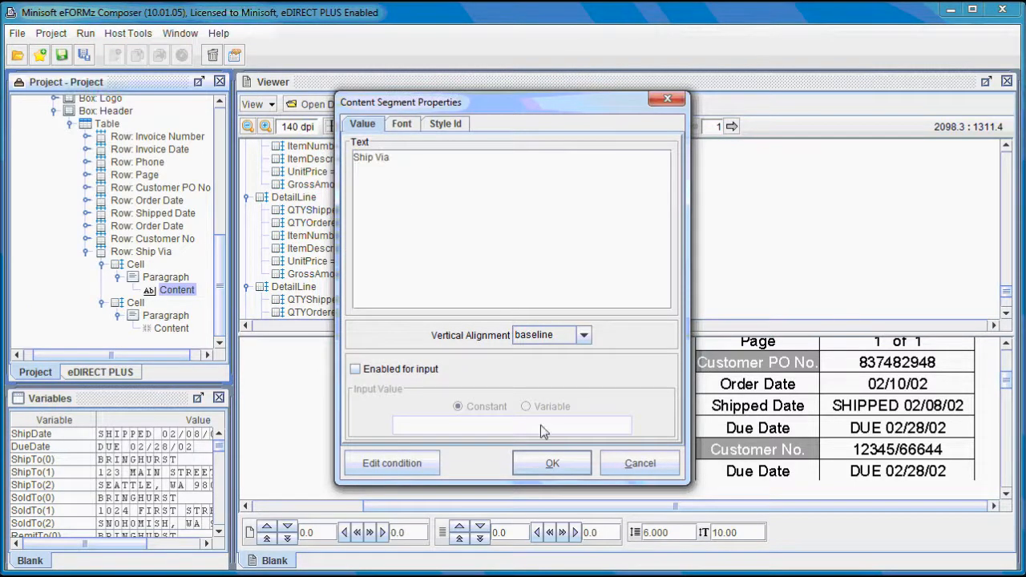
left_click(550, 469)
Set the variable of the content in the Ship Via row's second cell to ShipVia.
right_click(186, 330)
mouse_move(273, 341)
left_click(321, 342)
left_click(539, 186)
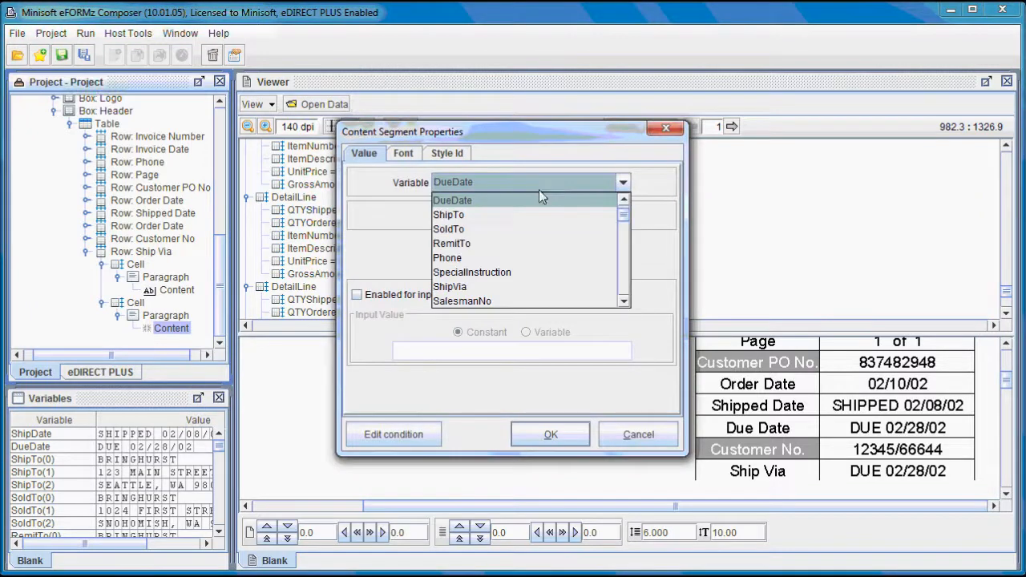
left_click(468, 287)
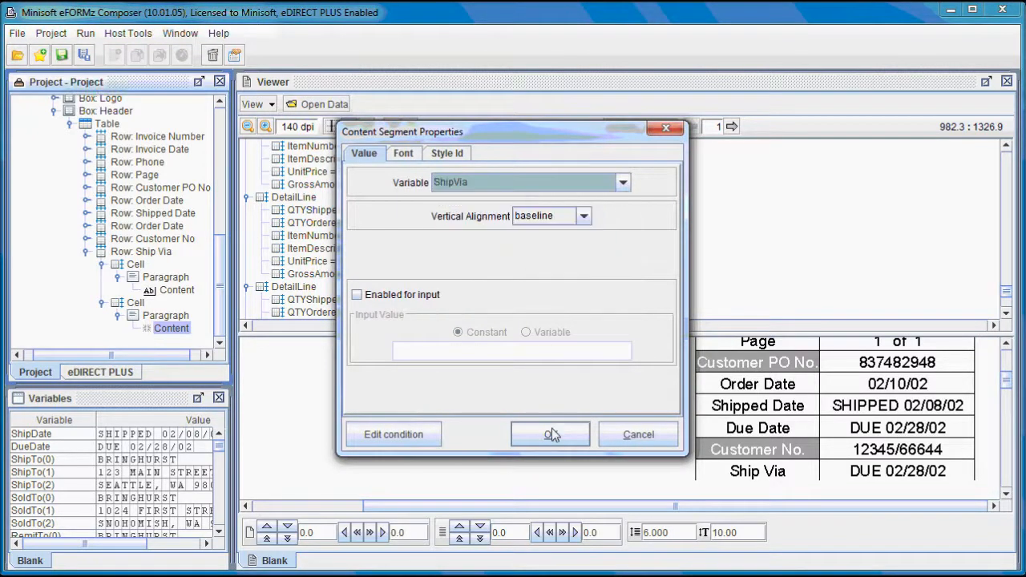
left_click(551, 434)
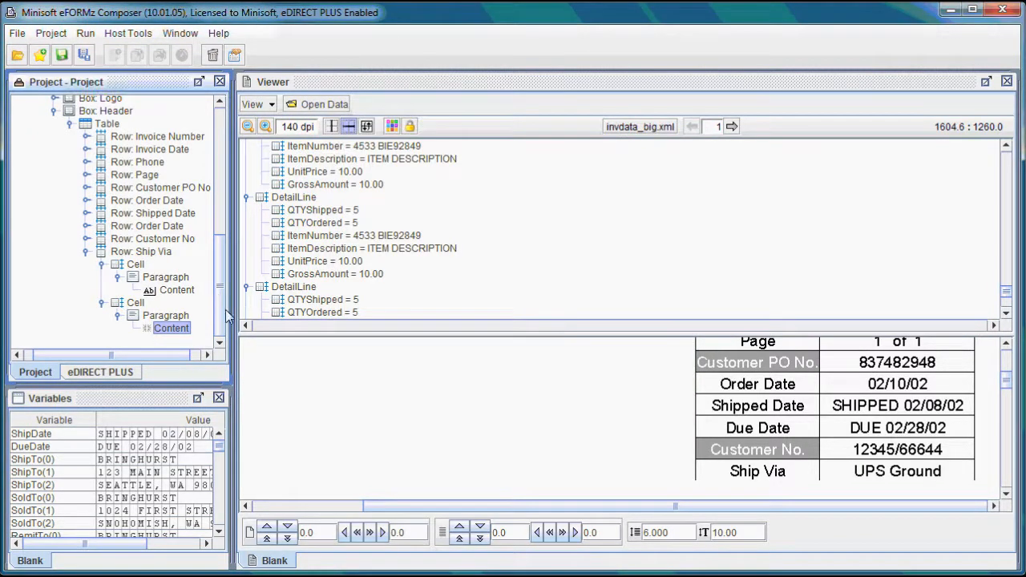
Collapse the Ship Via row and duplicate it at the end of the header table.
left_click(87, 252)
left_click_drag(155, 331, 164, 340)
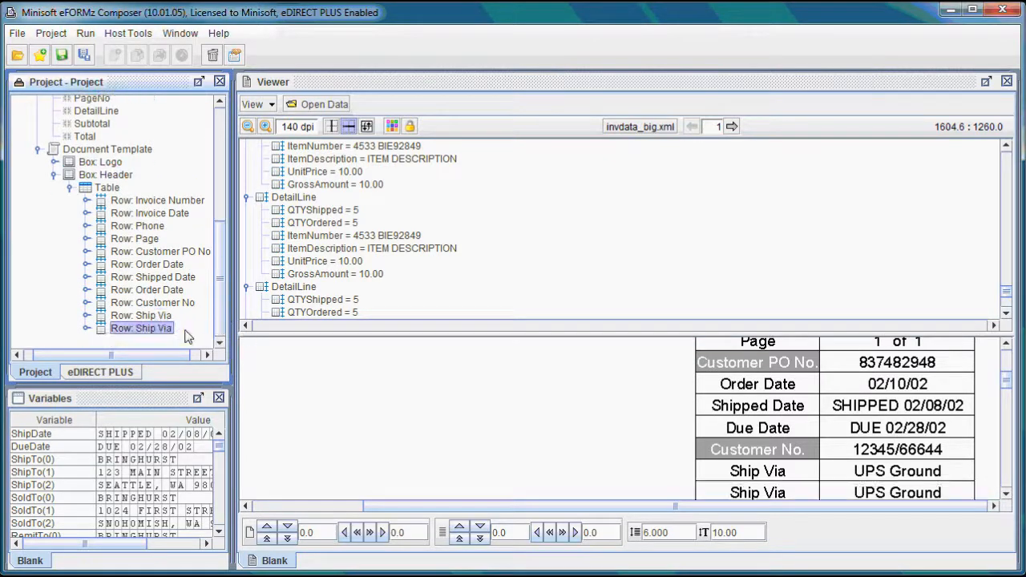
right_click(164, 328)
mouse_move(261, 346)
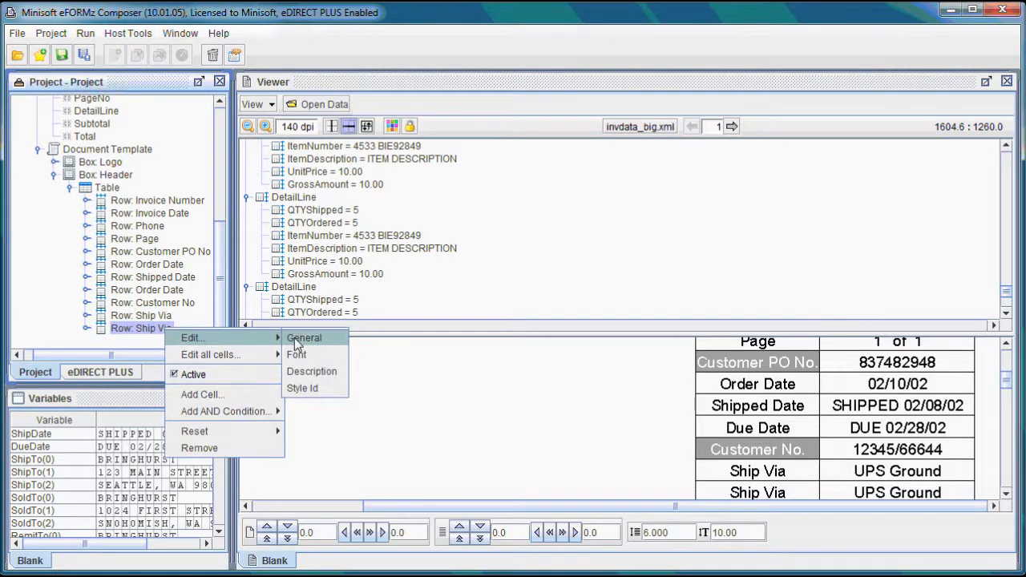
left_click(296, 338)
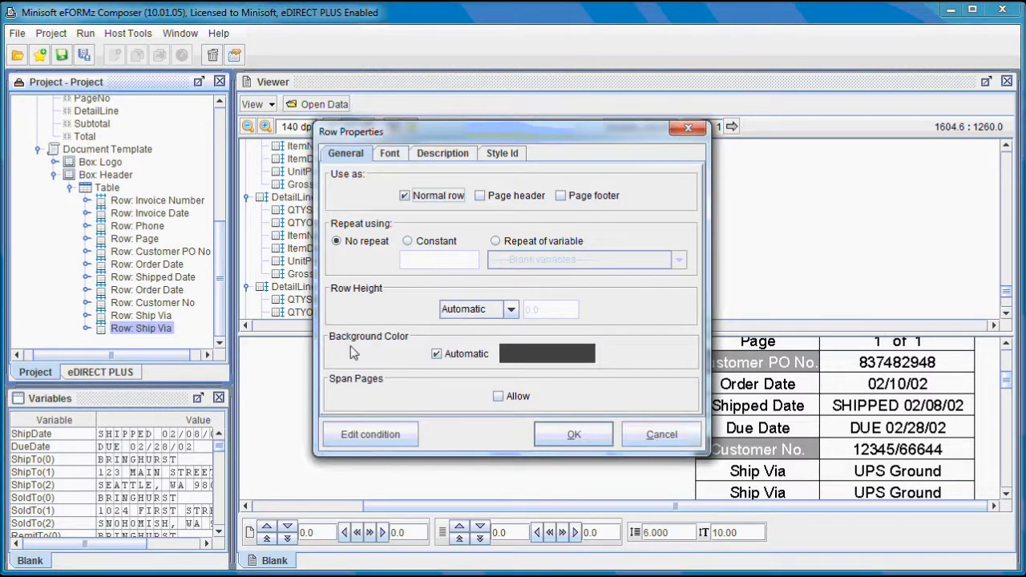
left_click(686, 128)
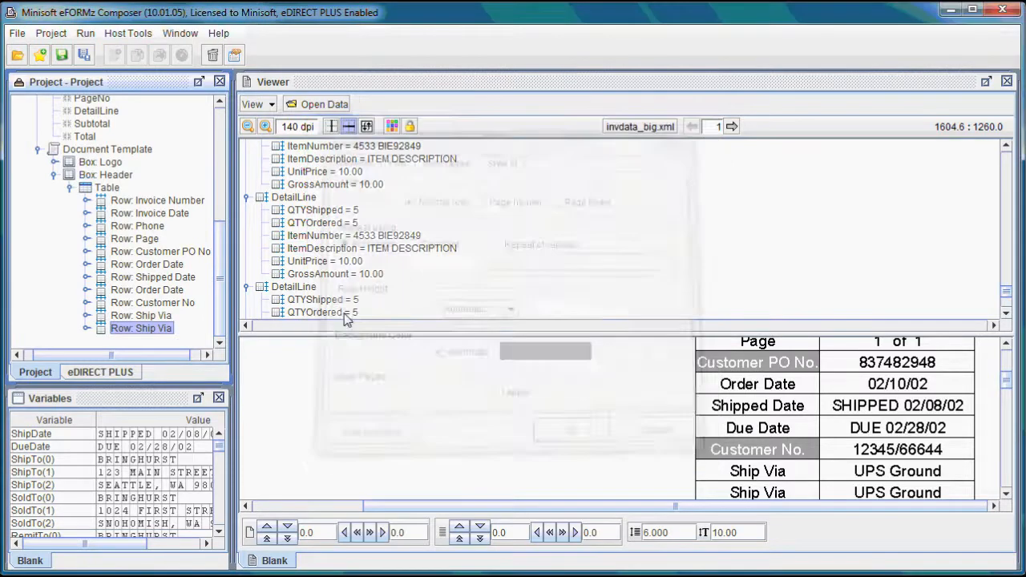
Change the description of the duplicated Ship Via row at the end of the table to "FOB Point".
right_click(168, 330)
mouse_move(208, 339)
left_click(309, 372)
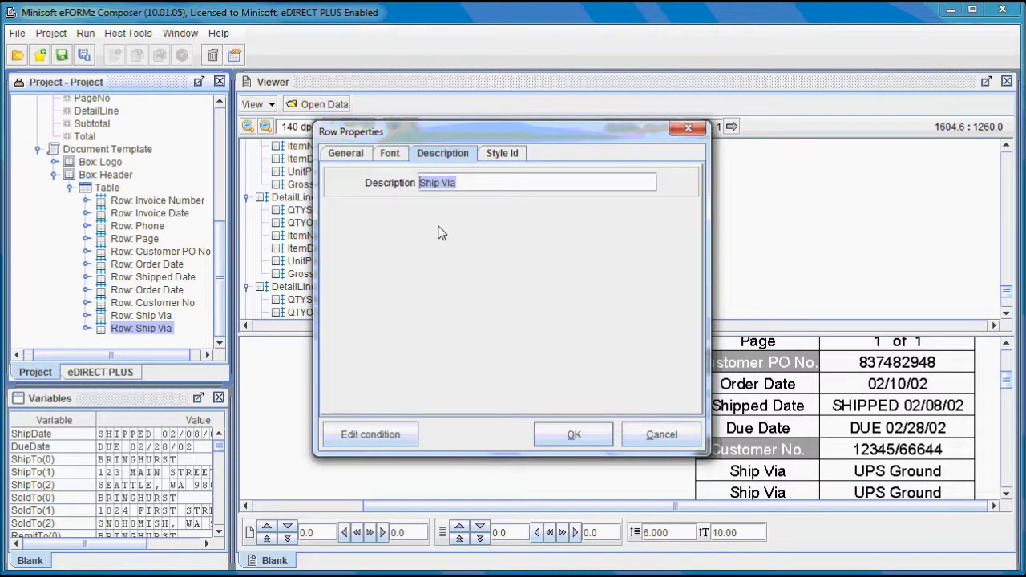
key("Caps_Lock")
type("FOB P")
key("Caps_Lock")
type("oint")
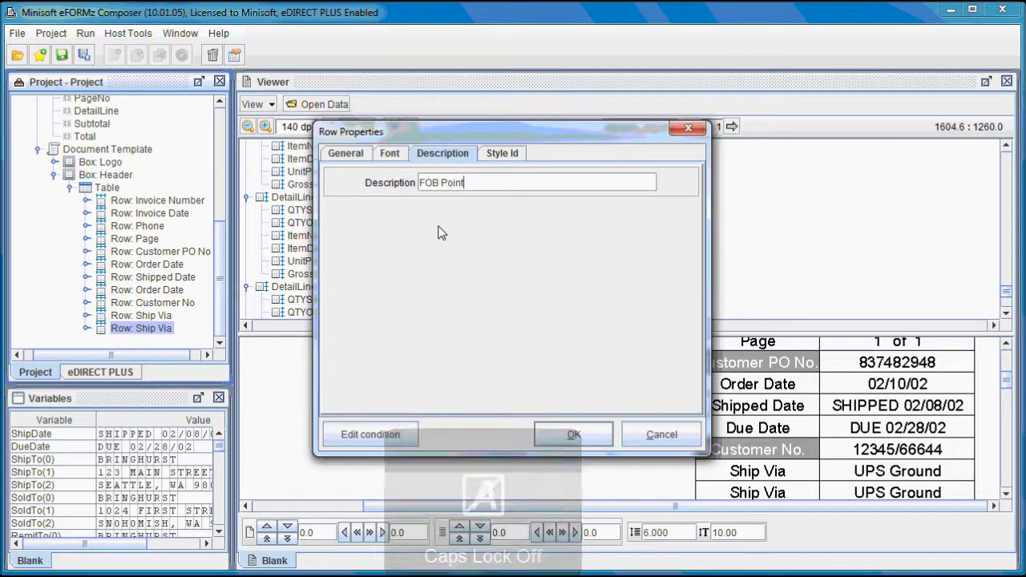
left_click(573, 433)
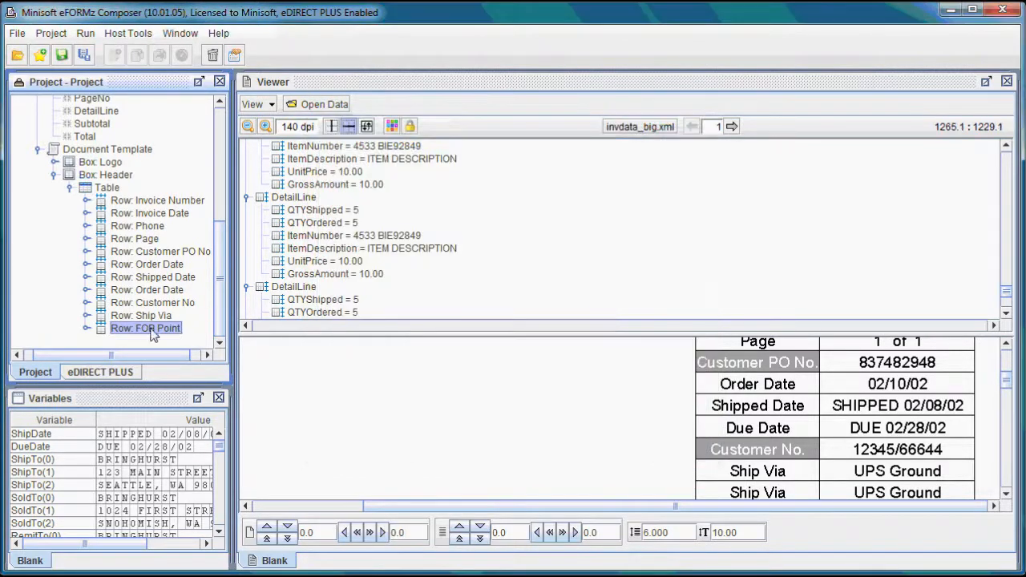
Expand the FOB Point row and replace the text in its first cell with "FOB Point".
double_click(151, 330)
right_click(175, 306)
mouse_move(195, 313)
left_click(309, 313)
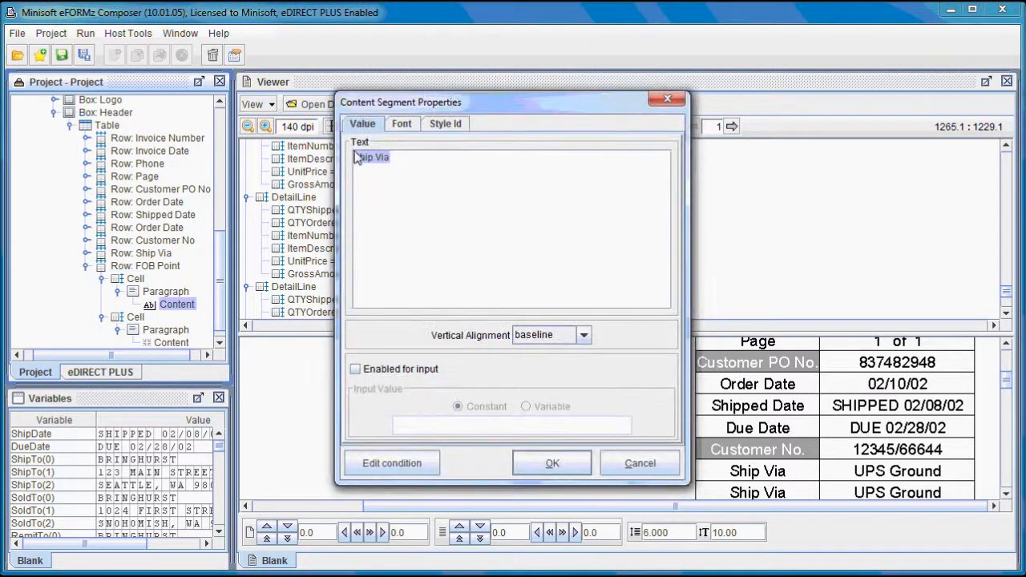
key("Caps_Lock")
type("FOB P")
key("Caps_Lock")
type("oint")
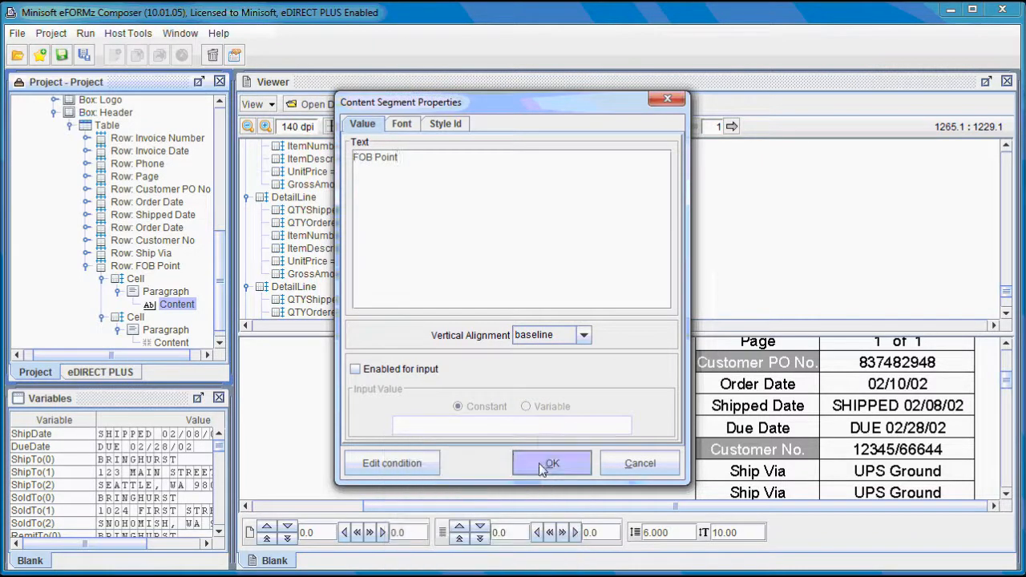
left_click(552, 463)
Set the variable of the content in the FOB Point row's second cell to FreightInstructions.
right_click(167, 332)
right_click(161, 342)
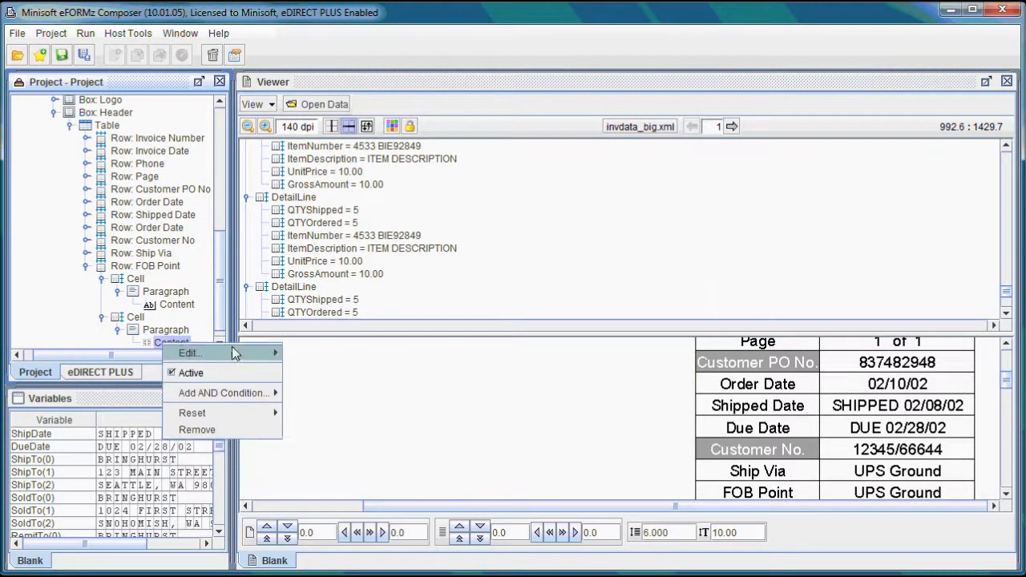
left_click(300, 351)
left_click(502, 184)
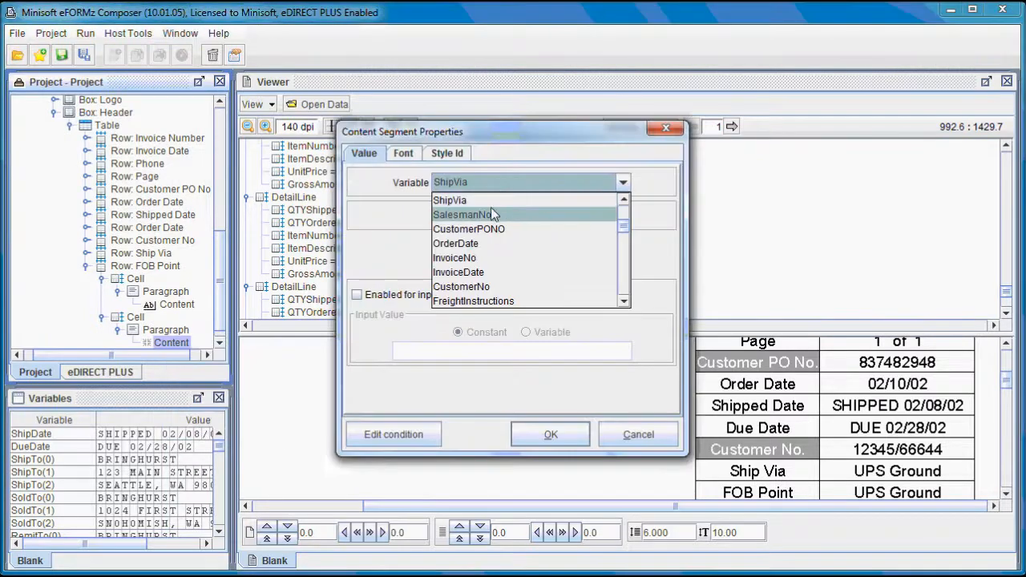
left_click(504, 286)
left_click(529, 183)
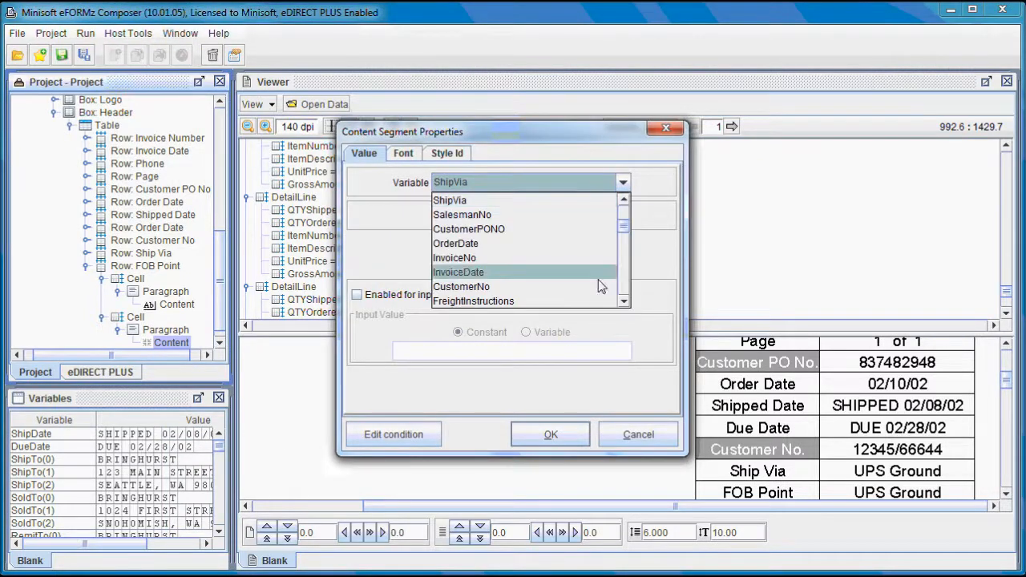
scroll(561, 287, "down", 1)
scroll(619, 311, "down", 2)
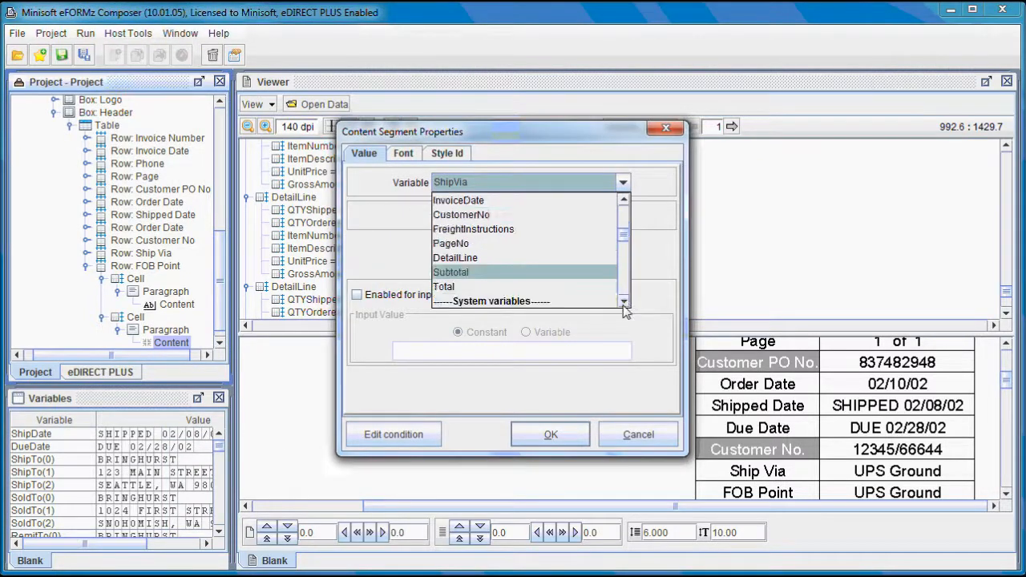
left_click(513, 229)
left_click(553, 434)
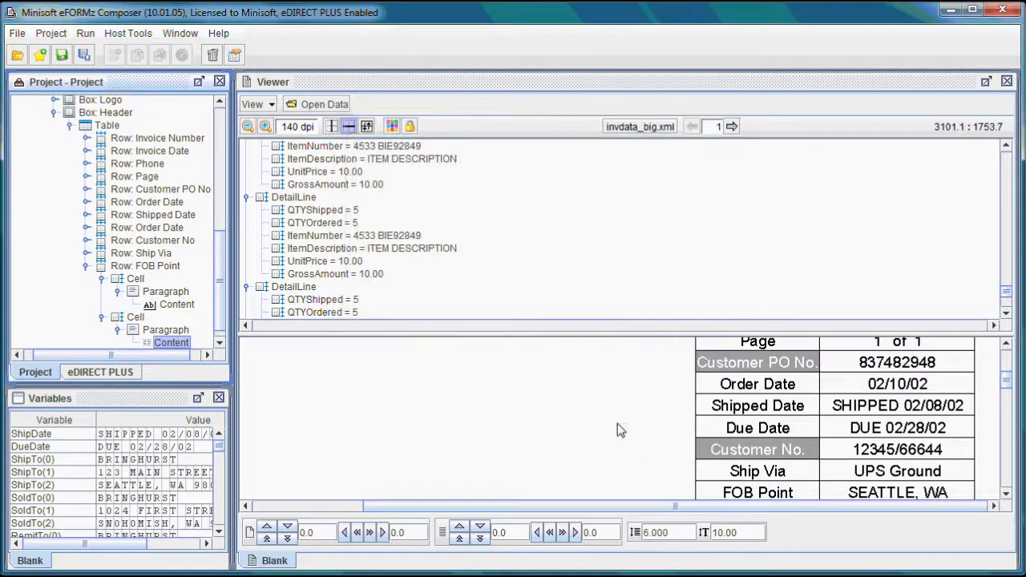
left_click(1007, 497)
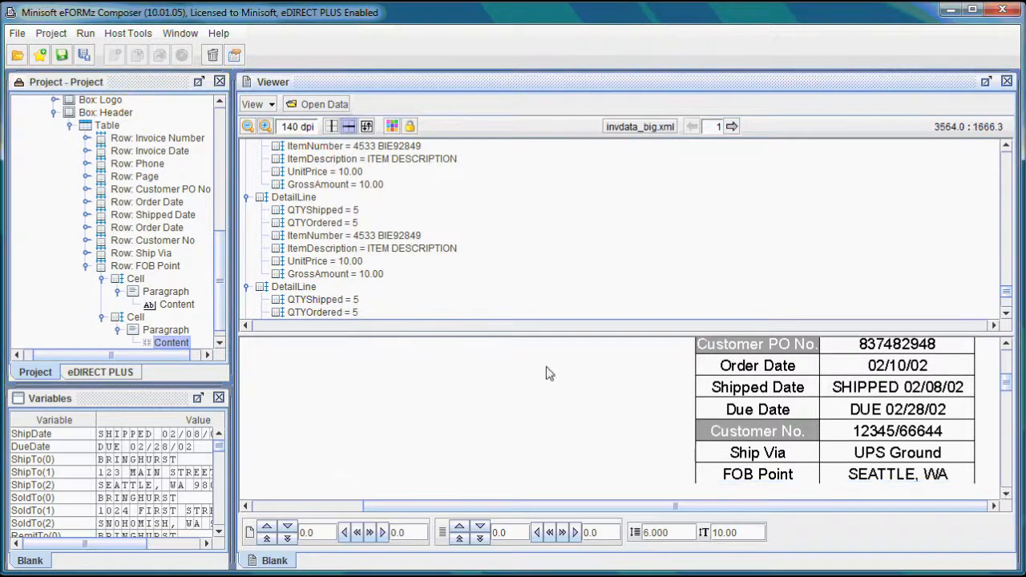
scroll(224, 329, "down", 1)
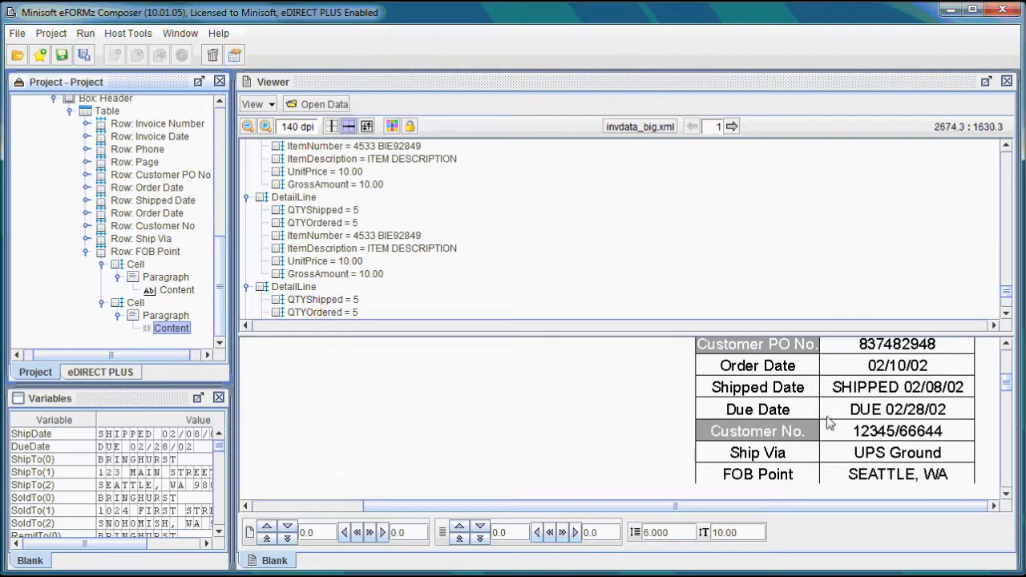
left_click_drag(1007, 384, 1002, 394)
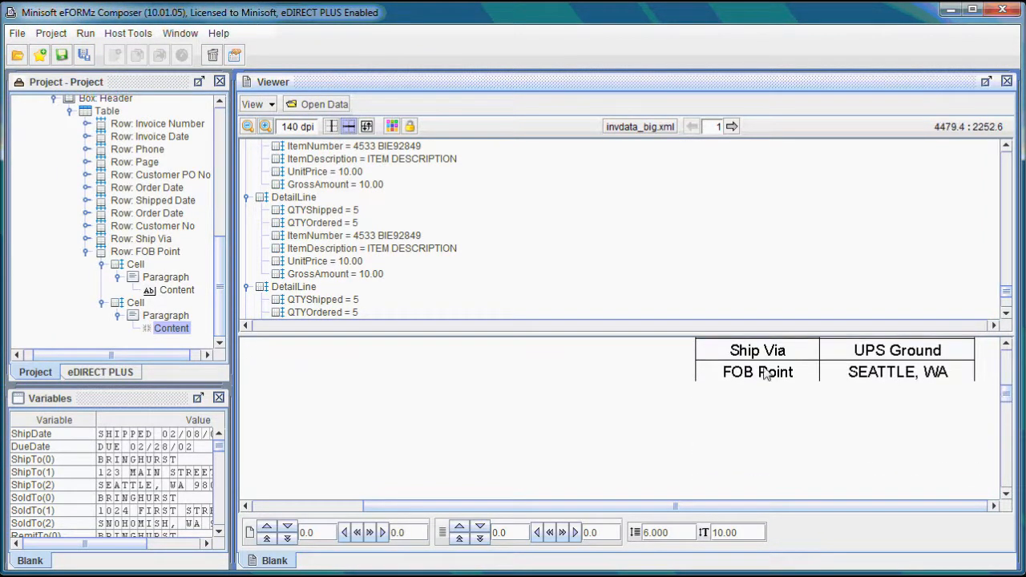
Give the first cell of the FOB Point row a solid bottom border with a thickness of 5.
right_click(137, 250)
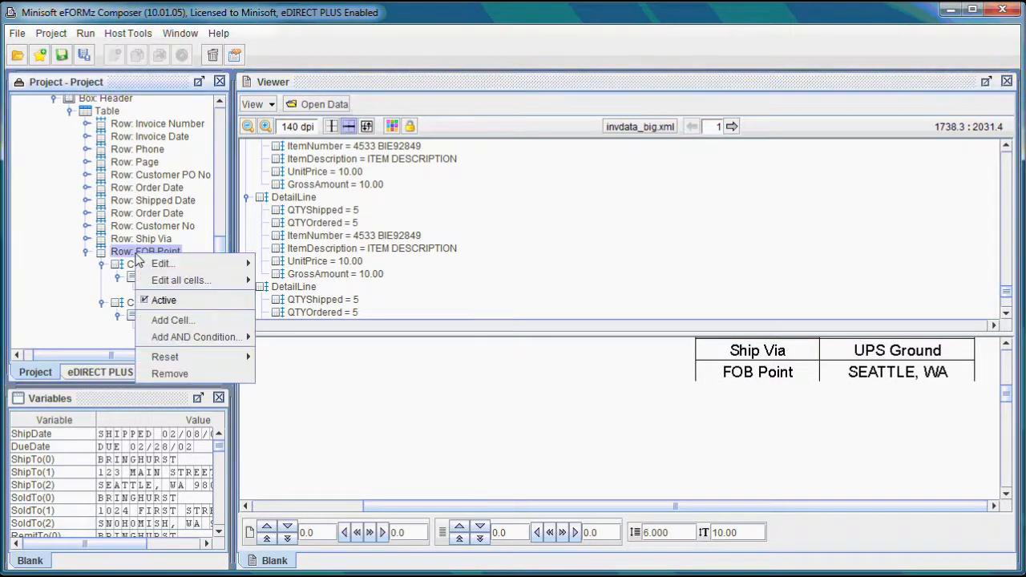
right_click(129, 261)
mouse_move(237, 270)
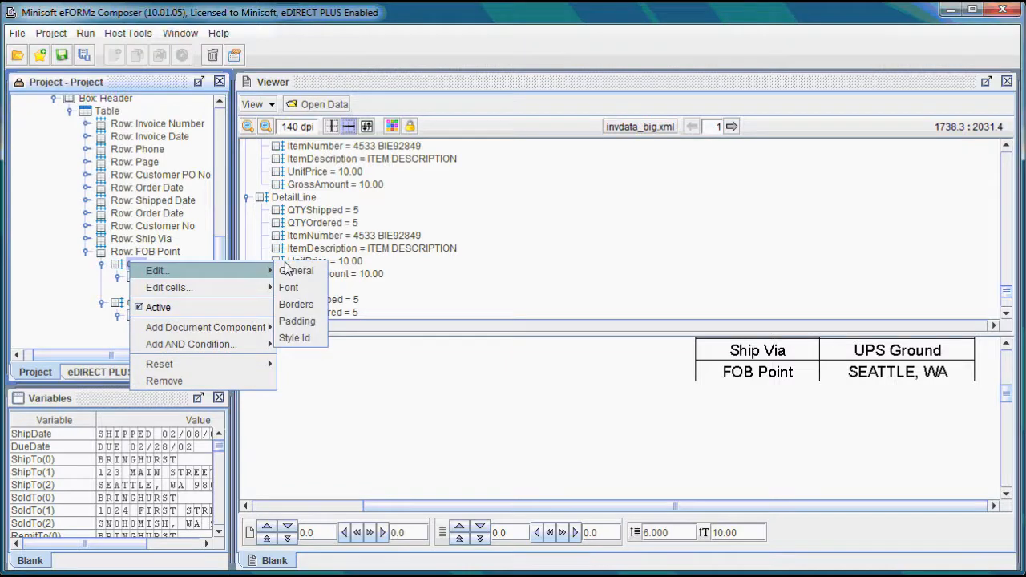
left_click(295, 304)
left_click(548, 305)
left_click(485, 333)
left_click(637, 306)
type("5")
left_click(559, 460)
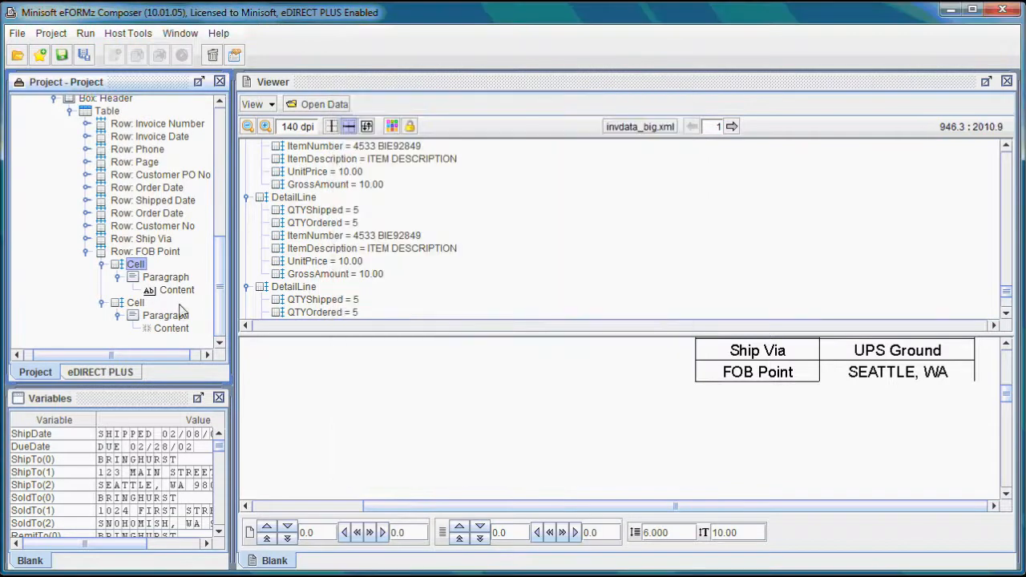
Give the second cell of the FOB Point row a solid bottom border with a thickness of 5.
right_click(134, 302)
mouse_move(160, 308)
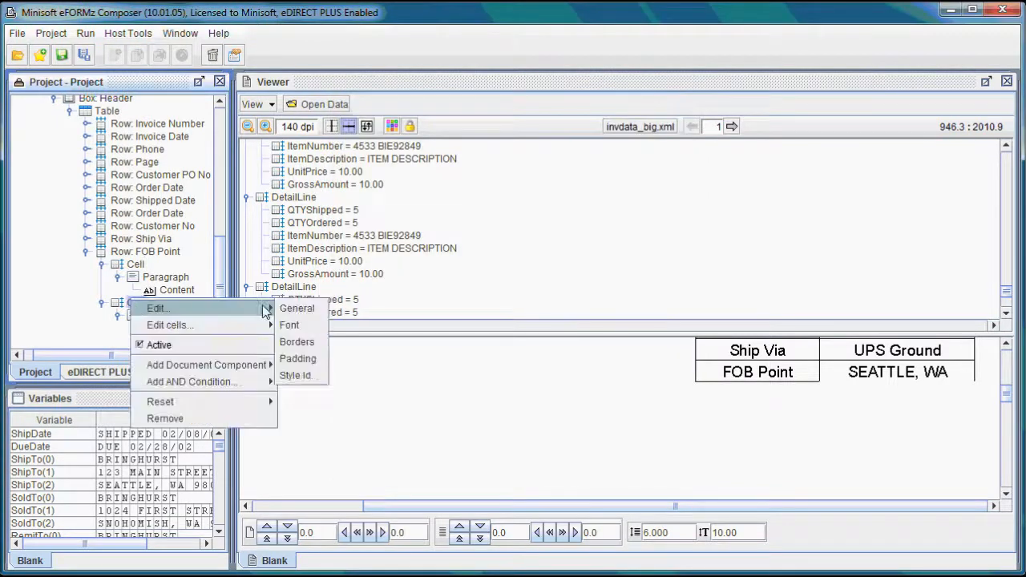
left_click(310, 342)
left_click(518, 305)
left_click(493, 337)
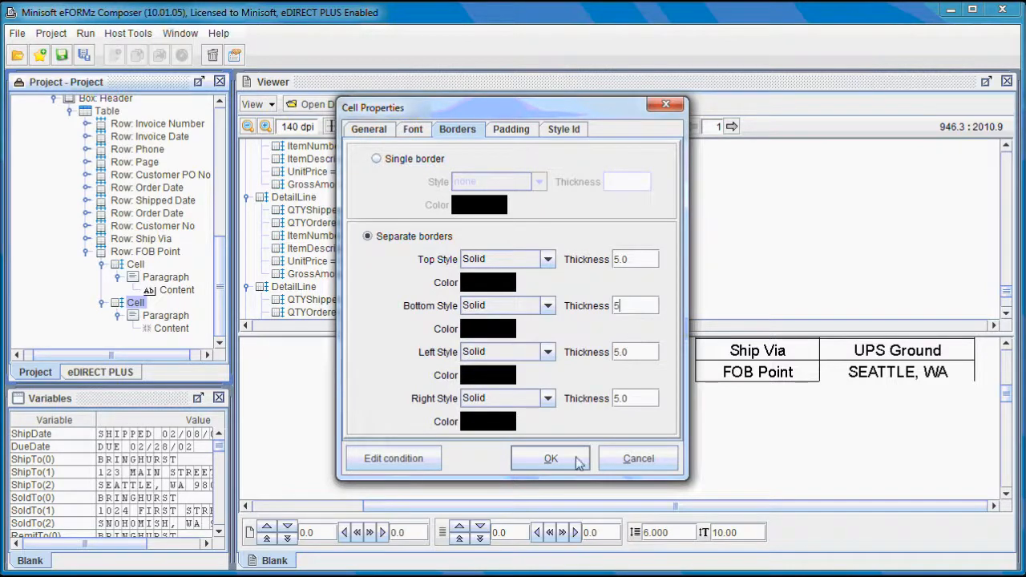
left_click(575, 459)
Examine the completed header table in the page preview and the empty page area beside it.
left_click_drag(1010, 399, 1013, 376)
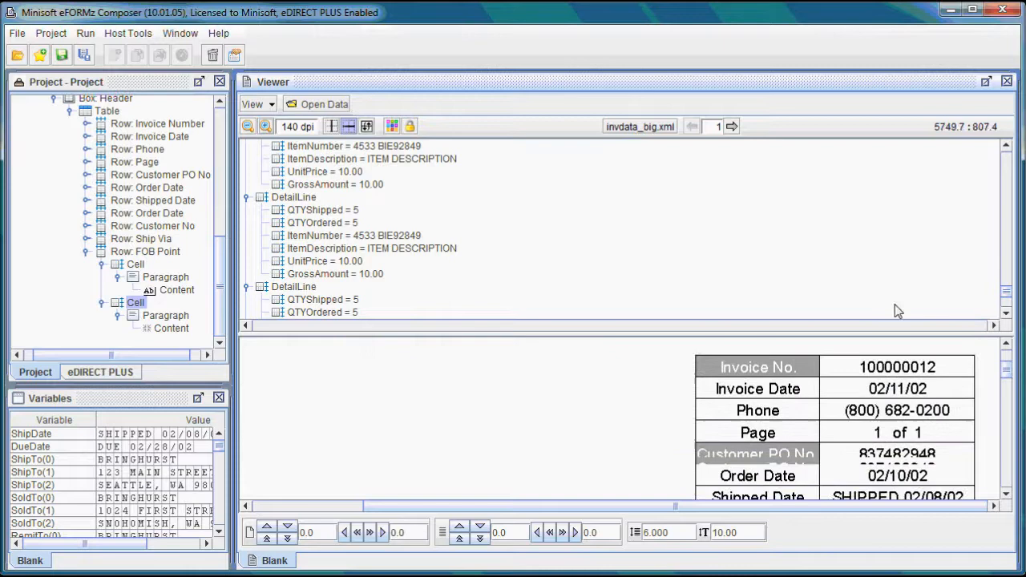
left_click(248, 128)
left_click(248, 130)
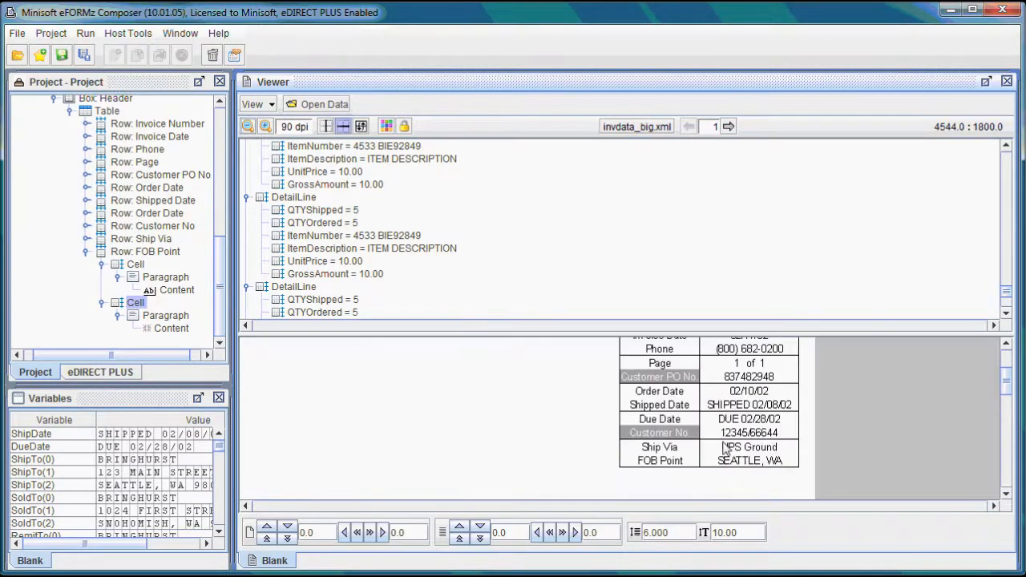
mouse_move(1008, 378)
left_mouse_down()
mouse_move(1008, 359)
mouse_move(1008, 369)
left_mouse_up()
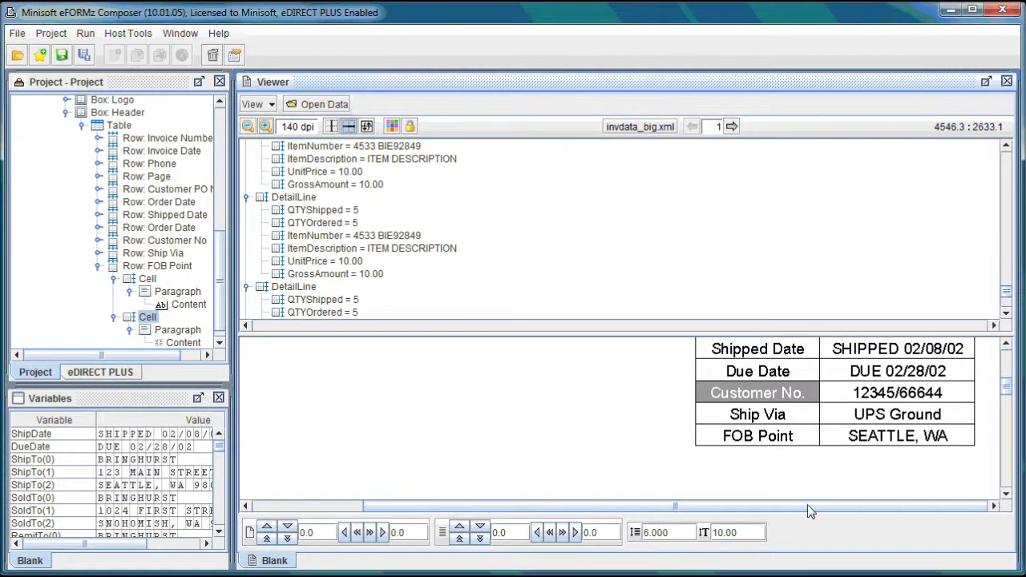
left_click_drag(806, 505, 671, 492)
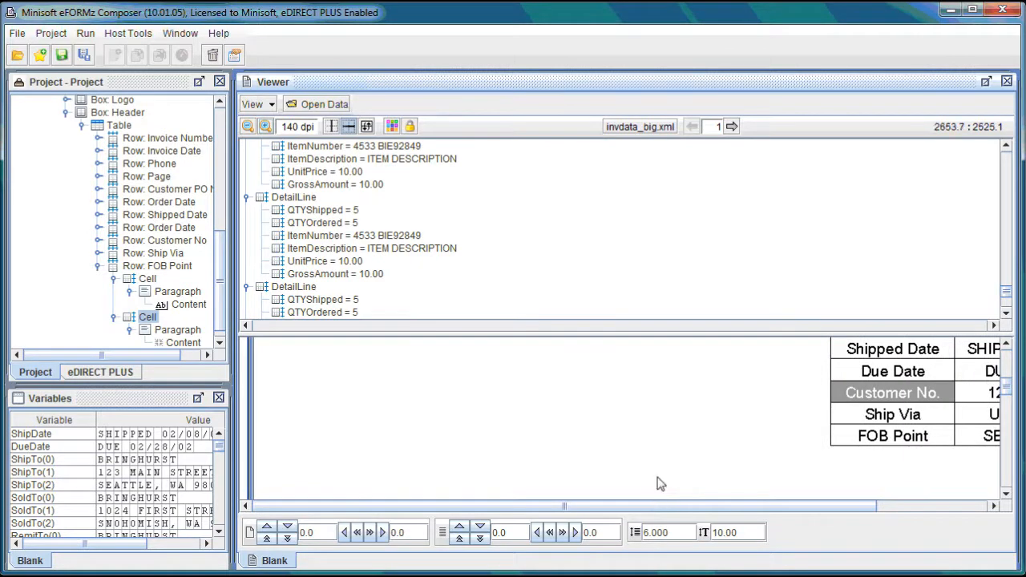
mouse_move(1008, 391)
left_mouse_down()
mouse_move(1008, 371)
mouse_move(1008, 383)
left_mouse_up()
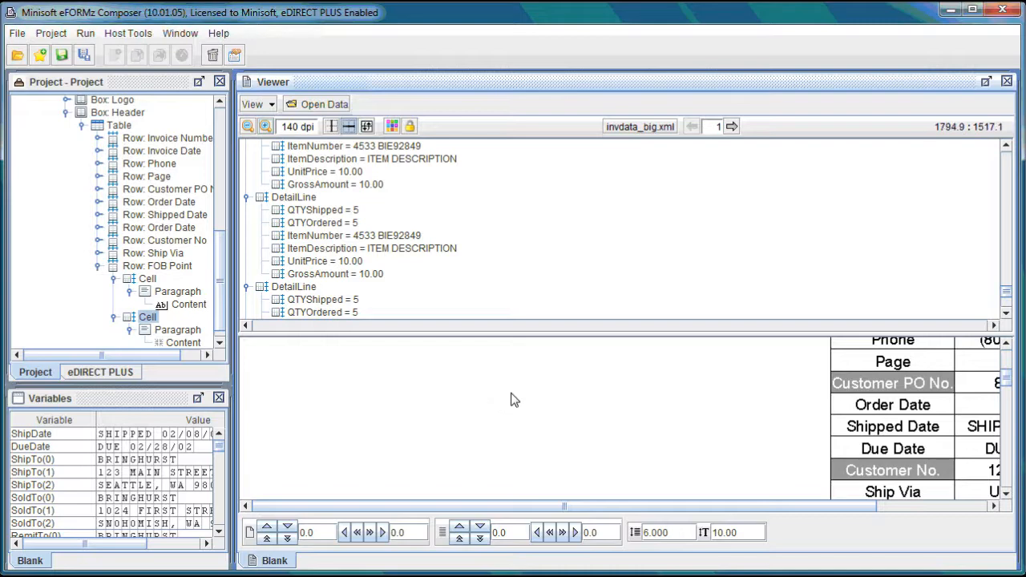
mouse_move(1012, 383)
left_mouse_down()
mouse_move(1011, 403)
mouse_move(1002, 356)
mouse_move(999, 367)
left_mouse_up()
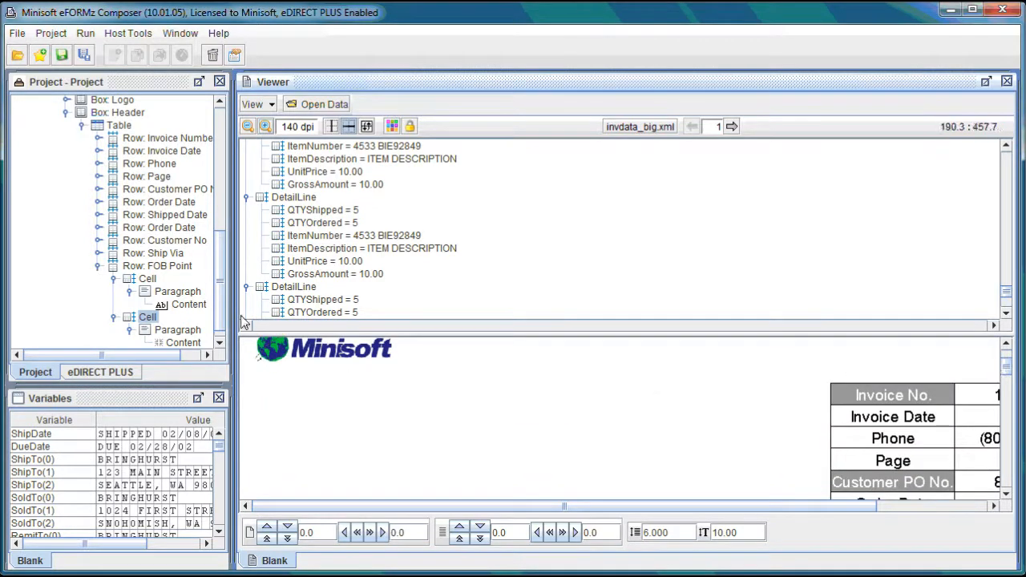
Collapse the FOB Point row, the header table and the Header box in the project tree.
left_click(97, 266)
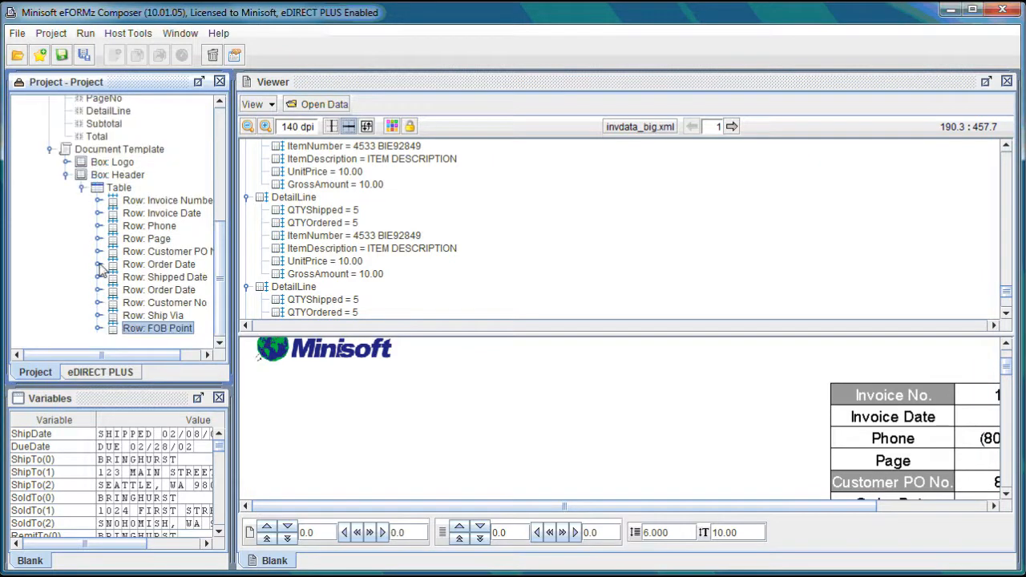
left_click(82, 189)
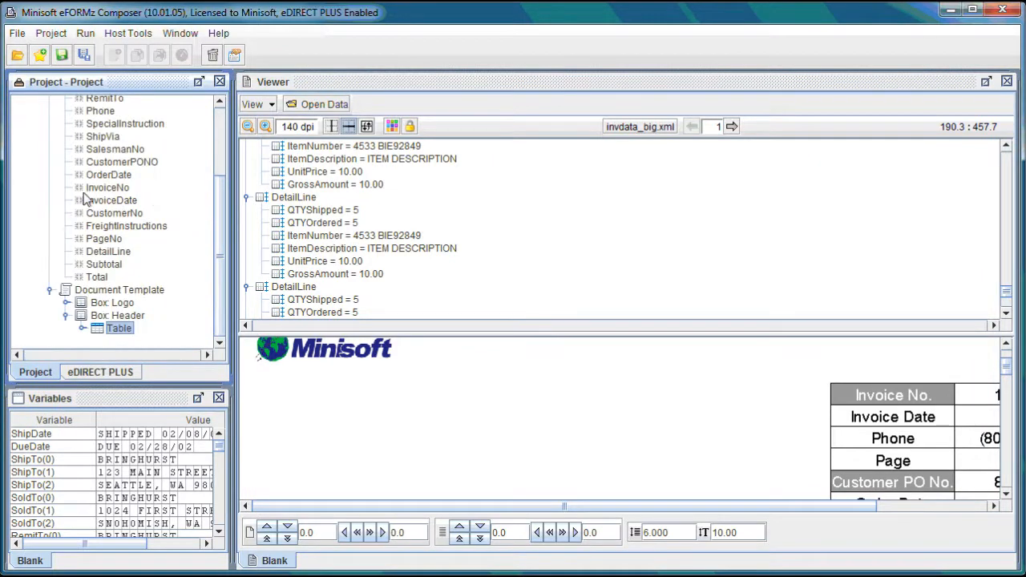
left_click(65, 317)
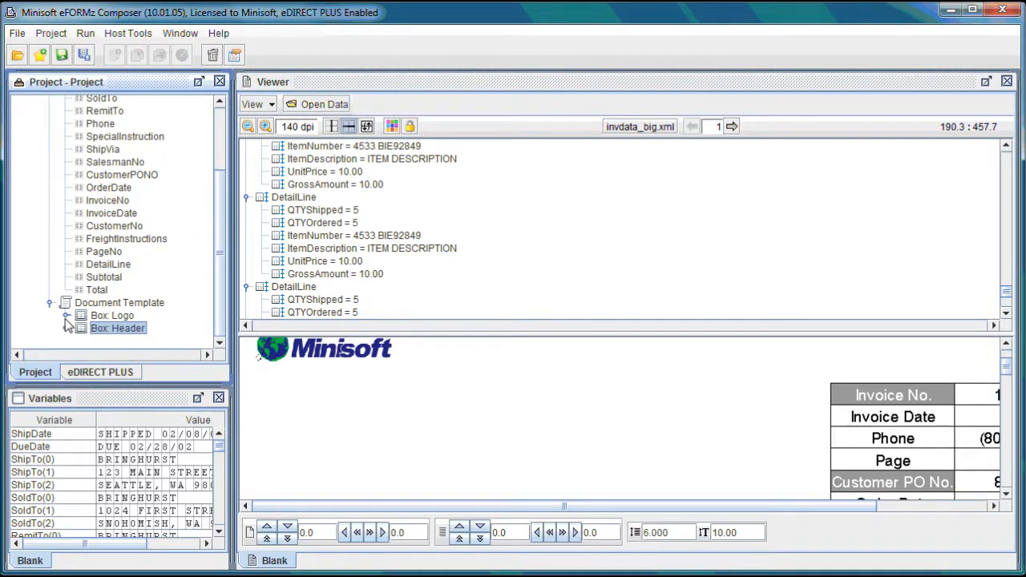
Add a table with the description "Details" to the document template.
left_click(160, 309)
right_click(159, 311)
mouse_move(245, 357)
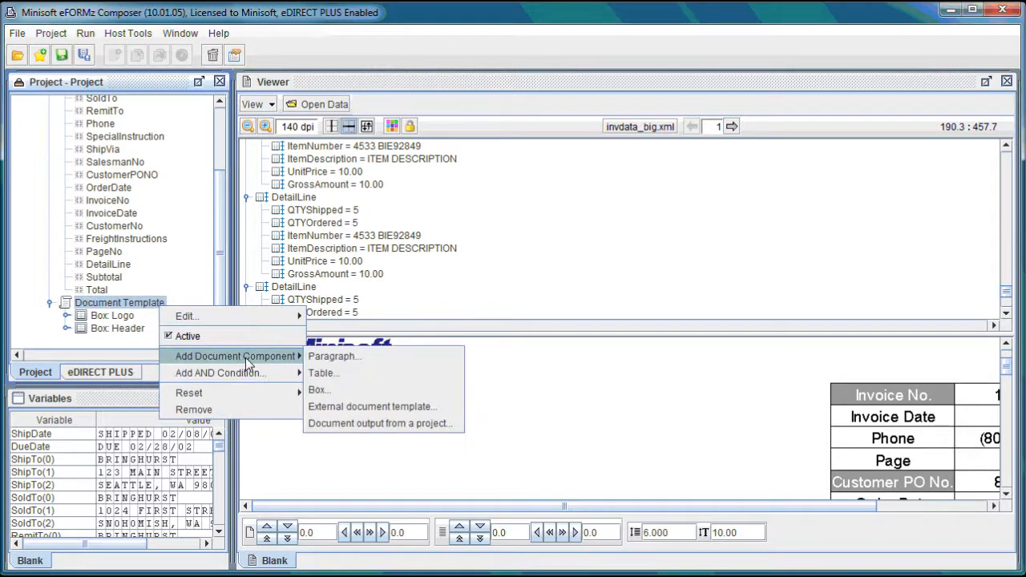
left_click(343, 377)
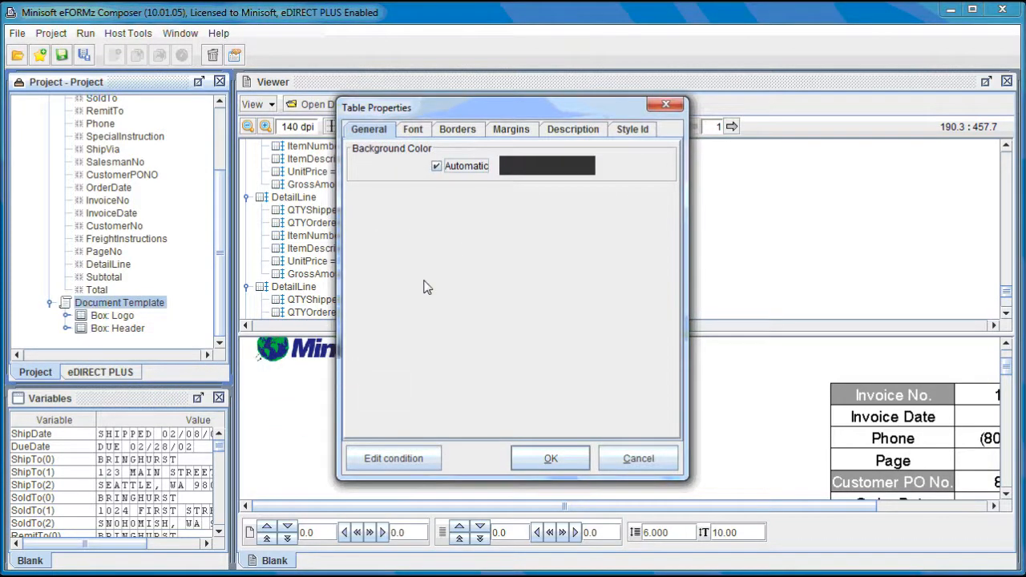
left_click(574, 134)
left_click(541, 161)
key("Caps_Lock")
type("De")
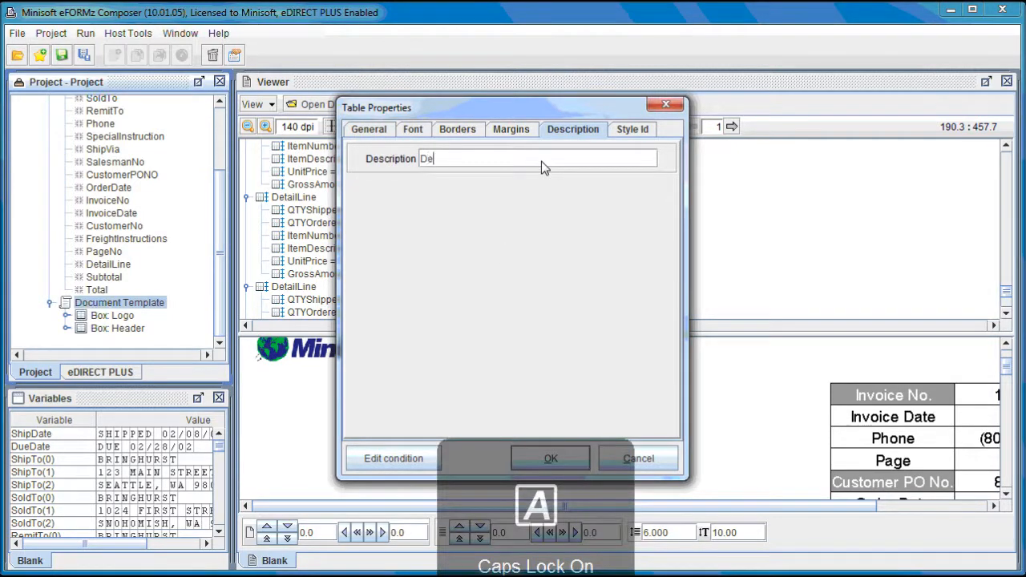
key("Caps_Lock")
type("tail")
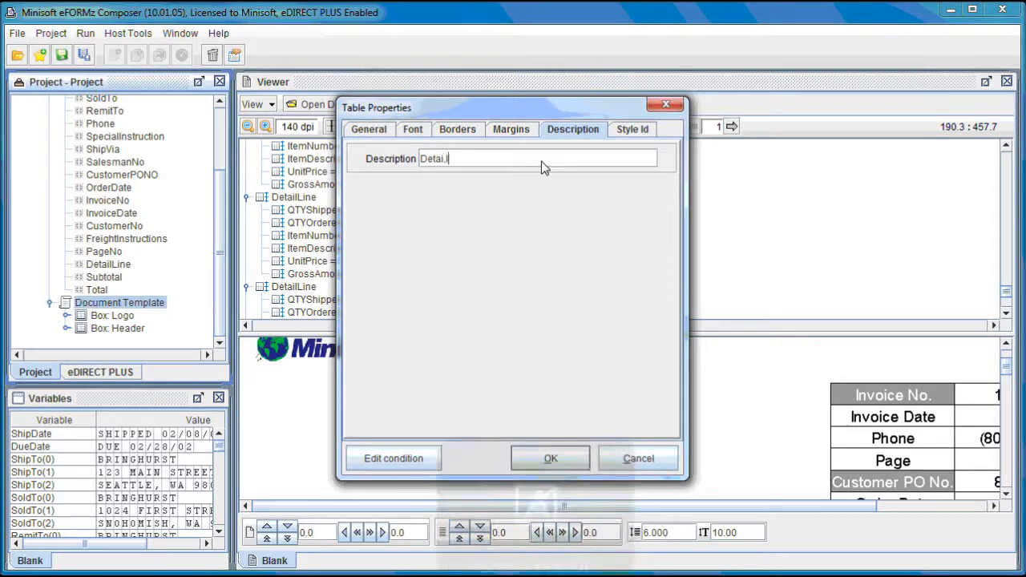
type("s")
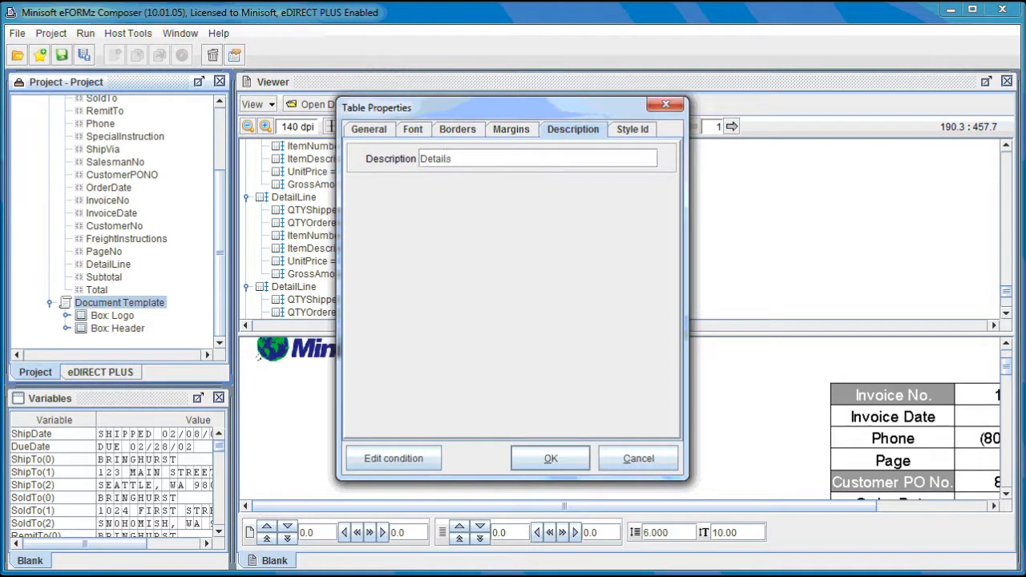
left_click(550, 455)
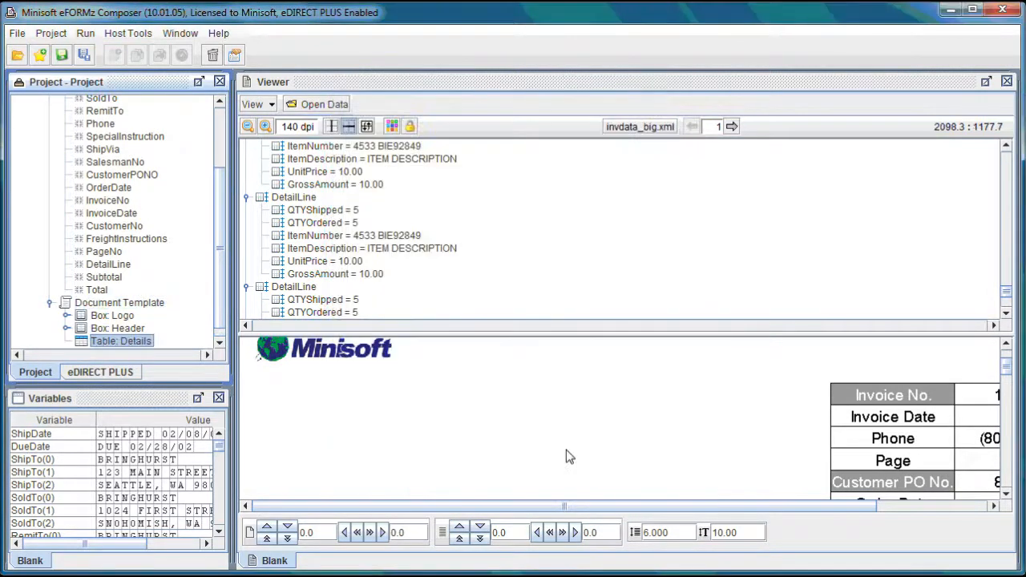
Add a row to the Details table that serves as both a normal row and a page header.
left_click(219, 341)
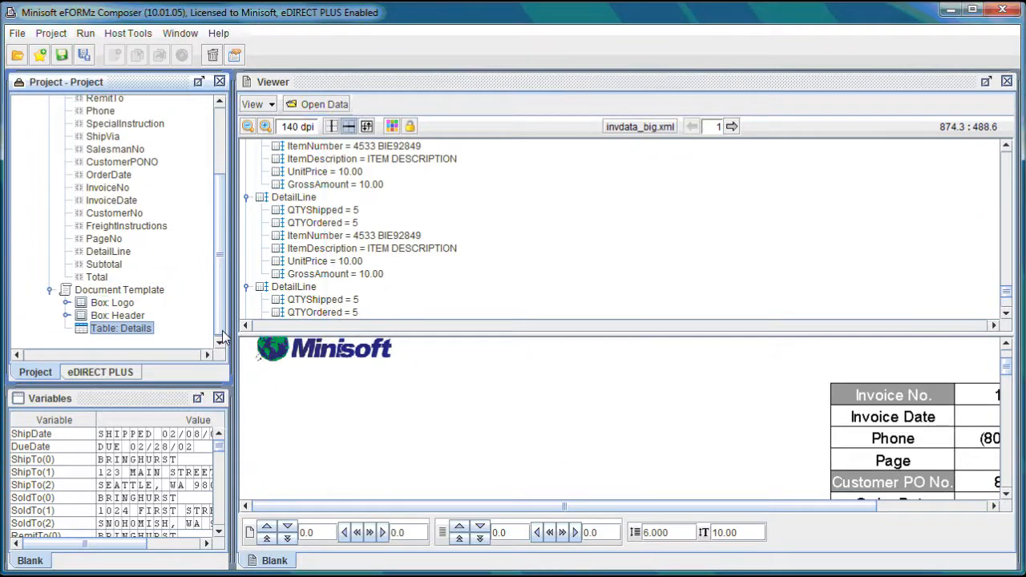
right_click(144, 336)
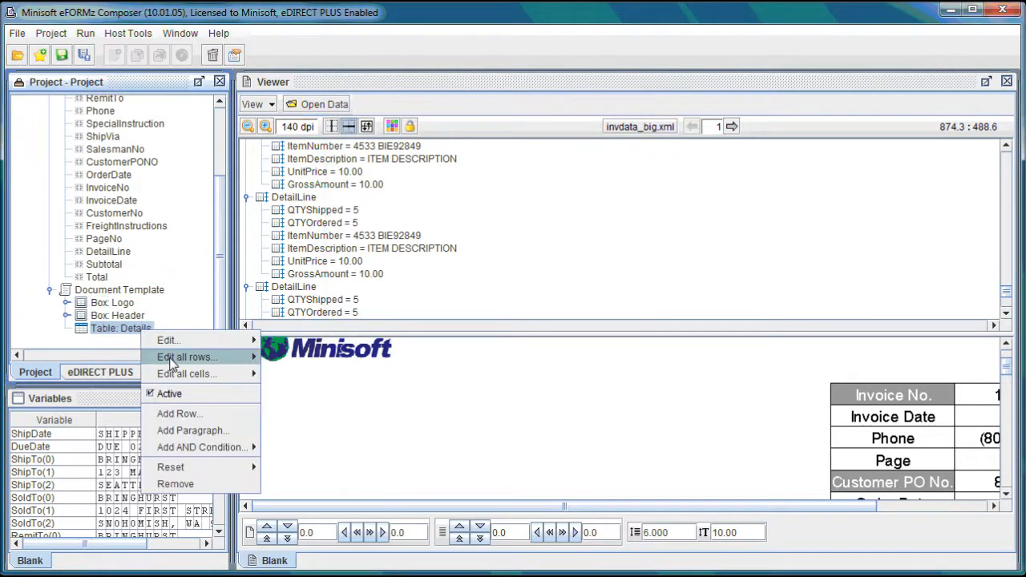
left_click(207, 414)
left_click(480, 196)
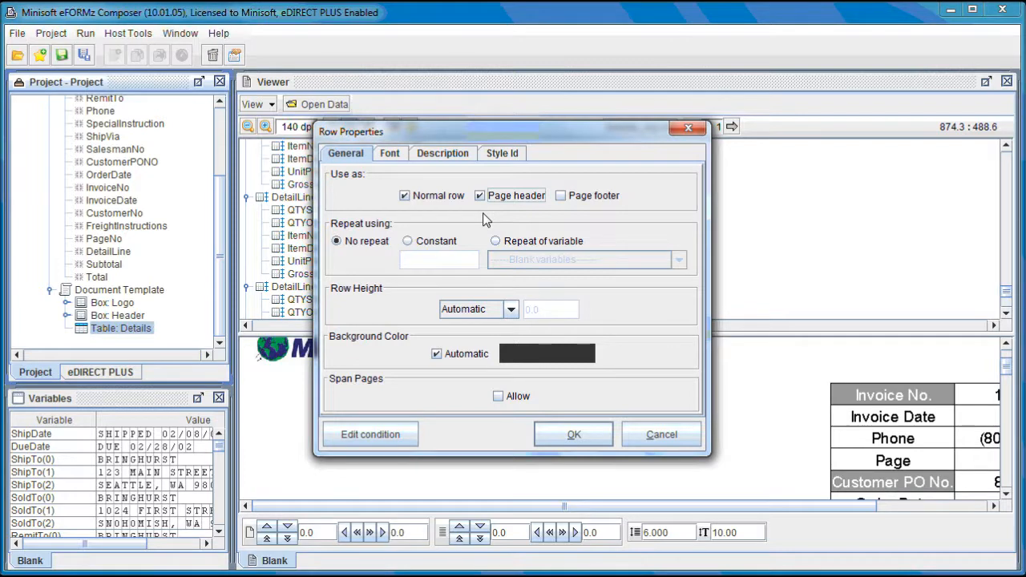
left_click(560, 435)
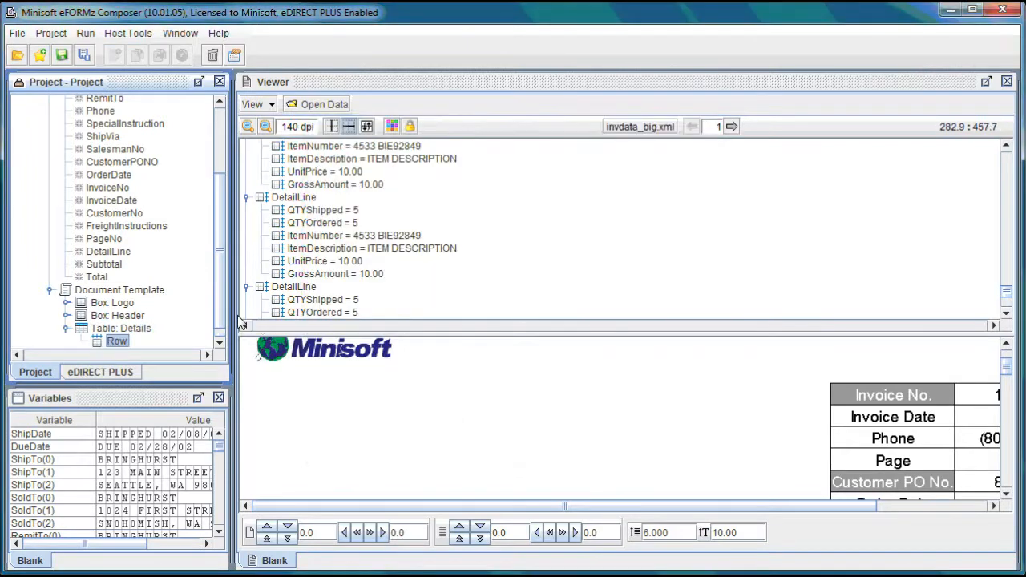
Add a cell with a fixed width of 2500 to the Details table's row.
left_click(219, 343)
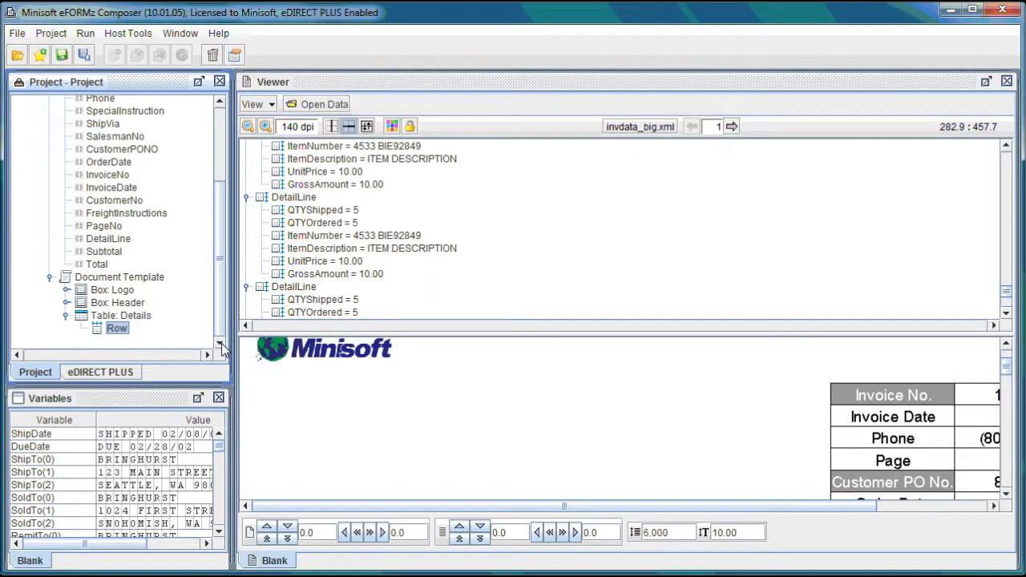
right_click(120, 328)
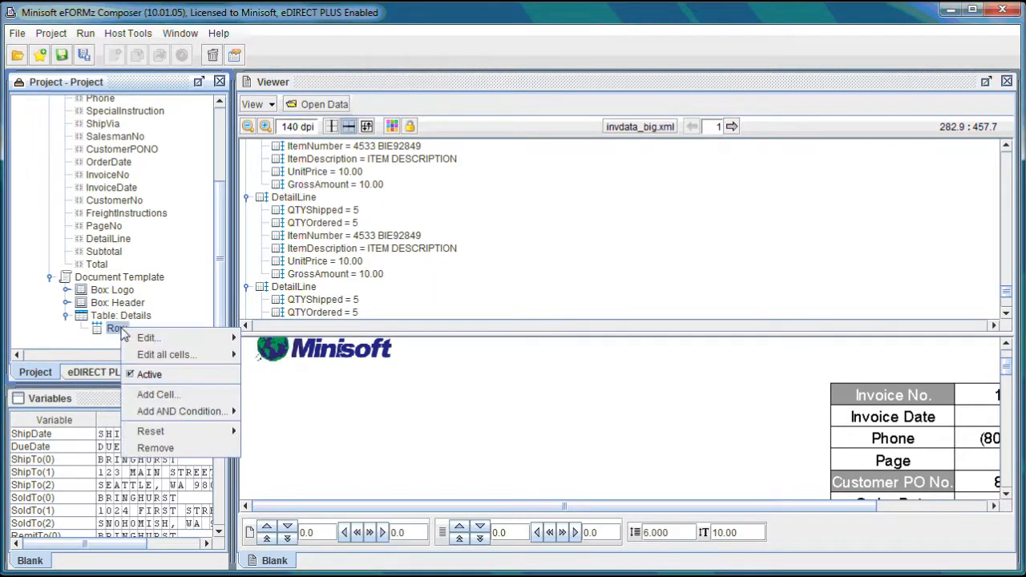
left_click(164, 394)
left_click(537, 159)
left_click(489, 176)
left_click(553, 159)
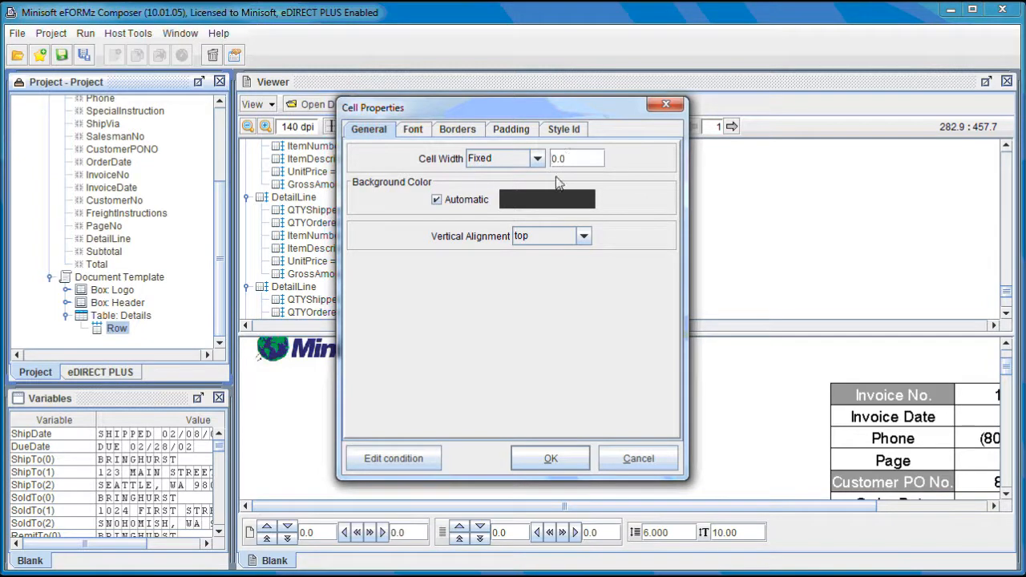
type("2500")
left_click(567, 463)
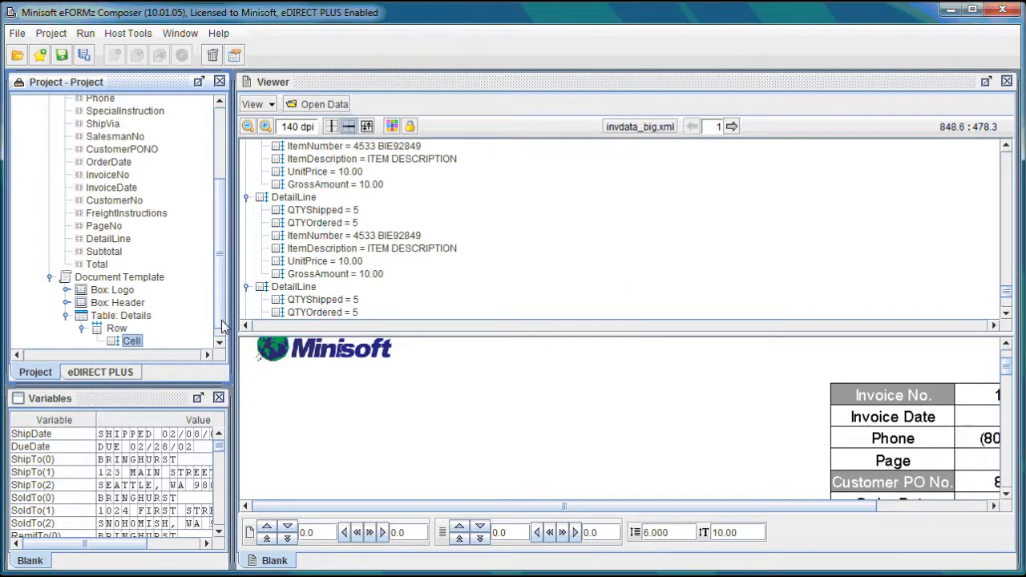
Add a second cell with a fixed width of 3000 to the Details table's row.
scroll(223, 326, "down", 1)
right_click(118, 316)
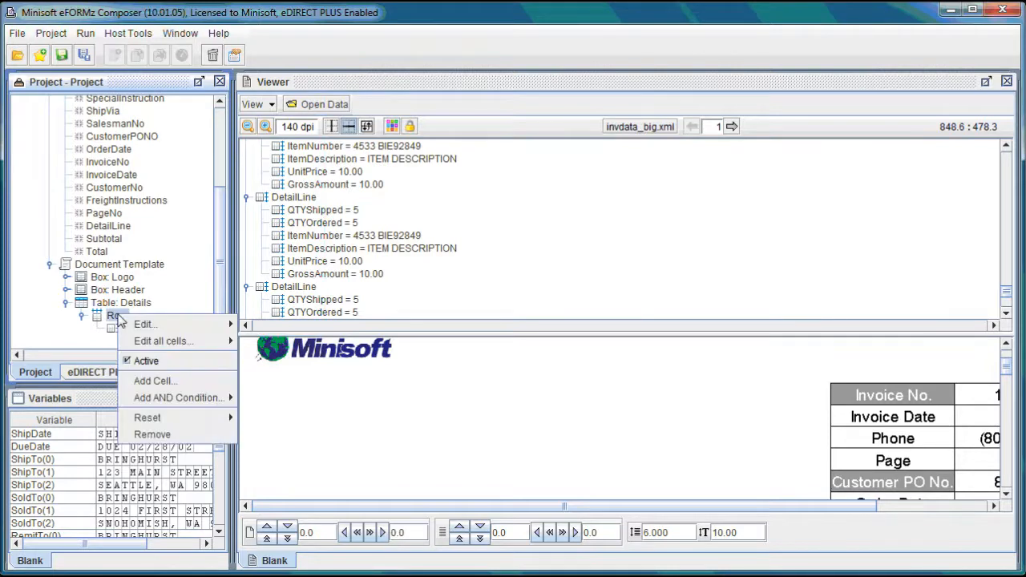
left_click(174, 378)
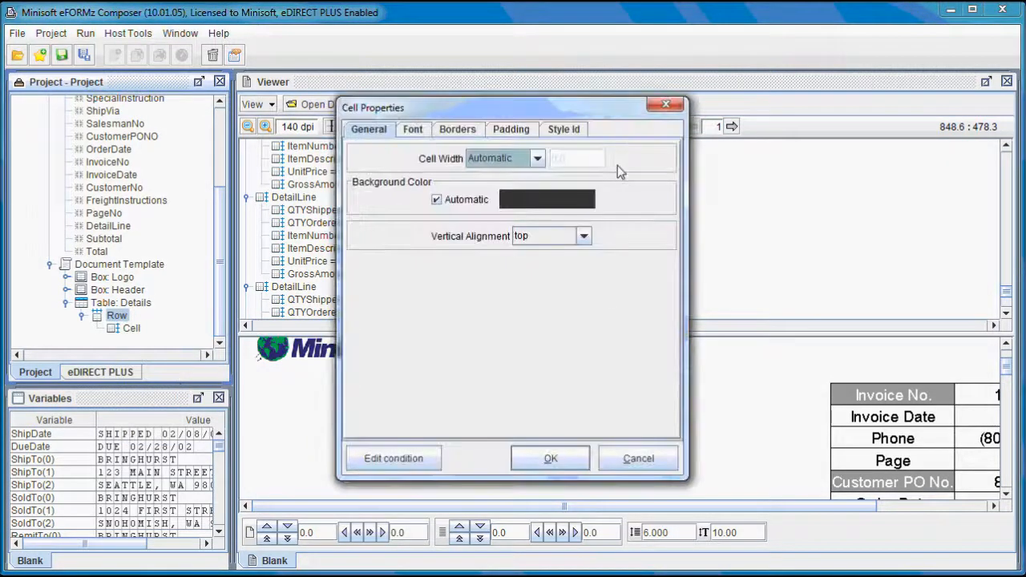
left_click(524, 160)
left_click(508, 175)
left_click(557, 159)
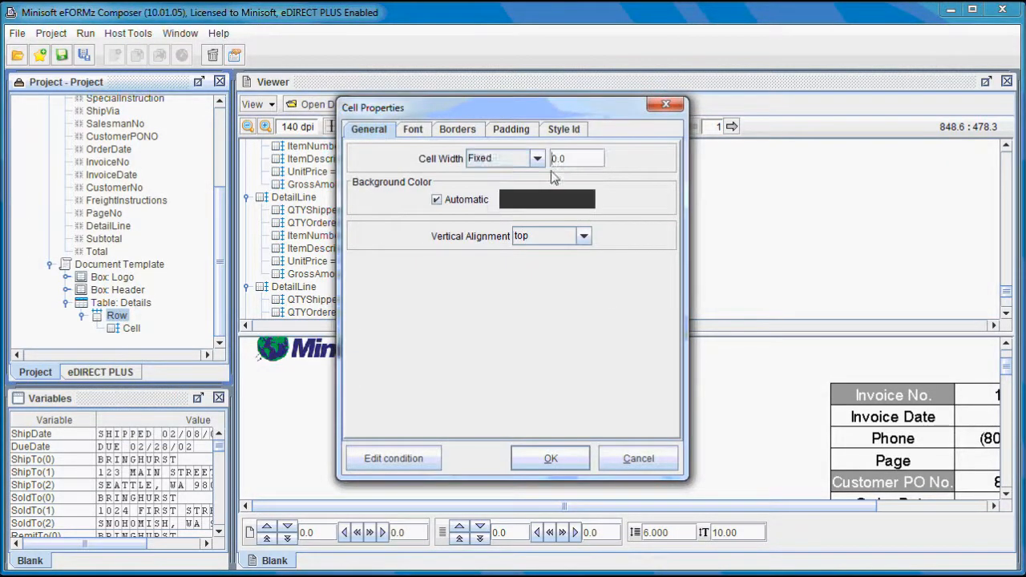
type("3")
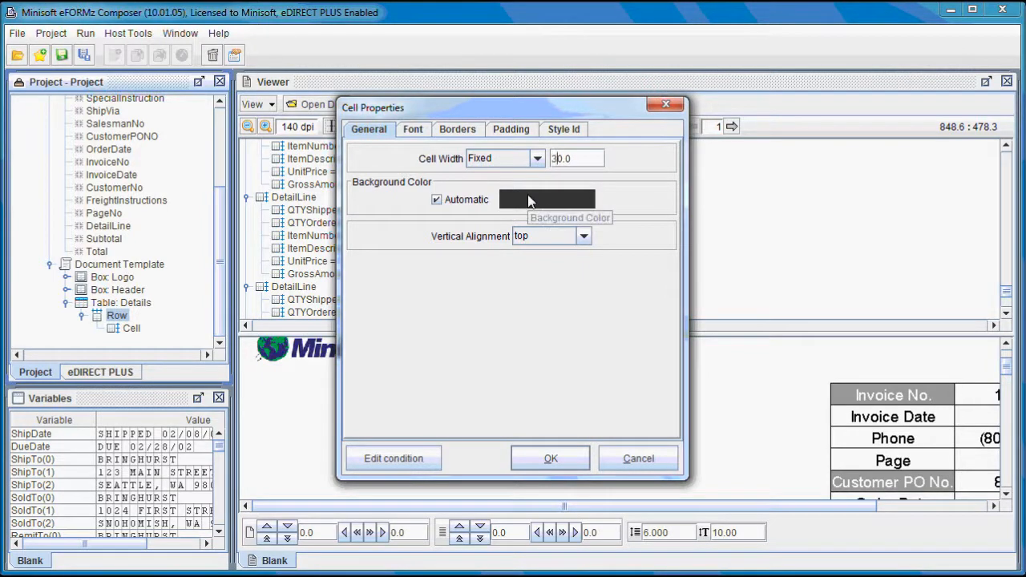
type("00")
left_click(548, 459)
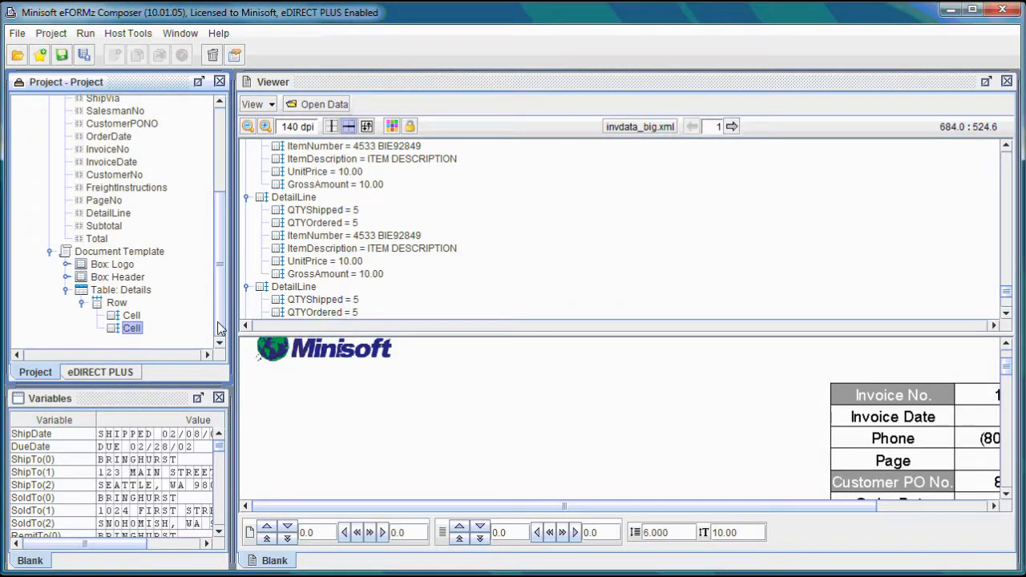
Add a paragraph with default properties to the second cell of the Details table's row.
right_click(141, 334)
mouse_move(228, 396)
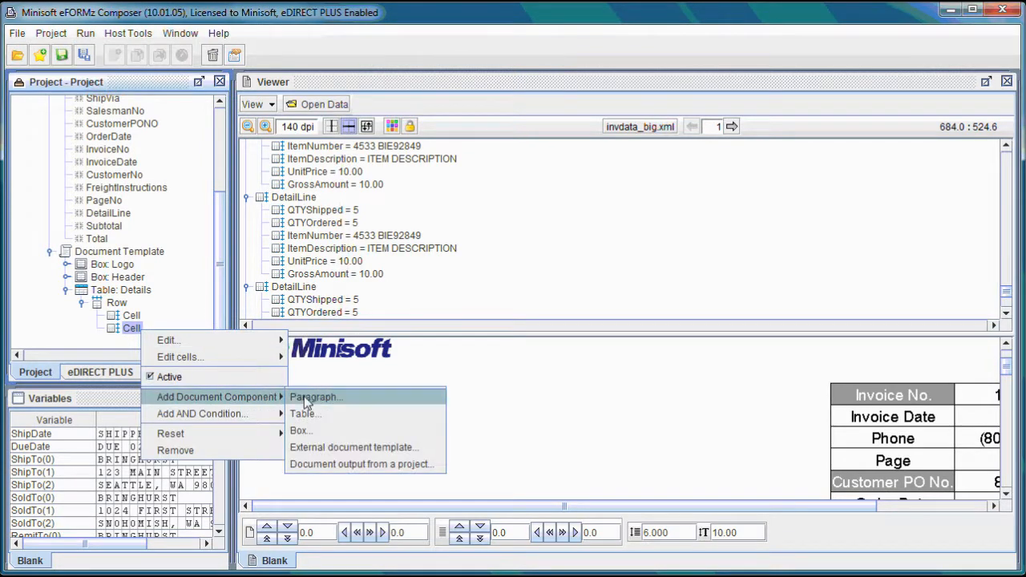
left_click(303, 397)
left_click(550, 457)
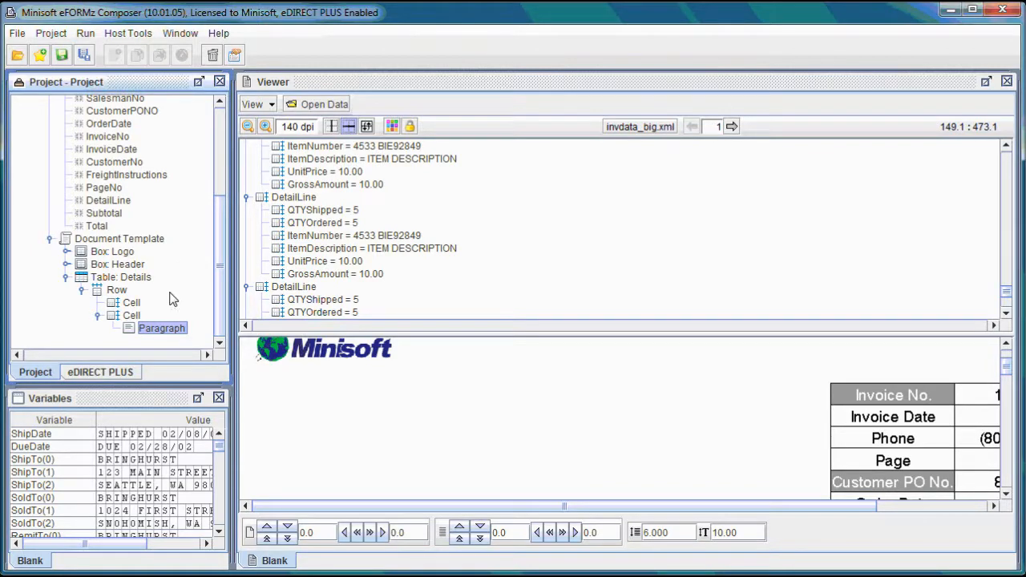
Set the description of the Details table's row to "Detail Header".
right_click(118, 290)
mouse_move(212, 303)
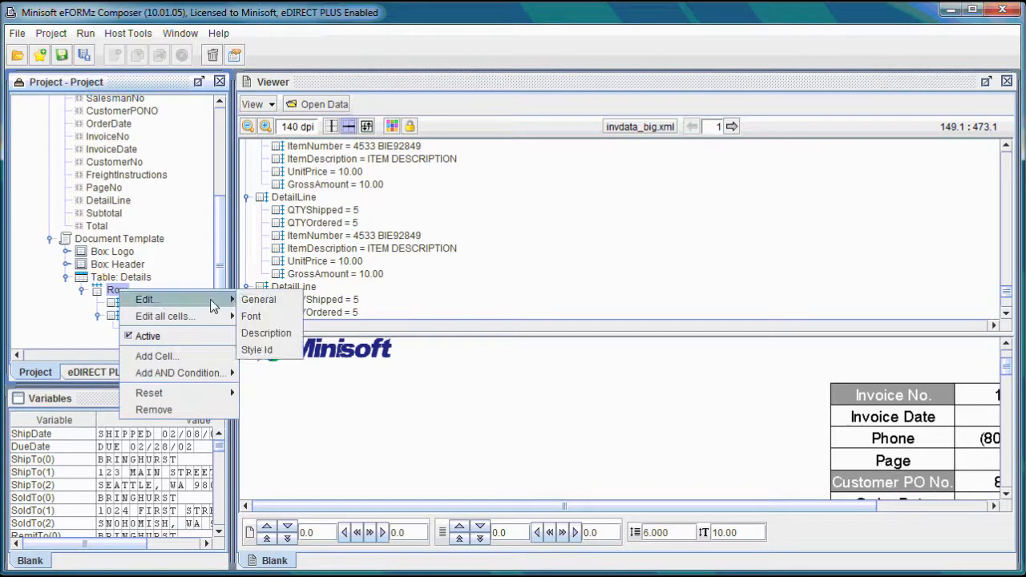
left_click(266, 332)
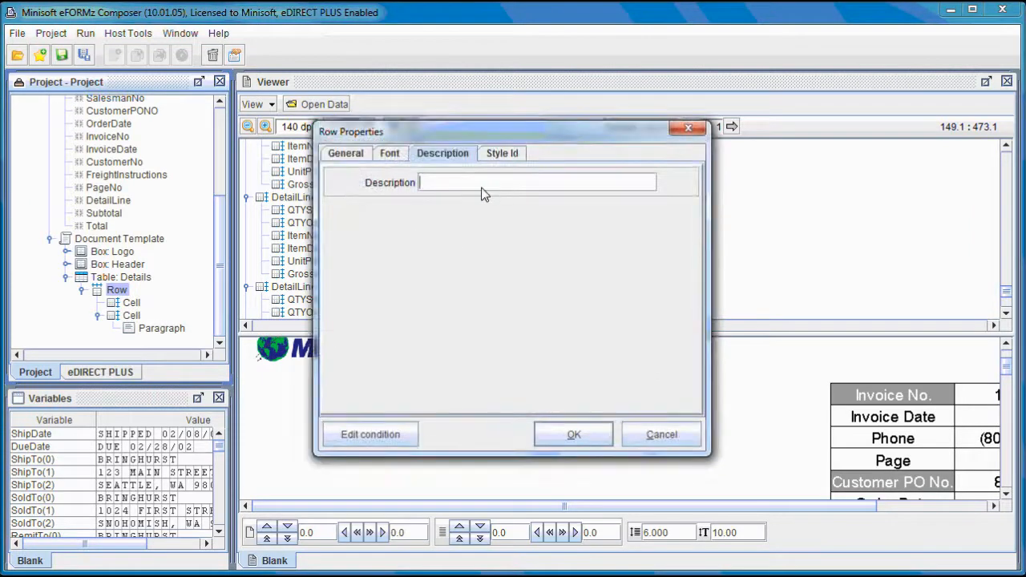
key("Caps_Lock")
type("P")
key("Caps_Lock")
type("age")
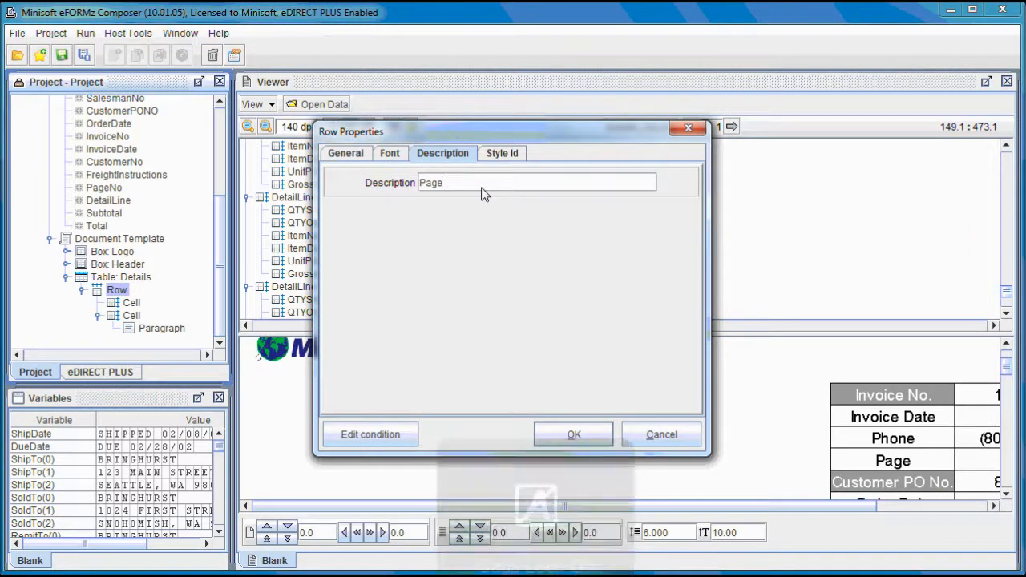
key("Caps_Lock")
type("H")
key("Caps_Lock")
type("eader")
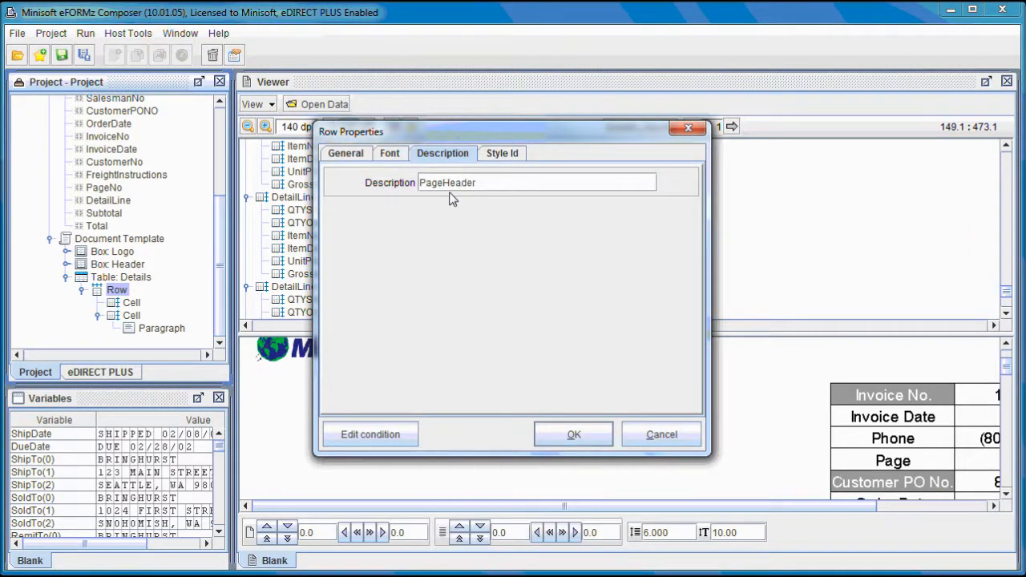
left_click(445, 183)
double_click(445, 183)
double_click(423, 184)
key("Caps_Lock")
type("D")
key("Caps_Lock")
type("et")
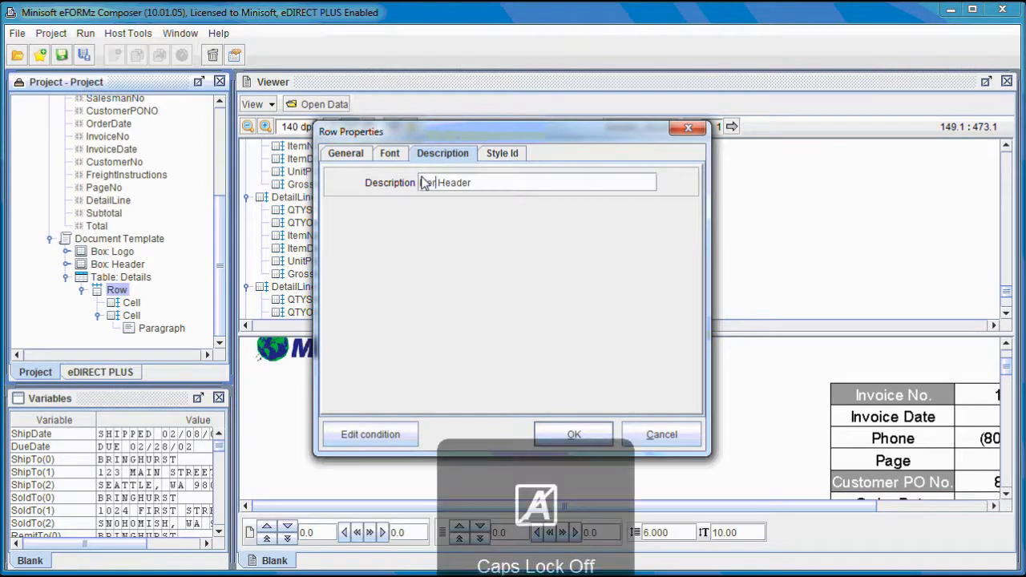
key("BackSpace")
type("tai")
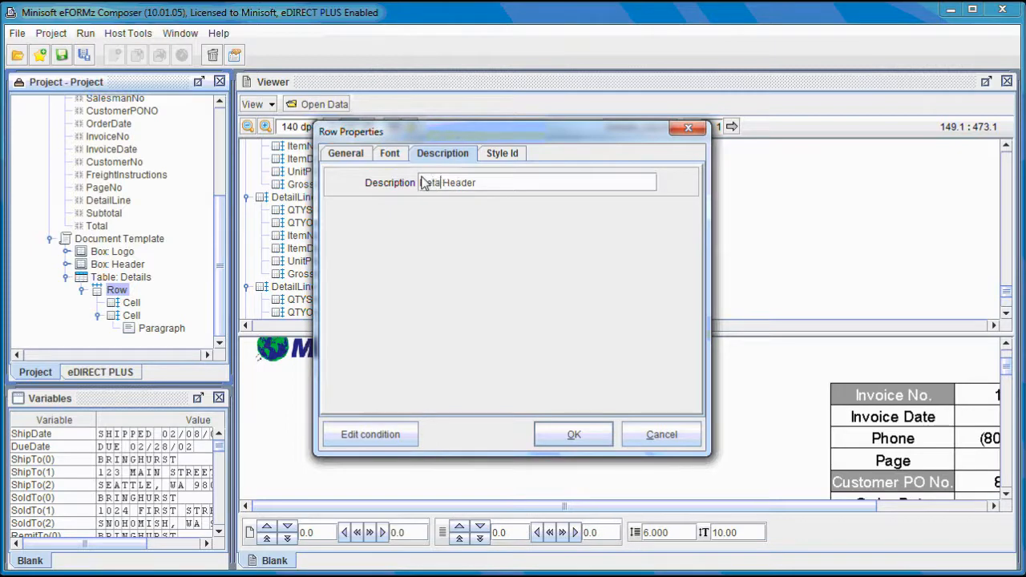
type("l")
left_click(506, 181)
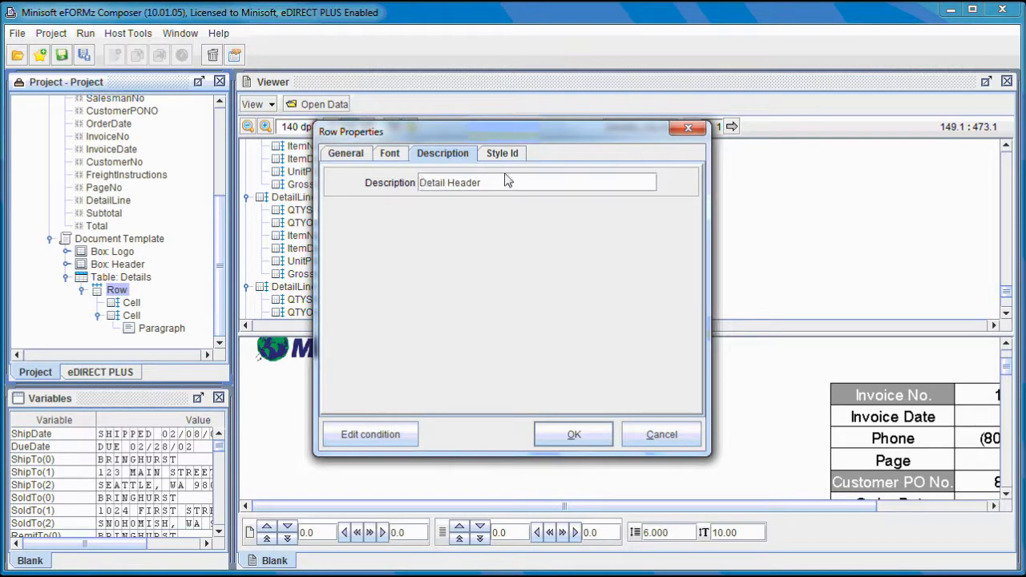
left_click(586, 436)
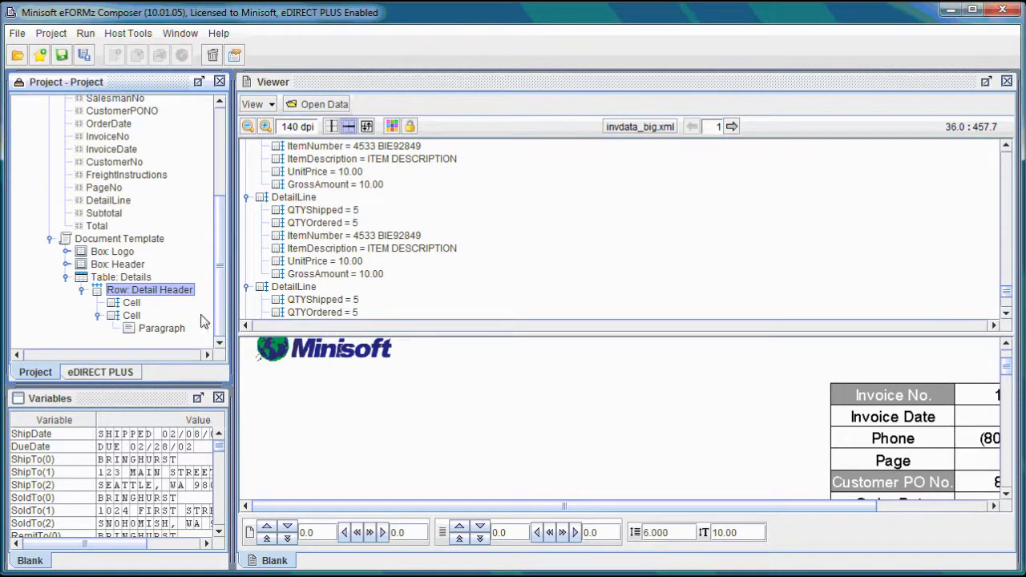
Start adding a second row to the Details table.
right_click(145, 277)
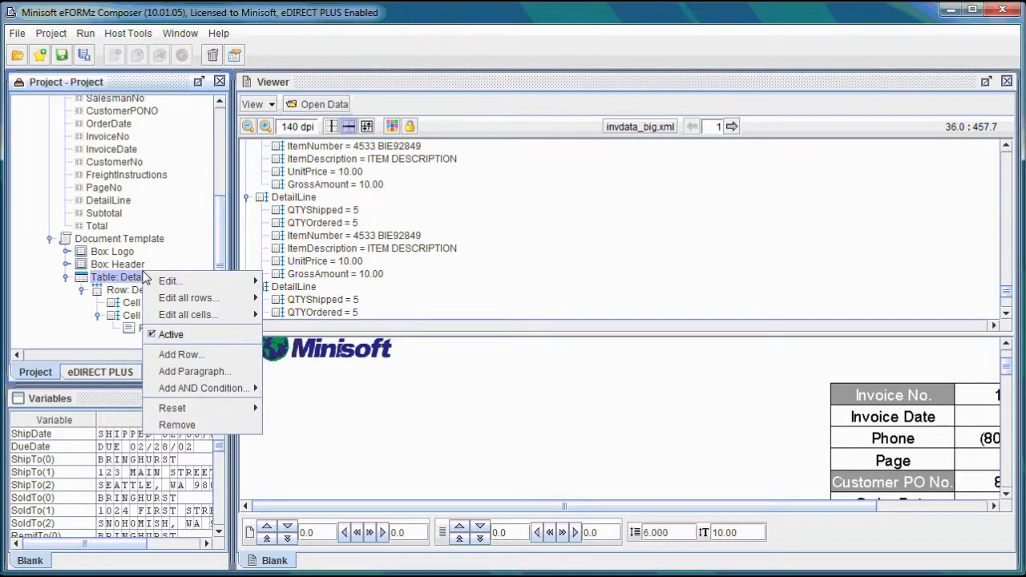
left_click(200, 354)
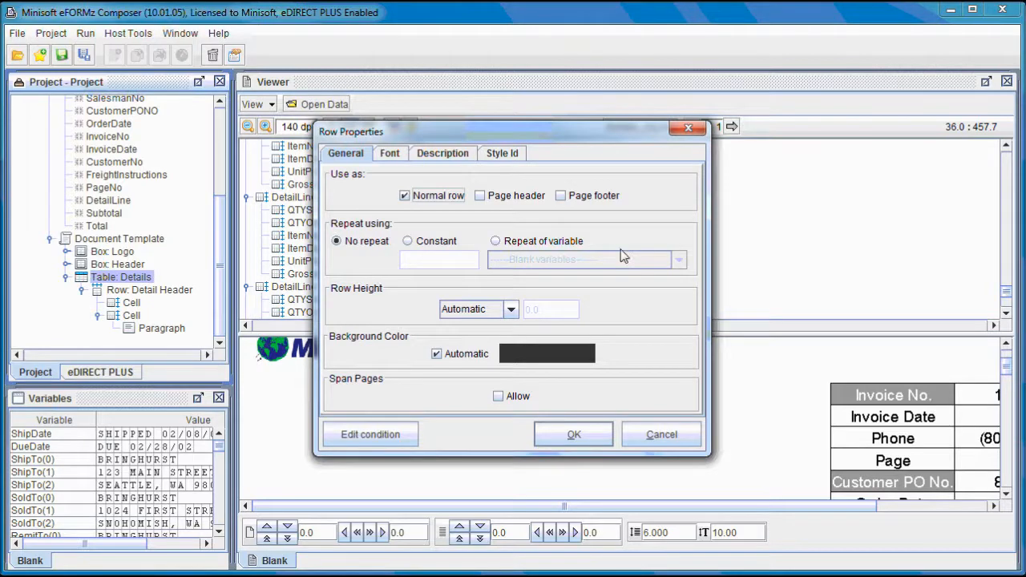
Use the new Details table row also as a page header and give it a fixed height of 300.
left_click(503, 197)
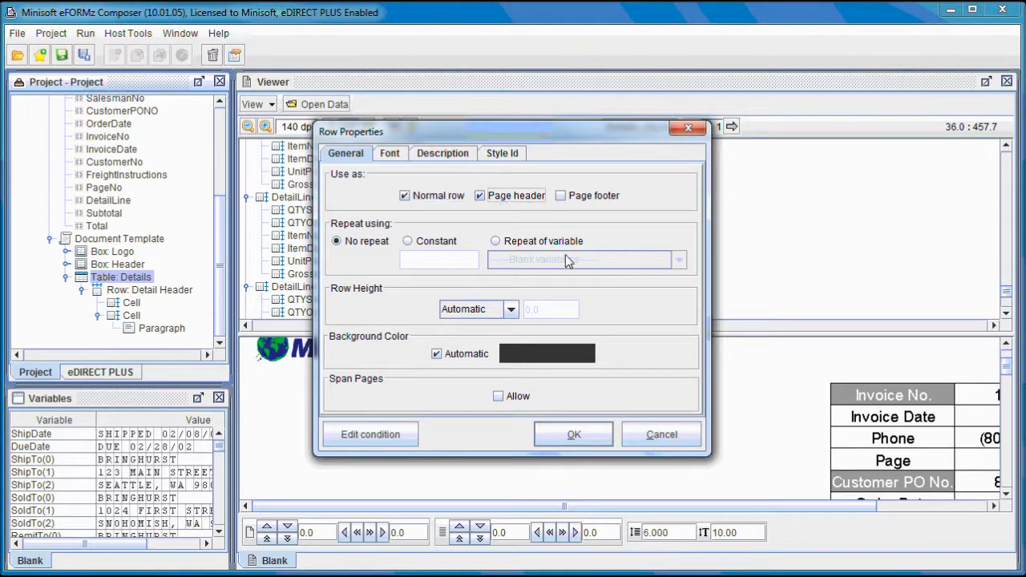
left_click(511, 310)
left_click(500, 327)
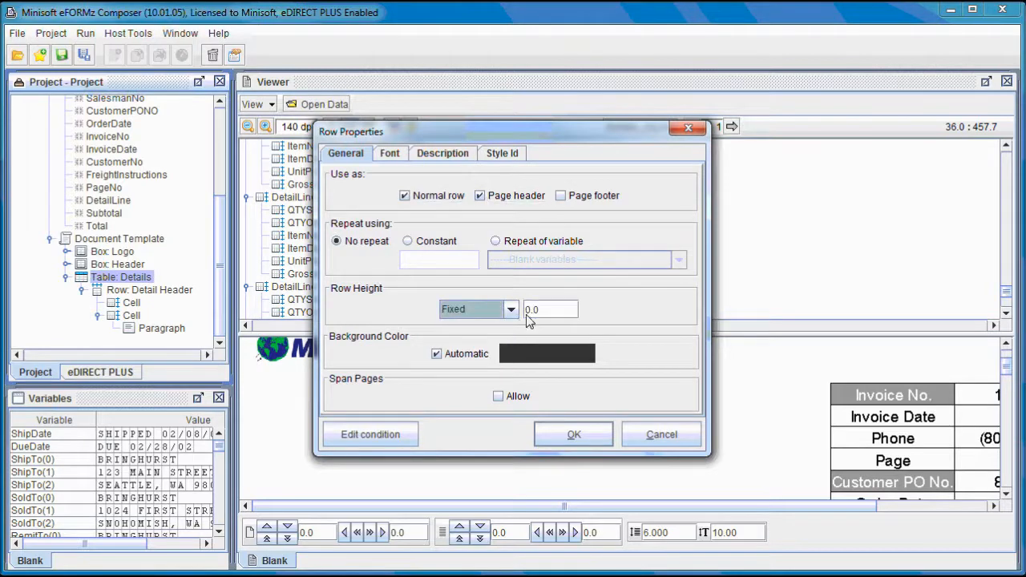
left_click(527, 313)
type("30")
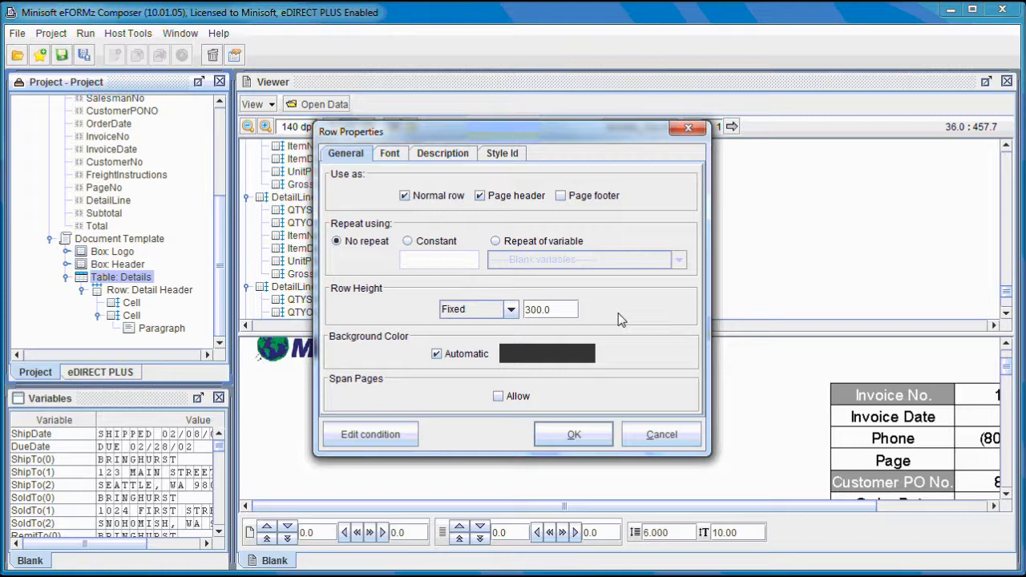
left_click(574, 435)
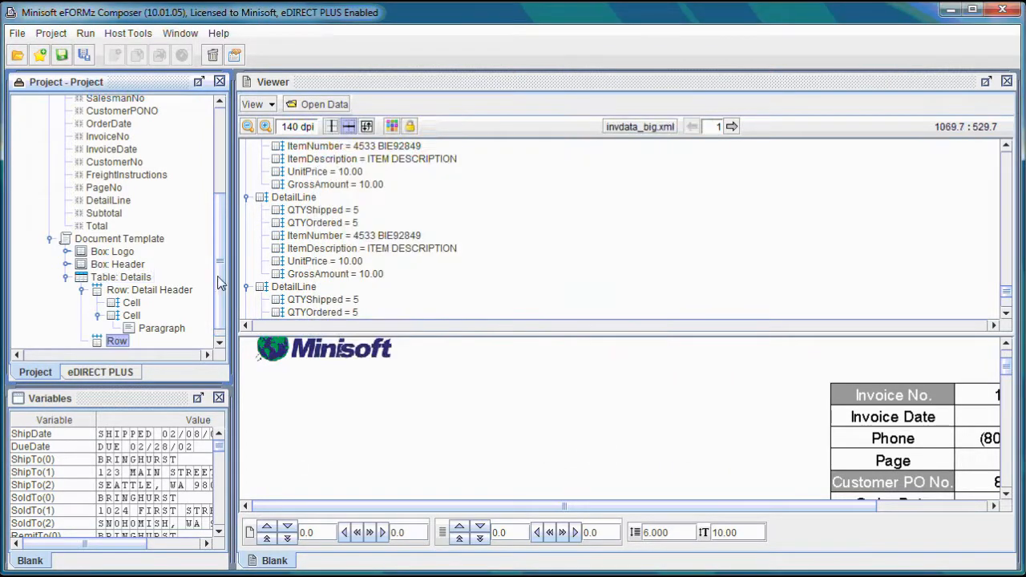
Add another row to the Details table, used as both a normal row and a page header.
scroll(221, 306, "down", 1)
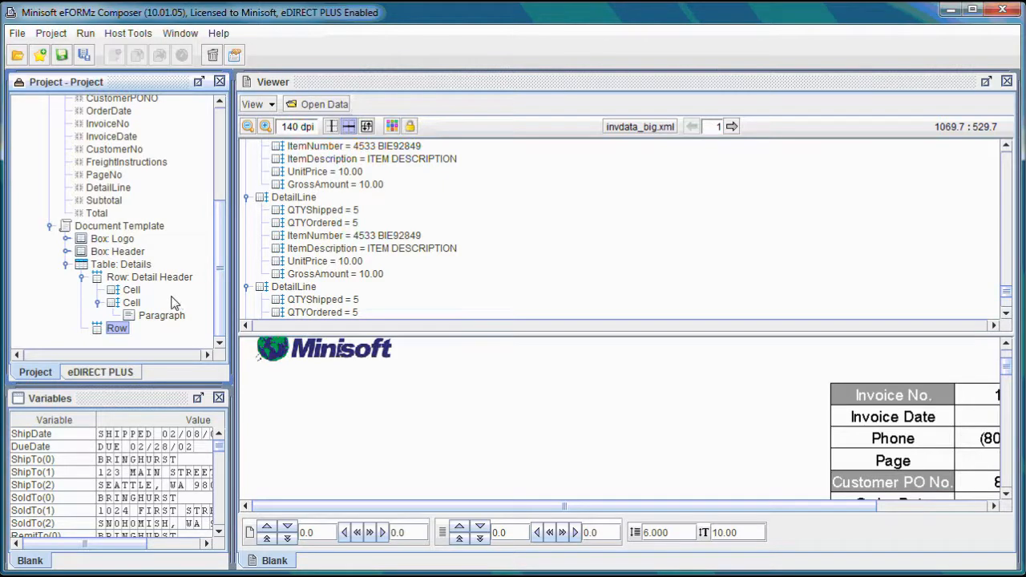
right_click(149, 268)
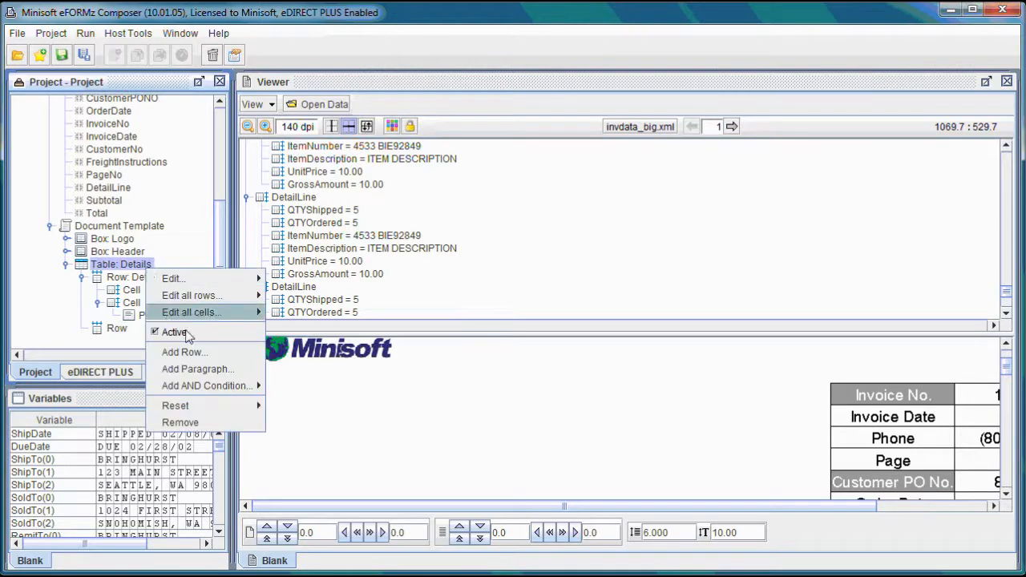
left_click(222, 353)
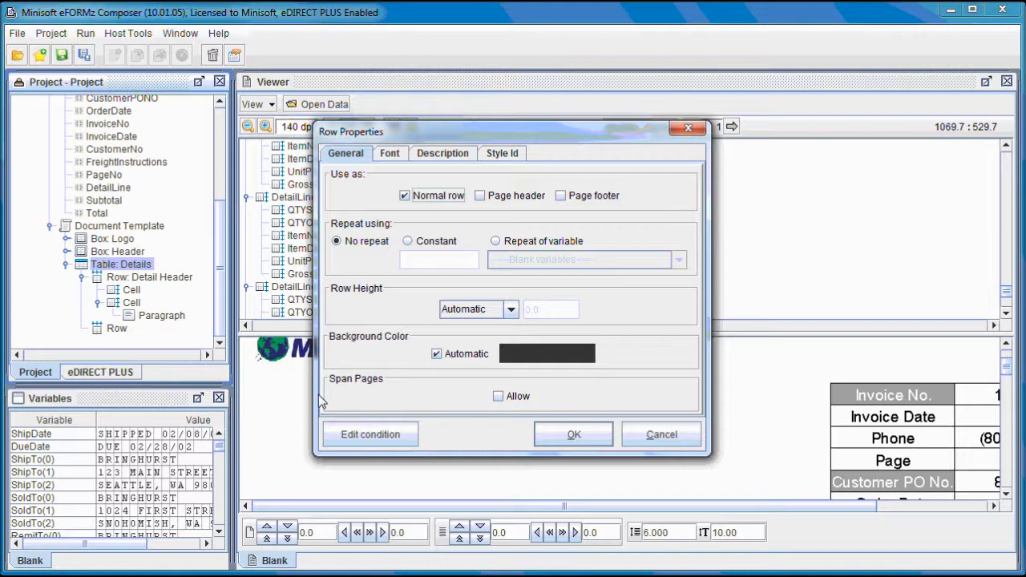
left_click(500, 202)
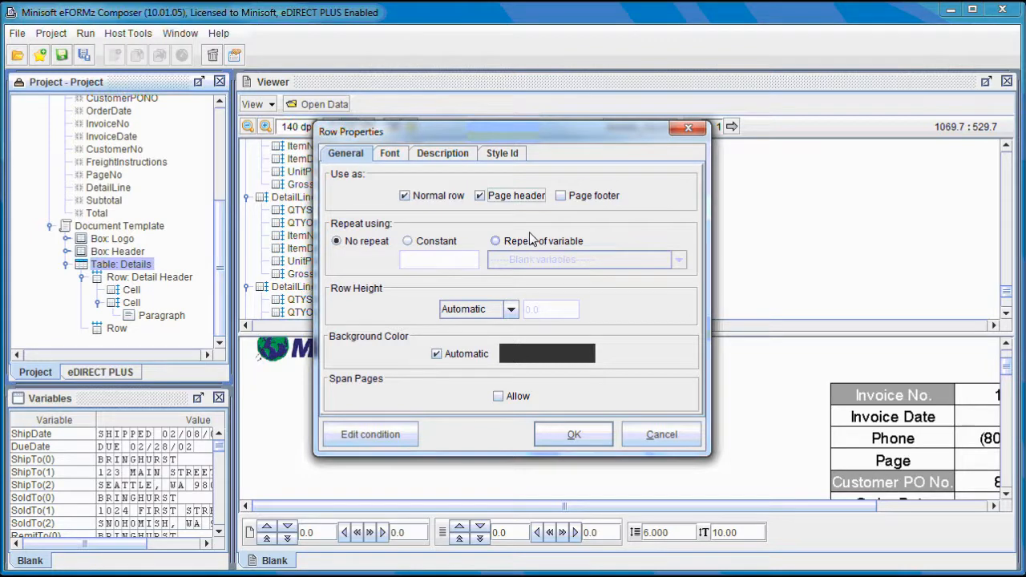
left_click(574, 433)
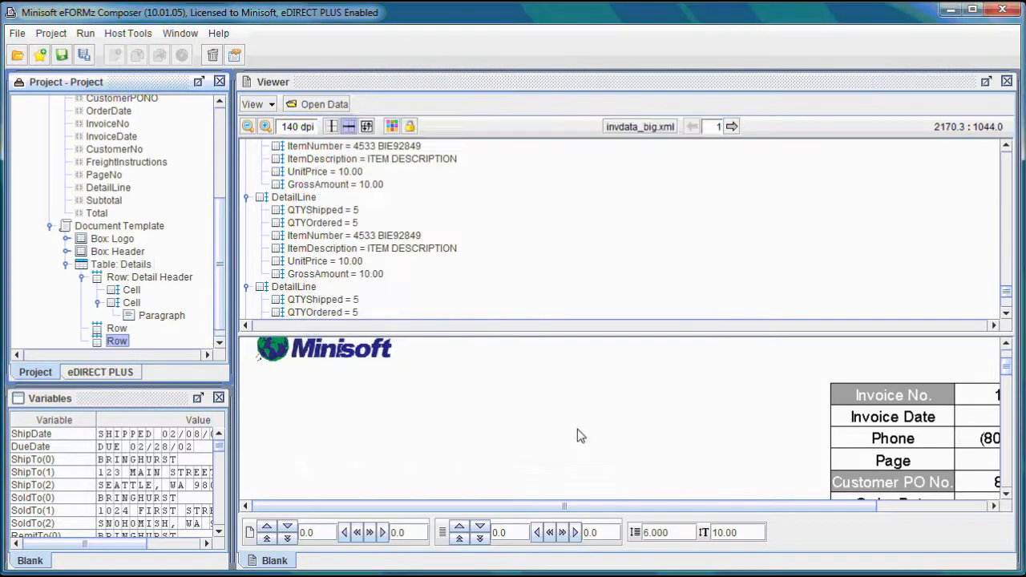
Set the description of the last row in the Details table to "Sold To/Ship To".
scroll(221, 305, "down", 1)
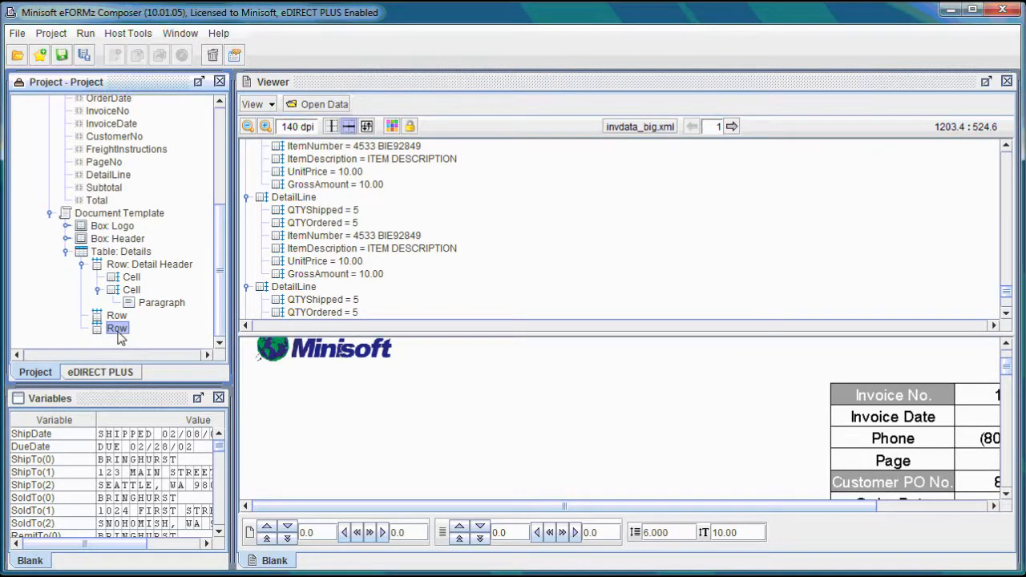
right_click(117, 328)
mouse_move(199, 343)
left_click(266, 375)
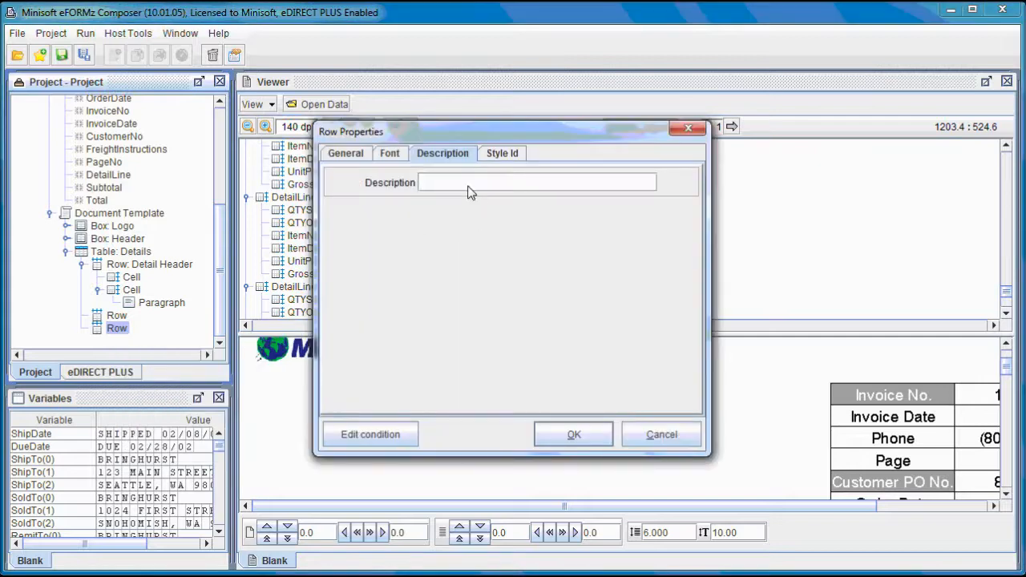
key("Caps_Lock")
type("S")
key("Caps_Lock")
type("old")
key("Caps_Lock")
type("T")
key("Caps_Lock")
type("o/")
key("Caps_Lock")
type("S")
key("Caps_Lock")
type("hip")
key("Caps_Lock")
type("T")
key("Caps_Lock")
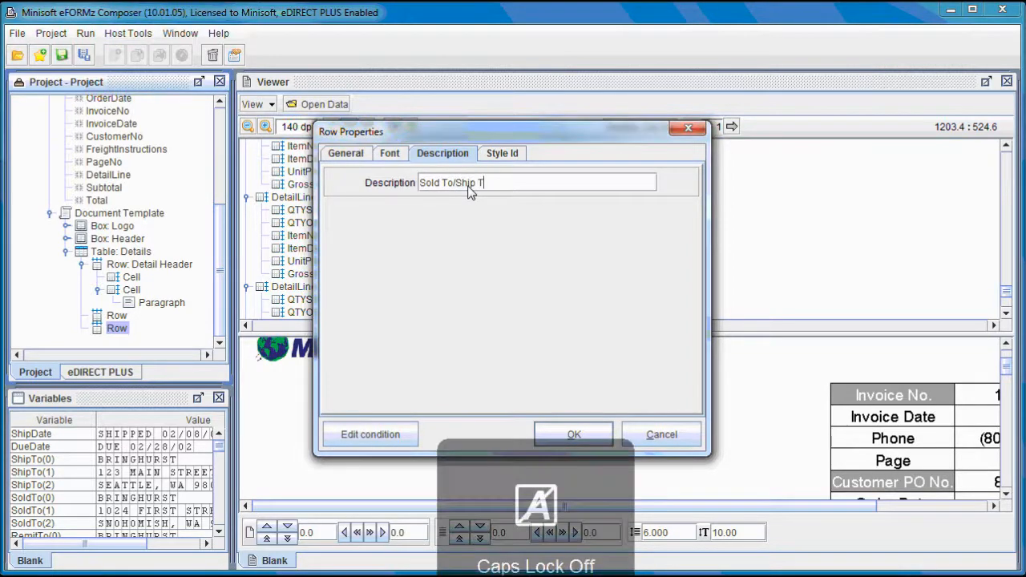
type("o")
left_click(585, 433)
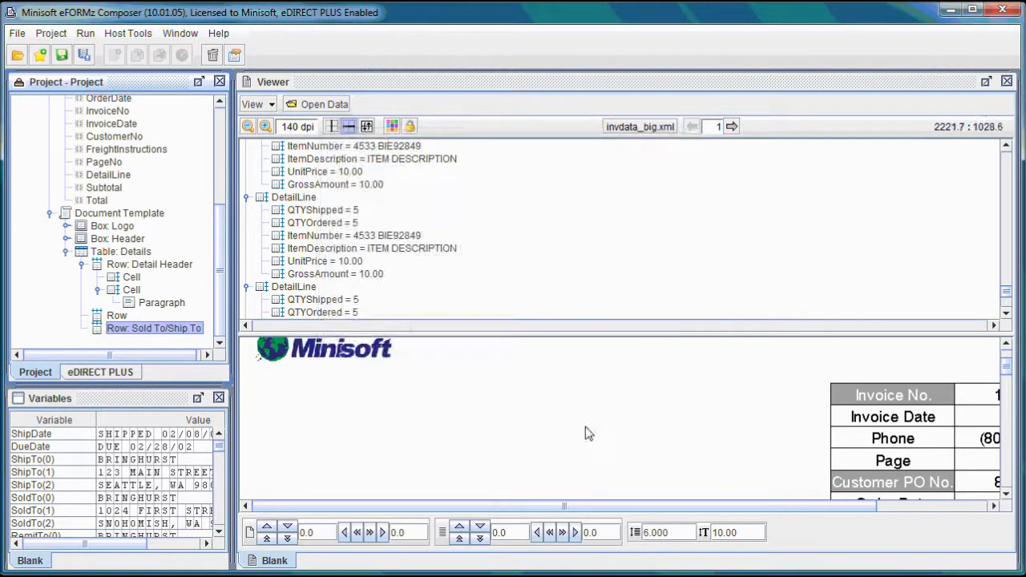
Add a cell with a fixed width of 170 to the Sold To/Ship To row.
right_click(176, 334)
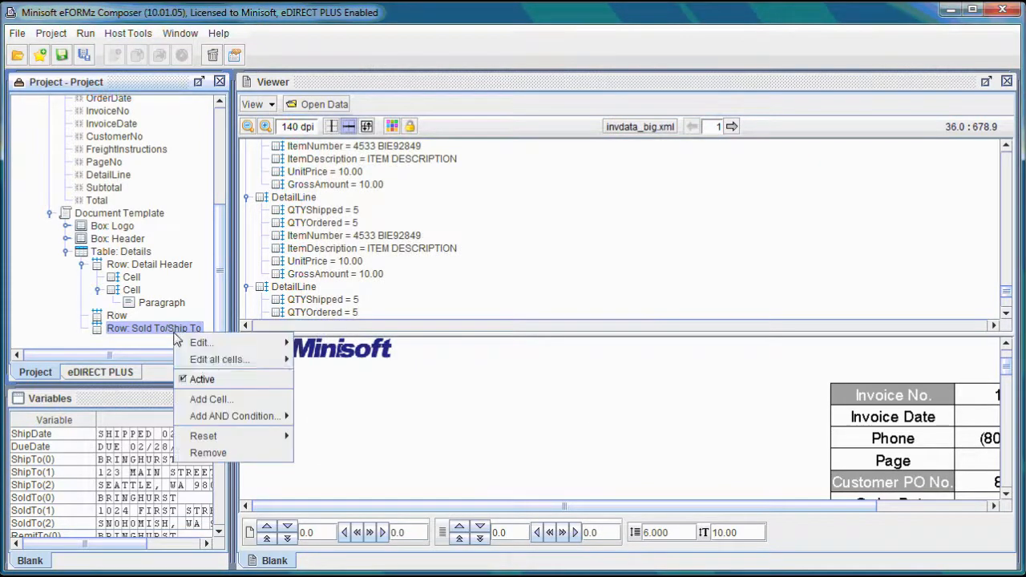
left_click(222, 398)
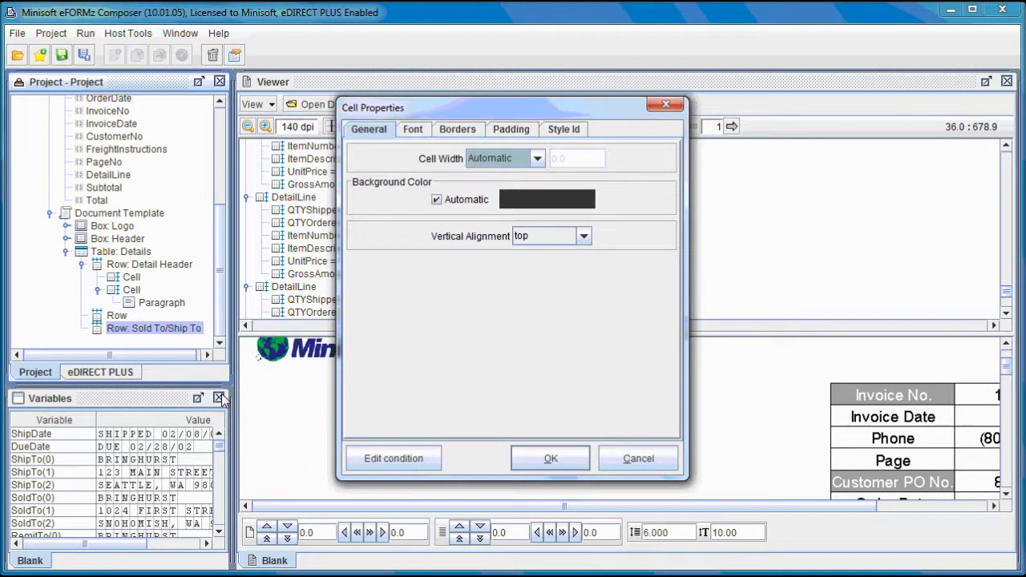
left_click(516, 160)
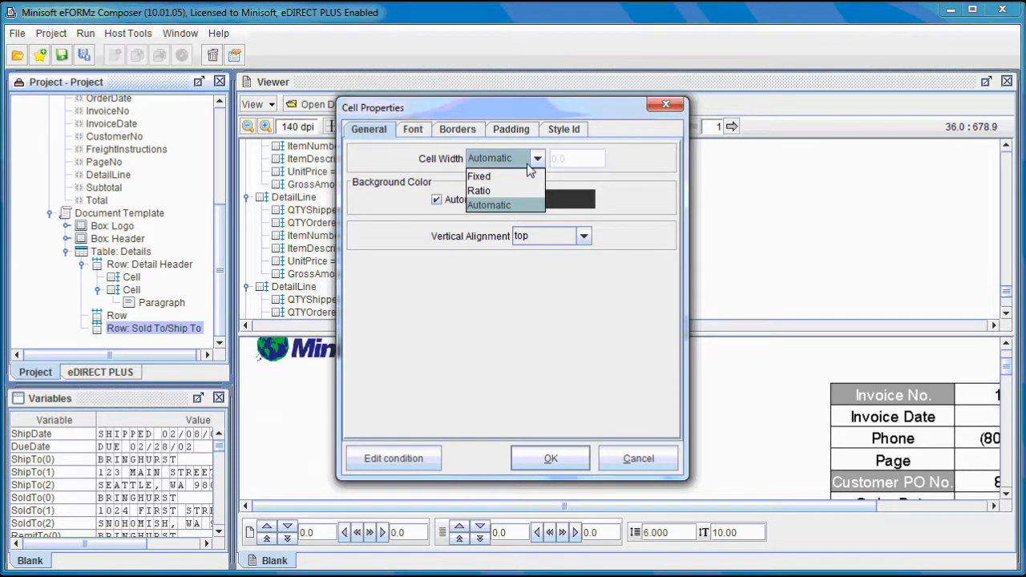
left_click(510, 176)
left_click(553, 159)
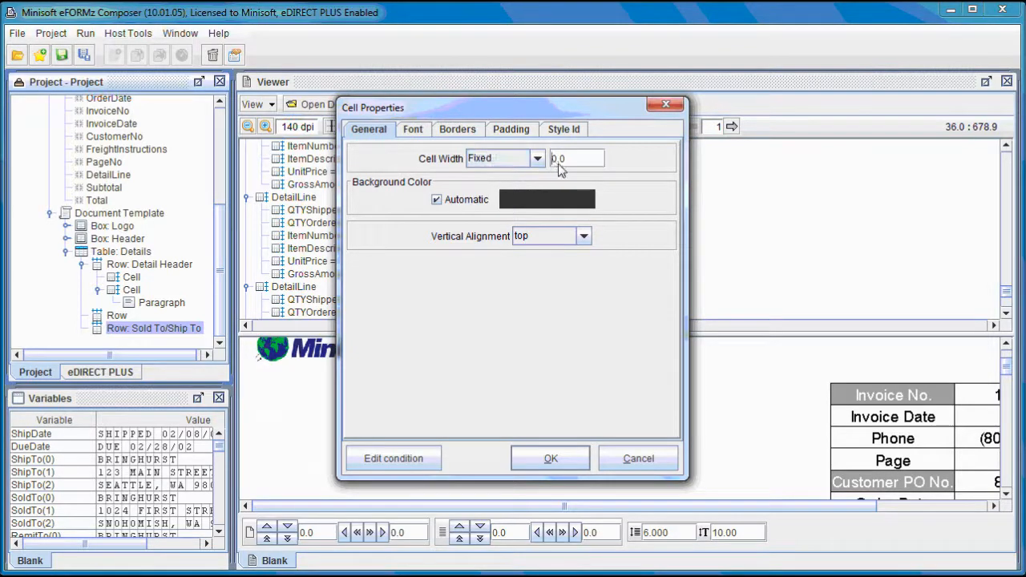
type("170")
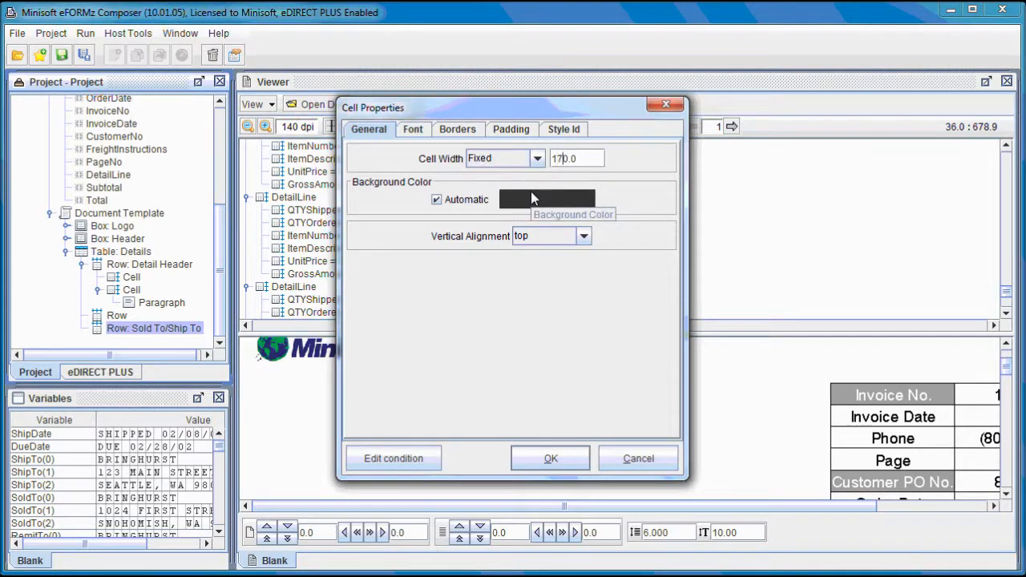
left_click(551, 458)
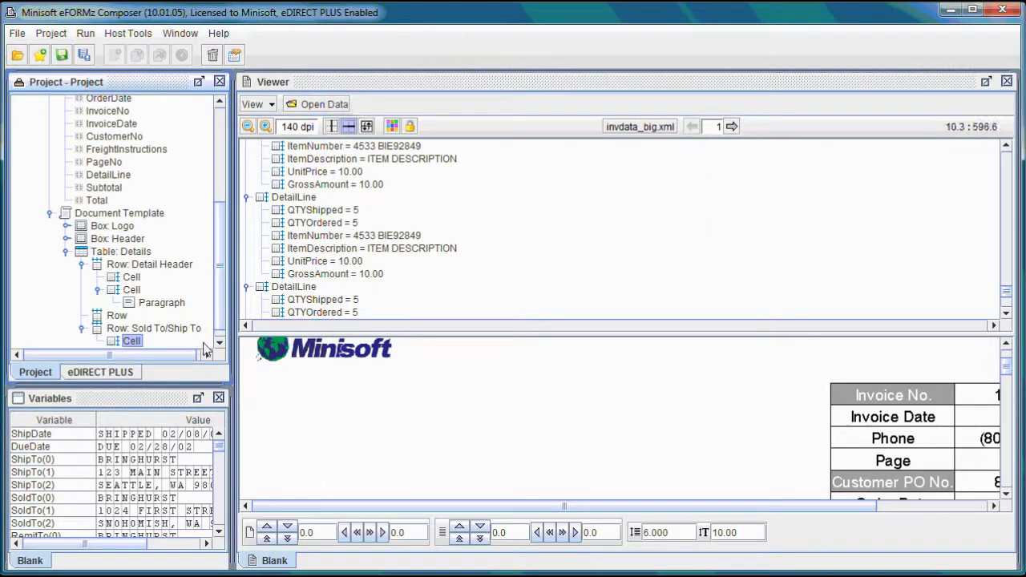
Turn off automatic padding for the Sold To/Ship To row's cell and set its top and bottom padding to 10.
right_click(138, 342)
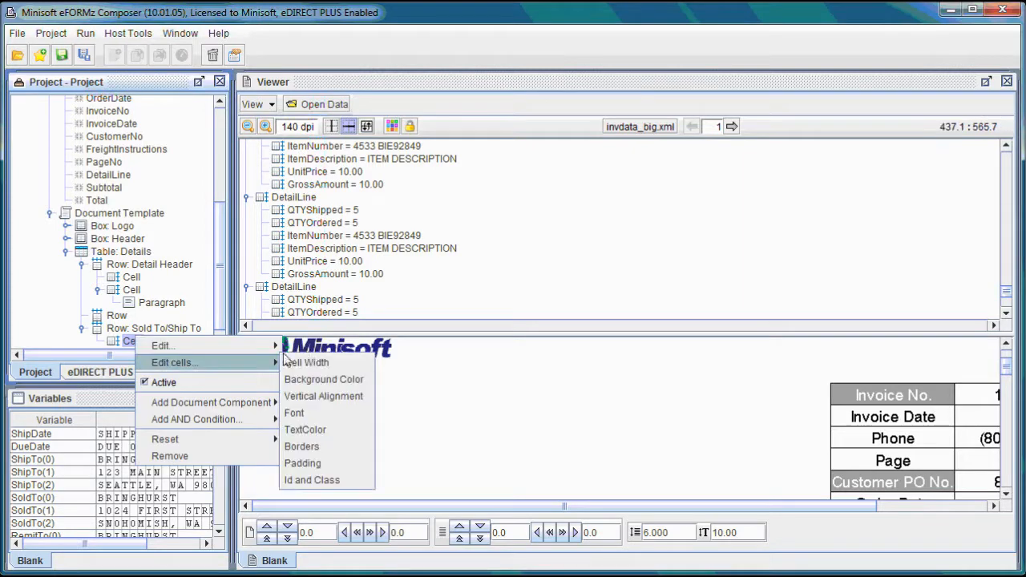
mouse_move(241, 346)
left_click(310, 393)
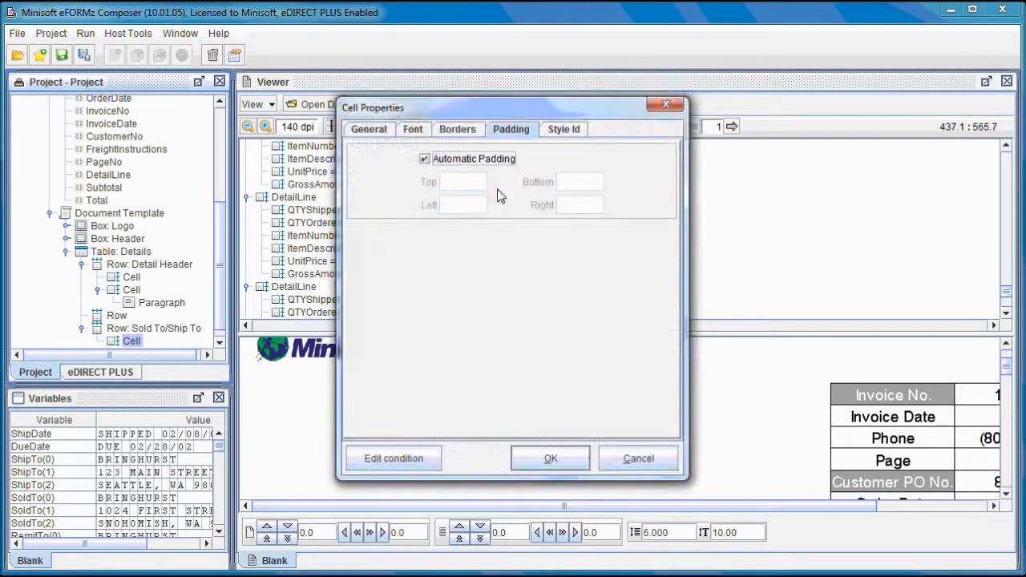
left_click(465, 158)
left_click(468, 184)
type("10")
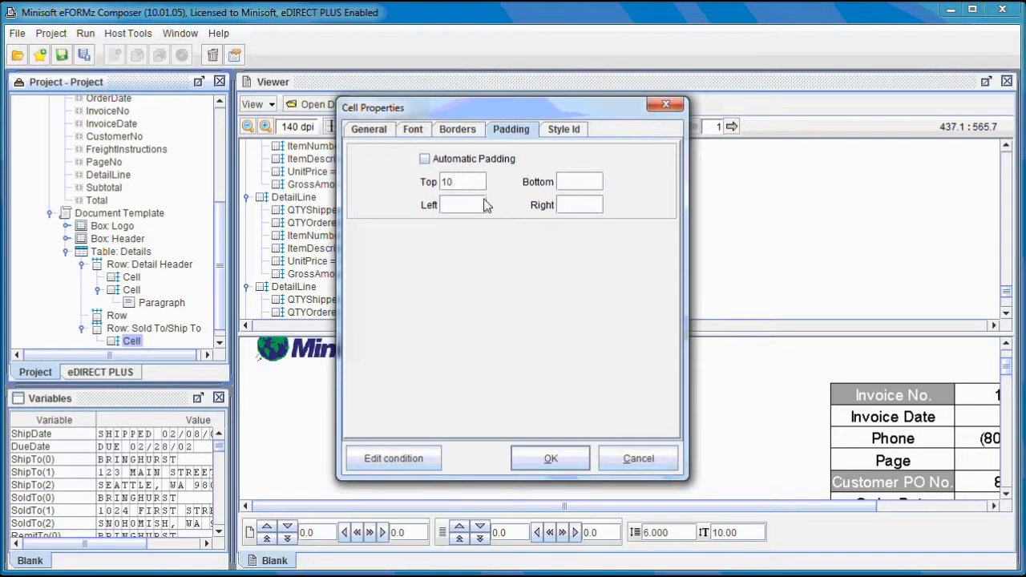
left_click(565, 183)
type("10")
left_click(551, 459)
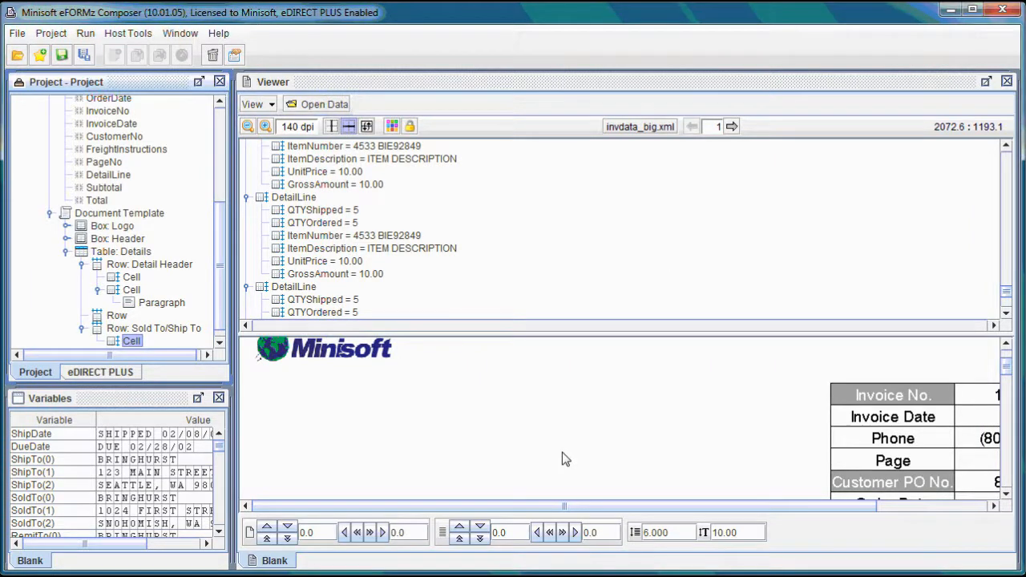
Add a paragraph with default properties to the cell in the Sold To/Ship To row.
scroll(221, 315, "down", 1)
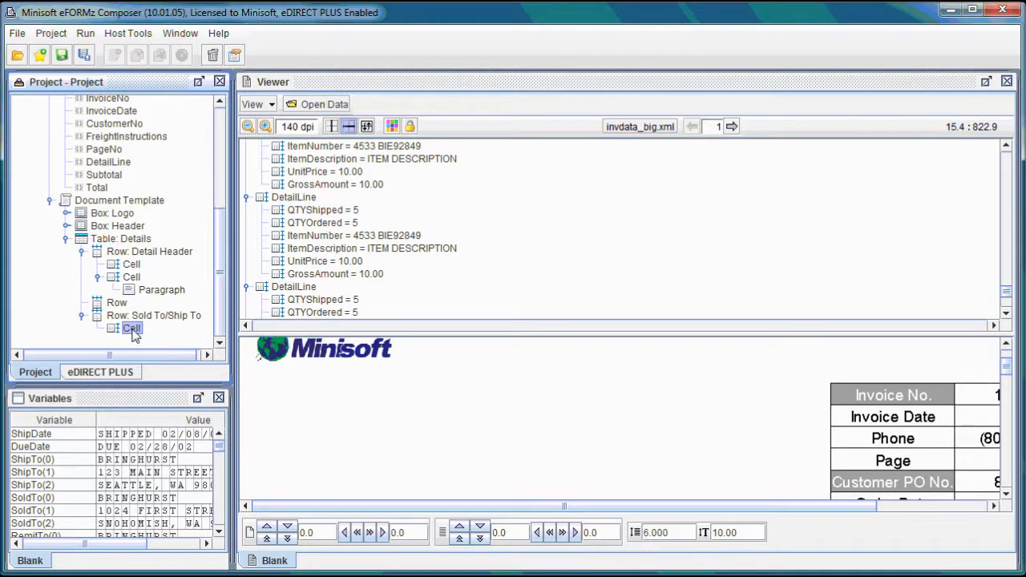
right_click(131, 328)
mouse_move(218, 398)
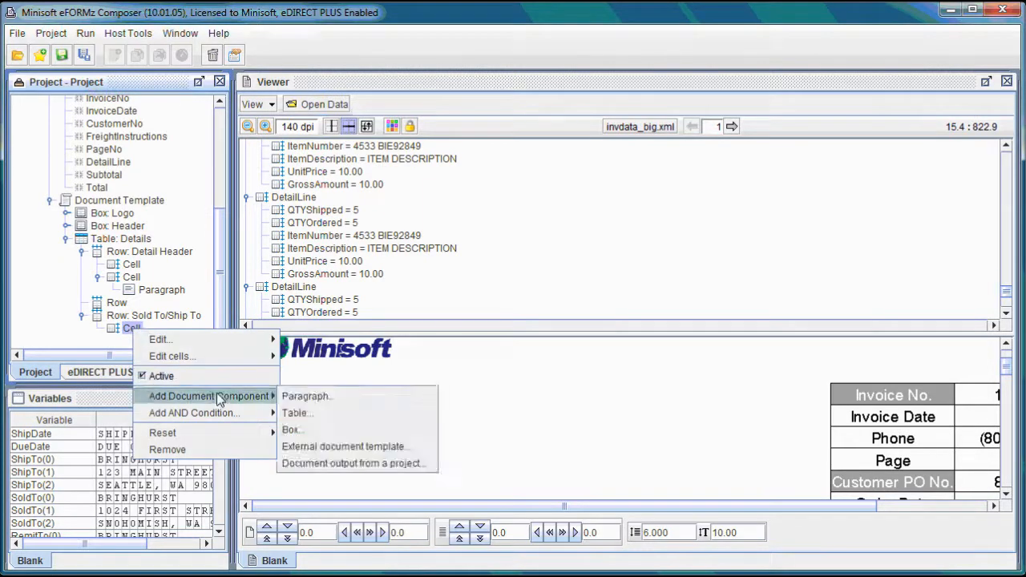
left_click(305, 396)
left_click(551, 458)
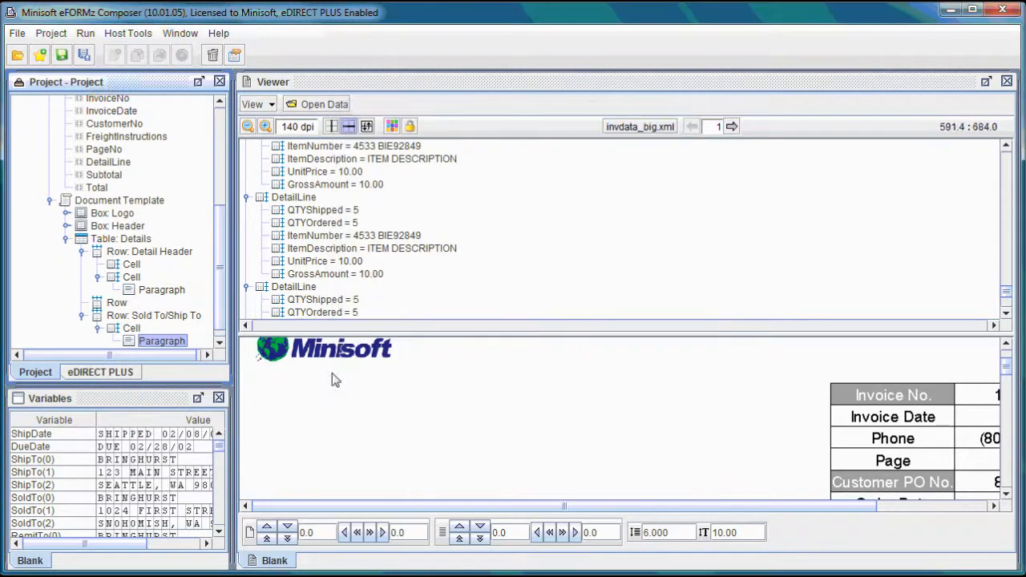
Add the text value "Sold To" to the paragraph in the Sold To/Ship To row's cell.
left_click(220, 344)
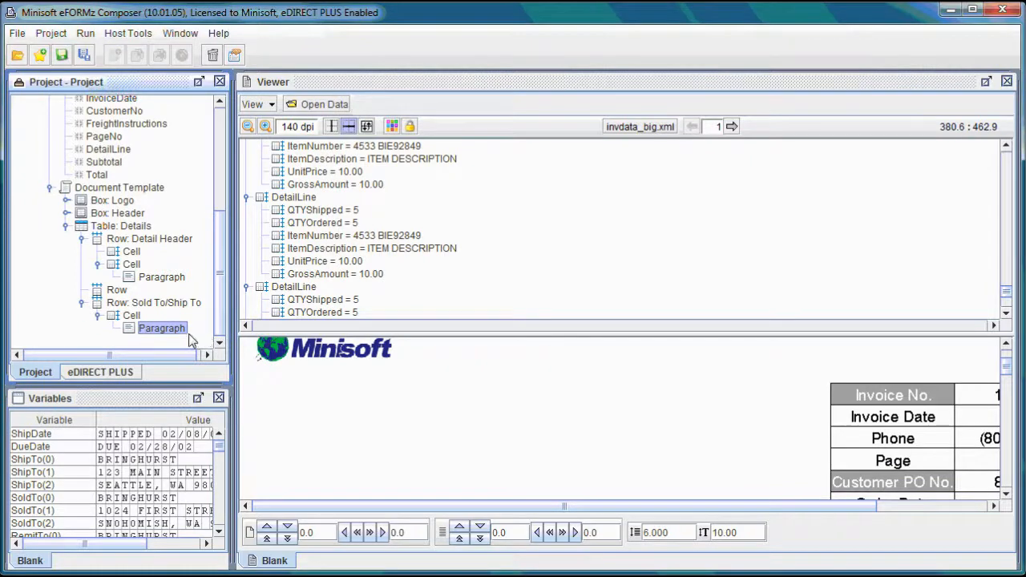
right_click(183, 330)
mouse_move(234, 380)
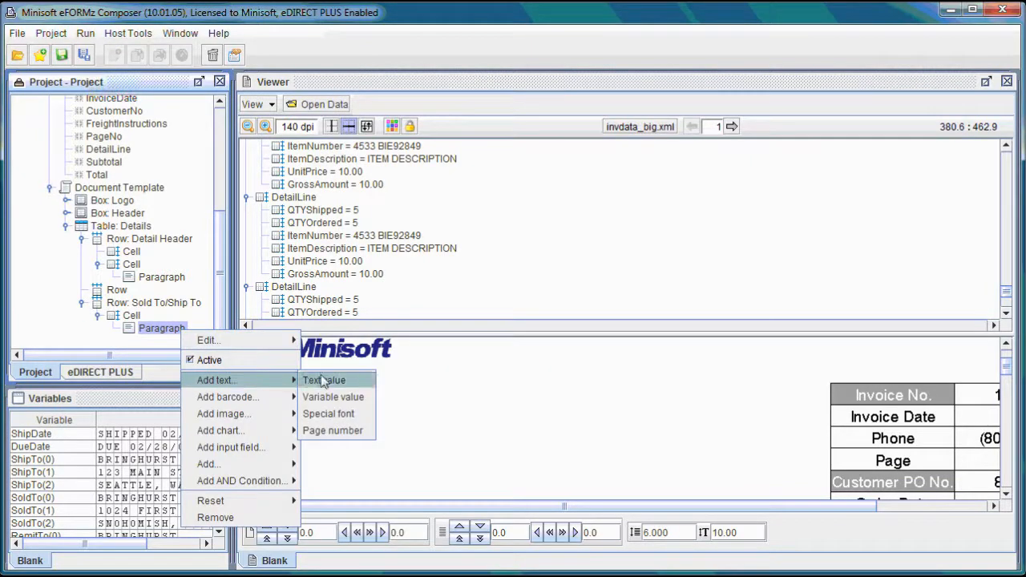
left_click(320, 380)
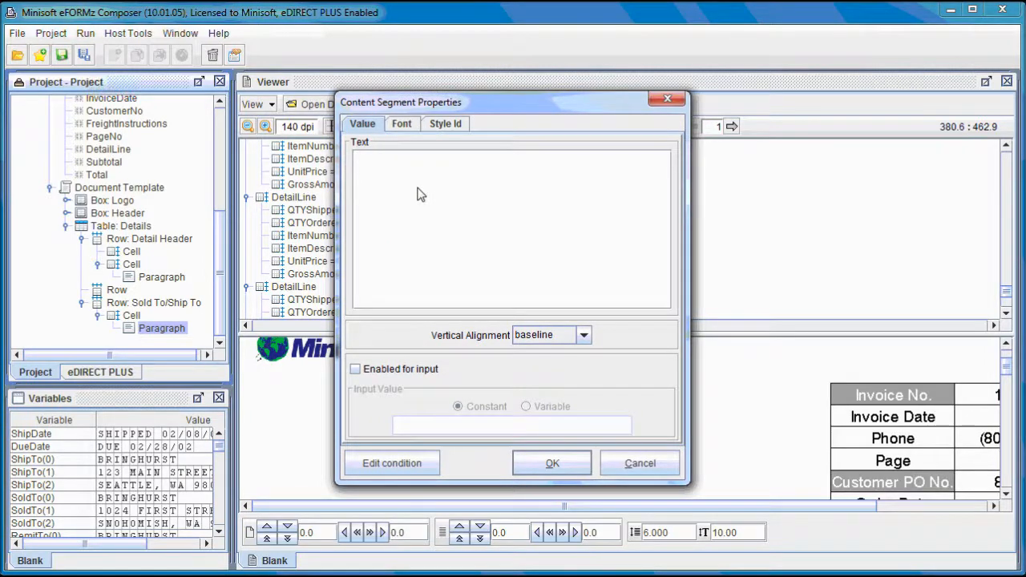
key("Caps_Lock")
type("S")
key("Caps_Lock")
type("old")
key("Caps_Lock")
type("T")
key("Caps_Lock")
type("o")
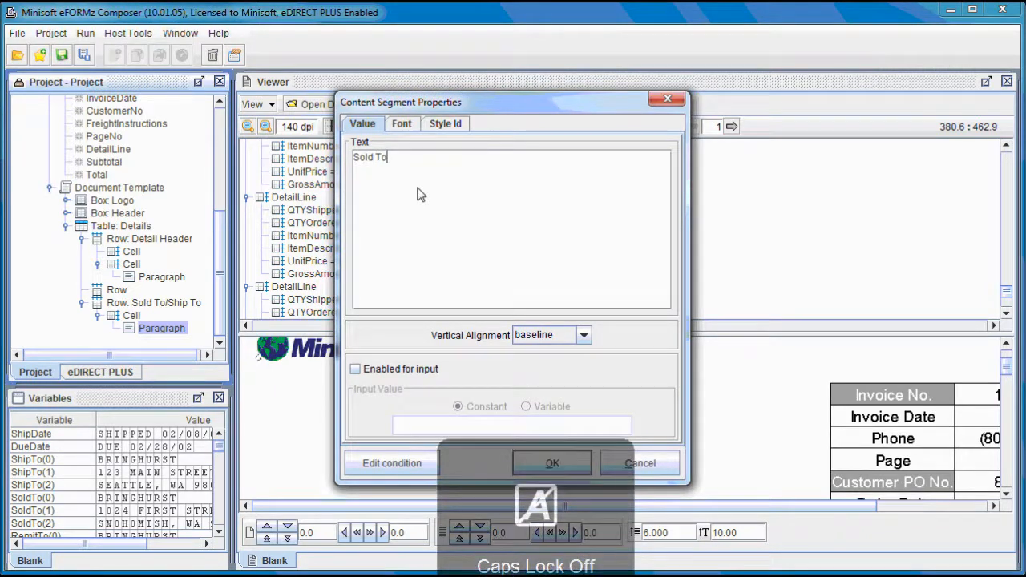
left_click(551, 463)
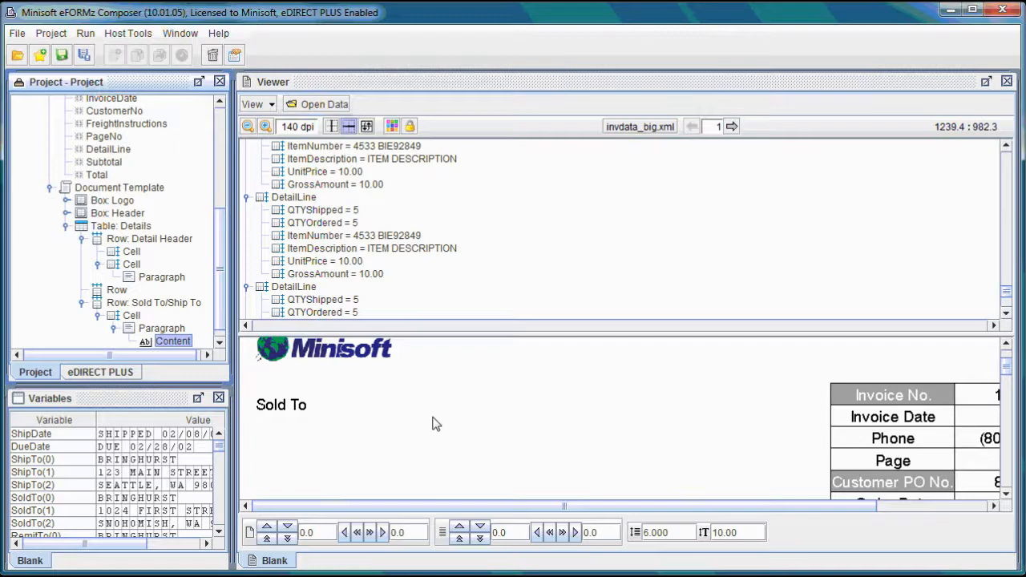
Add a second cell with a fixed width of 150 to the Sold To/Ship To row.
scroll(220, 322, "down", 1)
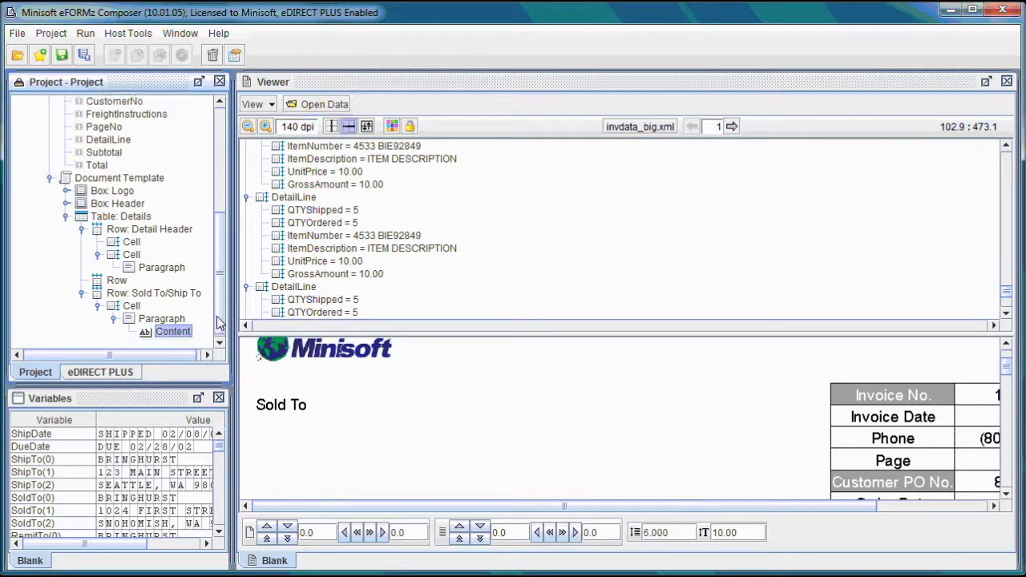
right_click(178, 293)
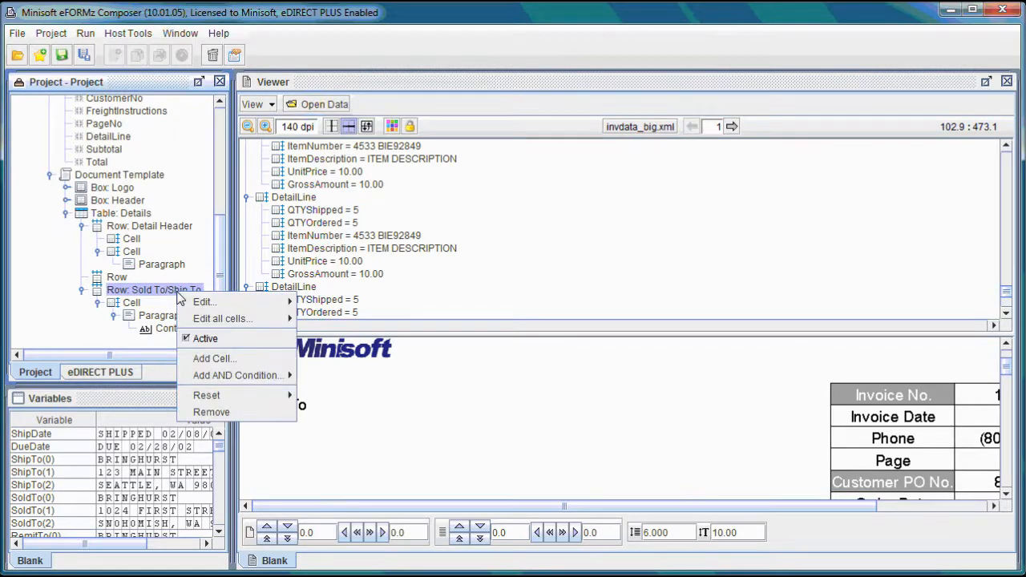
left_click(215, 358)
left_click(525, 160)
left_click(485, 176)
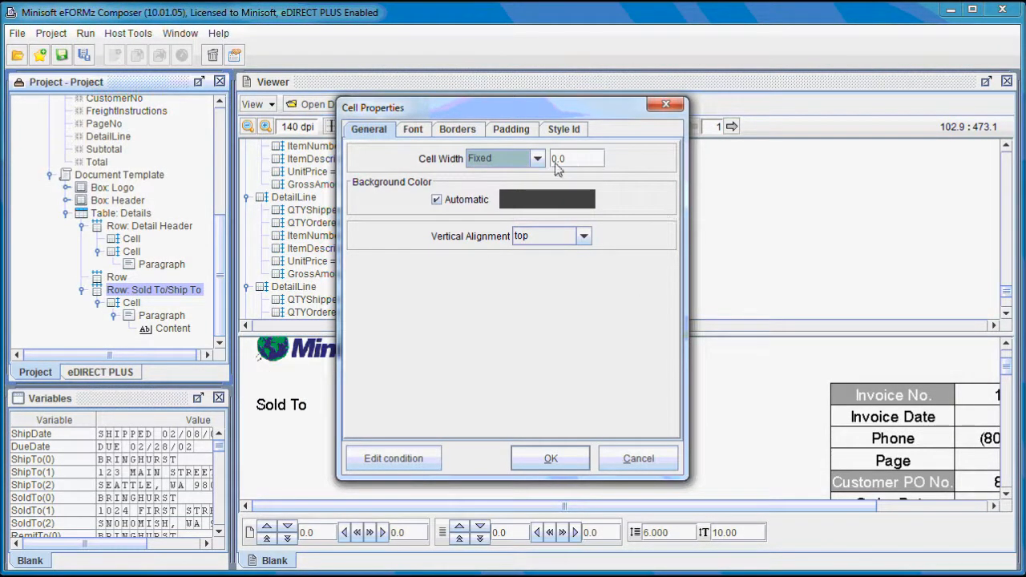
left_click(554, 163)
type("15")
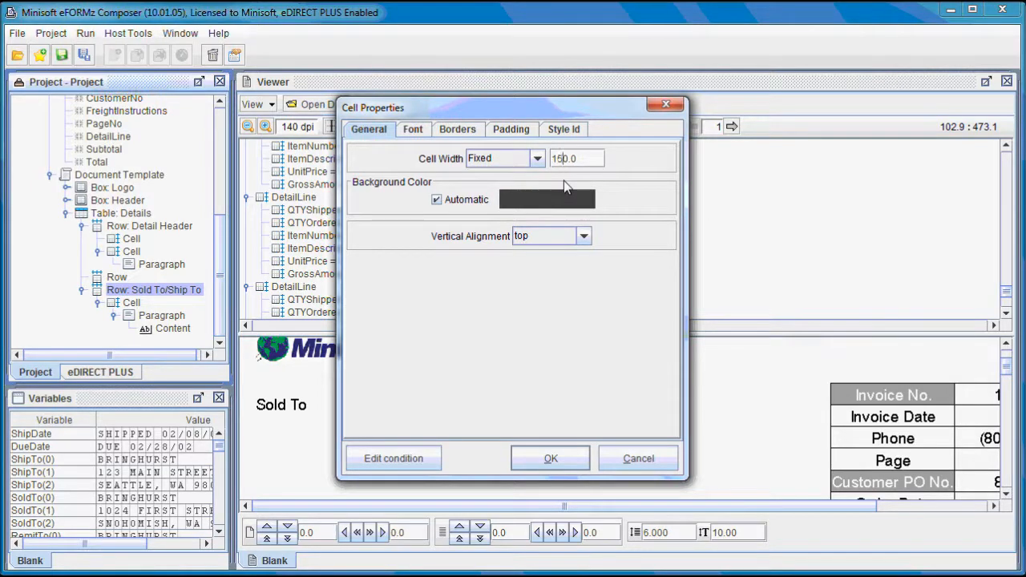
left_click(545, 458)
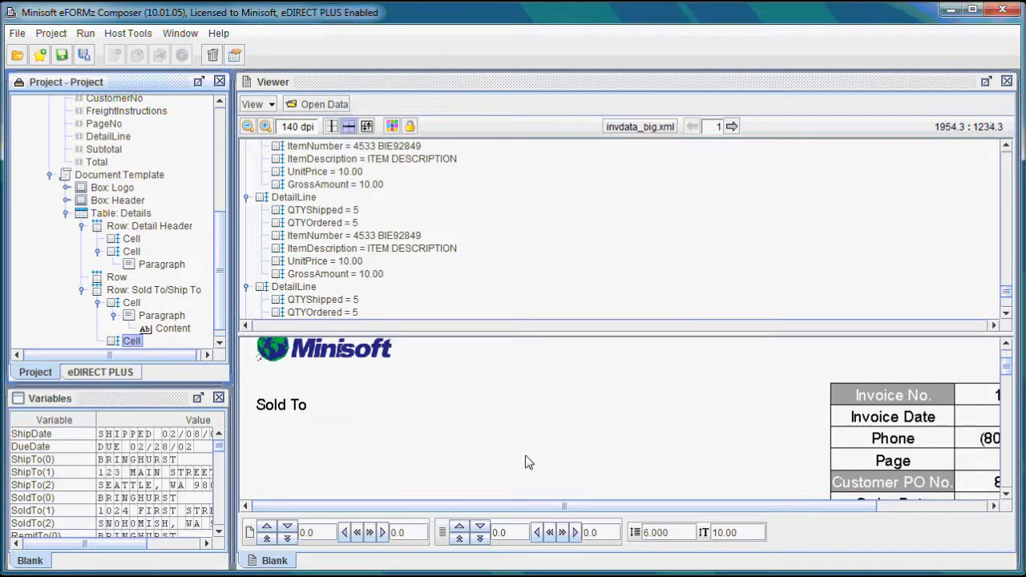
Copy the "Sold To" cell with its paragraph and place the copy after the empty 150-wide cell in the same row.
scroll(217, 301, "down", 1)
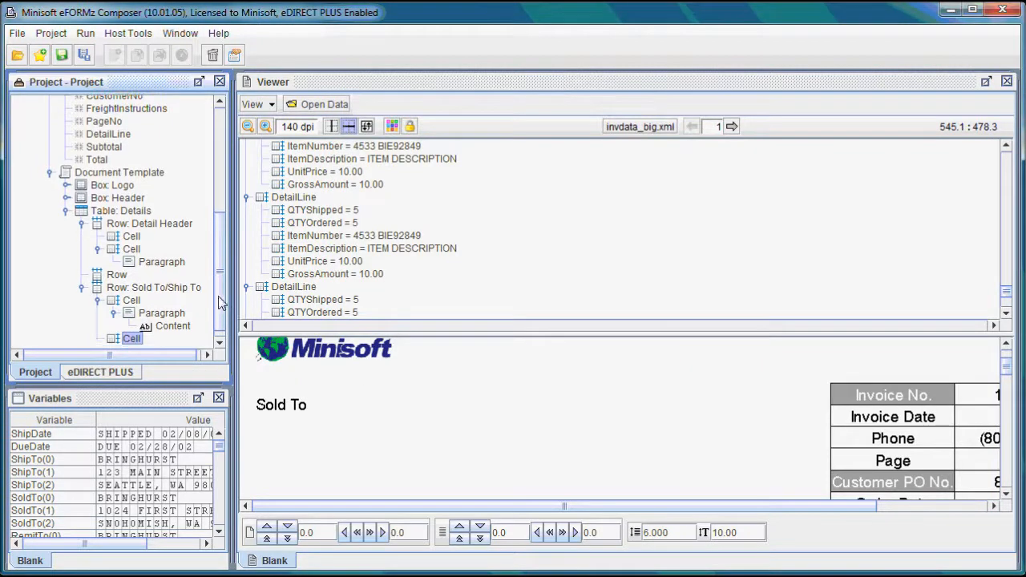
left_click(132, 290)
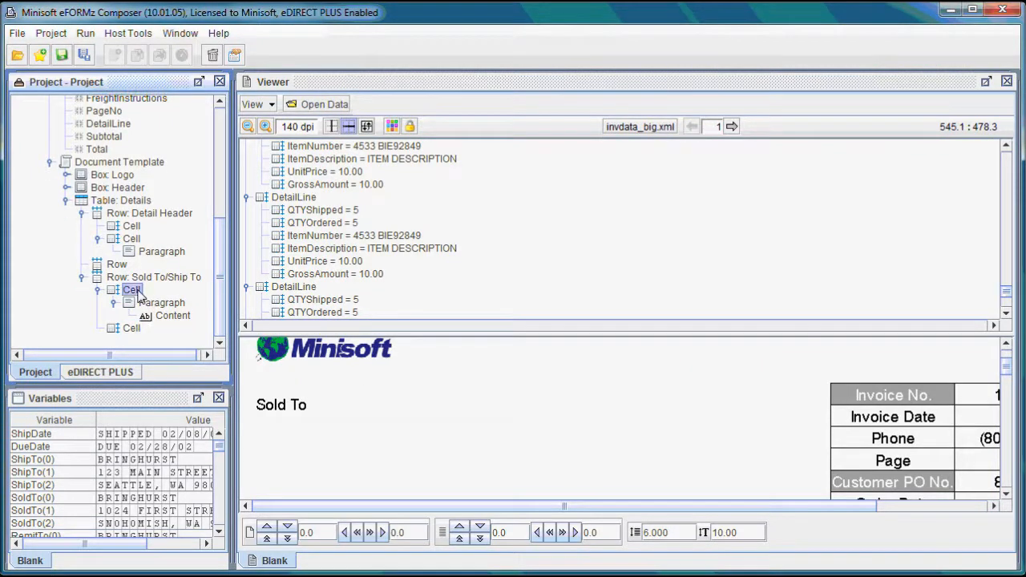
left_click_drag(134, 295, 149, 333)
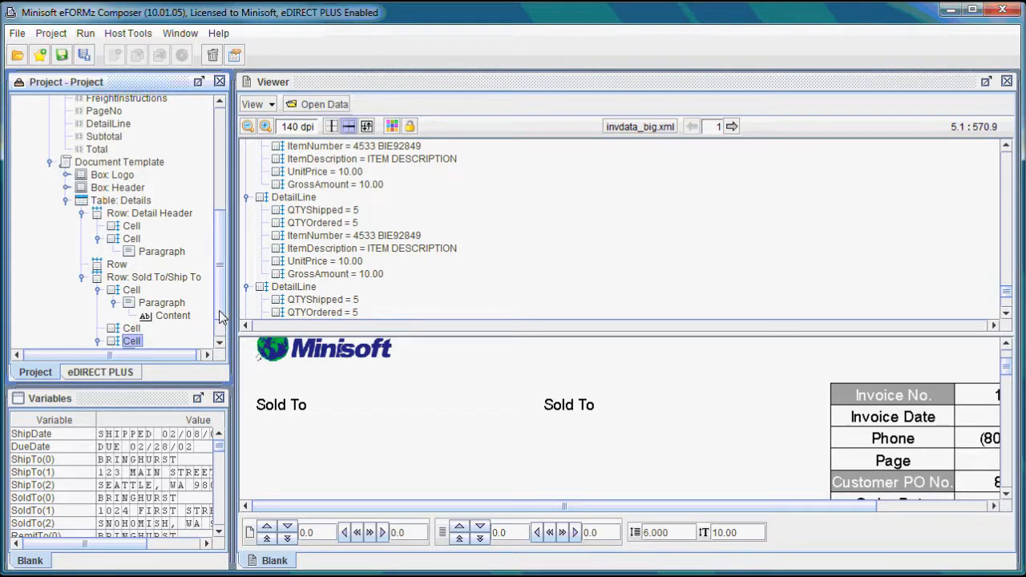
Change the copied cell's text value to "Ship To".
right_click(171, 328)
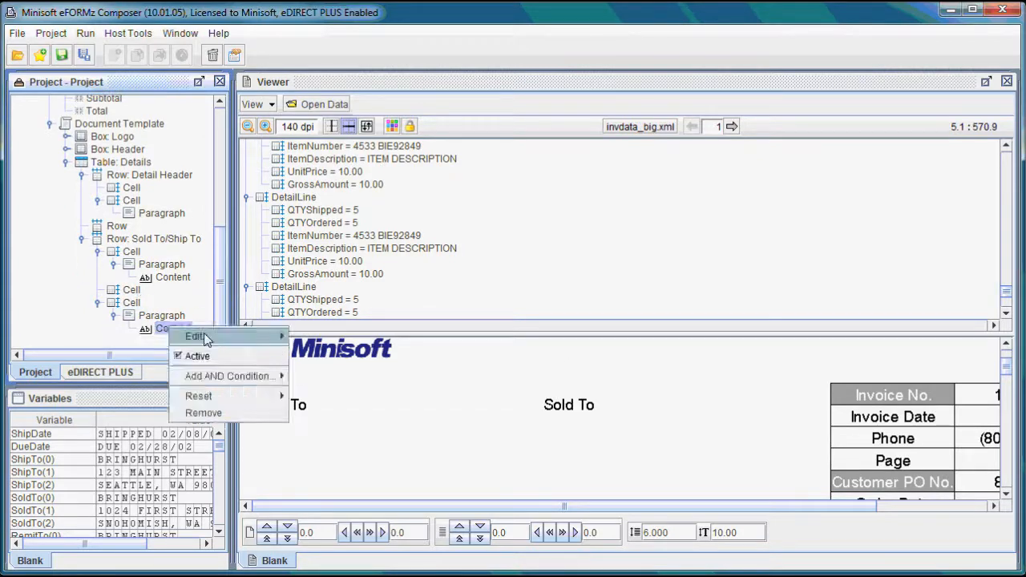
mouse_move(205, 340)
left_click(302, 337)
left_click_drag(375, 163, 358, 164)
type("hip To")
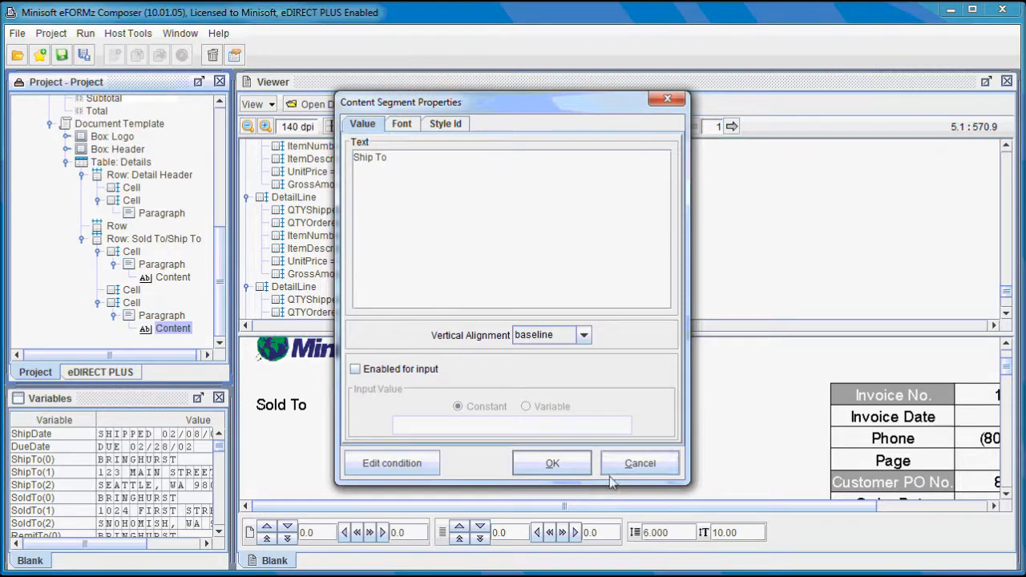
left_click(560, 469)
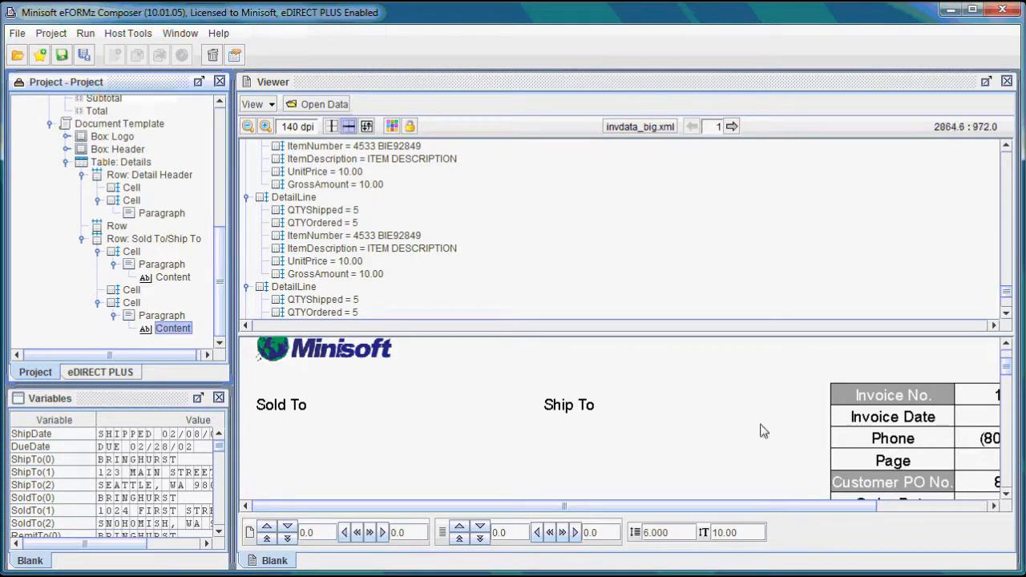
Give the "Sold To" cell separate borders with a solid bottom border of thickness 5.
right_click(138, 253)
mouse_move(177, 257)
left_click(301, 259)
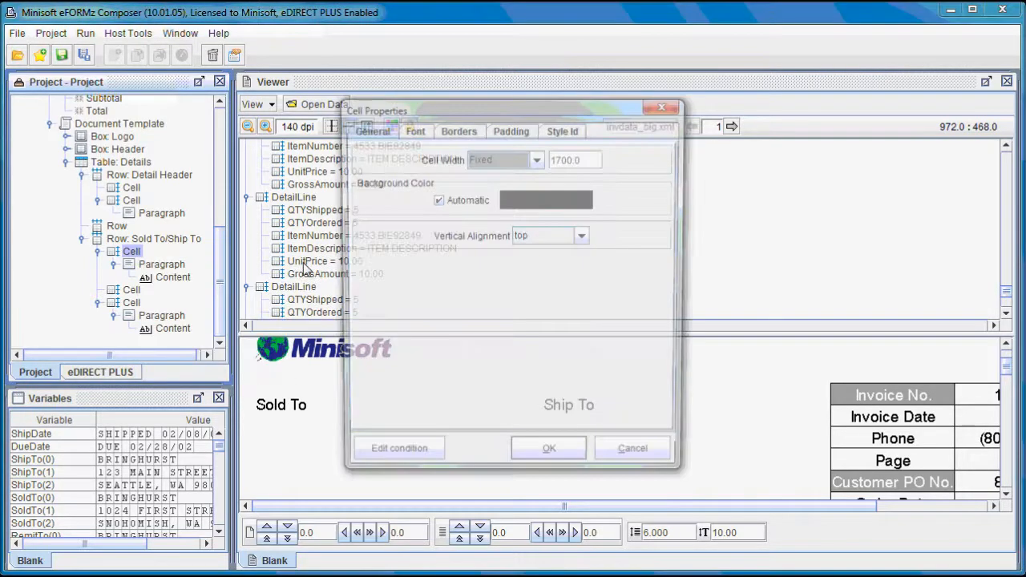
left_click(476, 132)
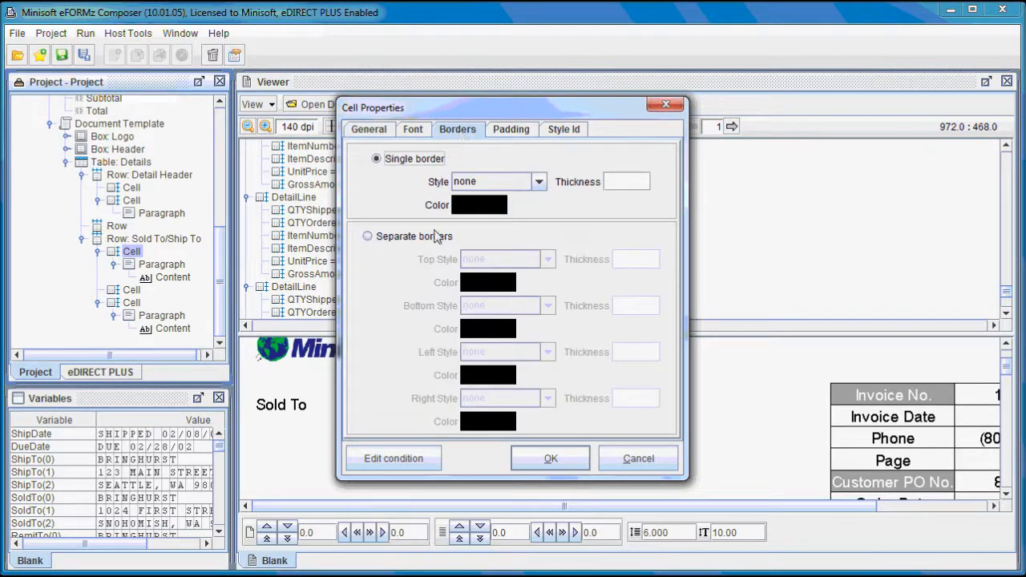
left_click(368, 236)
left_click(504, 309)
left_click(489, 339)
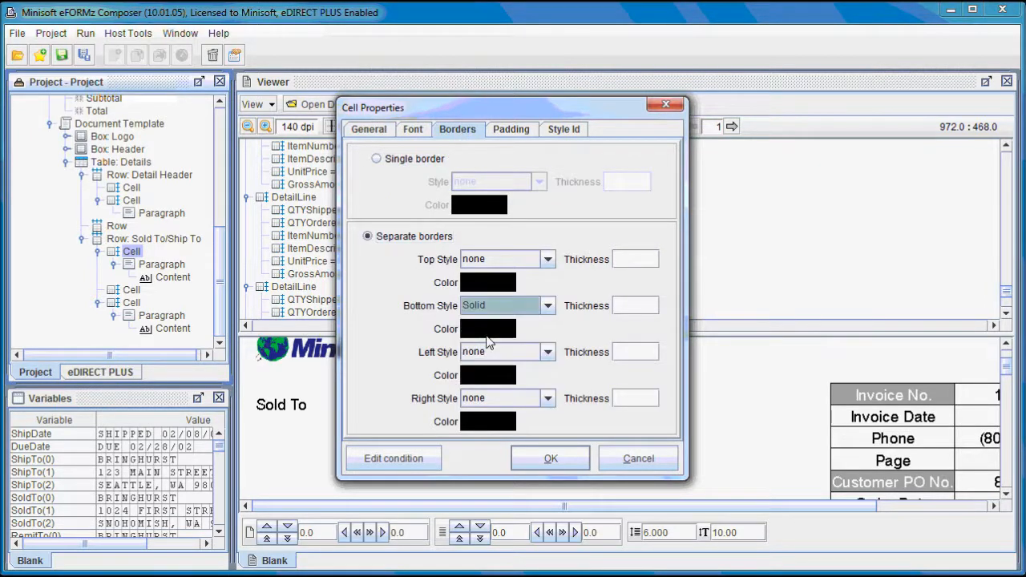
left_click(622, 306)
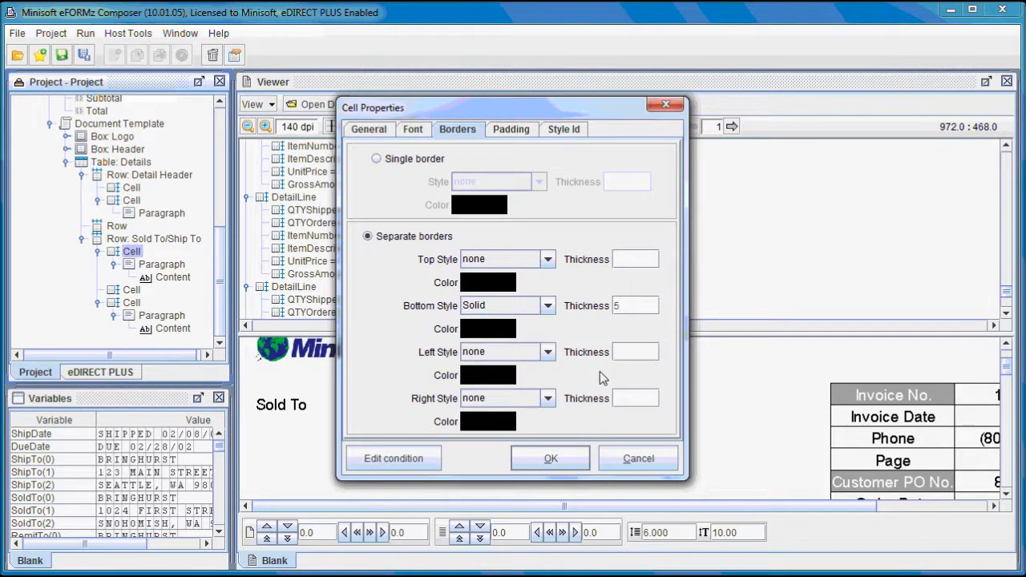
left_click(553, 461)
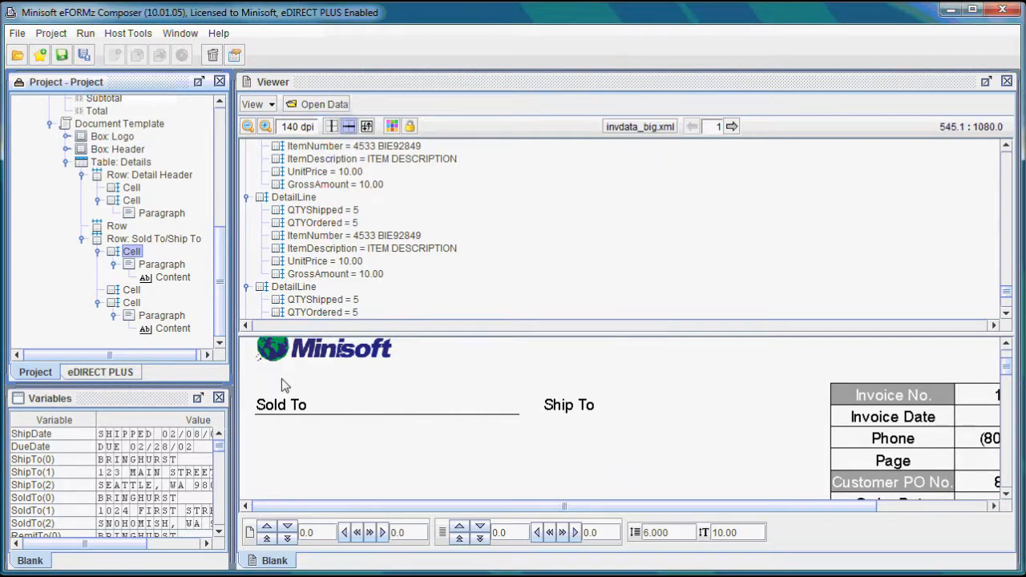
Give the "Ship To" cell separate borders with a solid bottom border of thickness 5.
right_click(132, 304)
mouse_move(233, 310)
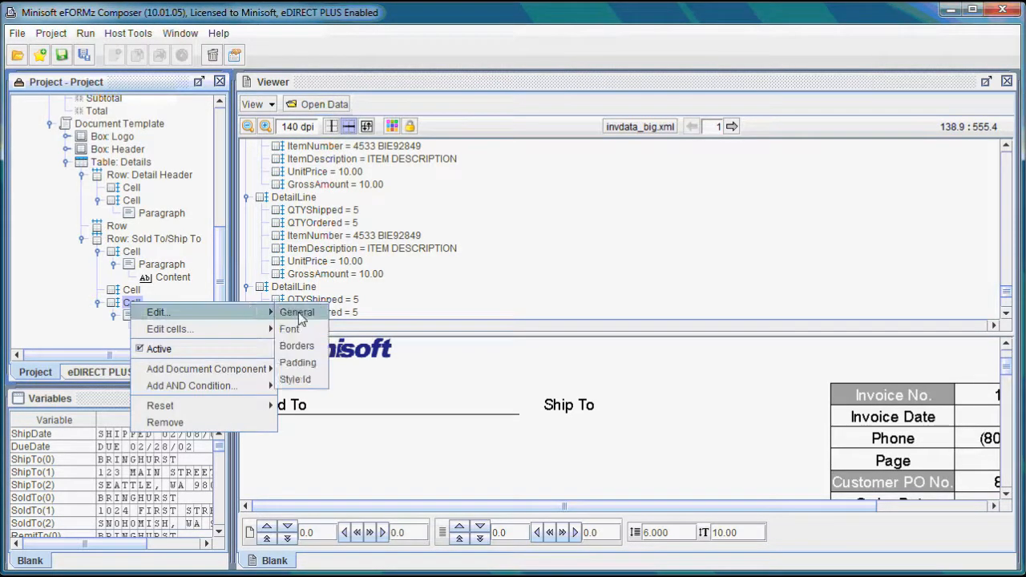
left_click(298, 345)
left_click(413, 237)
left_click(475, 307)
left_click(485, 337)
left_click(651, 306)
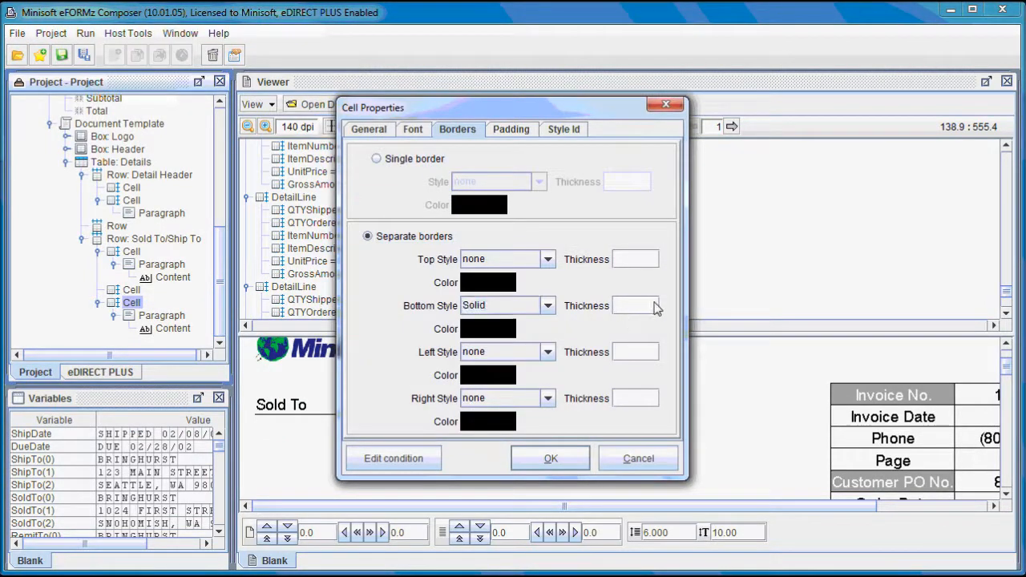
type("5")
left_click(566, 459)
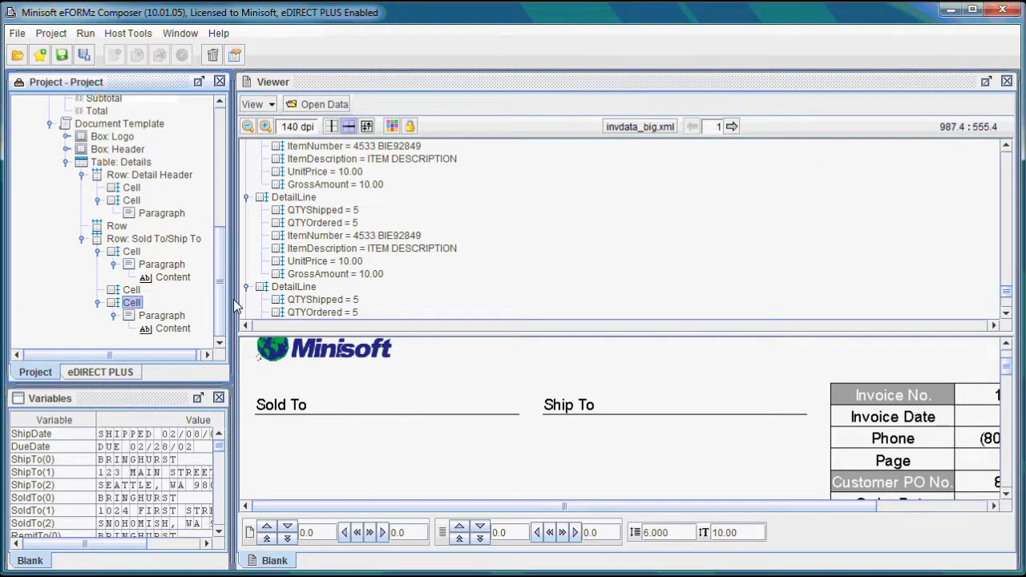
Duplicate the Sold To/Ship To row at the end of the Details table and expand the copy.
left_click(126, 240)
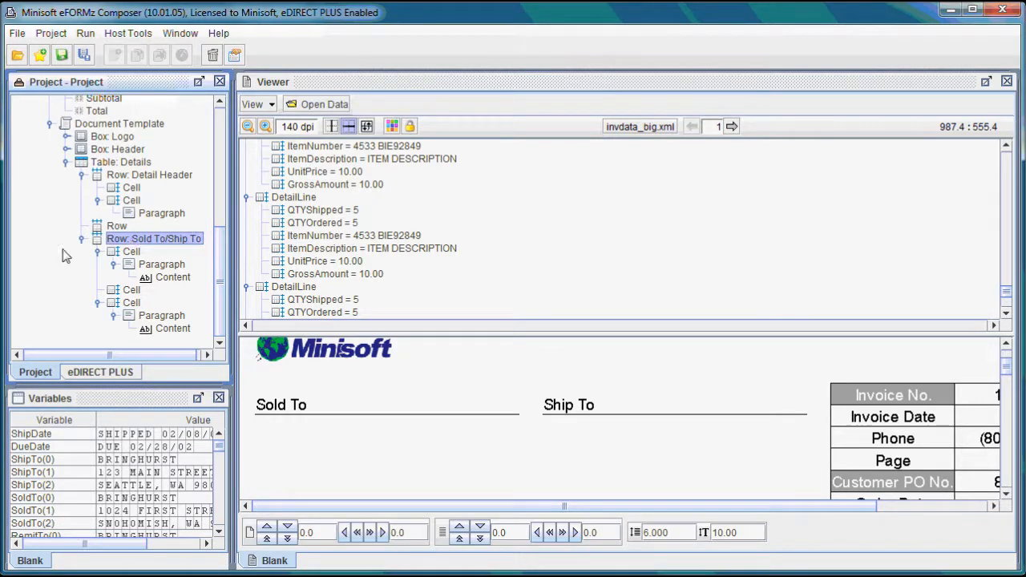
left_click(82, 175)
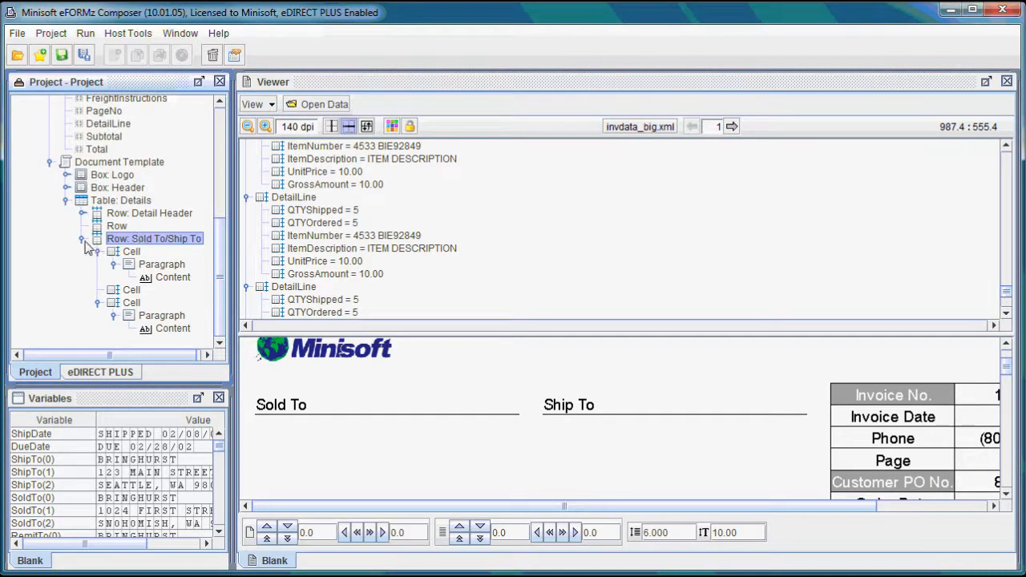
left_click(83, 239)
left_click_drag(141, 332, 147, 341)
left_click(82, 341)
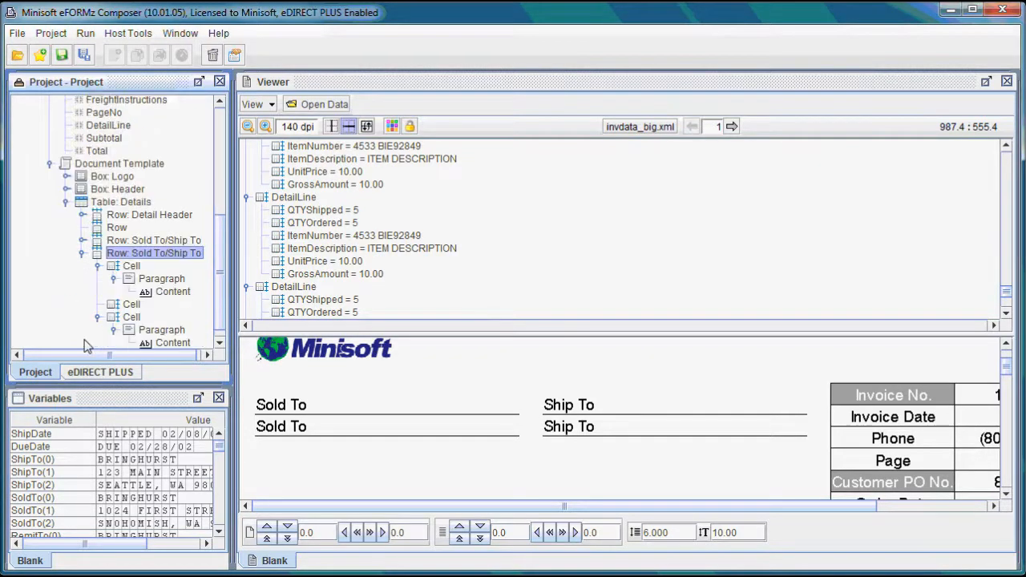
Switch the first cell of the duplicated Sold To/Ship To row to a single border with style none.
right_click(136, 267)
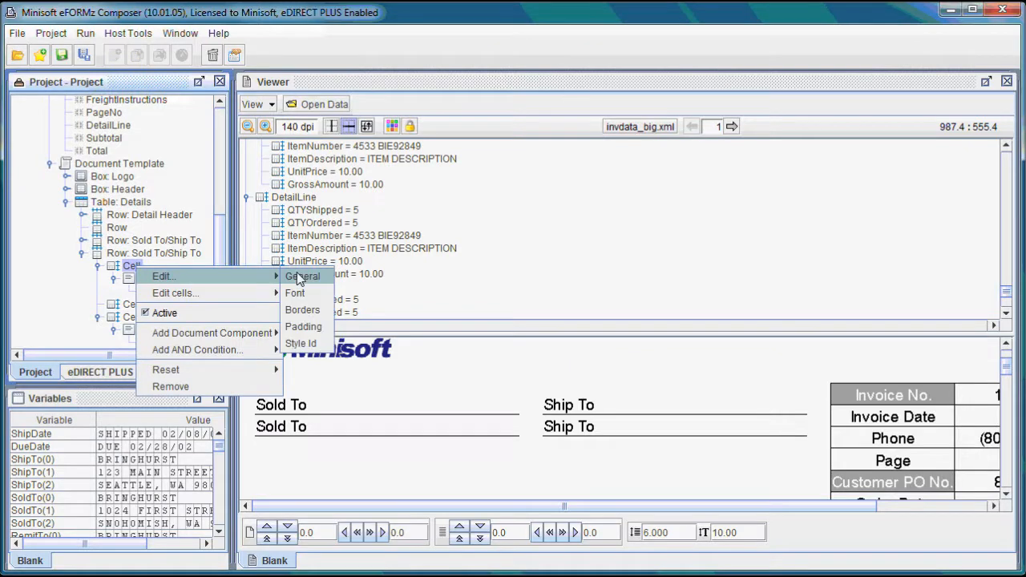
left_click(299, 271)
left_click(515, 130)
left_click(472, 130)
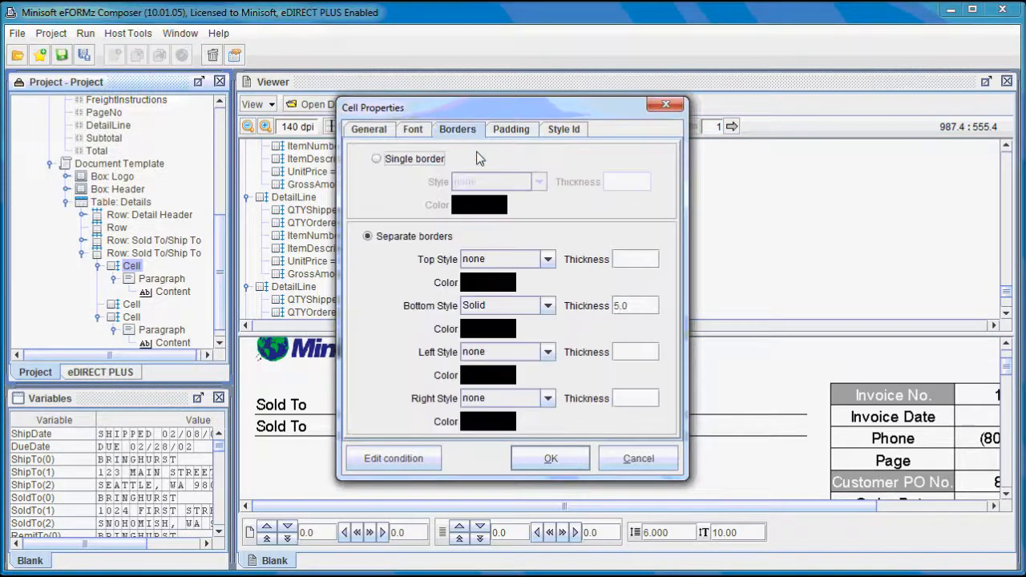
left_click(420, 159)
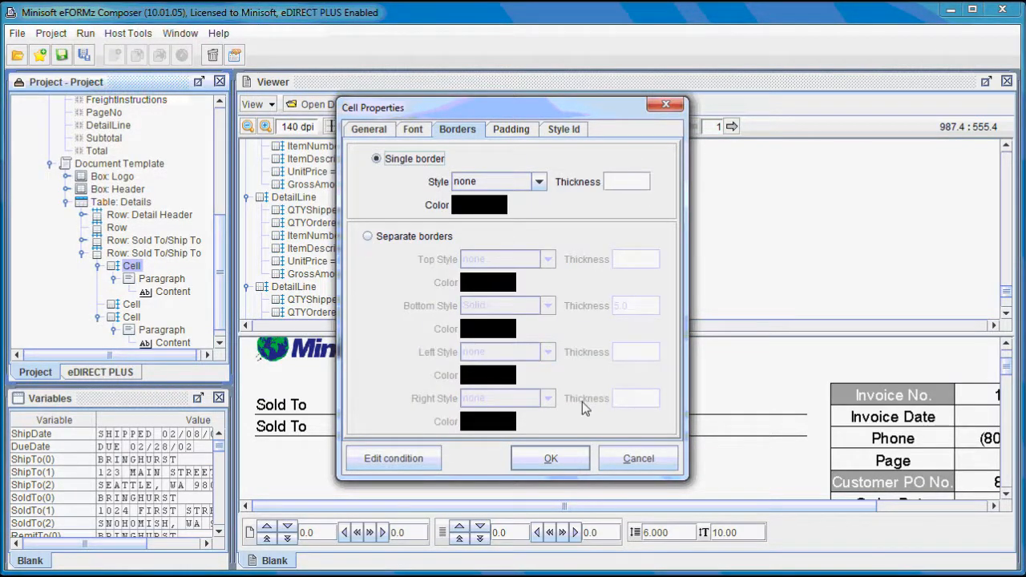
left_click(556, 458)
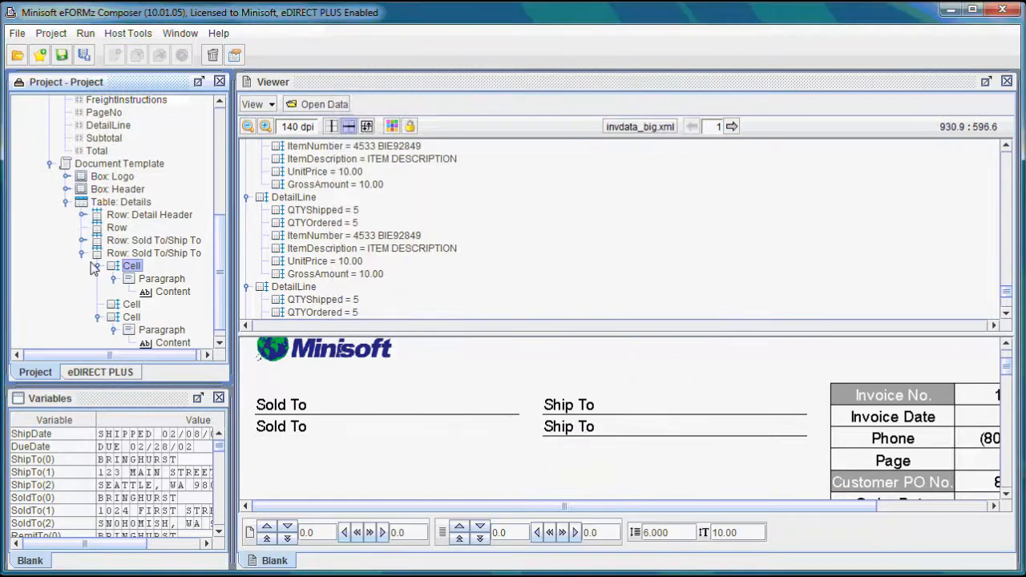
Switch the last cell of the duplicated Sold To/Ship To row to a single border with style none.
right_click(130, 317)
mouse_move(256, 323)
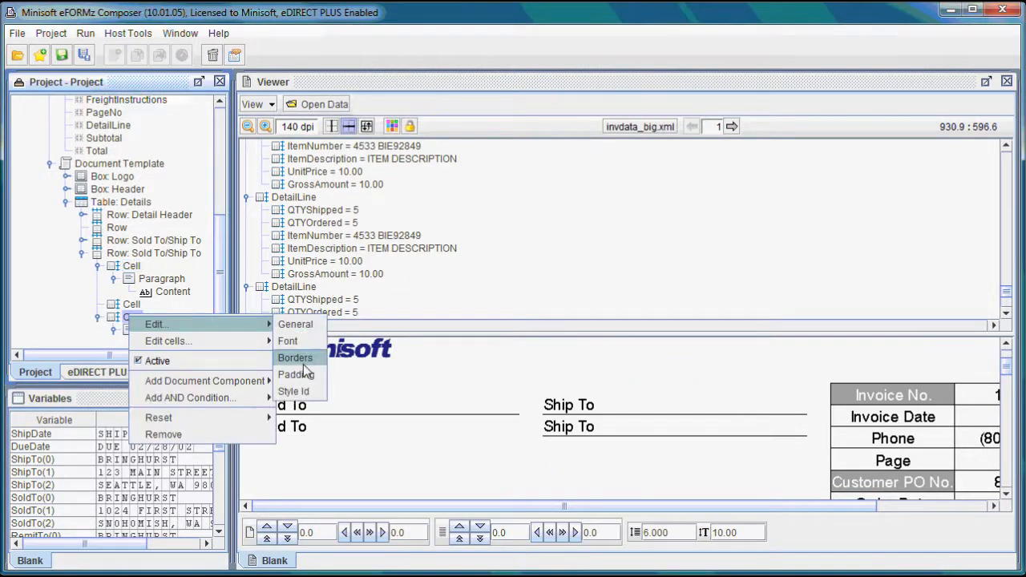
left_click(304, 364)
left_click(420, 159)
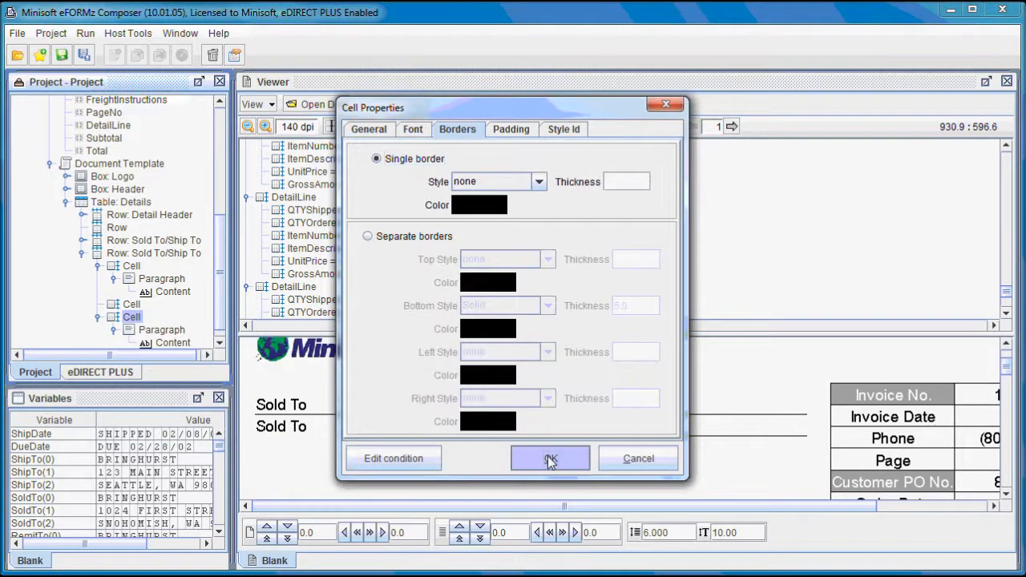
left_click(550, 458)
Remove the "Sold To" text content from the first cell's paragraph in the duplicated row.
left_click(173, 291)
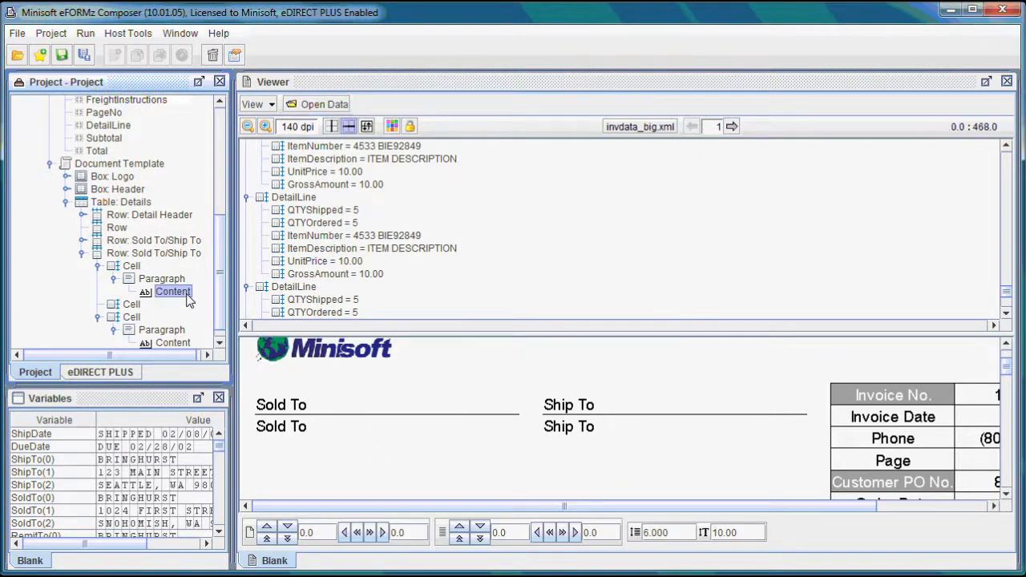
right_click(183, 294)
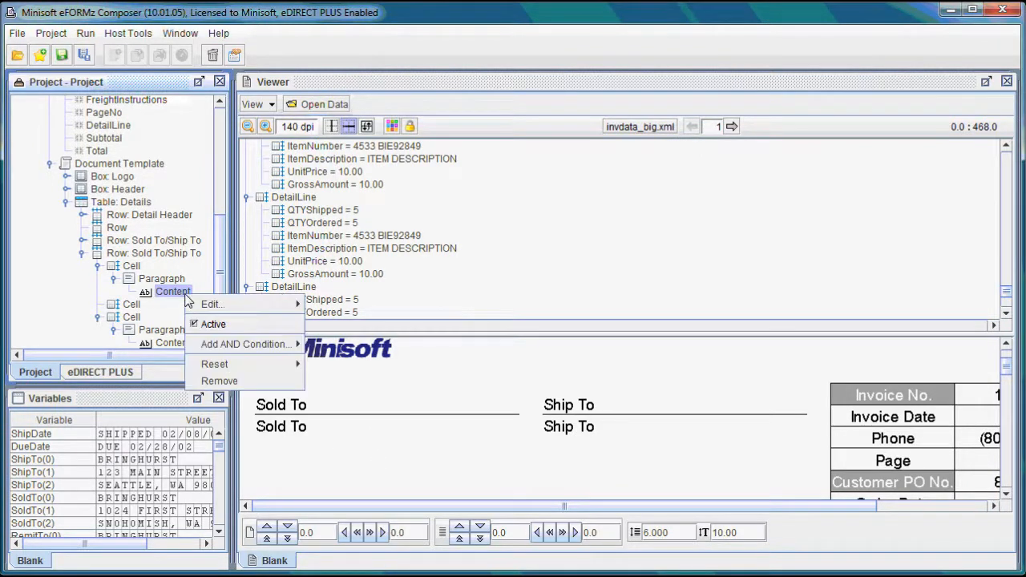
left_click(232, 379)
left_click(478, 323)
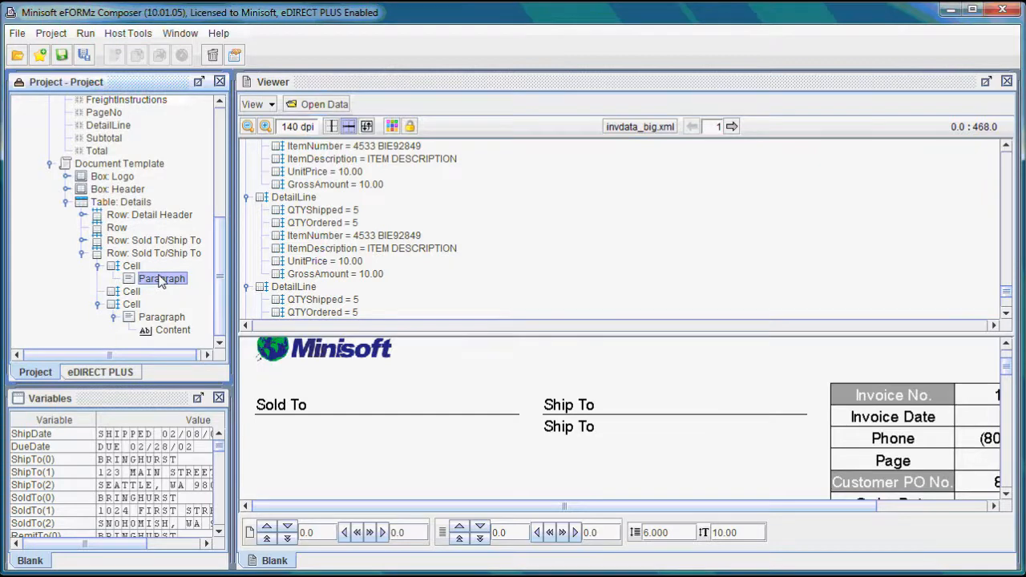
Add a variable value using the SoldTo variable to the first cell's empty paragraph in the duplicated row.
right_click(162, 278)
mouse_move(212, 323)
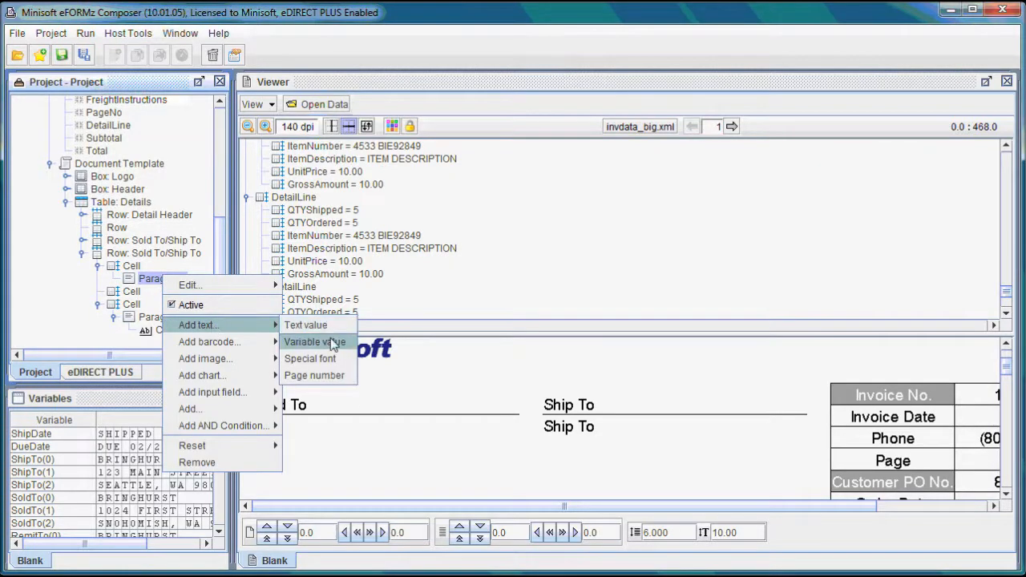
left_click(311, 341)
left_click(507, 184)
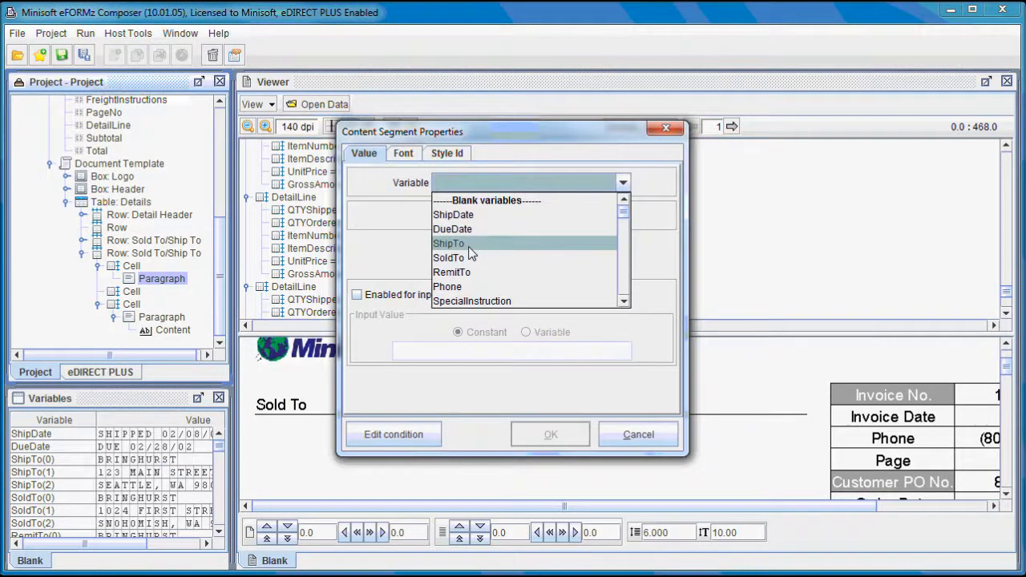
left_click(521, 263)
left_click(549, 433)
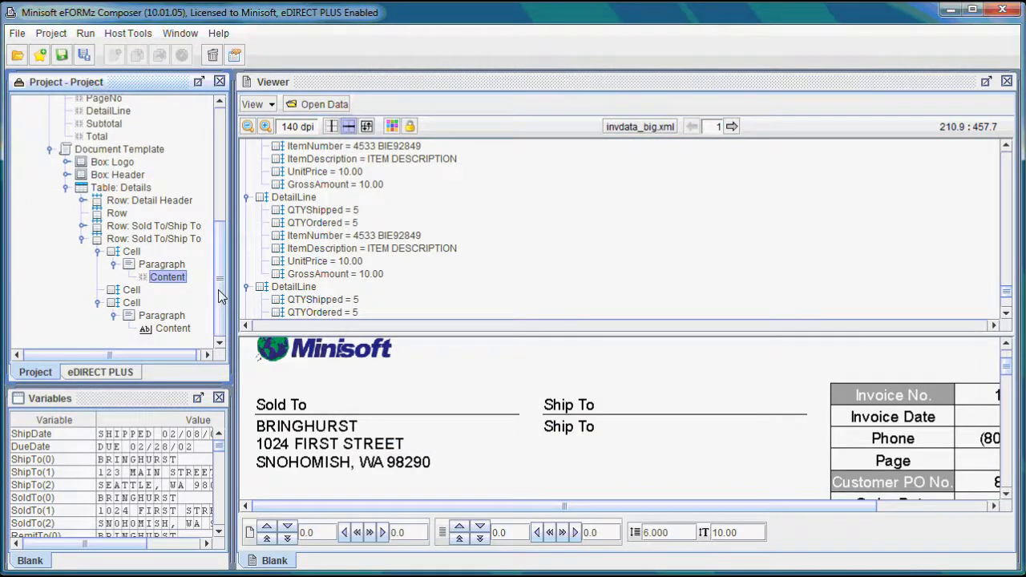
Remove the "Ship To" text content from the last cell's paragraph in the duplicated Sold To/Ship To row.
right_click(178, 329)
left_click(213, 415)
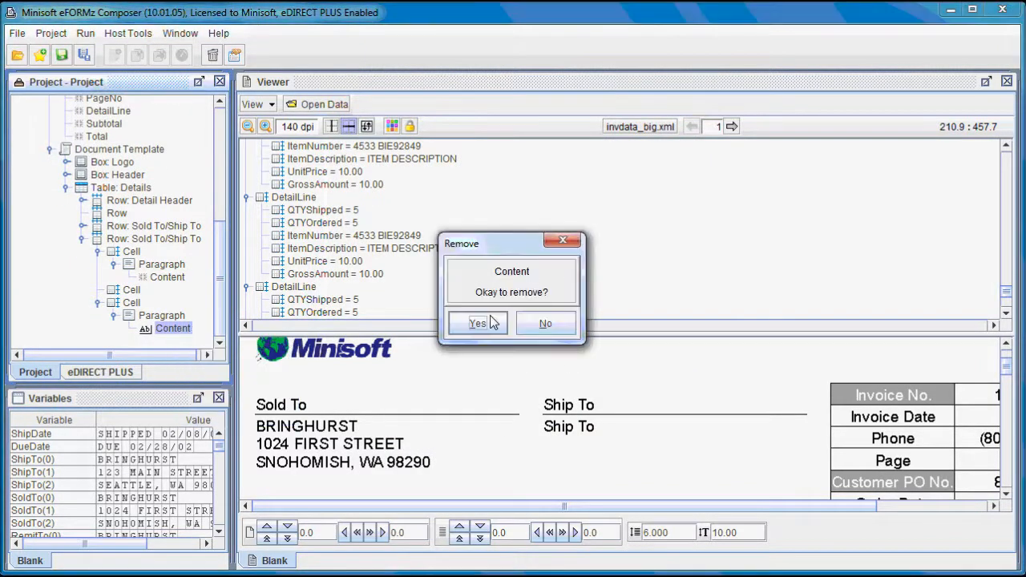
left_click(484, 320)
Add a variable value using the ShipTo variable to the last cell's empty paragraph in the duplicated row.
right_click(184, 330)
mouse_move(221, 378)
left_click(354, 394)
left_click(513, 183)
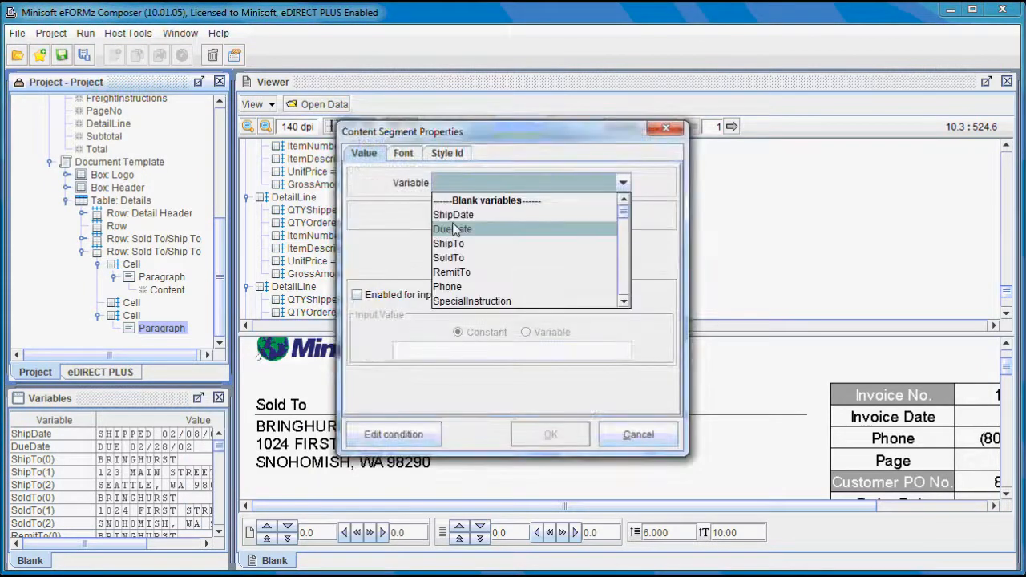
left_click(469, 258)
left_click(487, 186)
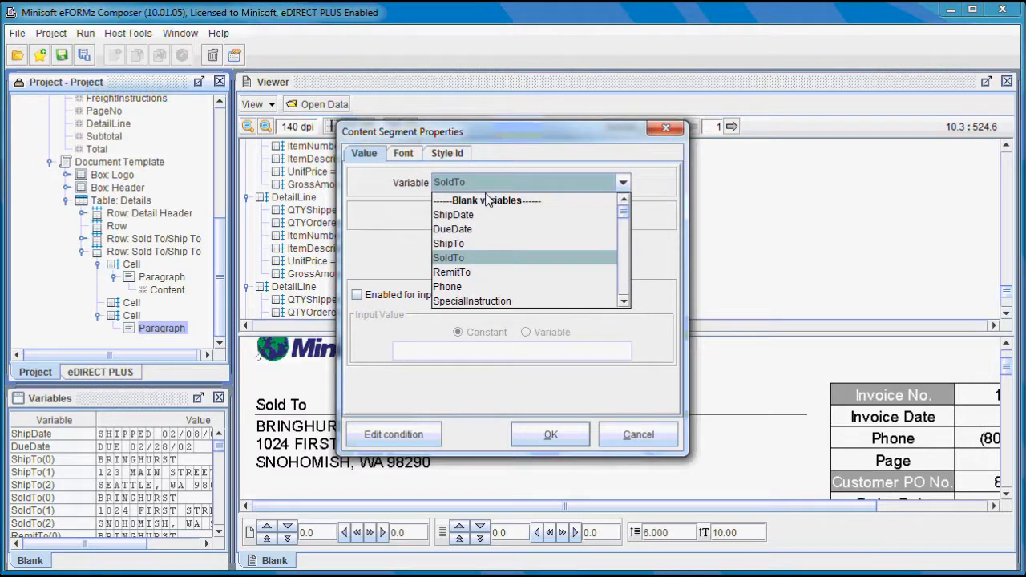
left_click(463, 232)
left_click(535, 435)
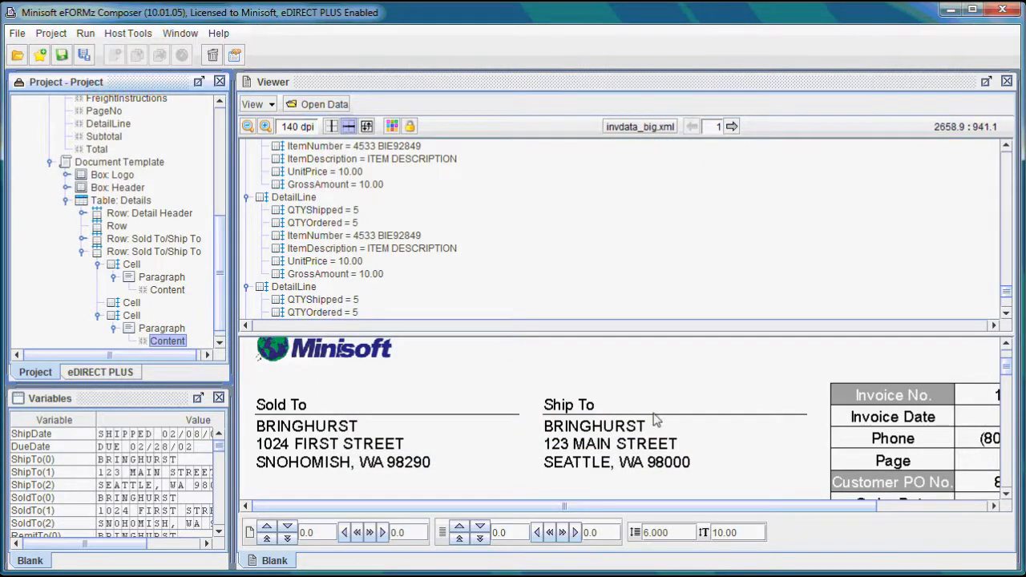
scroll(666, 435, "up", 3)
scroll(662, 433, "down", 9)
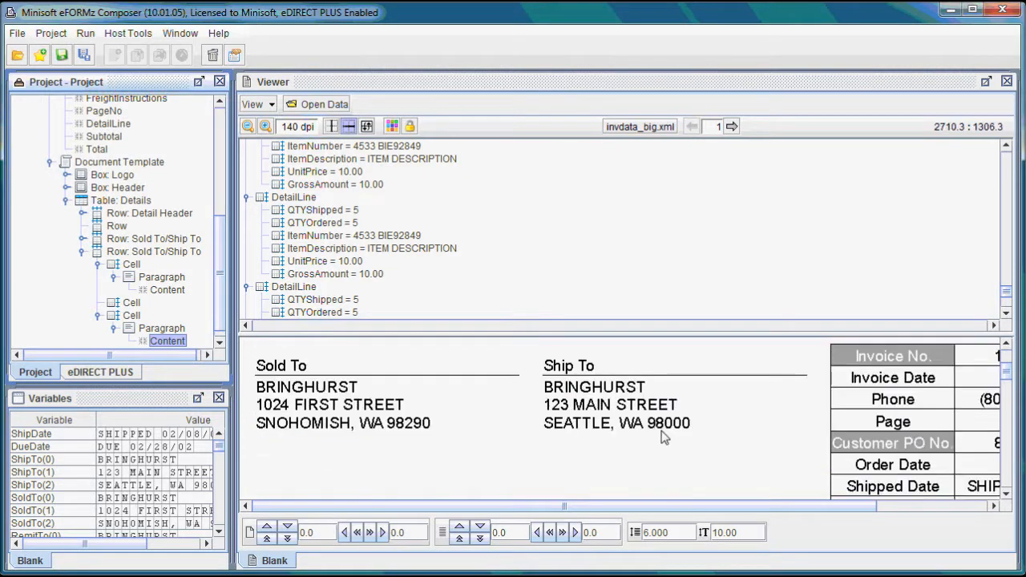
scroll(670, 433, "up", 9)
scroll(673, 441, "down", 2)
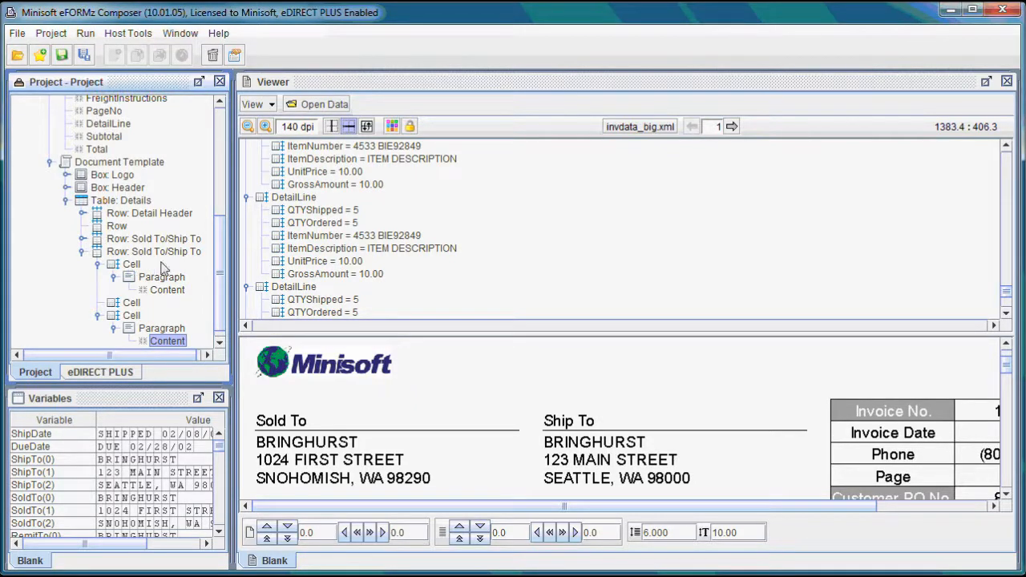
Duplicate the blank spacer row to the end of the Details table, below the address row.
left_click(83, 253)
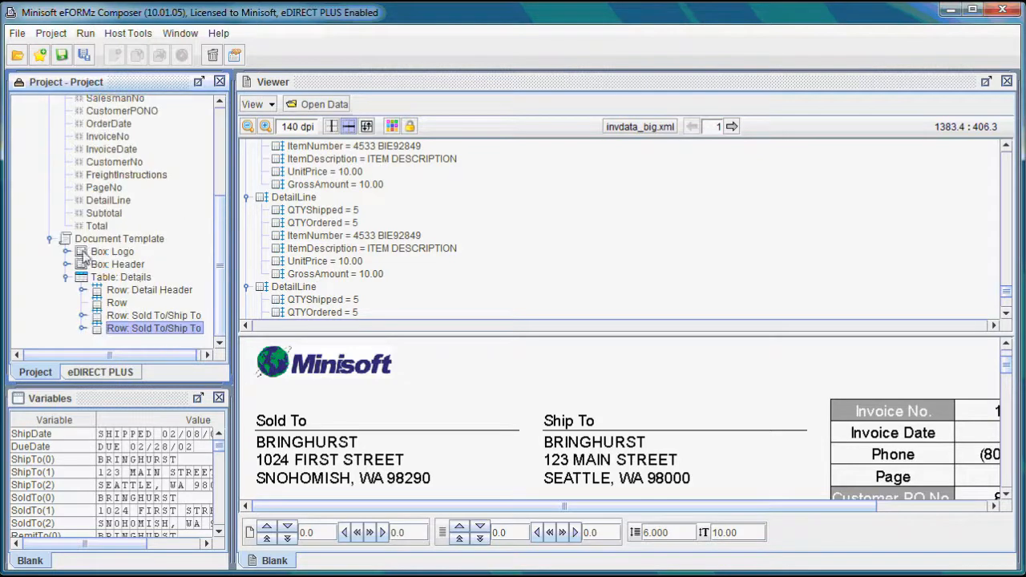
left_click(117, 303)
left_click_drag(117, 303, 119, 338)
Set the fixed row height of the new blank row at the end of the table to 100.0.
right_click(118, 340)
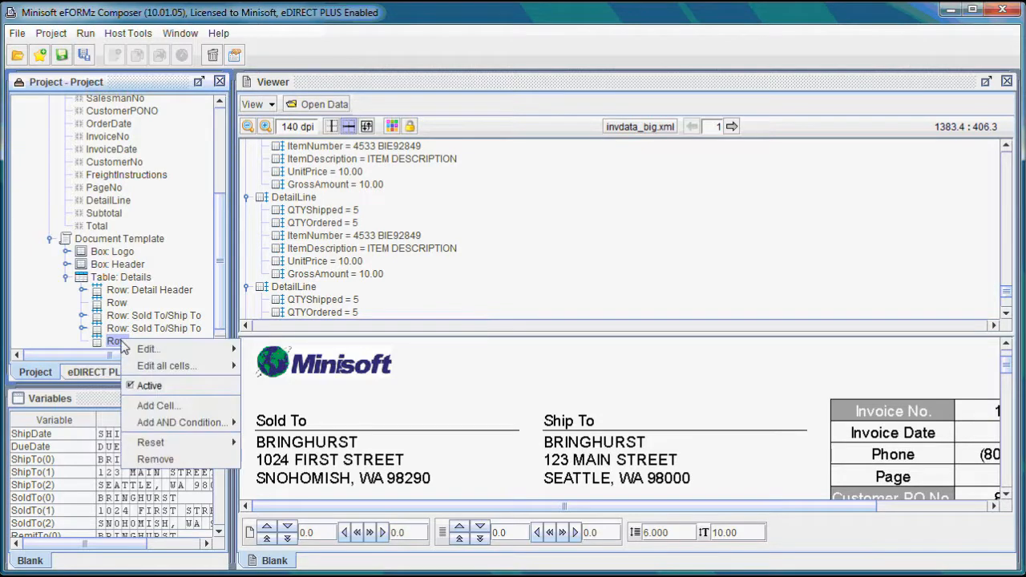
mouse_move(230, 350)
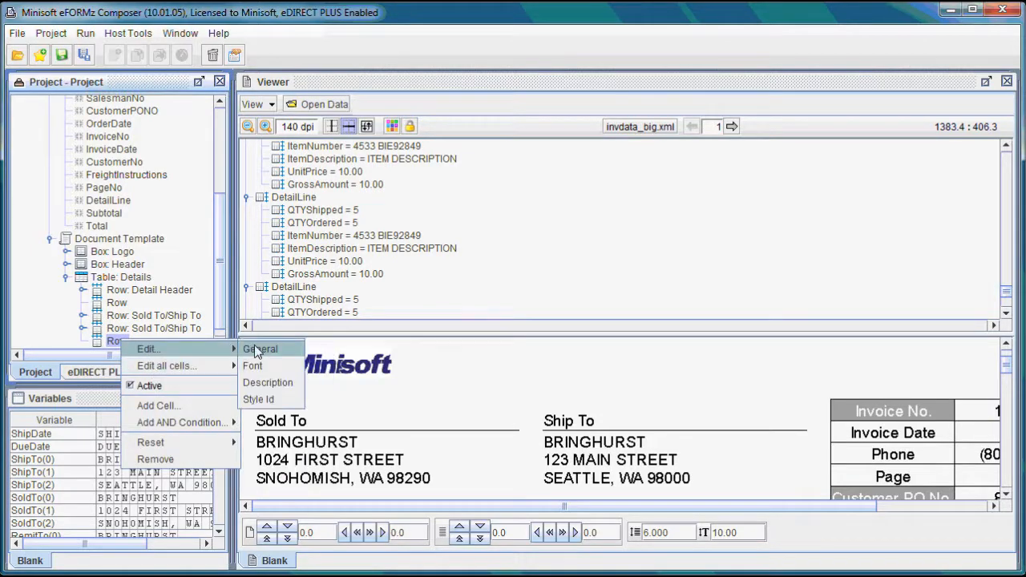
left_click(258, 350)
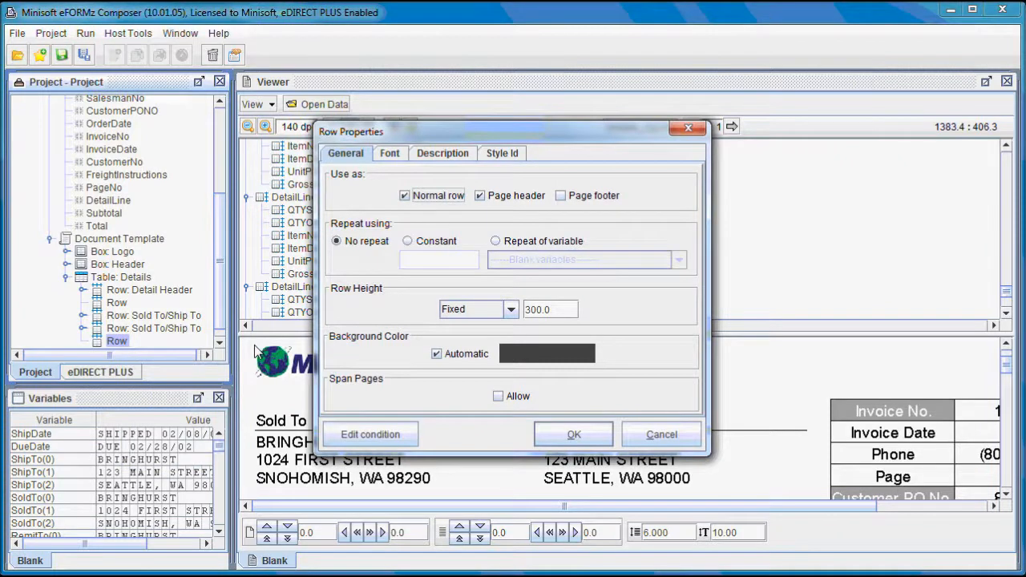
left_click(528, 311)
left_click(586, 440)
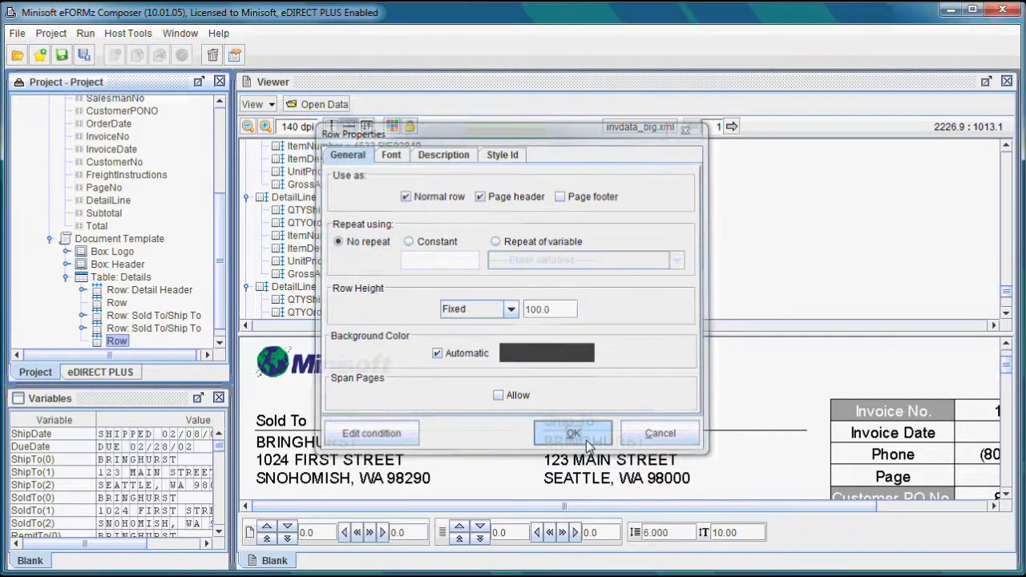
Duplicate the underlined Sold To/Ship To label row to the end of the Details table, below the new blank row.
scroll(218, 303, "down", 1)
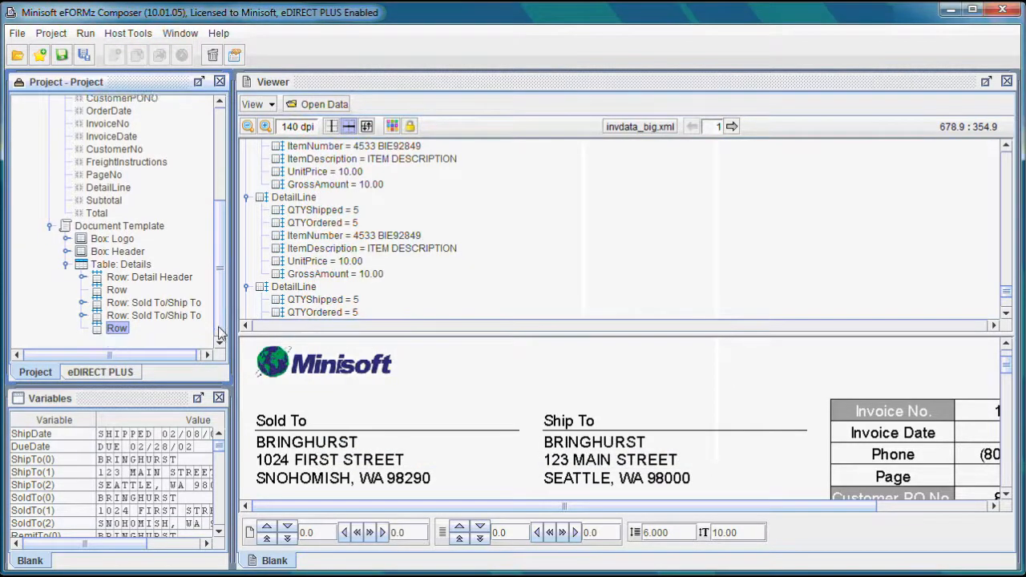
left_click(183, 304)
left_click_drag(170, 308, 215, 331)
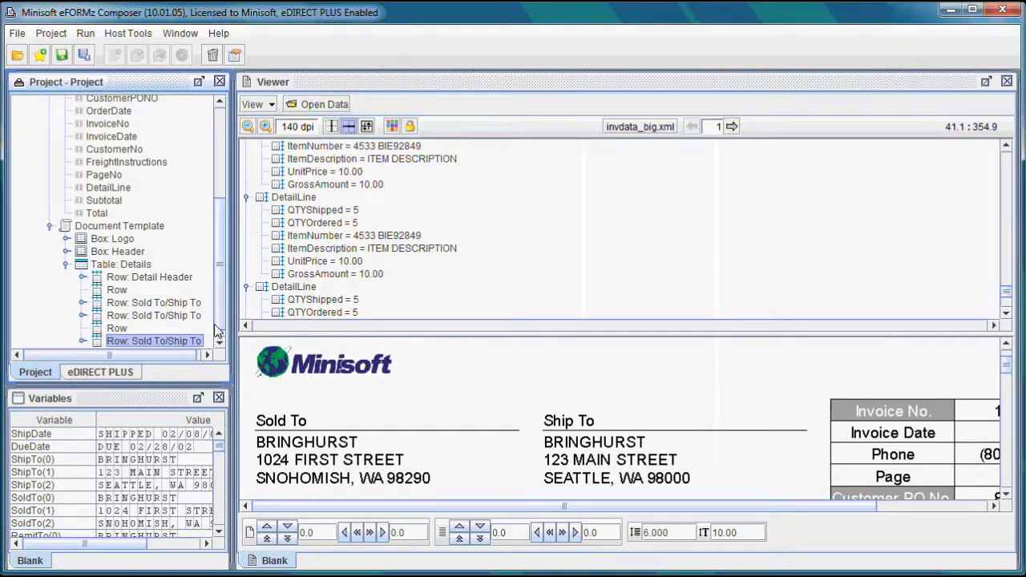
scroll(216, 331, "down", 1)
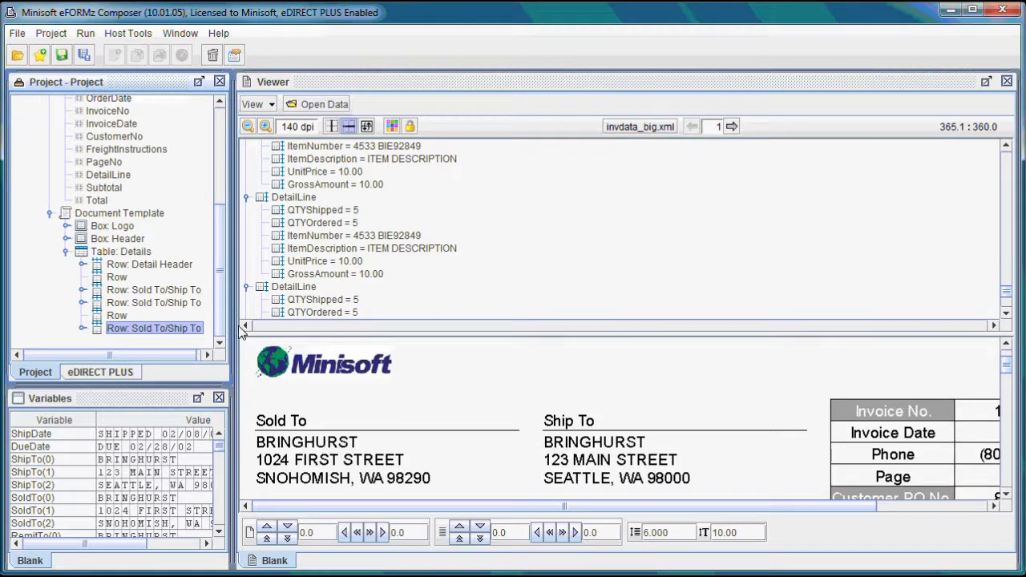
Change the first cell's text in the new label row to "Remit To".
left_click(84, 328)
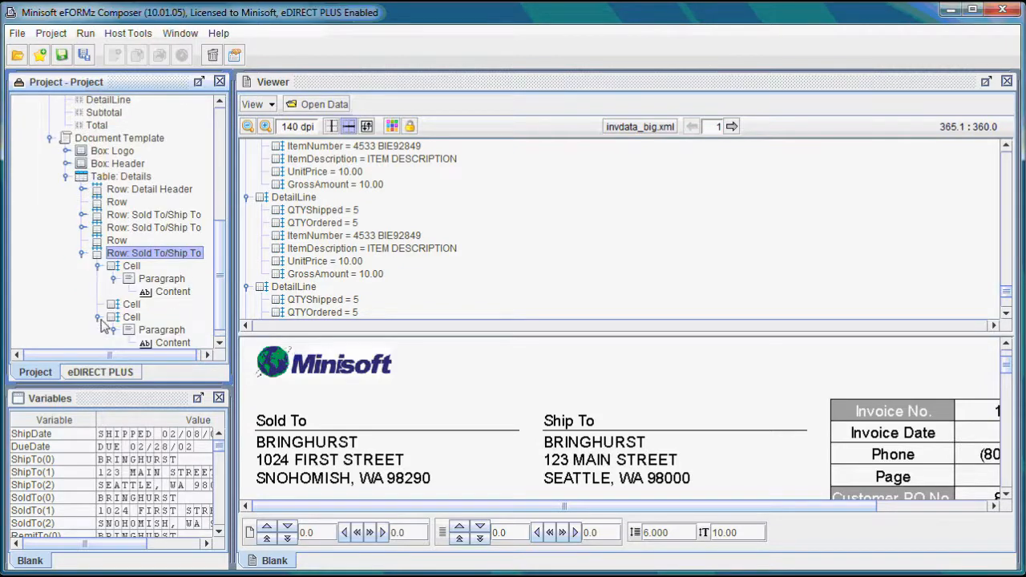
left_click_drag(217, 306, 212, 317)
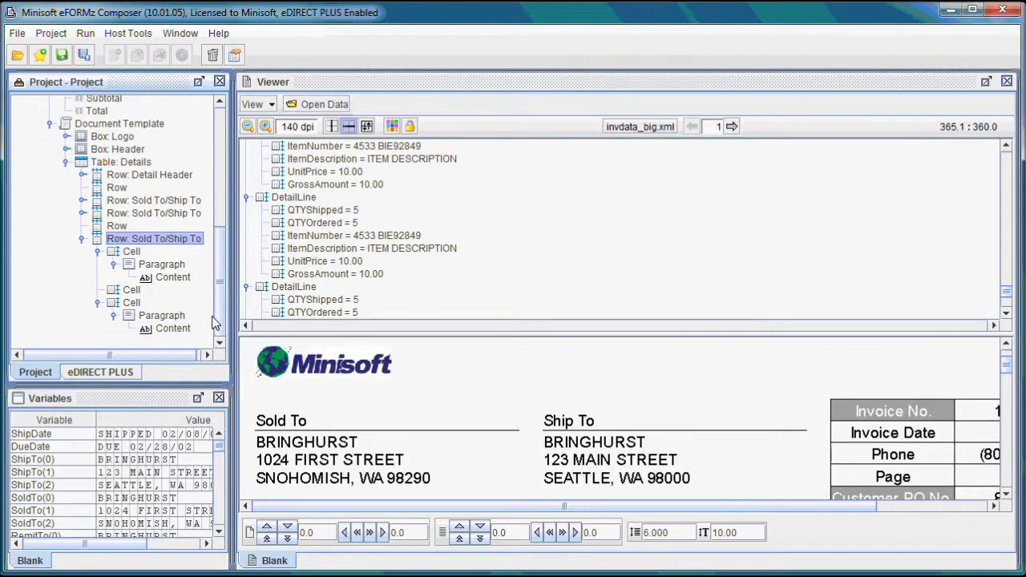
right_click(172, 278)
mouse_move(186, 295)
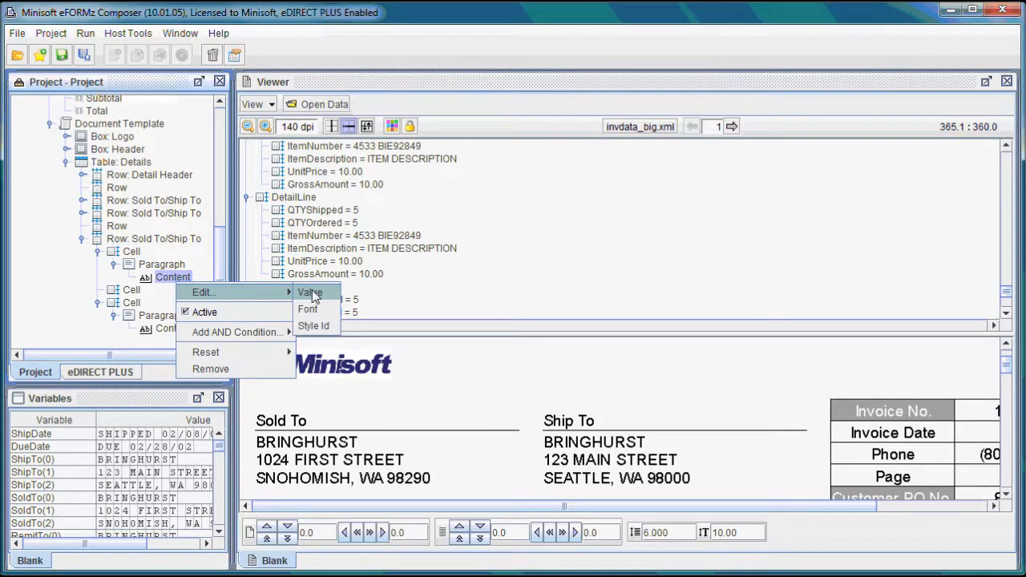
left_click(316, 295)
left_click_drag(423, 167, 332, 147)
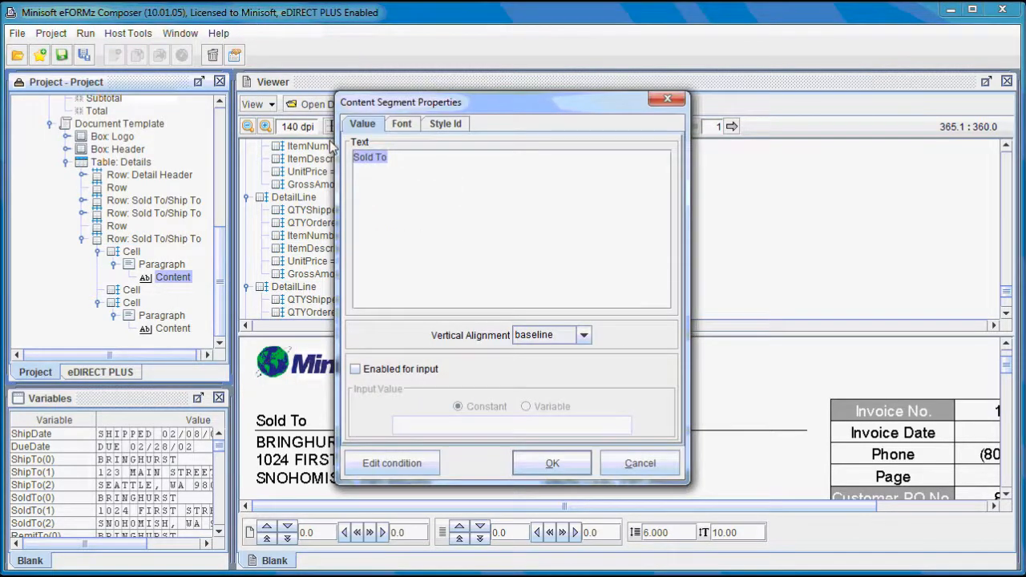
type("R")
key("Caps_Lock")
type("emit")
key("Caps_Lock")
type("T")
key("Caps_Lock")
type("o")
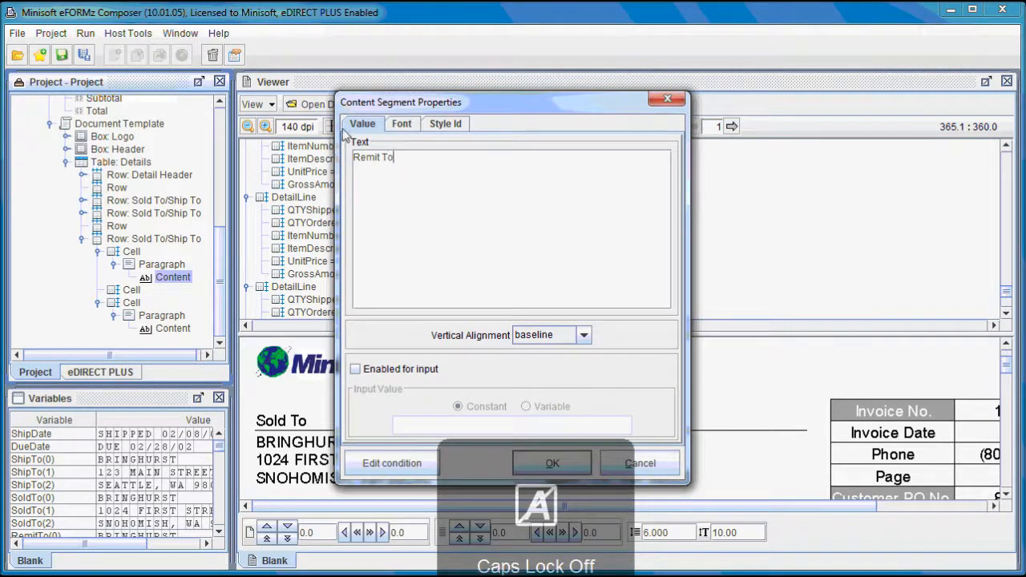
left_click(552, 463)
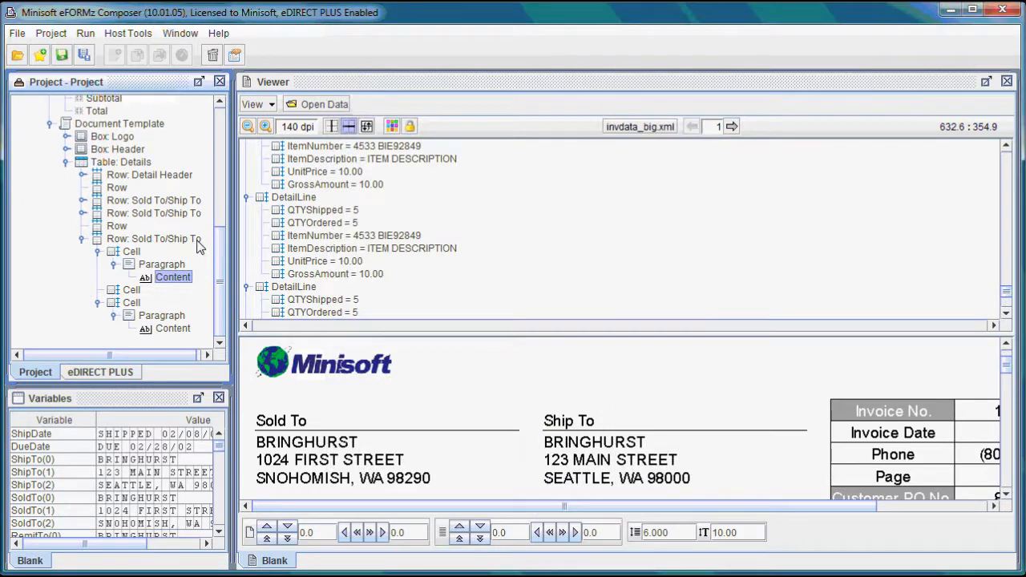
Switch the last cell of the Remit To label row to a single border with style none.
left_click_drag(1007, 365, 1008, 382)
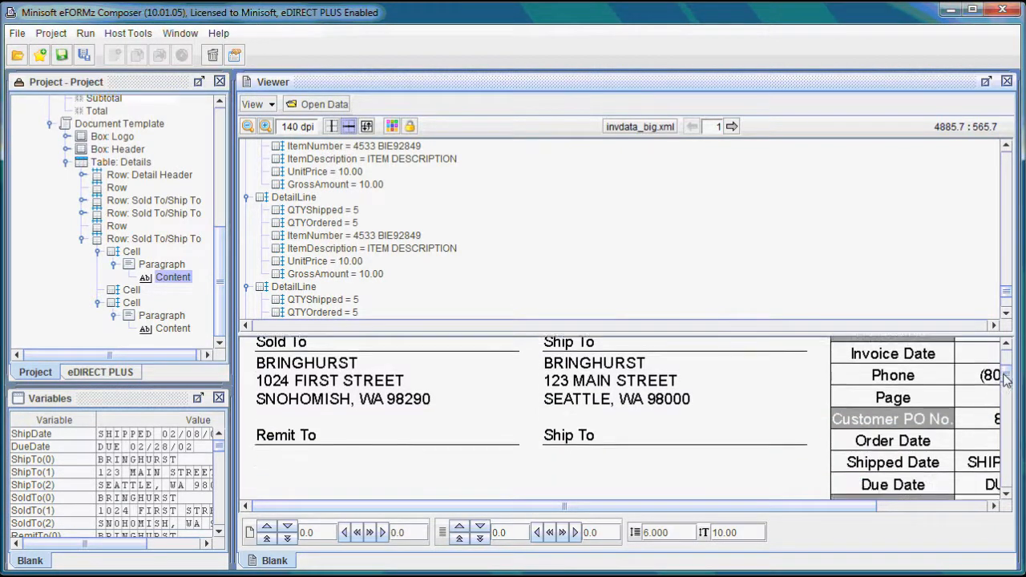
right_click(133, 305)
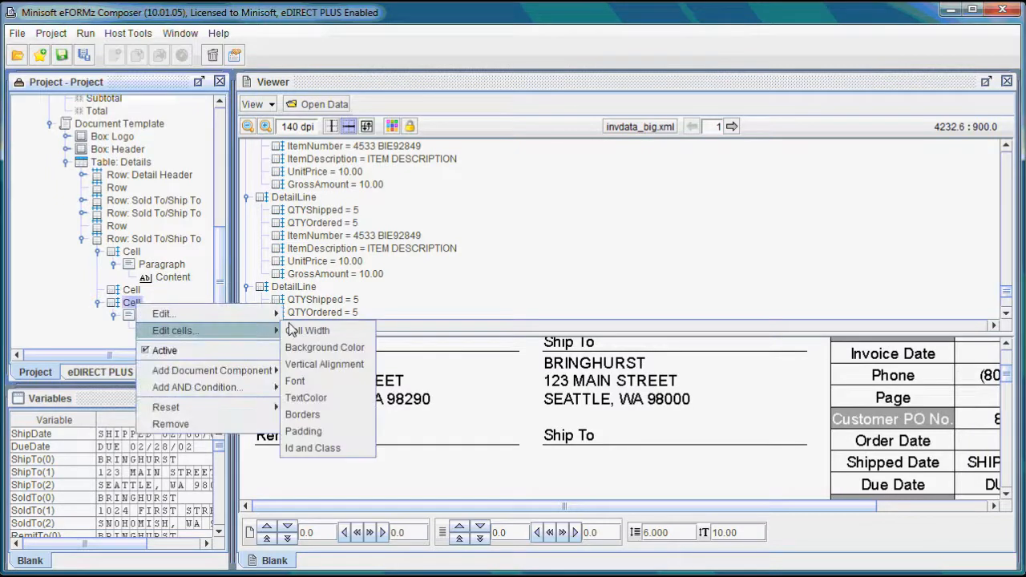
left_click(293, 319)
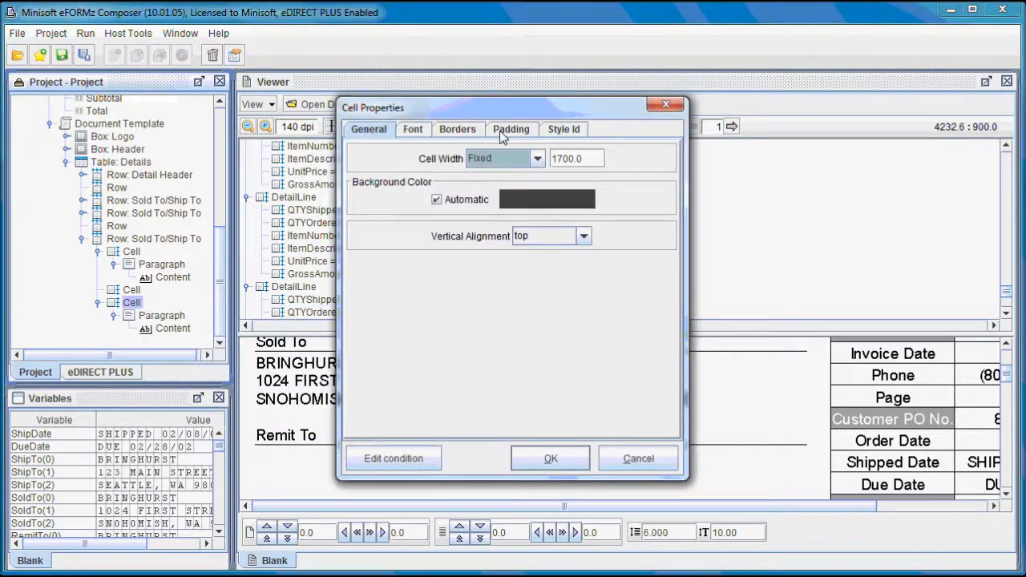
left_click(476, 133)
left_click(375, 157)
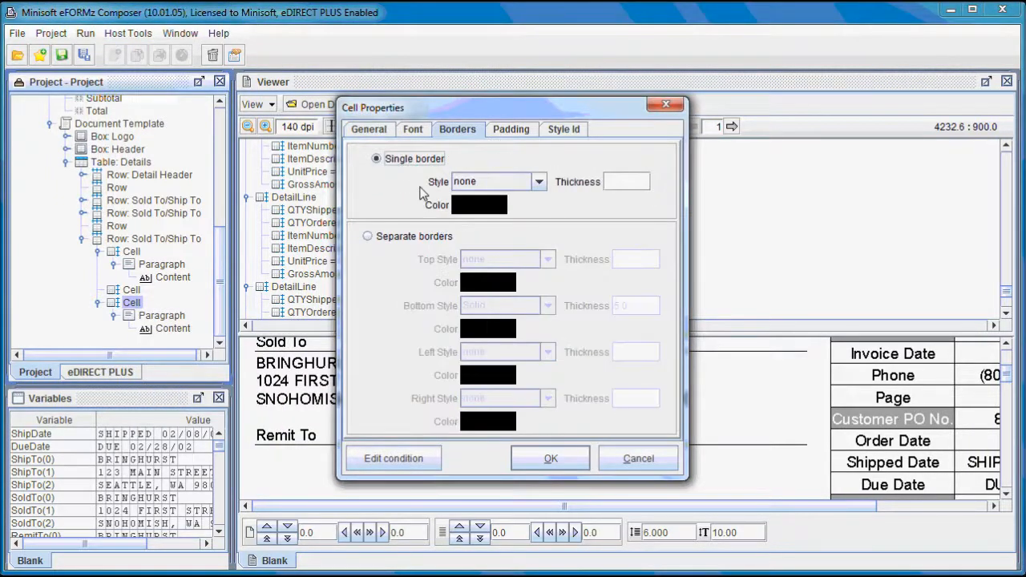
left_click(560, 451)
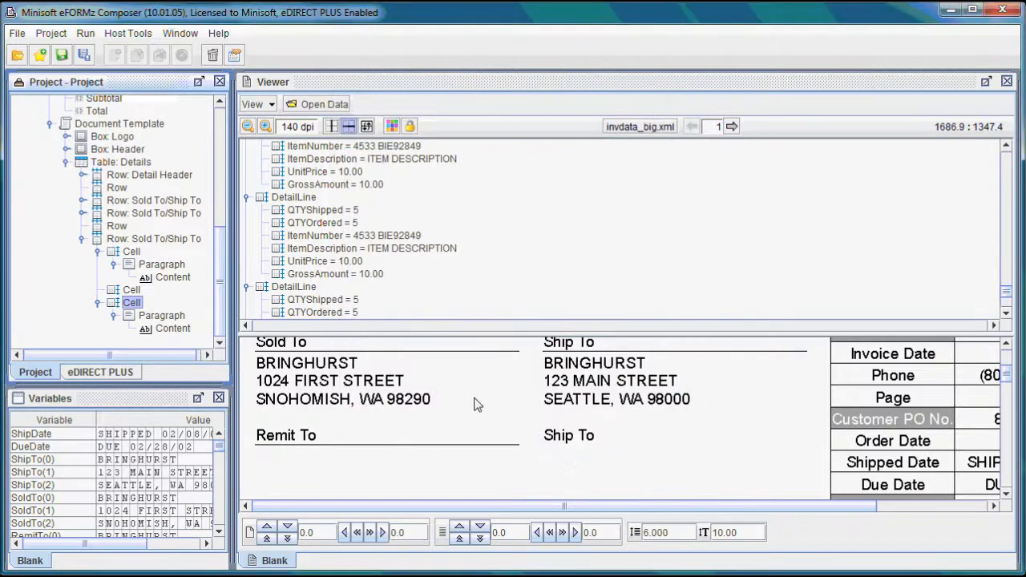
Change the last cell's text in the Remit To label row to "Special Instructions".
right_click(163, 324)
mouse_move(255, 335)
left_click(294, 334)
left_click_drag(437, 162, 354, 156)
key("Caps_Lock")
type("A")
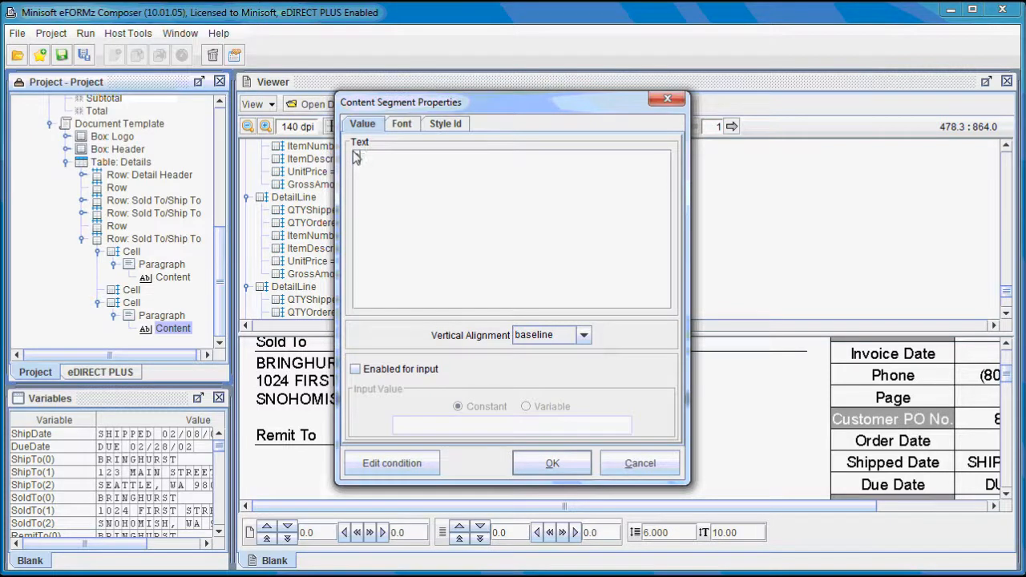
key("Caps_Lock")
type("pecial")
key("Caps_Lock")
type("I")
key("Caps_Lock")
type("nstructions")
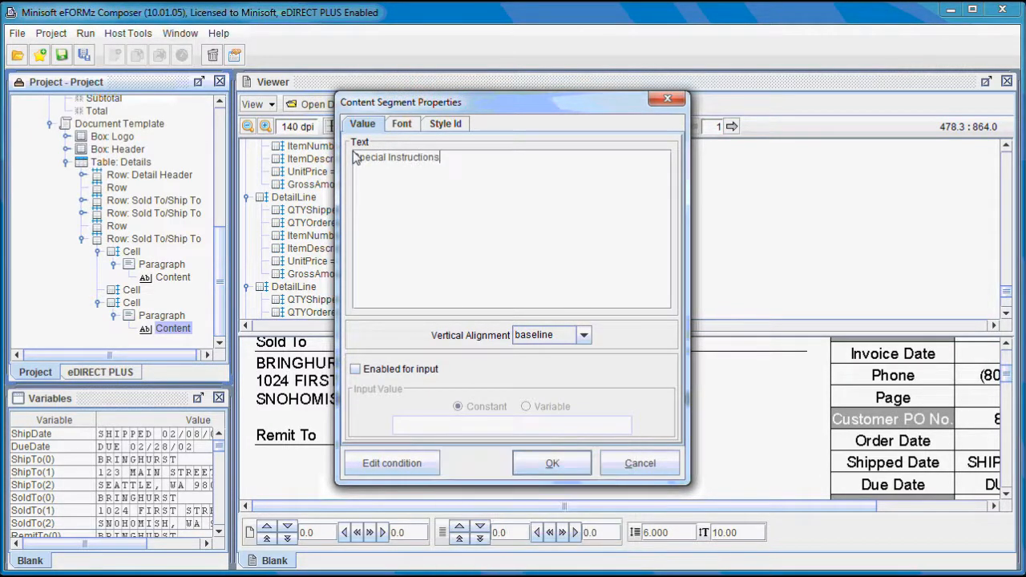
left_click(561, 466)
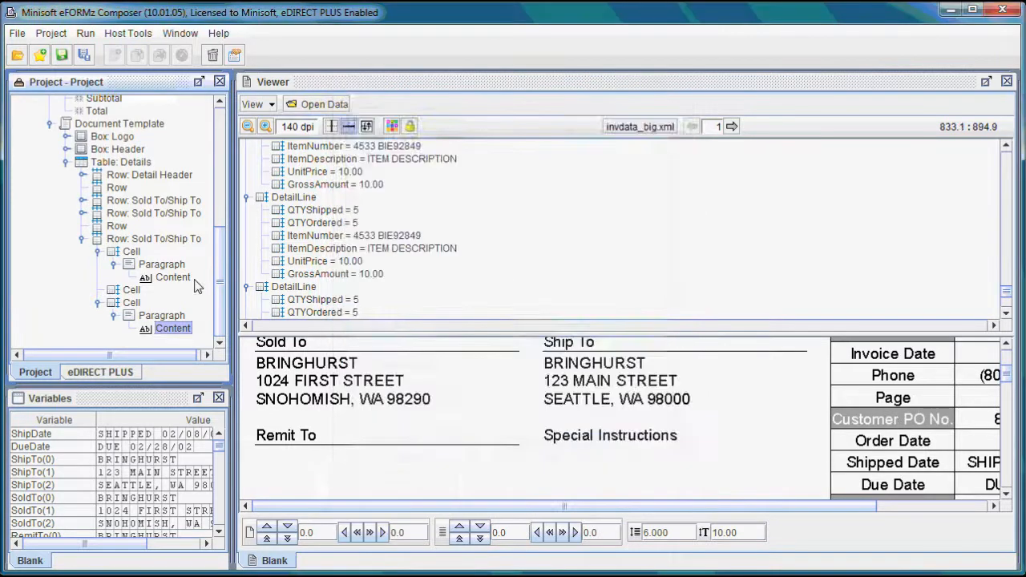
Replace the automatic background color of the Special Instructions paragraph with a light red swatch.
right_click(163, 316)
mouse_move(274, 329)
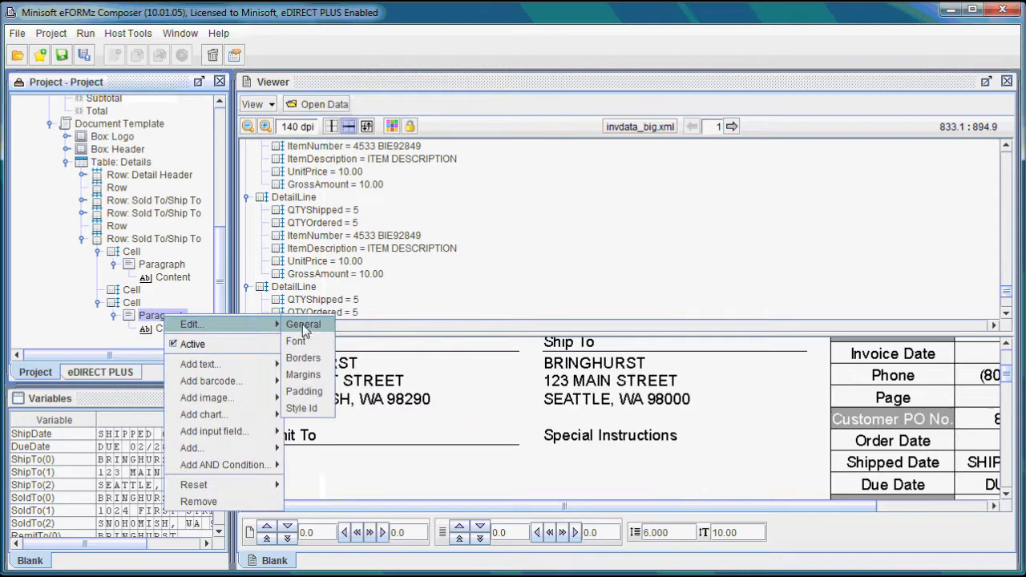
left_click(303, 326)
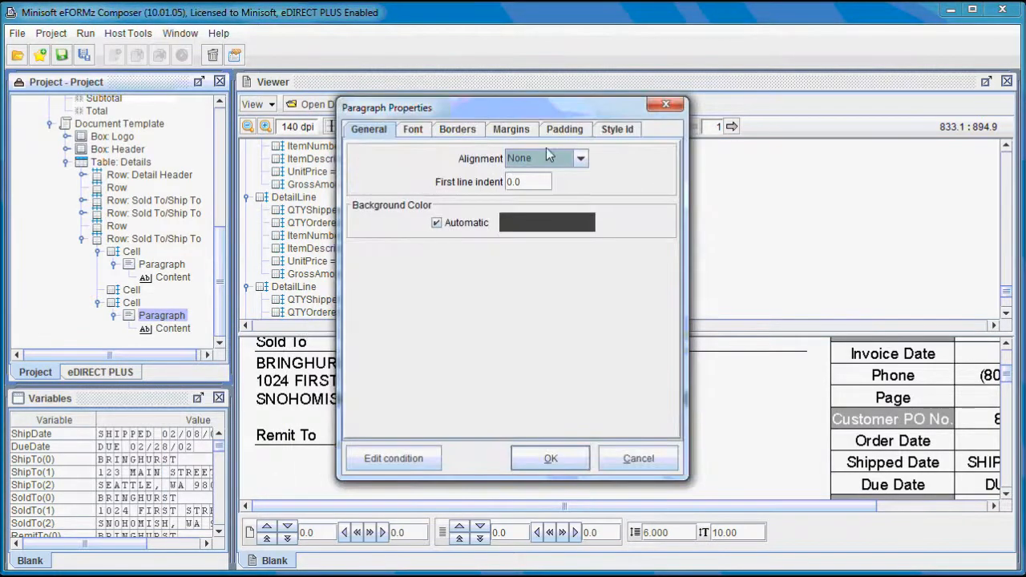
left_click(461, 228)
left_click(512, 227)
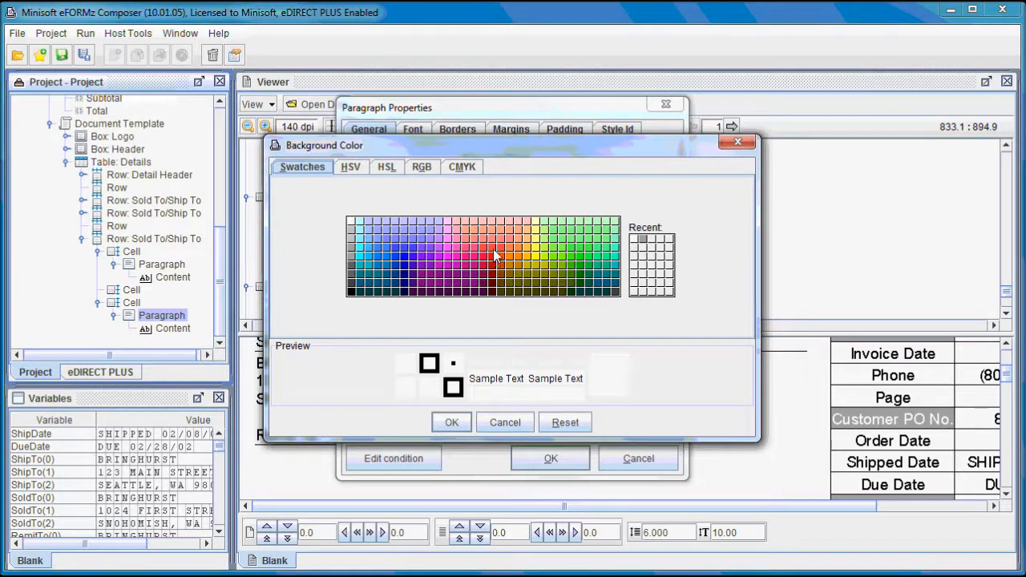
left_click(494, 255)
left_click(484, 248)
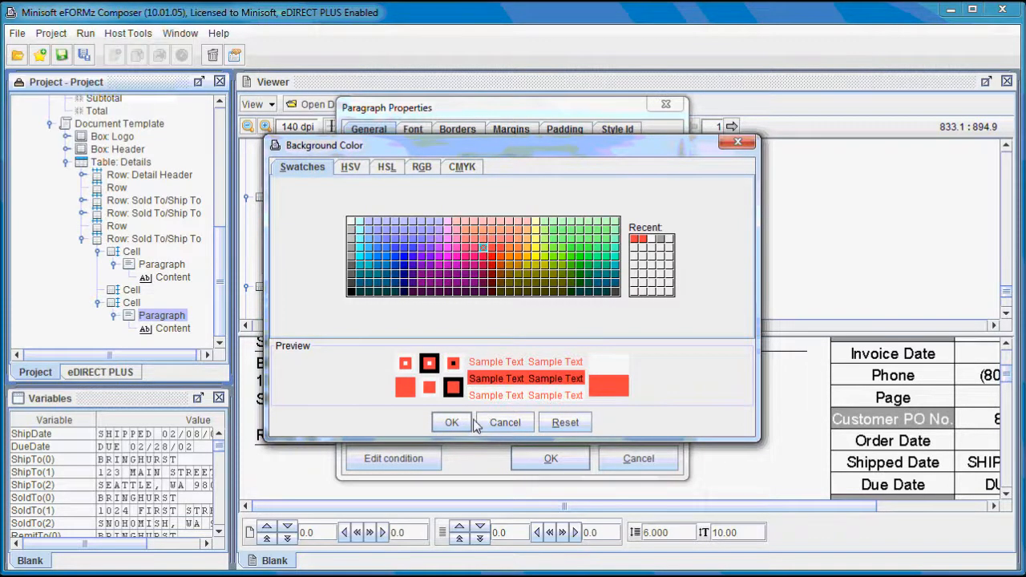
left_click(469, 422)
left_click(550, 459)
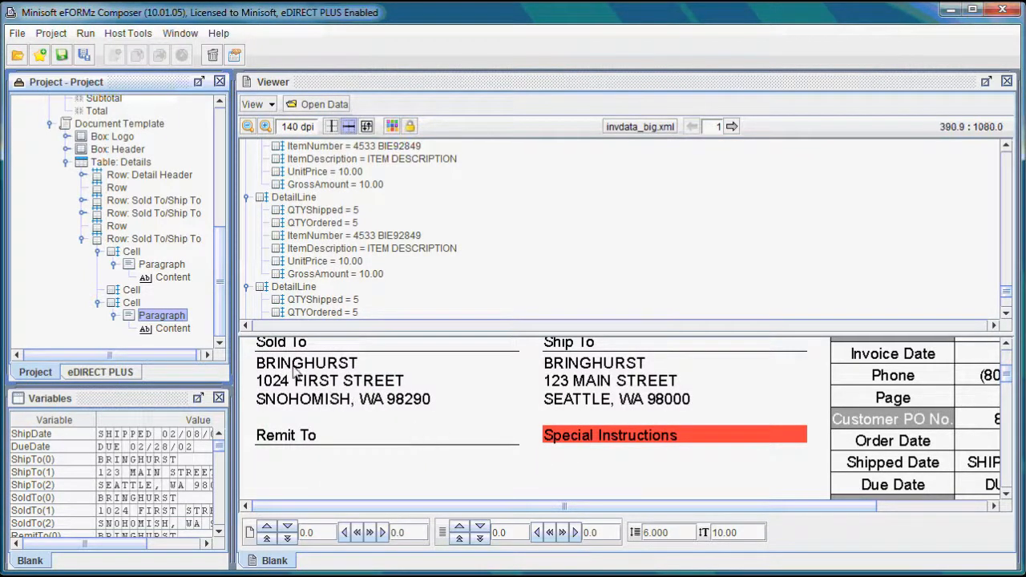
Replace the automatic text color of the "Special Instructions" content with white.
right_click(174, 328)
mouse_move(220, 343)
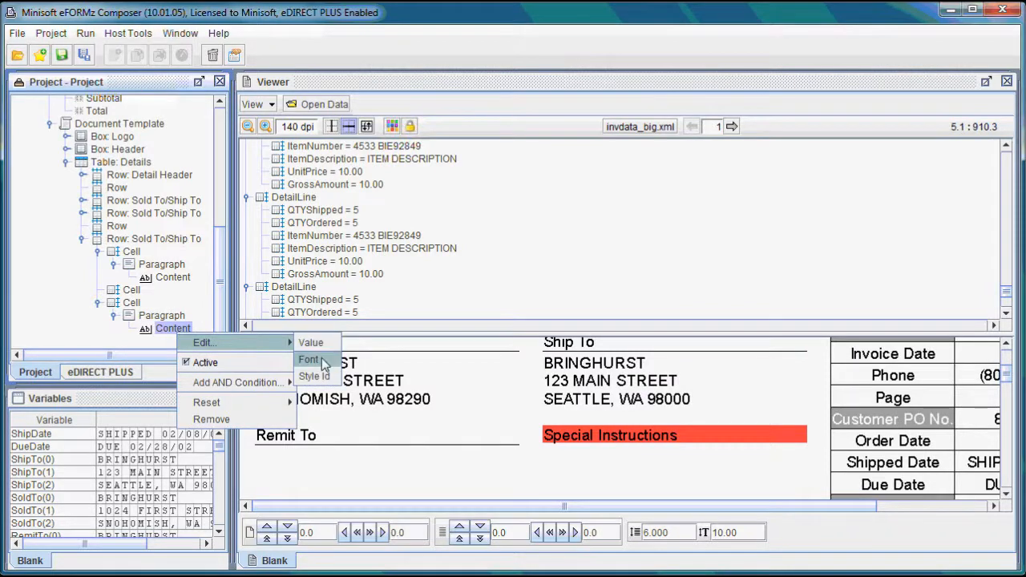
left_click(313, 360)
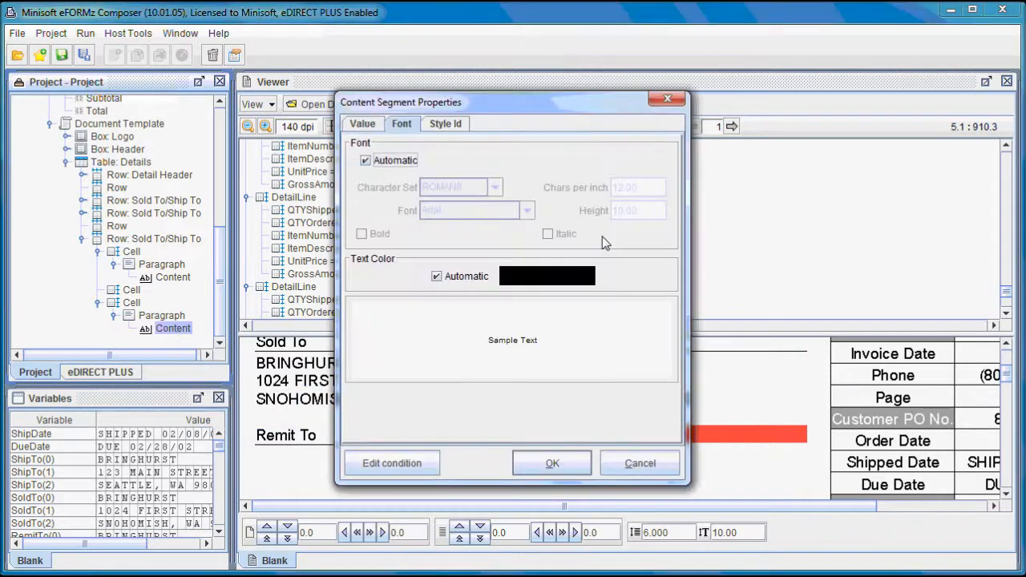
left_click(439, 276)
left_click(350, 220)
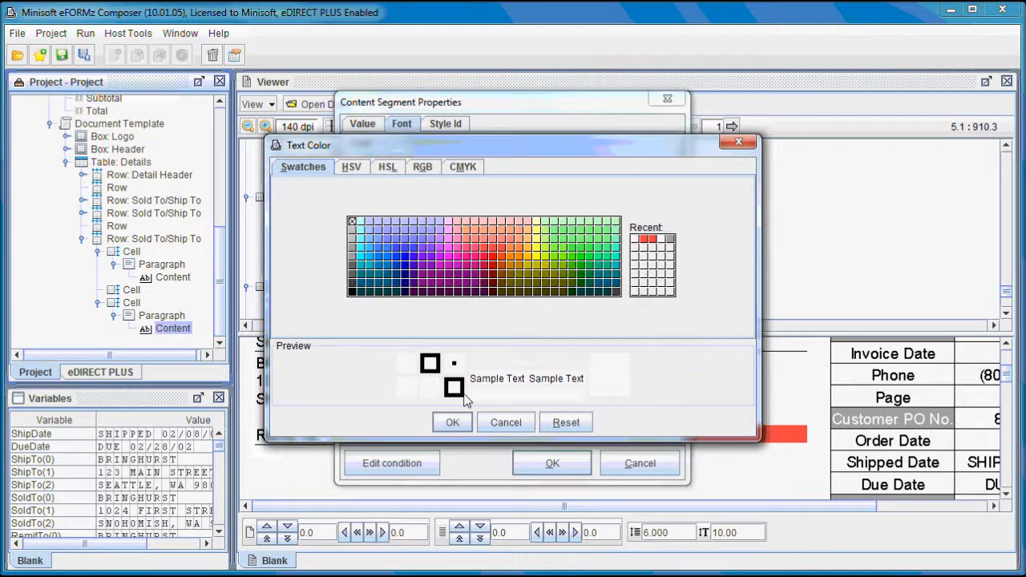
left_click(452, 422)
left_click(552, 471)
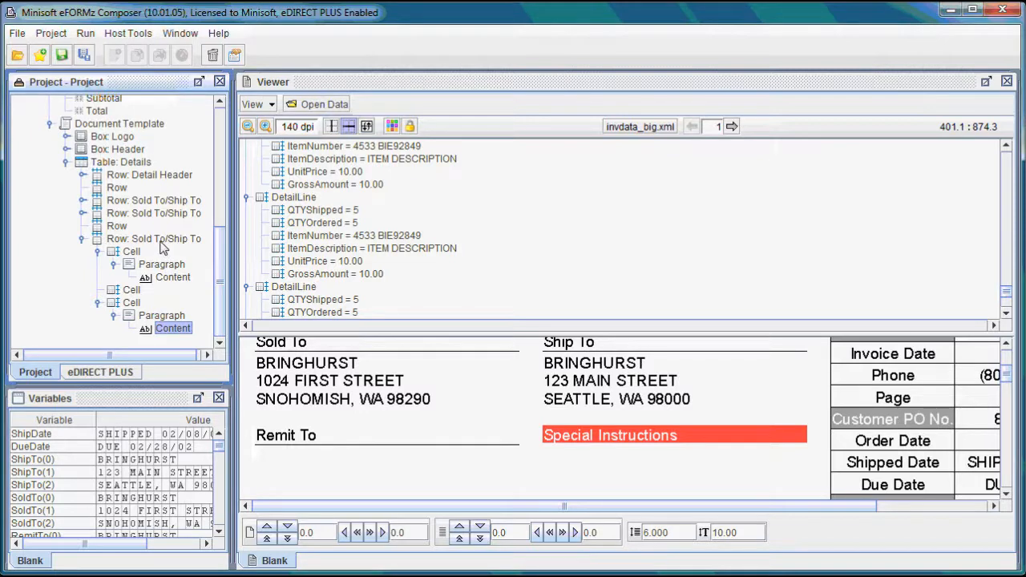
Duplicate the Remit To/Special Instructions label row below itself and remove the border from the copy's first cell.
left_click_drag(152, 245, 156, 248)
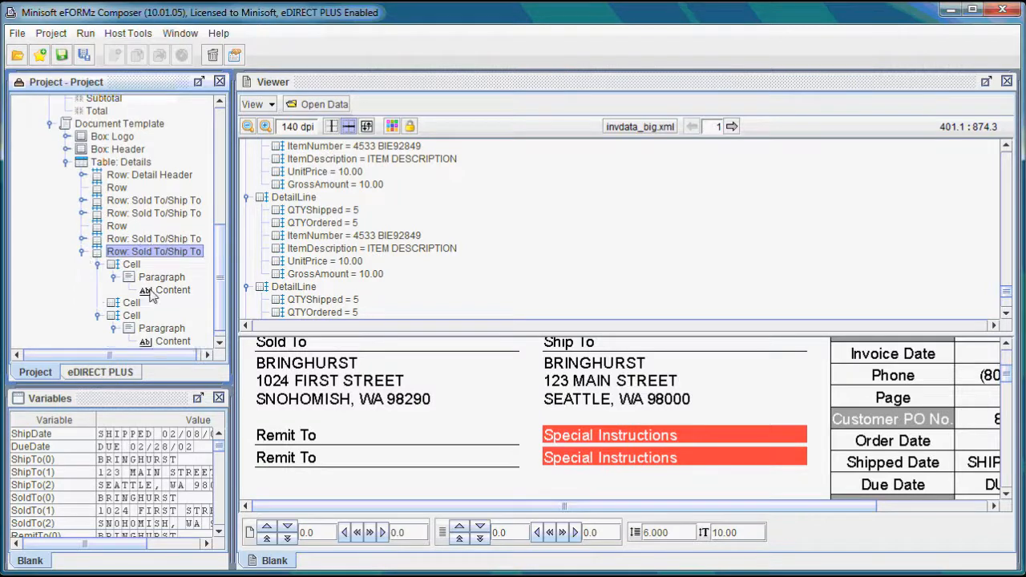
left_click_drag(136, 307, 136, 255)
right_click(136, 255)
mouse_move(273, 258)
left_click(304, 291)
left_click(419, 160)
left_click(547, 455)
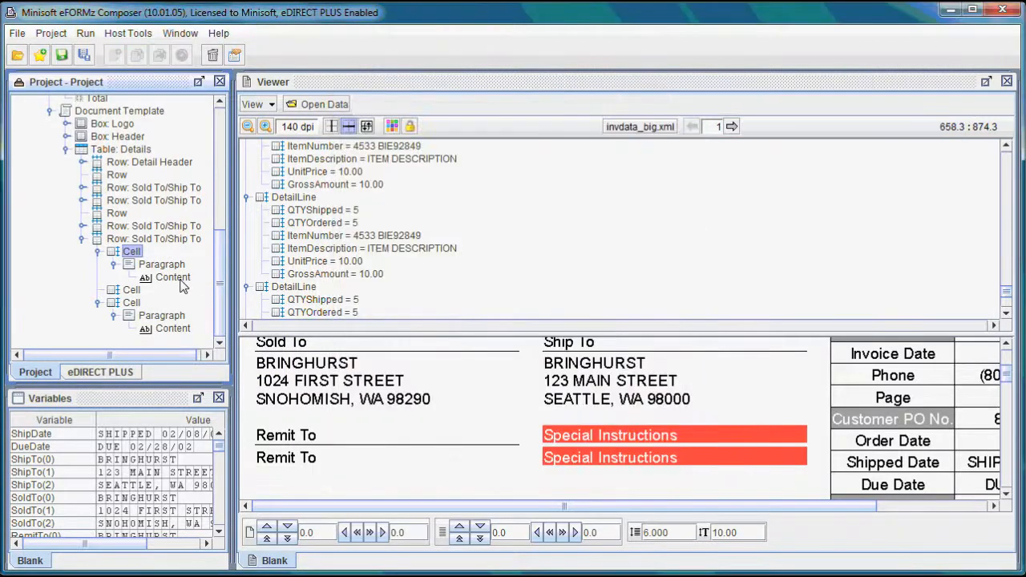
Replace the fixed text in the copied row's first cell with the variable RemitTo.
right_click(183, 280)
left_click(210, 362)
left_click(466, 324)
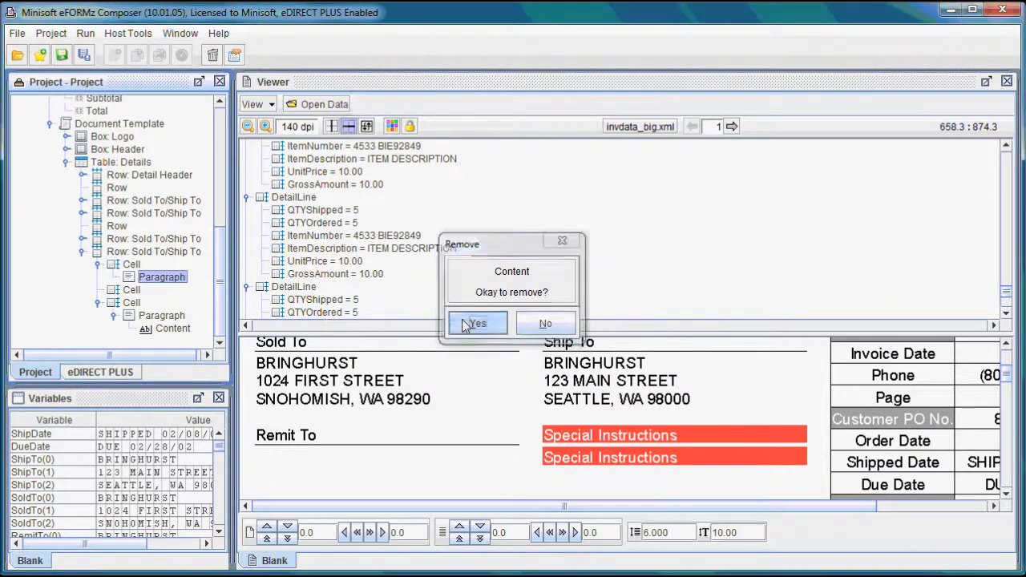
right_click(164, 277)
mouse_move(195, 325)
left_click(320, 341)
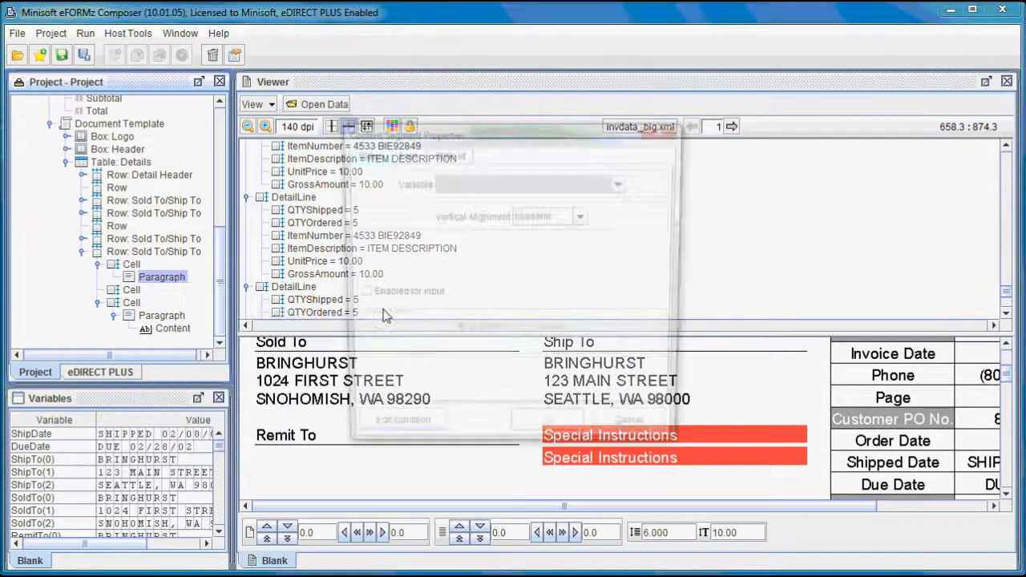
left_click(563, 184)
left_click(486, 269)
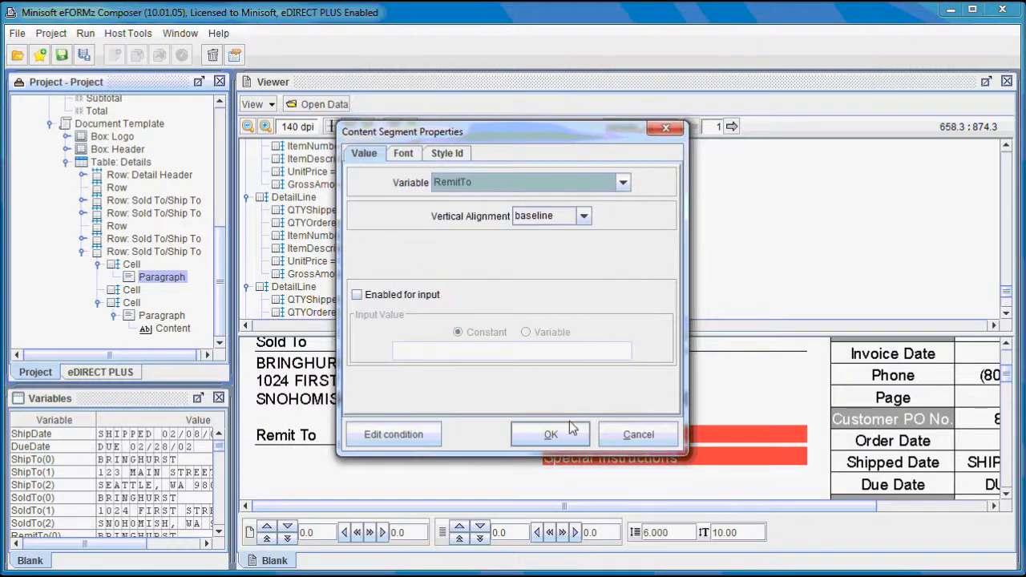
left_click(571, 430)
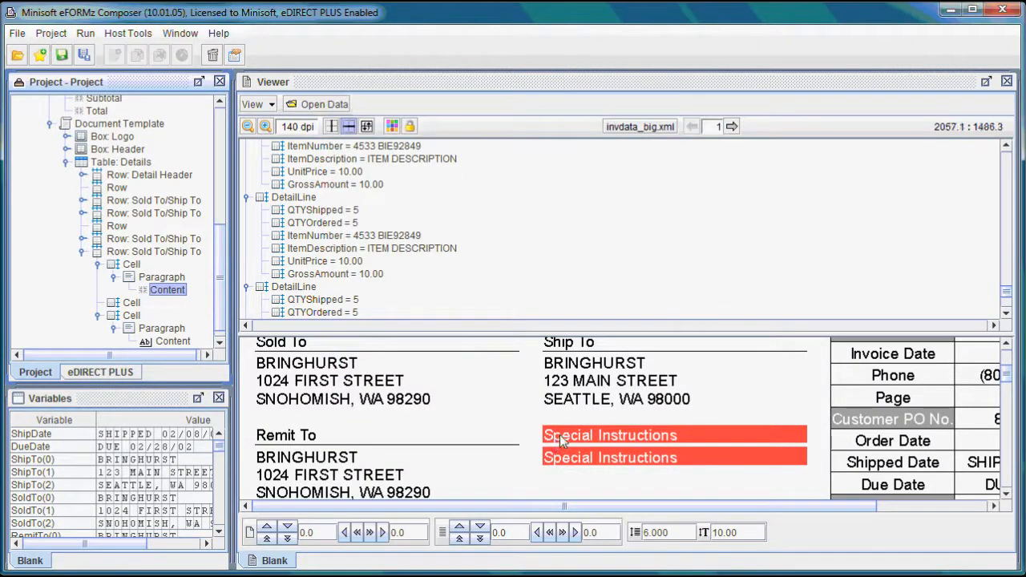
Return the background color of the paragraph in the copied row's last cell to automatic.
scroll(221, 317, "down", 1)
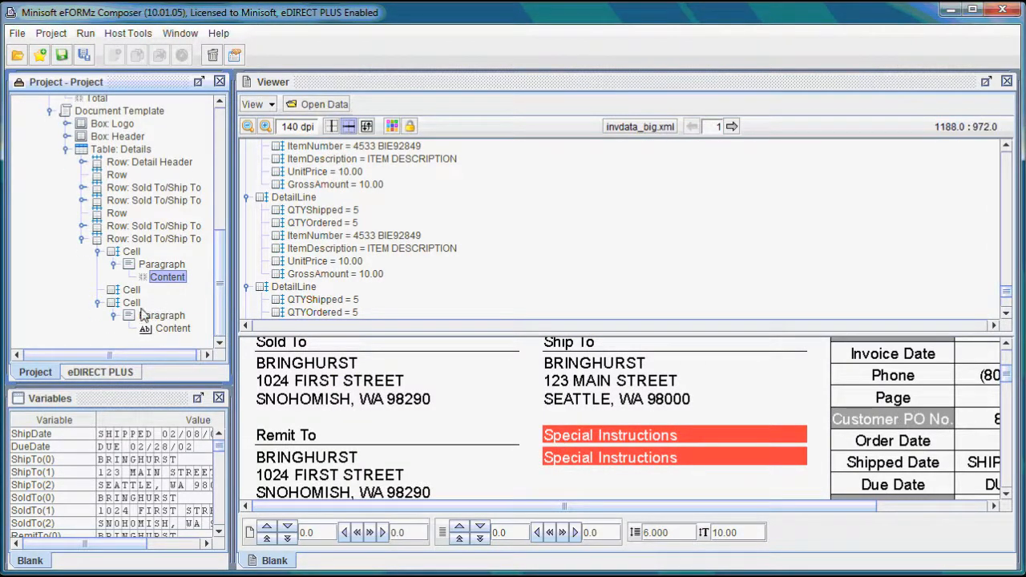
right_click(132, 304)
right_click(133, 315)
mouse_move(232, 322)
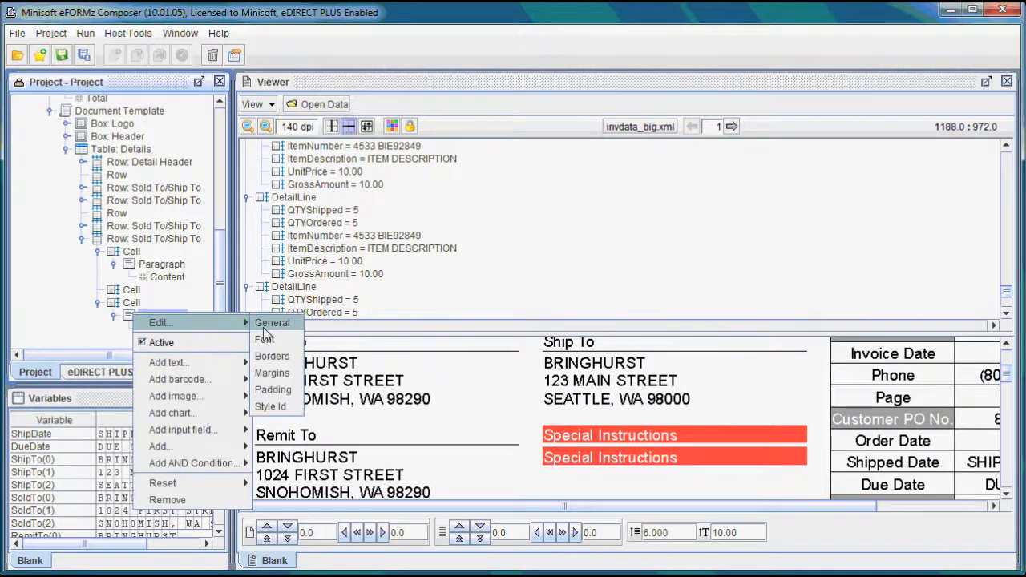
left_click(269, 326)
left_click(464, 222)
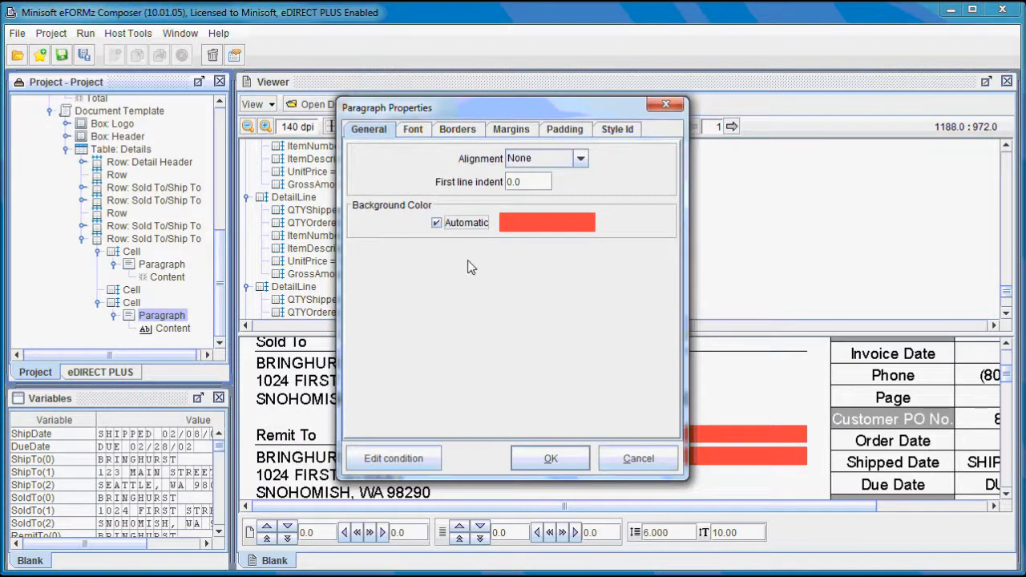
left_click(548, 458)
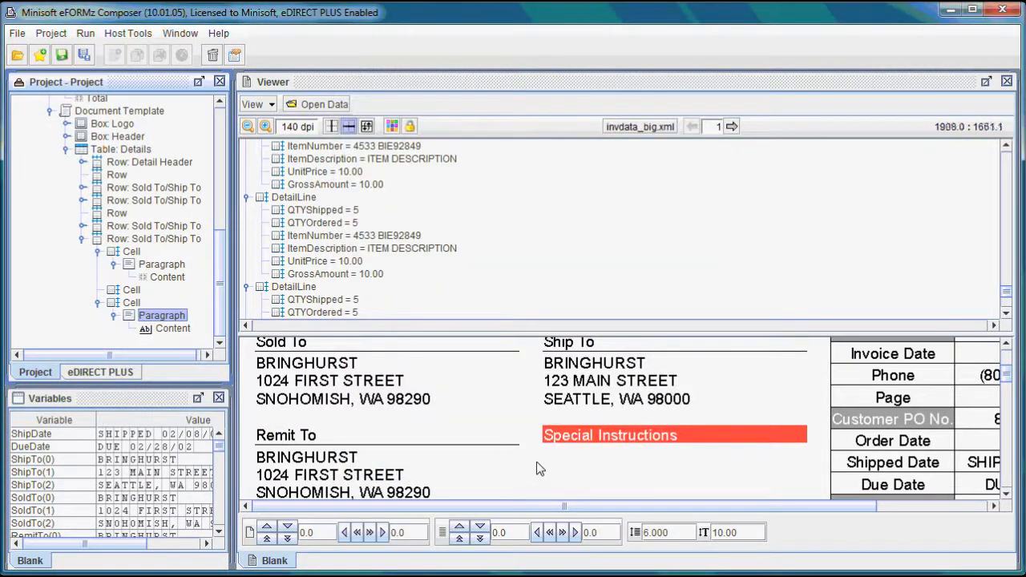
Replace the fixed text in the copied row's last cell with the variable SpecialInstruction.
right_click(187, 338)
left_click(224, 417)
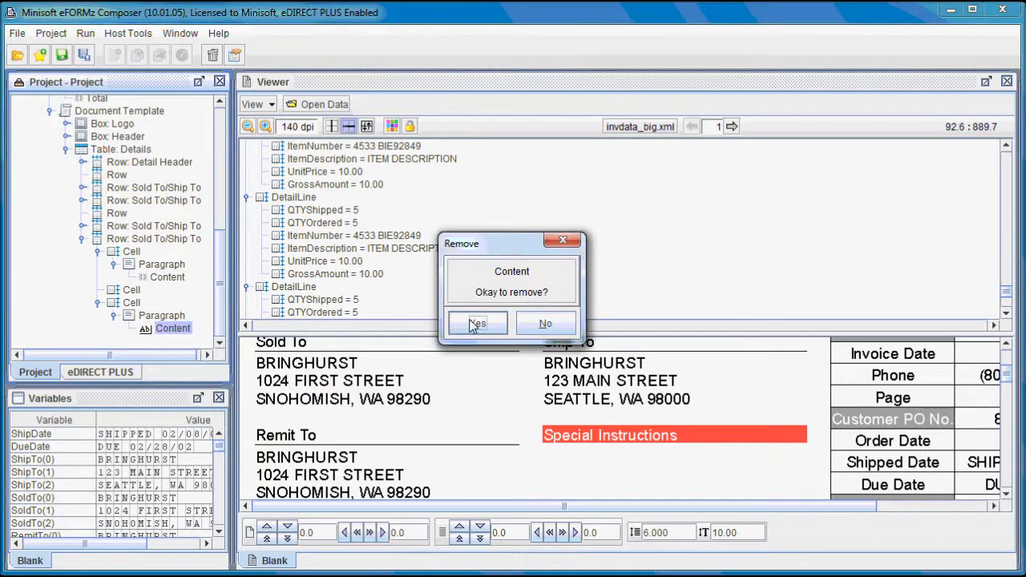
left_click(476, 324)
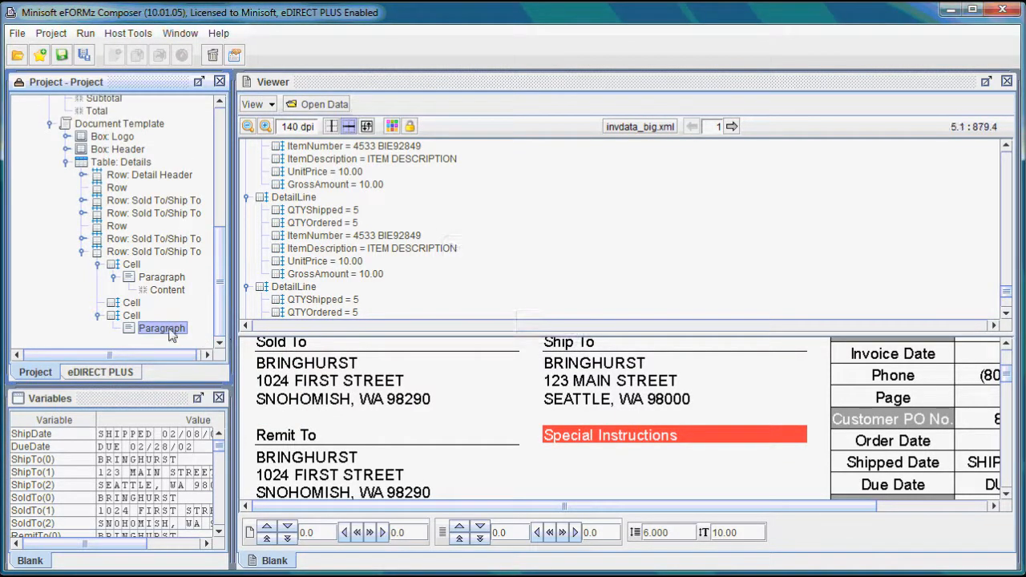
right_click(171, 335)
mouse_move(256, 380)
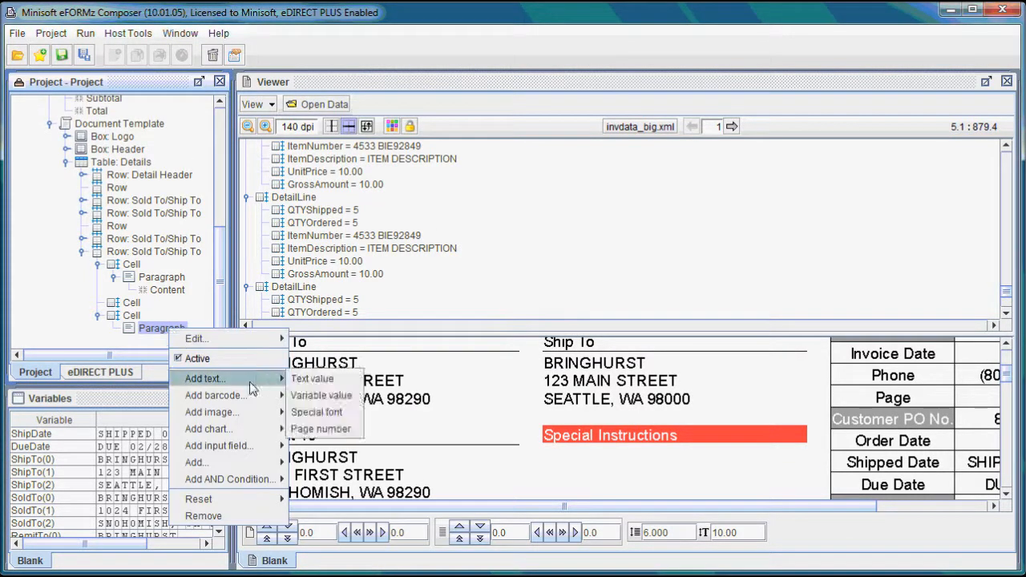
left_click(301, 401)
left_click(486, 179)
left_click(481, 300)
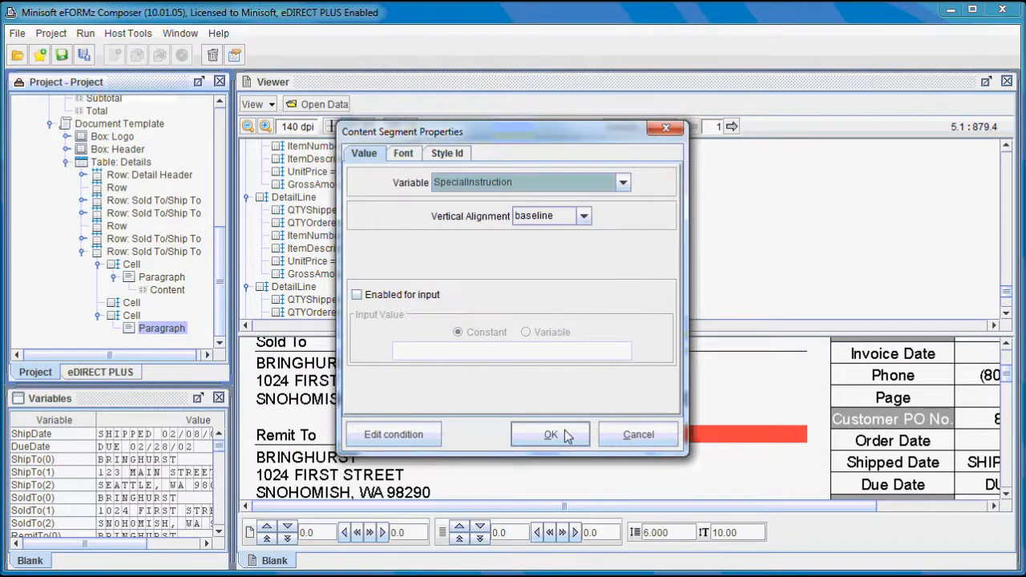
left_click(564, 434)
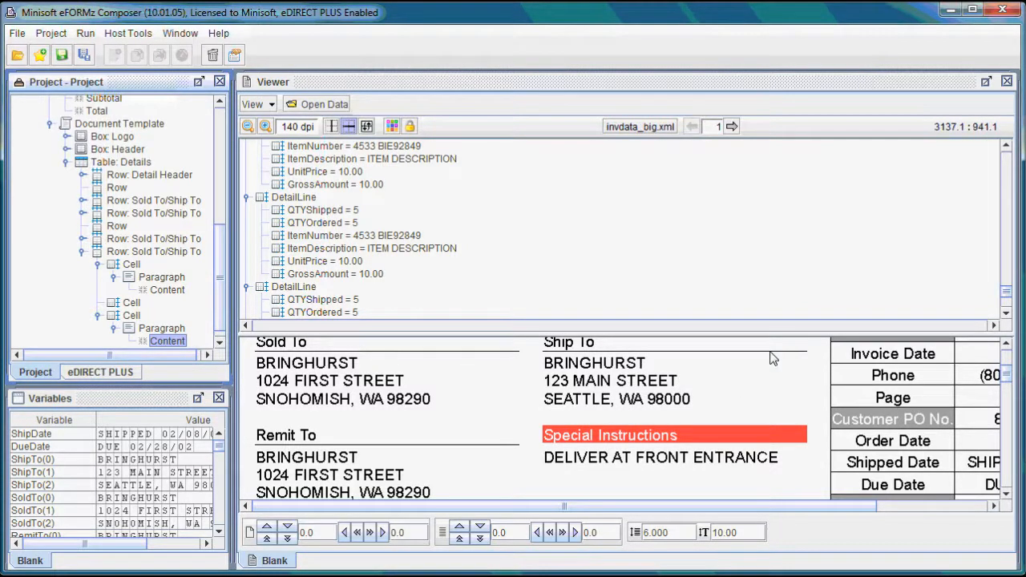
Collapse the copied row and change the description of the second Sold To/Ship To row to "Sold To/Ship To Variables".
left_click_drag(1007, 375, 1008, 391)
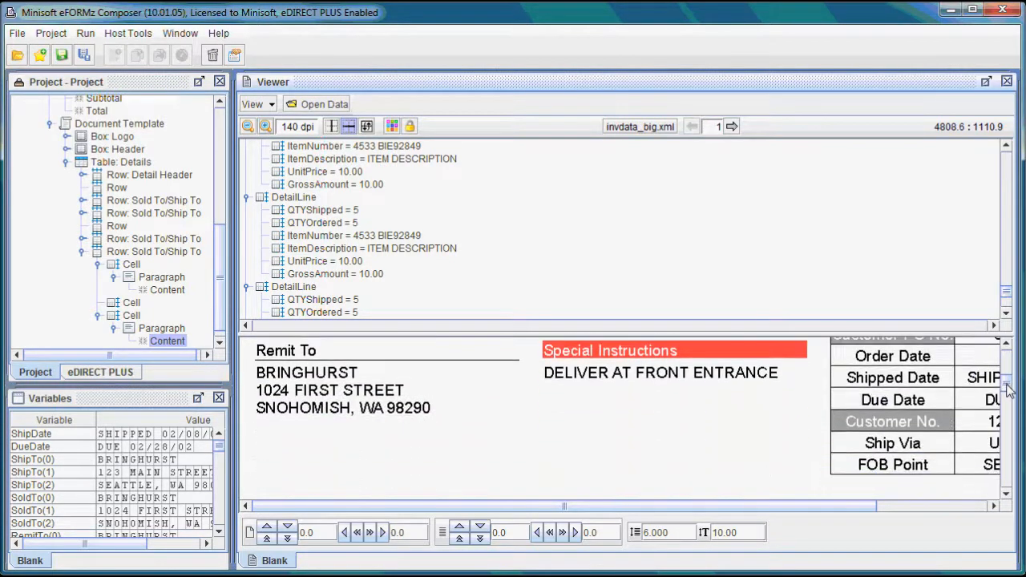
left_click(82, 252)
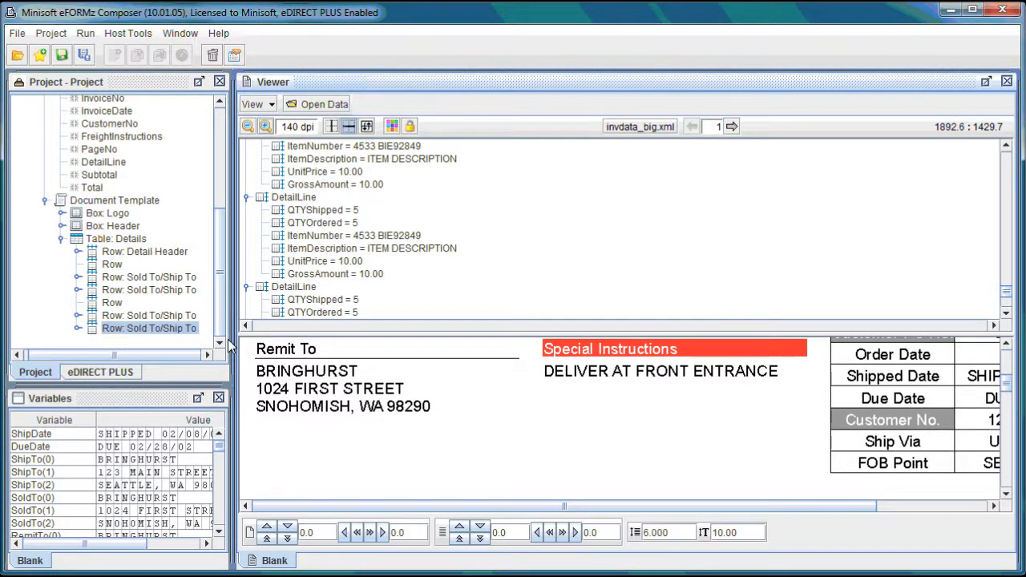
right_click(181, 292)
mouse_move(298, 303)
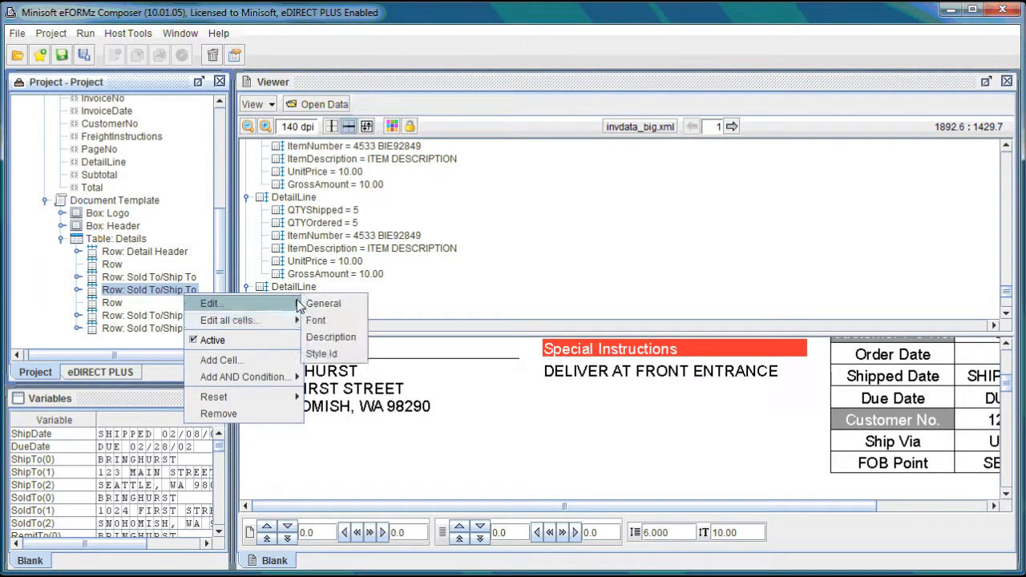
left_click(329, 337)
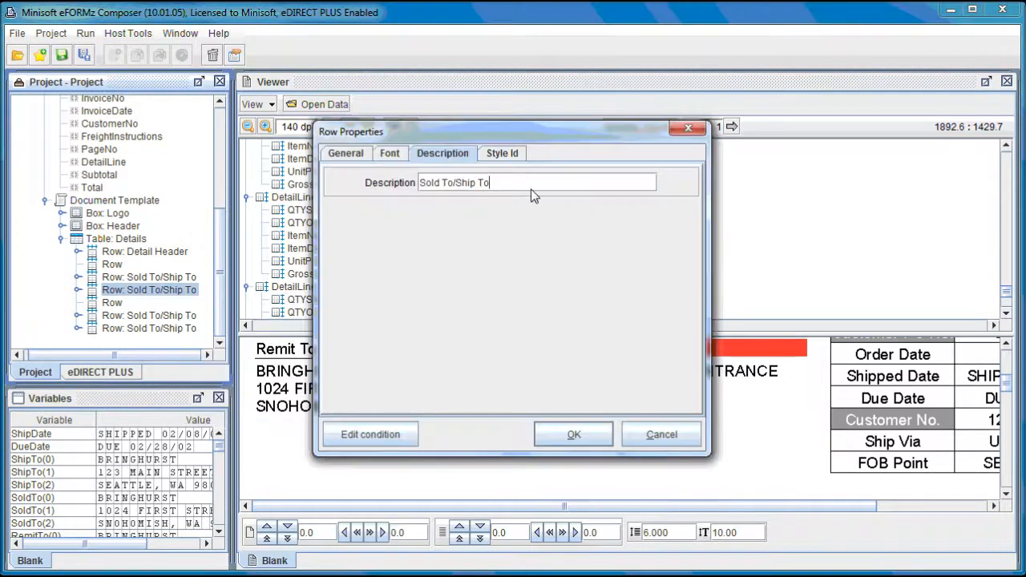
key("Caps_Lock")
type("V")
key("Caps_Lock")
type("ar")
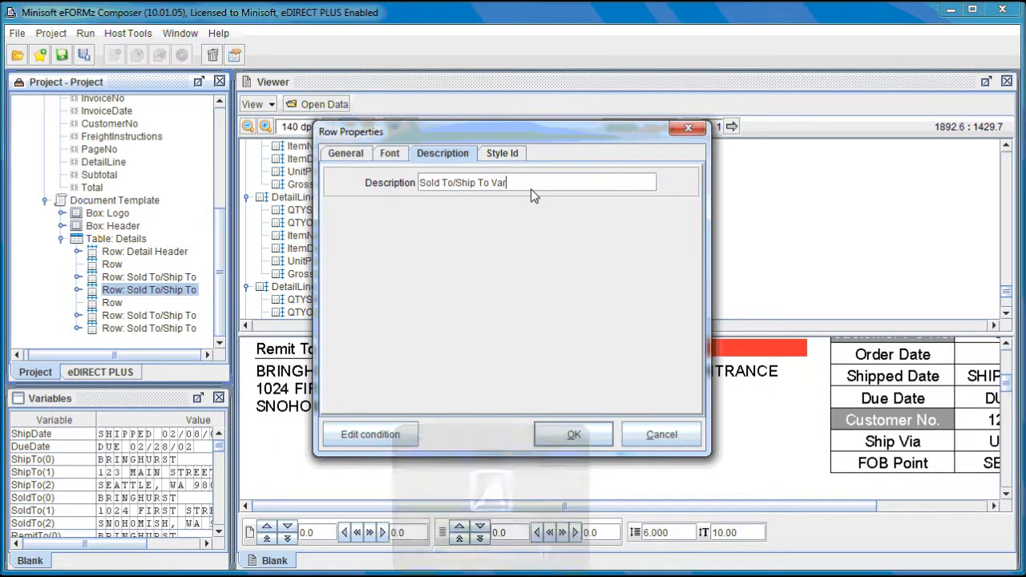
type("iables")
left_click(574, 434)
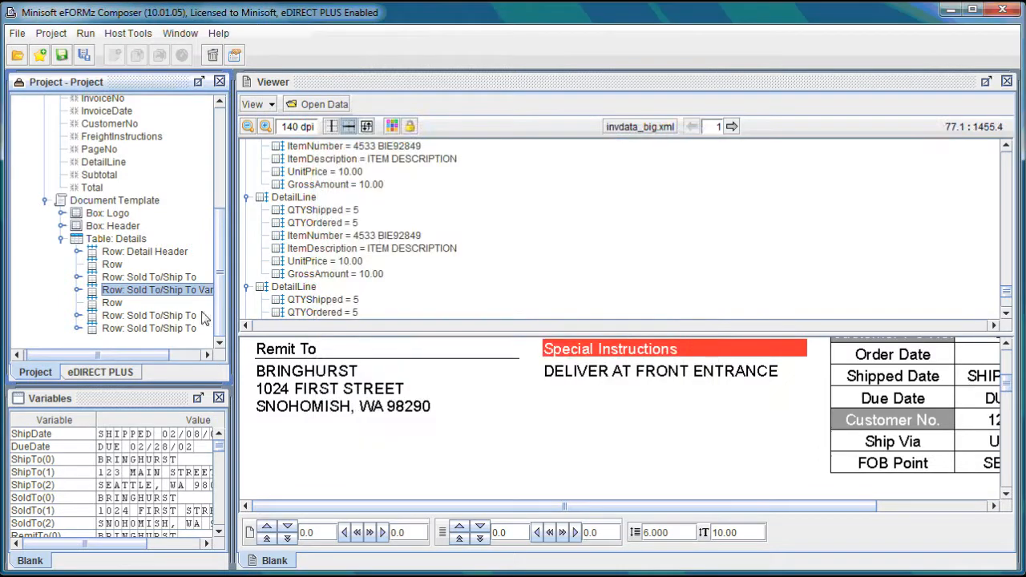
Set the description of the Remit To label row to "Remit / Special Instructions" and copy that text.
right_click(191, 316)
mouse_move(224, 325)
left_click(327, 324)
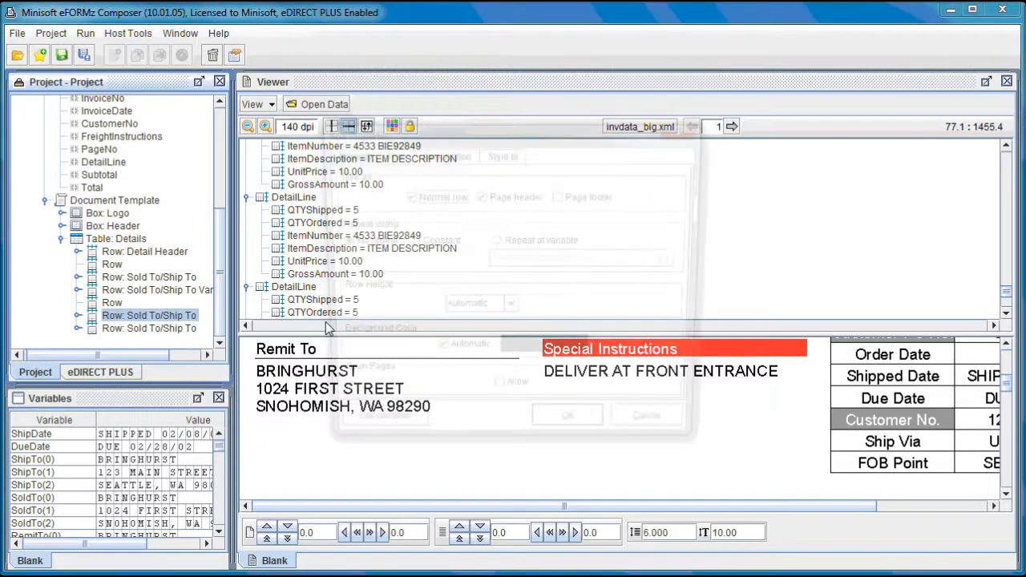
left_click(442, 153)
left_click_drag(507, 184, 420, 182)
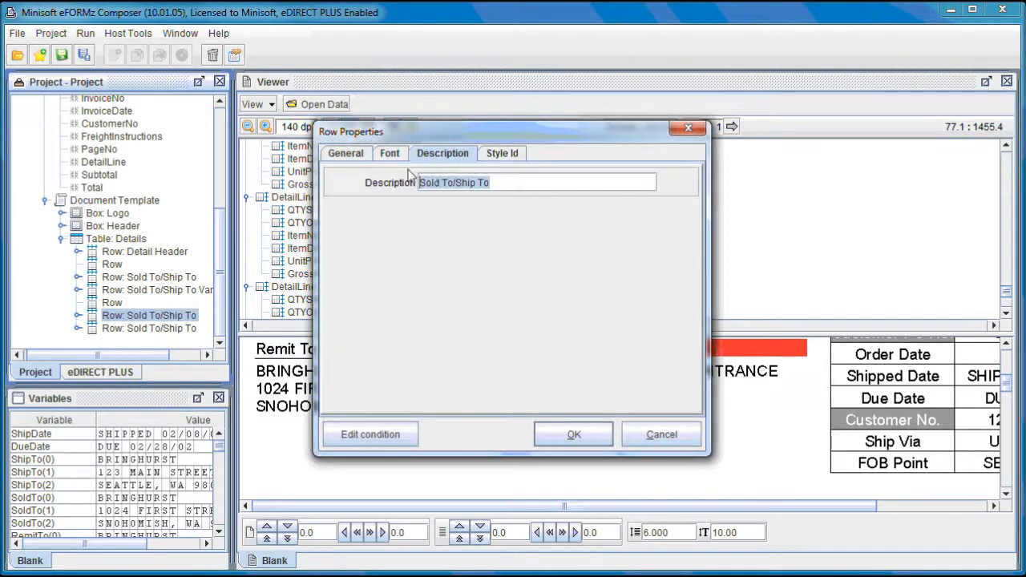
key("Caps_Lock")
type("RE")
key("BackSpace")
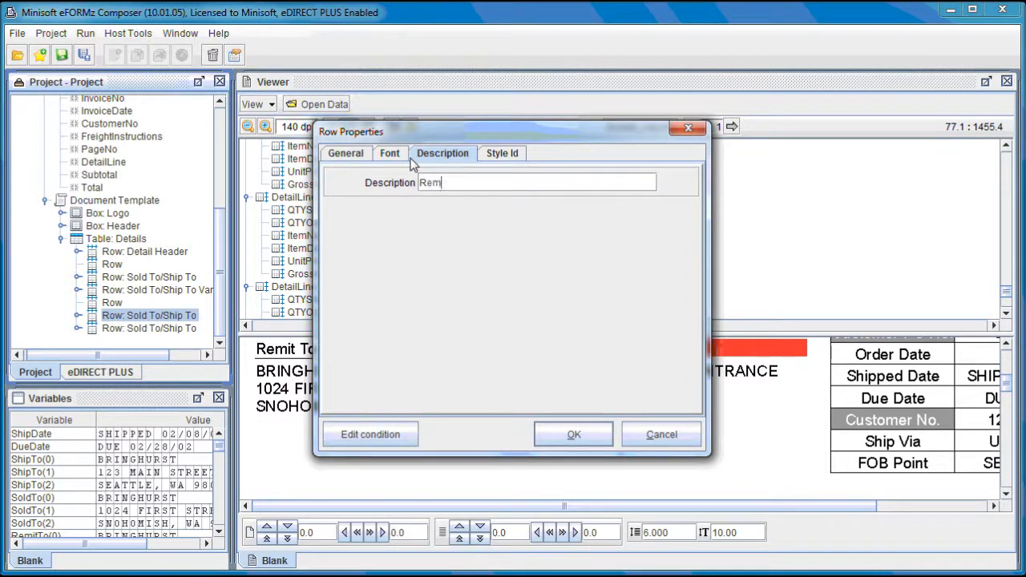
type("emit /")
key("Caps_Lock")
type("S")
key("Caps_Lock")
type("pecial")
key("Caps_Lock")
type("I")
key("Caps_Lock")
type("nstructi")
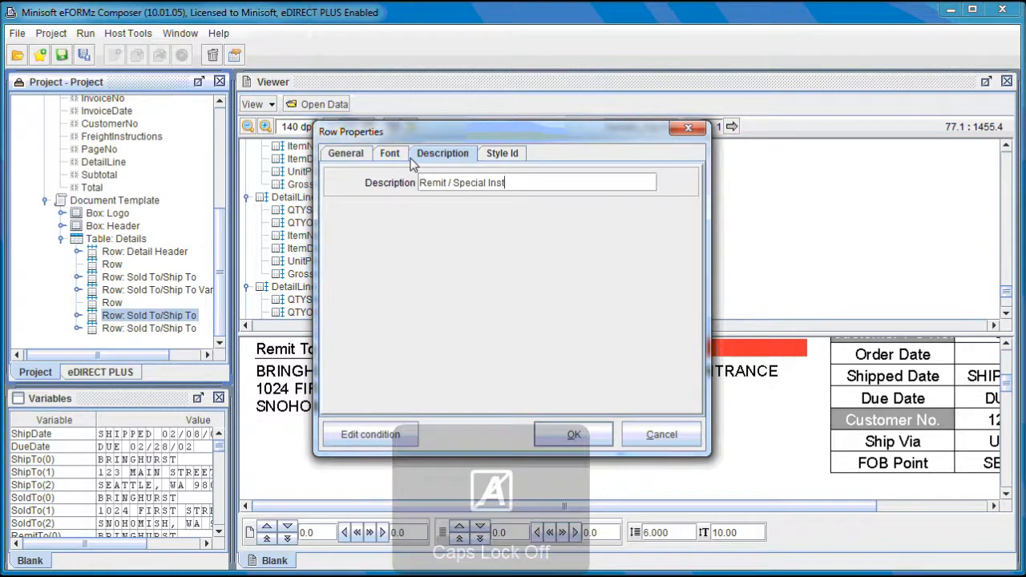
left_click_drag(547, 190, 418, 184)
key("ctrl+c")
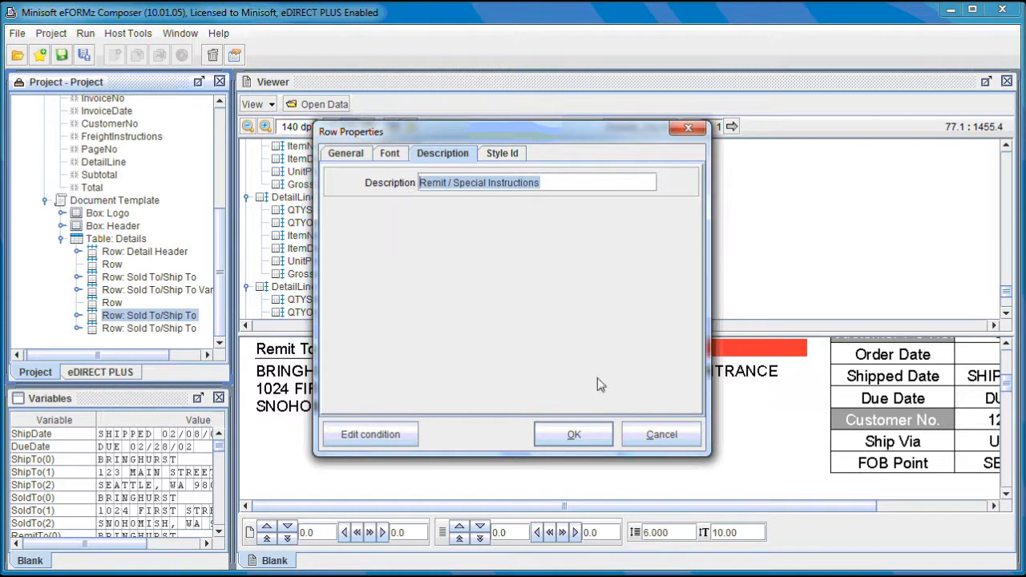
left_click(584, 426)
Set the last Details row's description to "Remit / Special Instructions Variables", reusing the copied text.
right_click(182, 335)
mouse_move(201, 339)
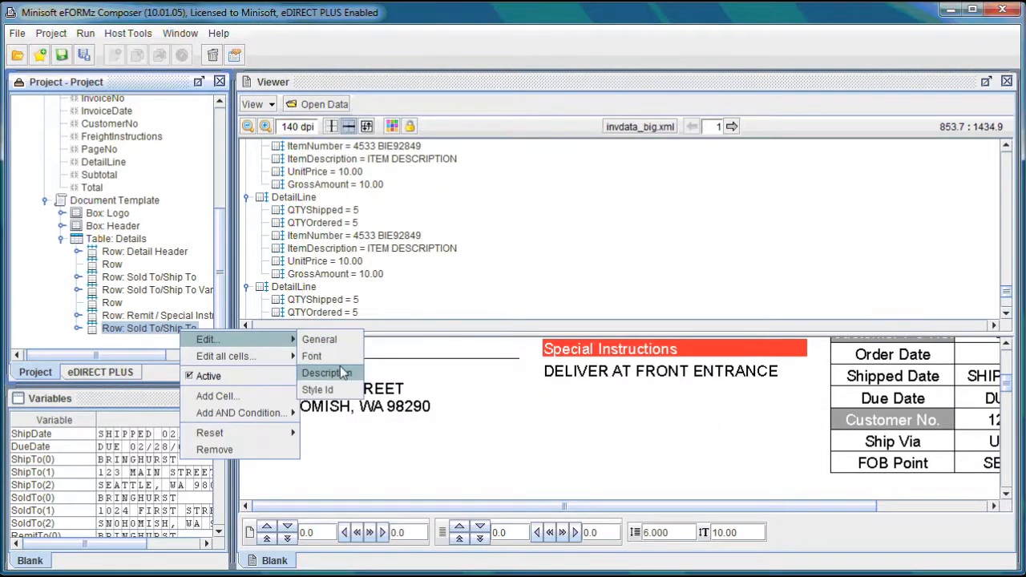
left_click(340, 369)
left_click_drag(505, 187, 402, 176)
key("ctrl+v")
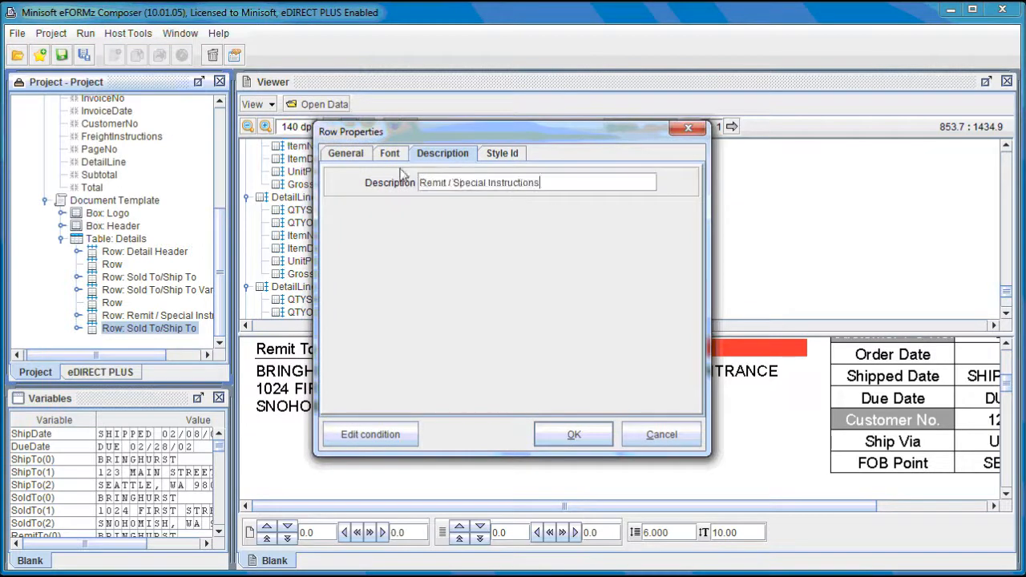
key("Caps_Lock")
type("V")
key("Caps_Lock")
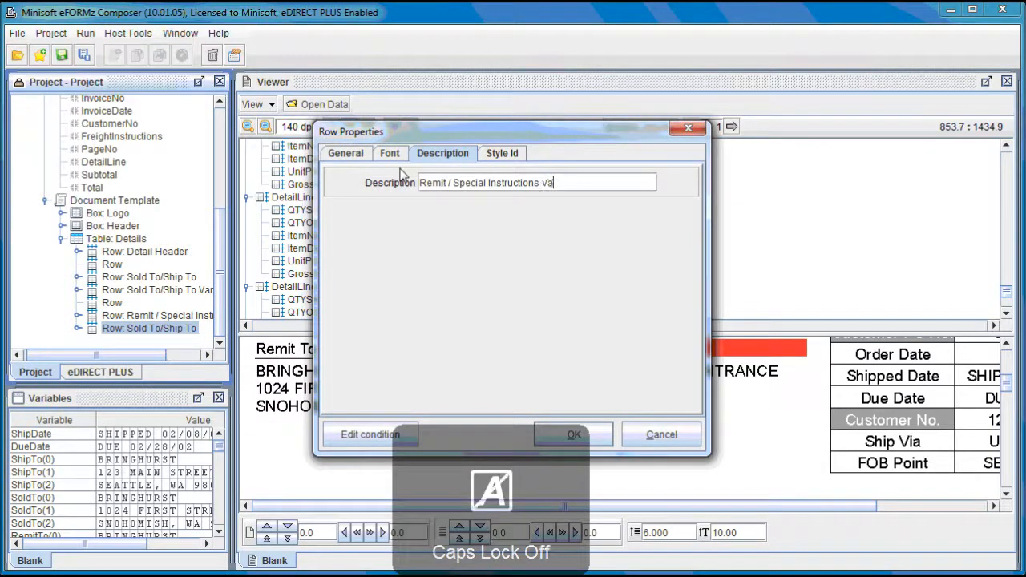
type("ariables")
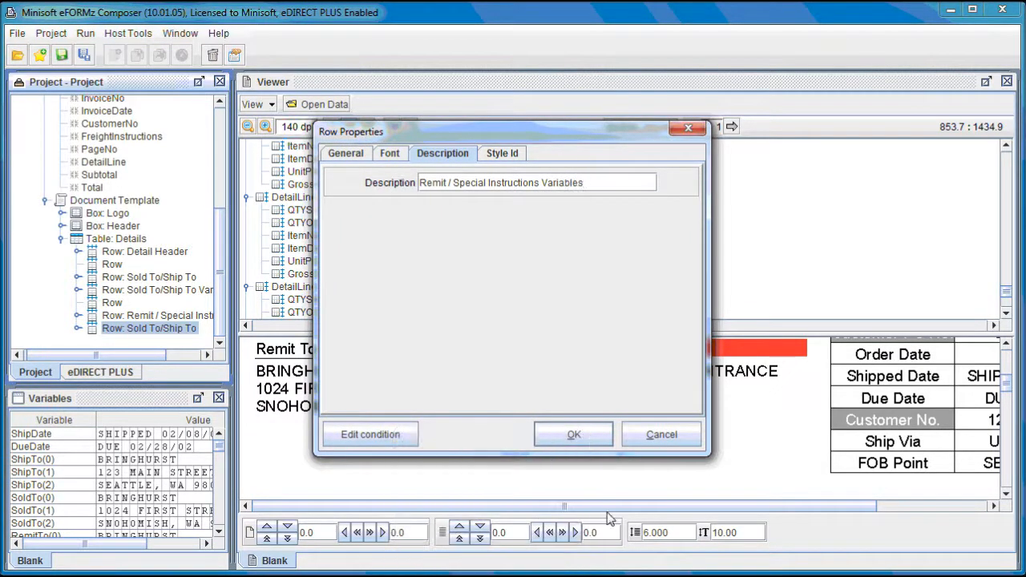
left_click(573, 434)
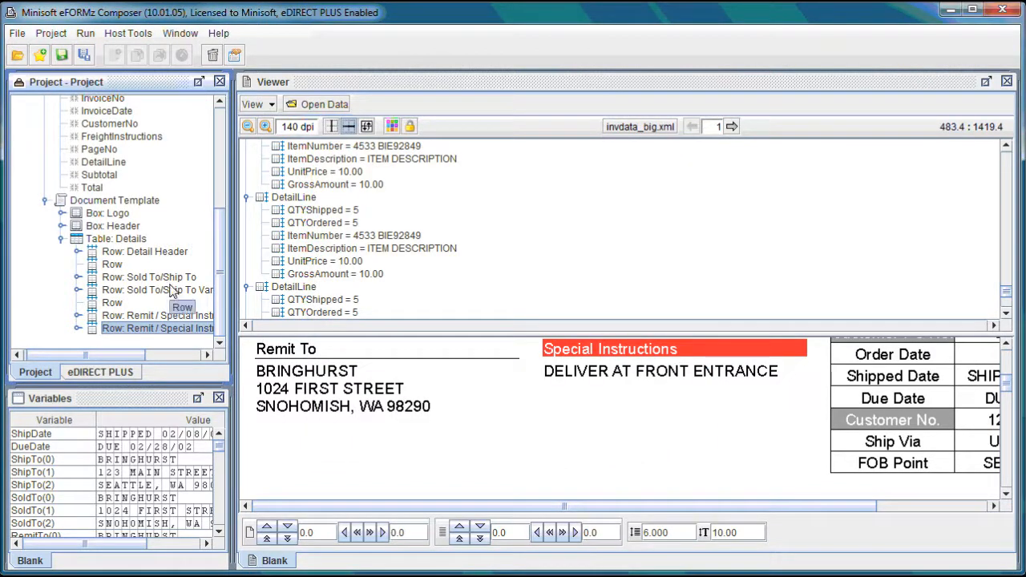
Copy the blank spacer row to the end of the Details table and set the copy's fixed row height to 75.
left_click(112, 303)
left_click_drag(117, 308, 118, 336)
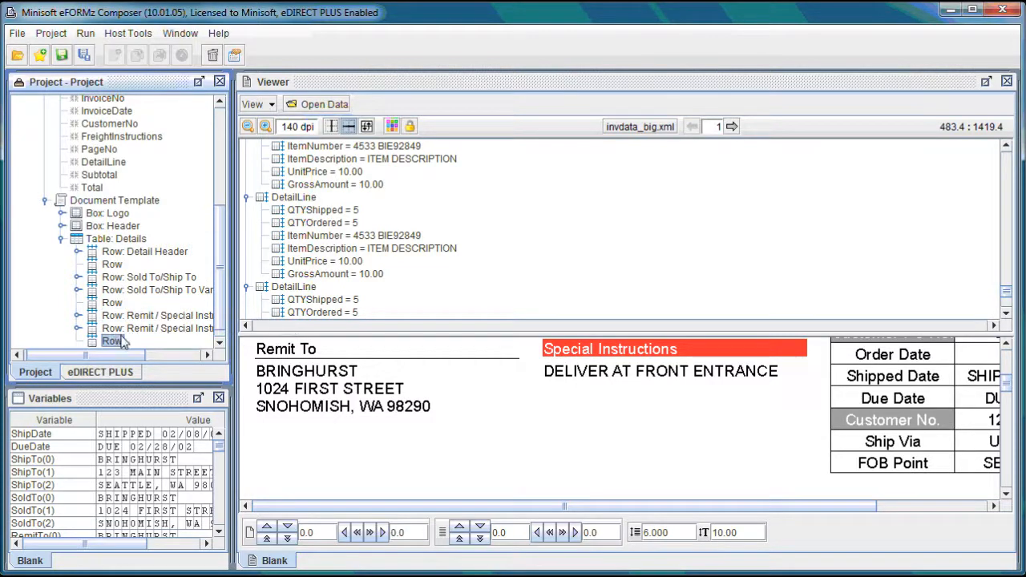
right_click(118, 341)
mouse_move(217, 350)
left_click(253, 351)
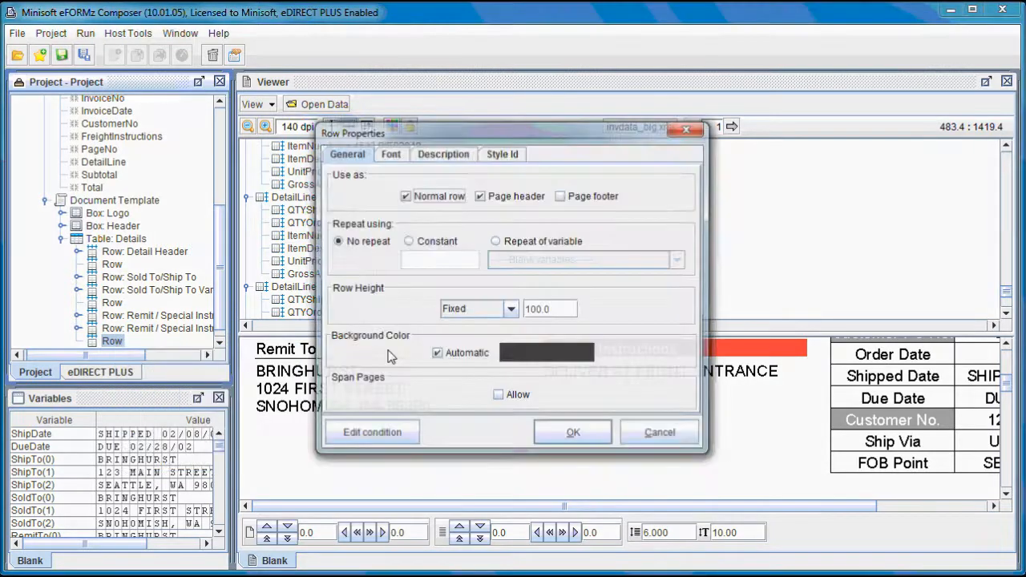
left_click_drag(536, 309, 520, 309)
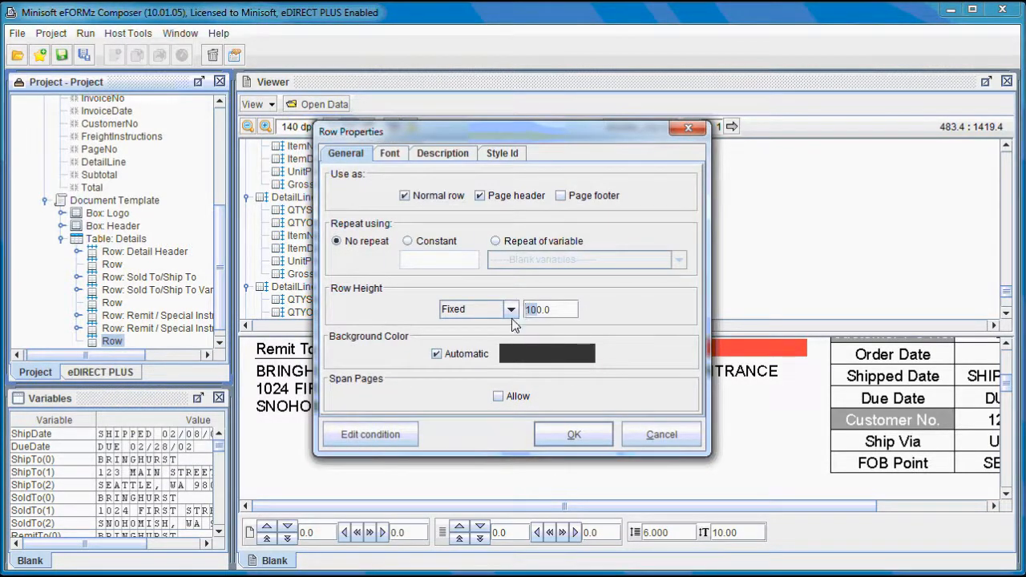
type("75")
left_click(579, 429)
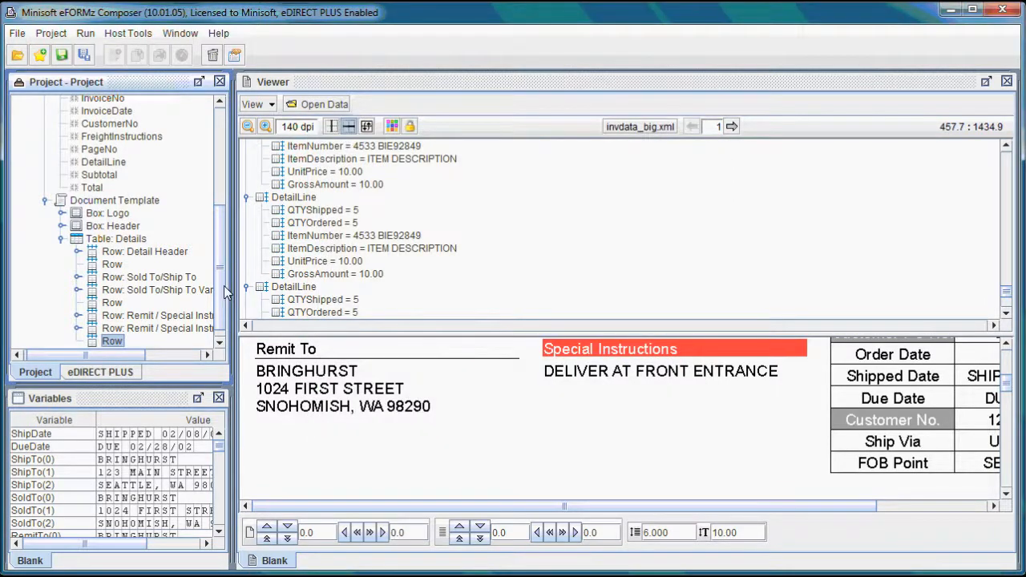
Add a new row to the Details table and have it used as a page header as well as a normal row.
scroll(224, 293, "down", 1)
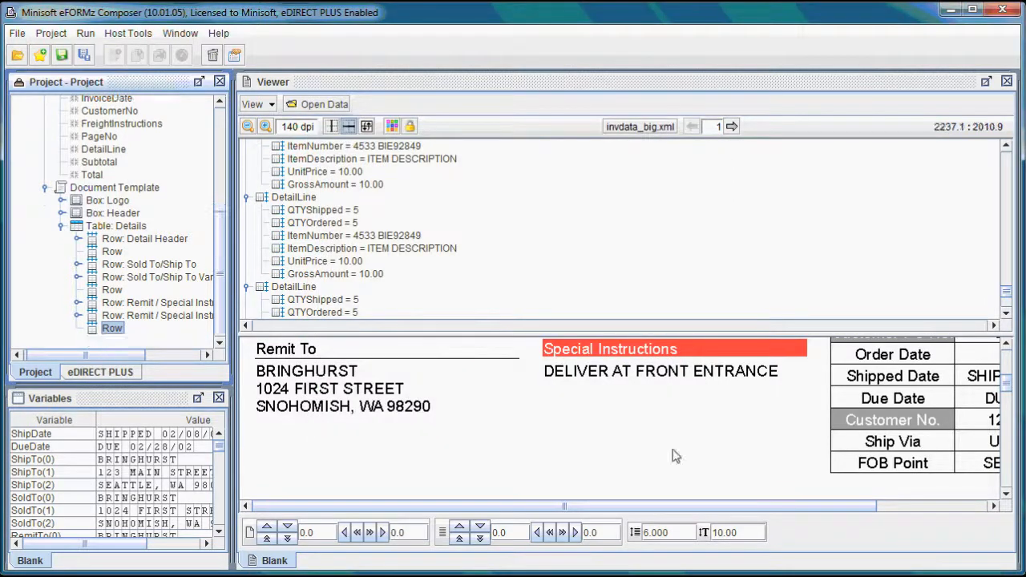
right_click(144, 230)
left_click(208, 311)
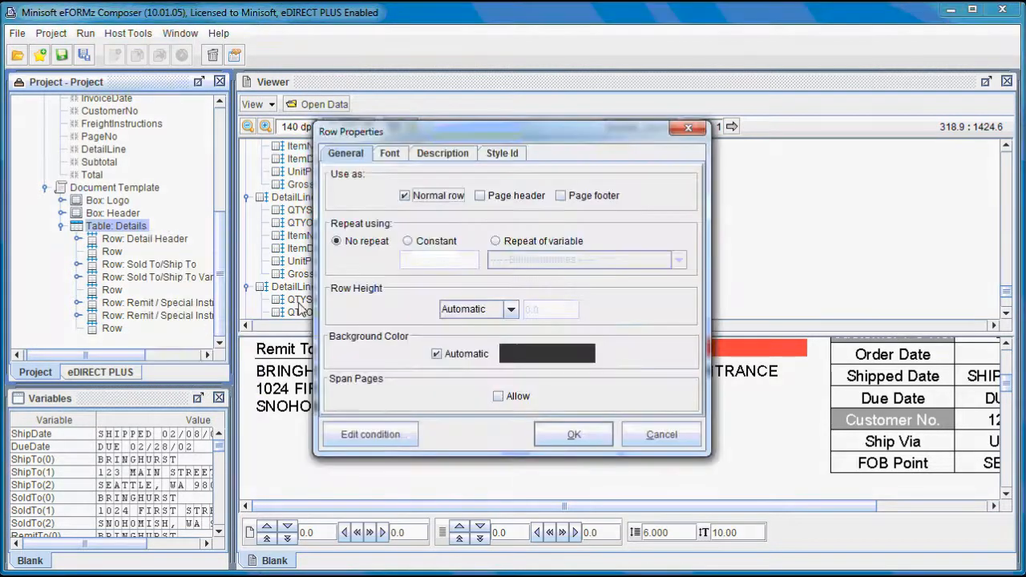
left_click(511, 199)
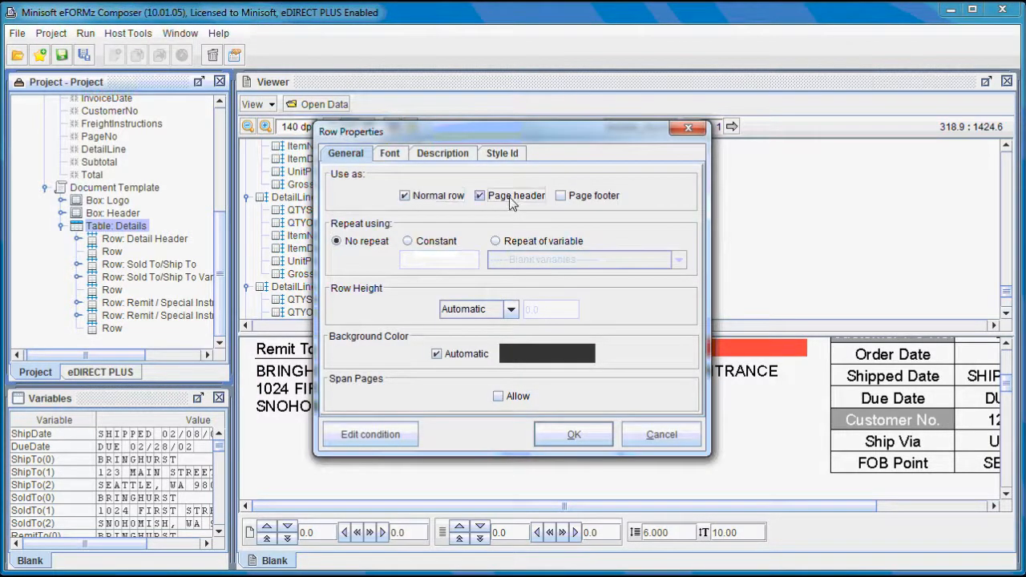
Give the new row the description "Detail Line Headers" and create it.
left_click(457, 155)
key("Caps_Lock")
type("D")
key("Caps_Lock")
type("etail")
key("Caps_Lock")
type("L")
key("Caps_Lock")
type("ine")
key("Caps_Lock")
type("H")
key("Caps_Lock")
type("eader")
left_click(574, 434)
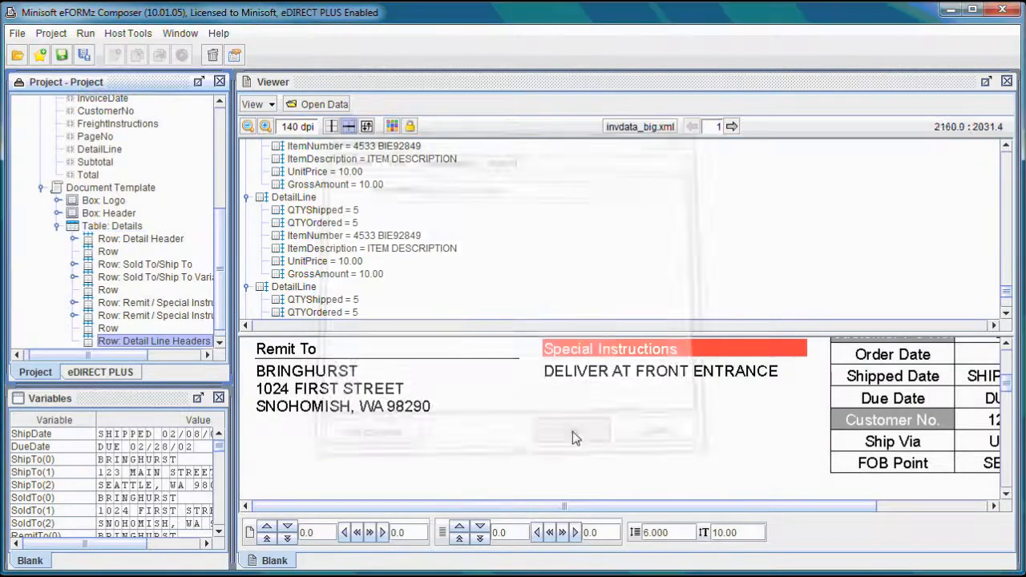
Start a new cell in the Detail Line Headers row with a fixed width of 500.
left_click_drag(1007, 385, 1007, 396)
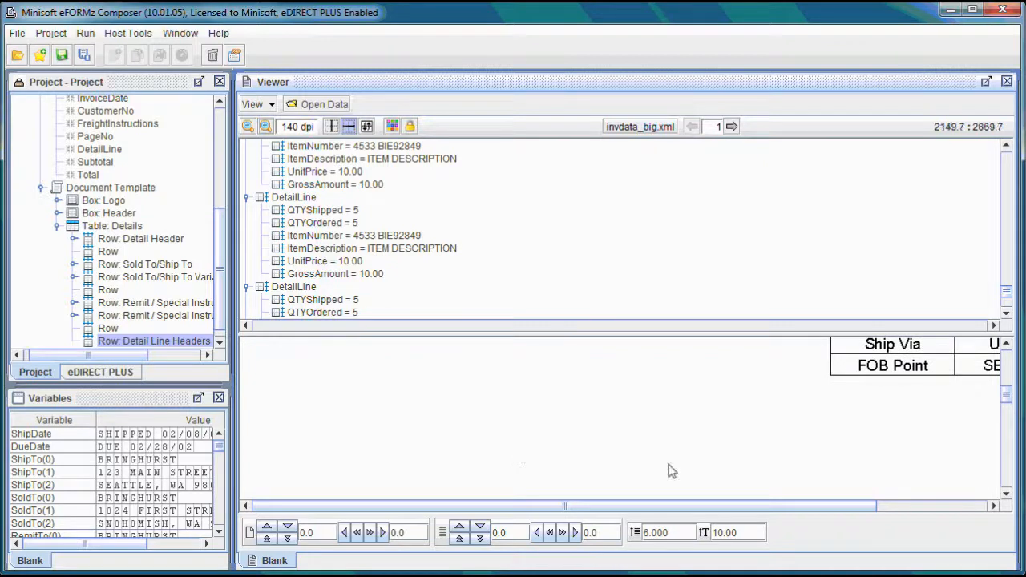
left_click_drag(220, 300, 219, 311)
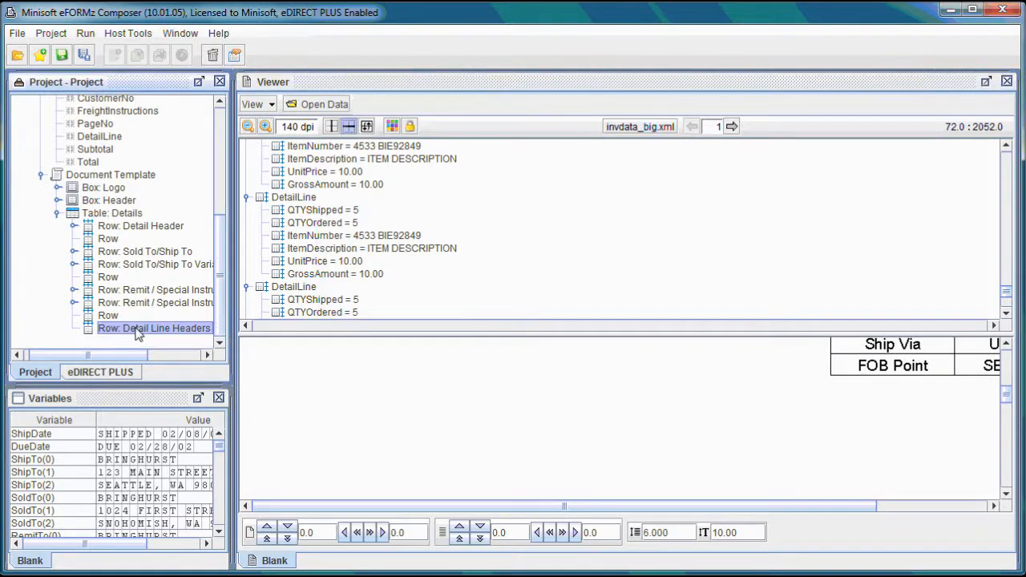
right_click(165, 331)
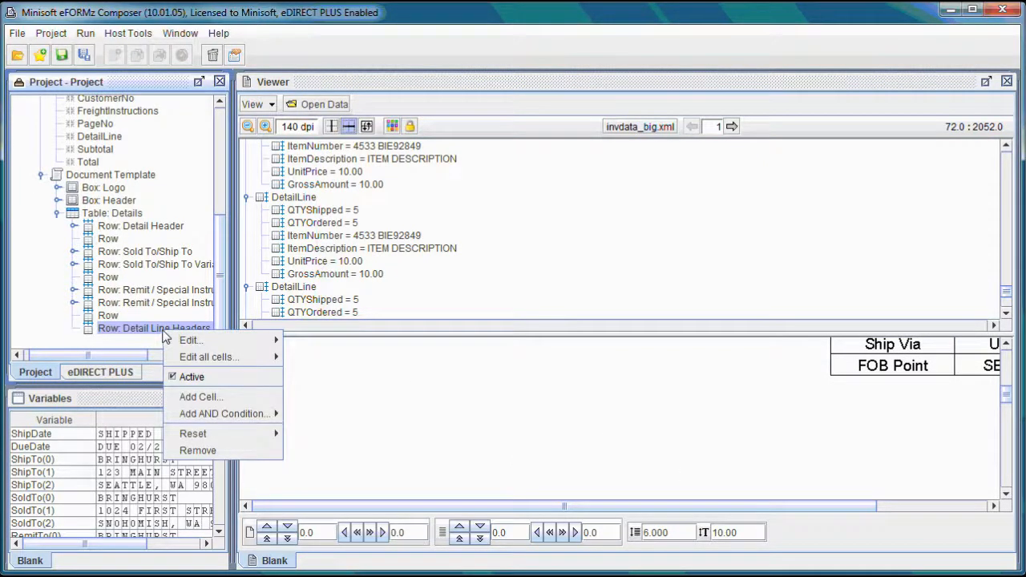
left_click(204, 396)
left_click(537, 158)
left_click(552, 172)
left_click(556, 162)
type("500.0")
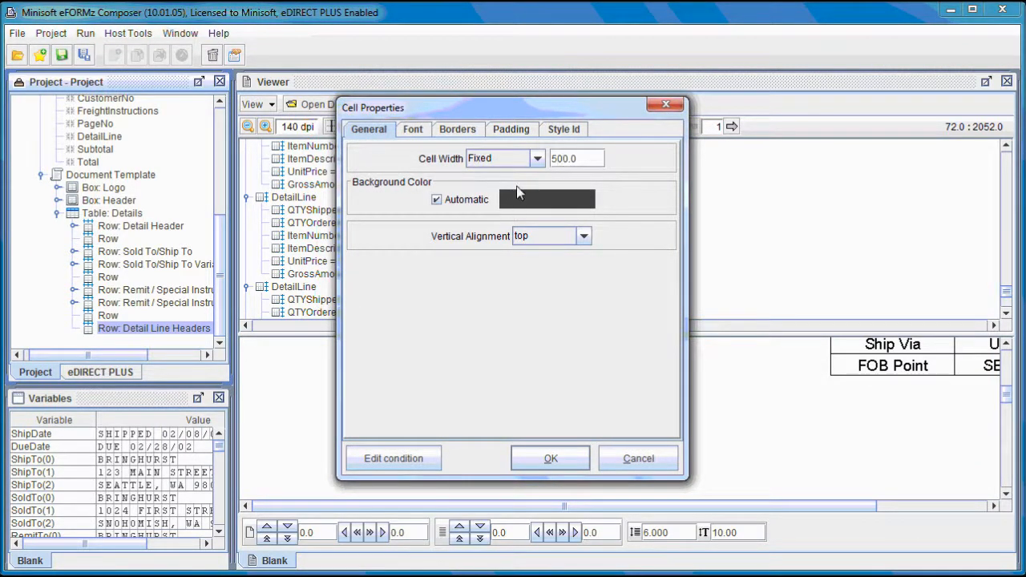
Give the new cell separate solid borders of thickness 5 on its top, bottom and left sides.
left_click(475, 131)
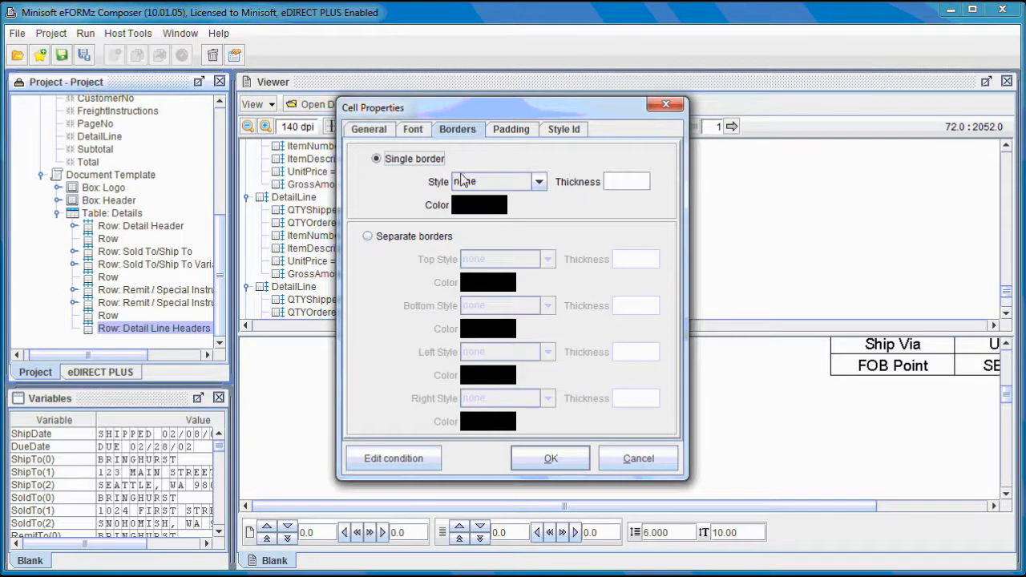
left_click(455, 236)
left_click(490, 260)
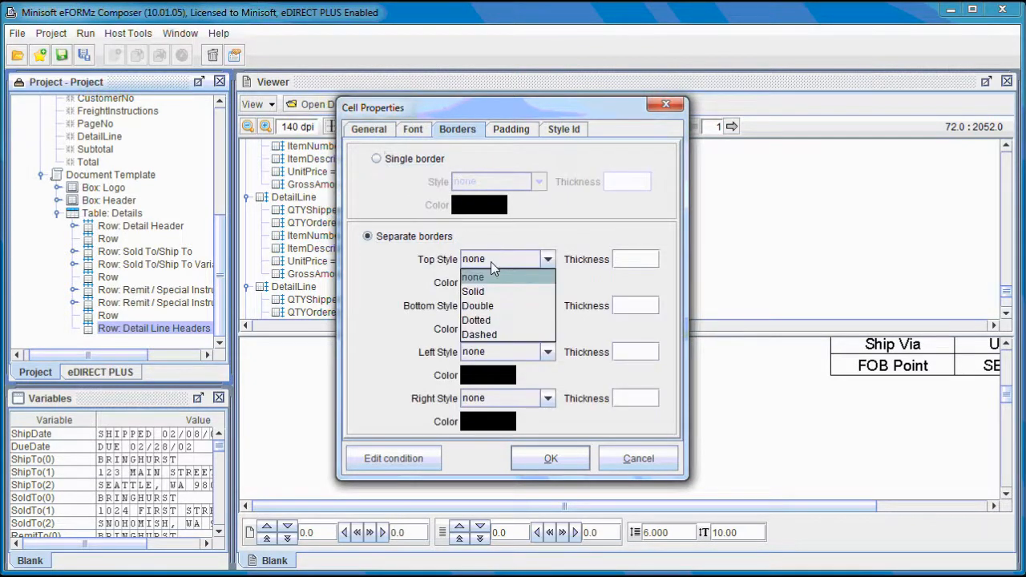
left_click(481, 294)
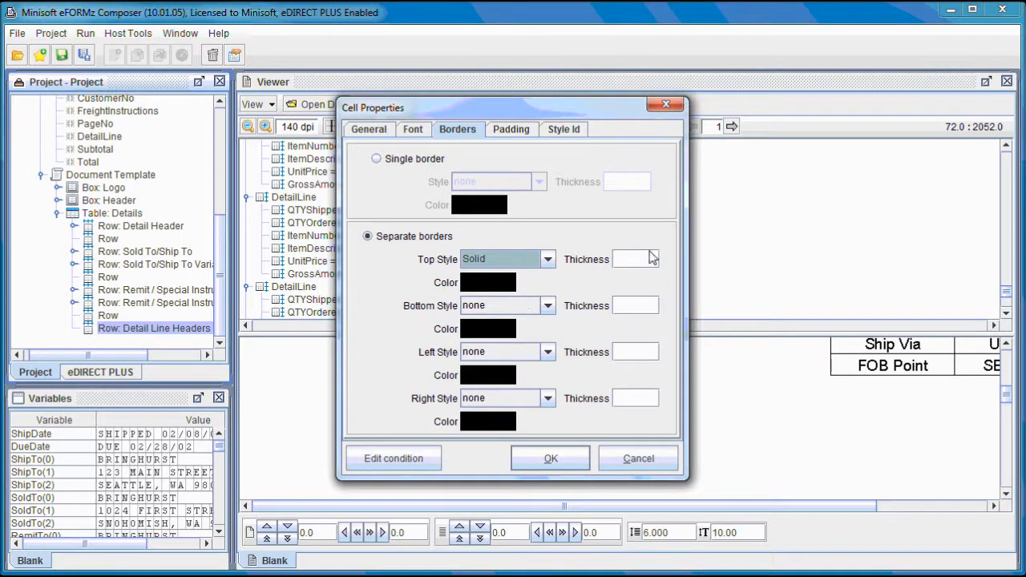
left_click(649, 255)
type("5")
left_click(547, 305)
left_click(520, 331)
left_click(641, 306)
type("5")
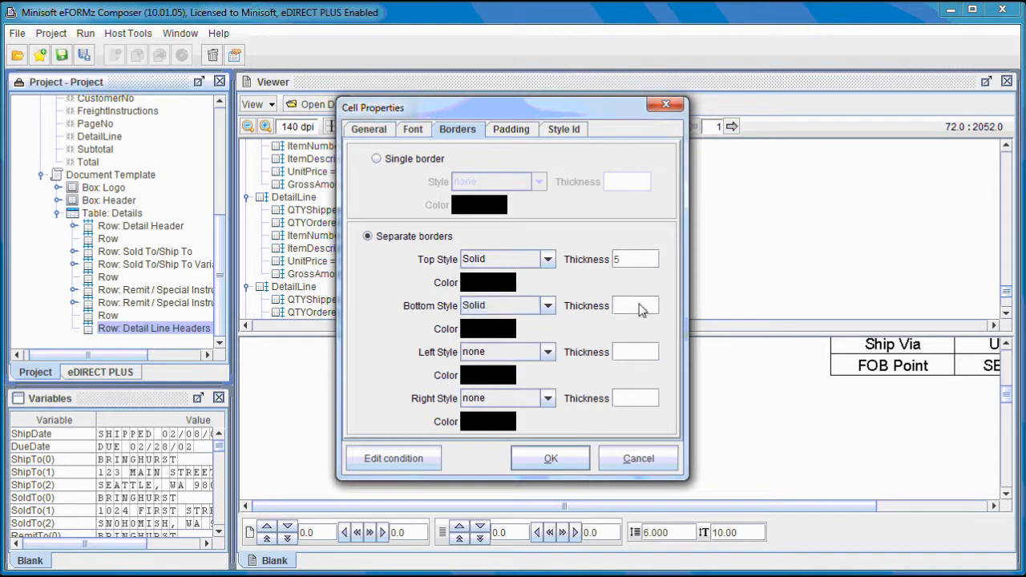
left_click(529, 352)
left_click(510, 383)
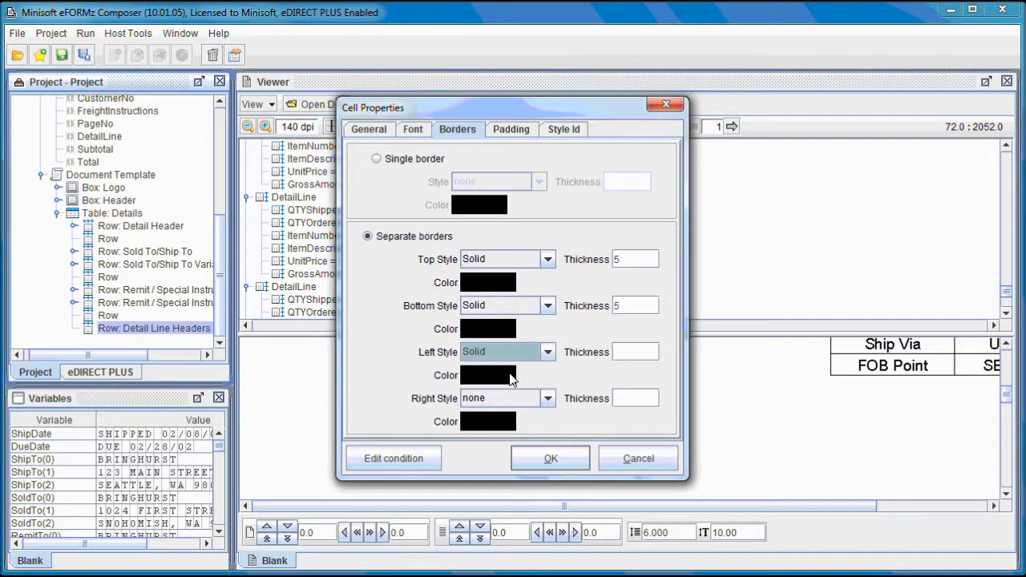
left_click(633, 352)
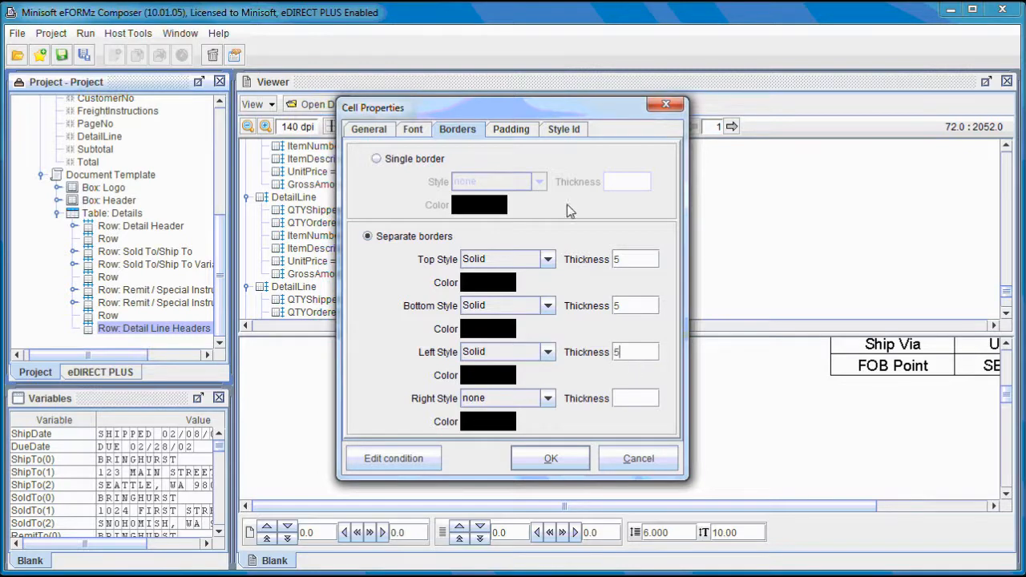
Replace the cell's automatic padding with 25 on all four sides and create the cell.
left_click(524, 132)
left_click(490, 158)
left_click(481, 189)
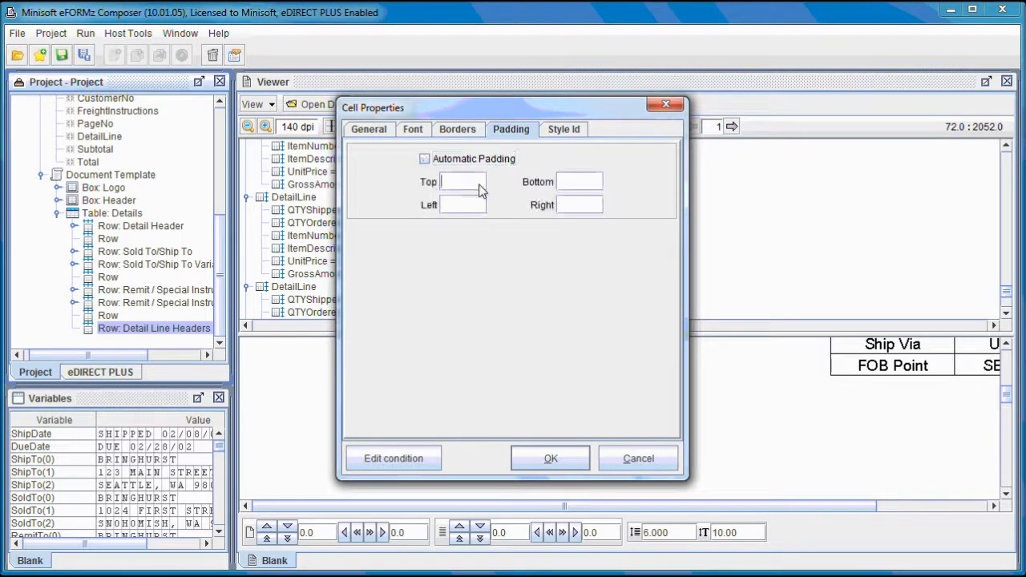
type("25")
left_click(478, 211)
type("25")
left_click(584, 206)
type("25")
left_click(581, 186)
type("25")
left_click(550, 458)
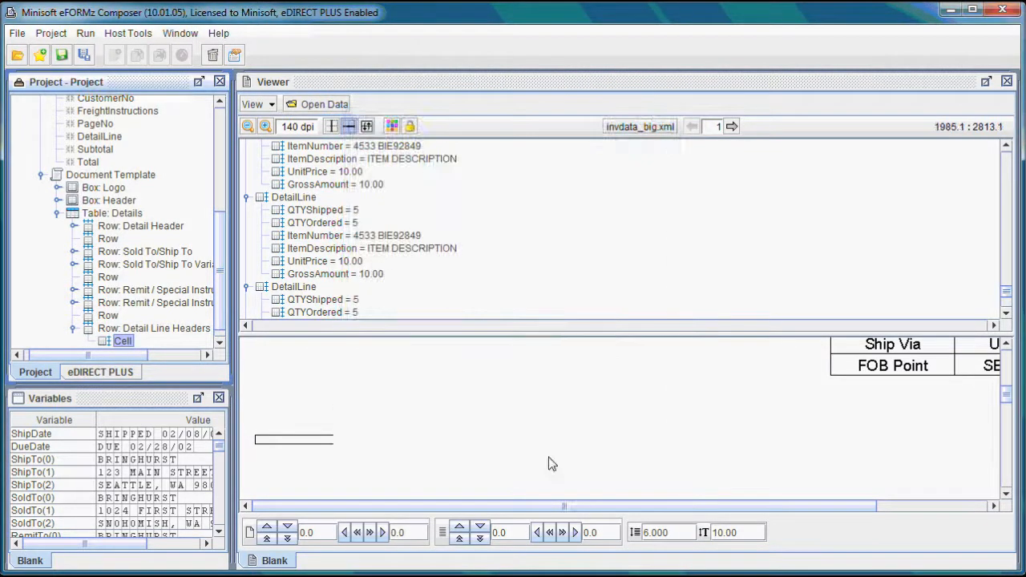
Add a left-aligned paragraph to the cell in the Detail Line Headers row.
scroll(160, 320, "down", 1)
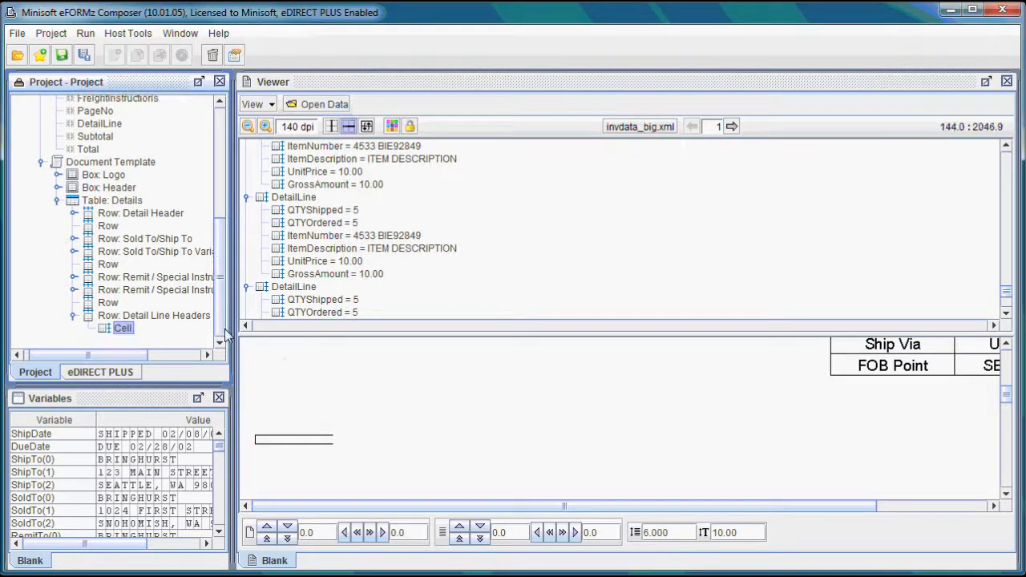
right_click(129, 333)
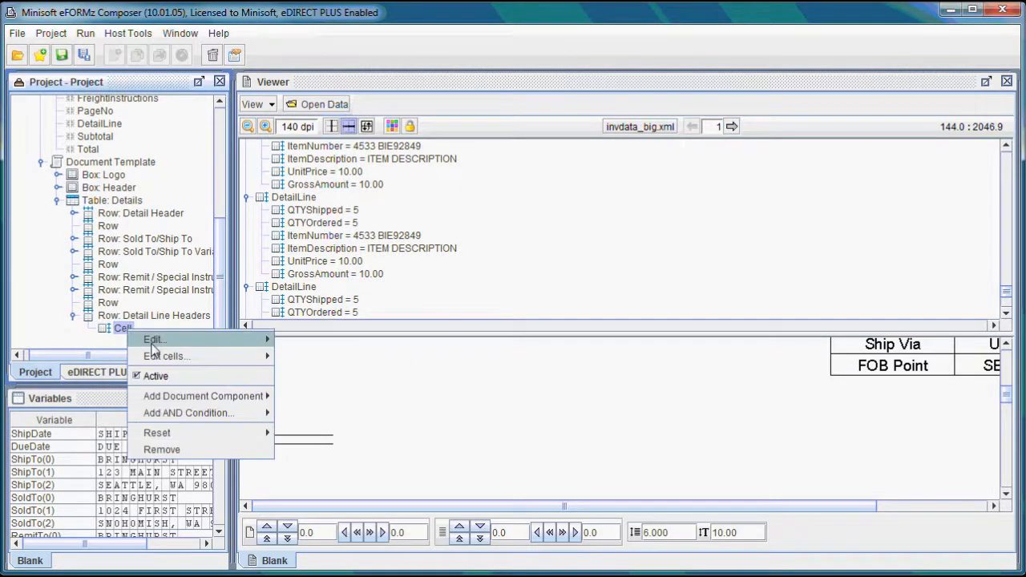
mouse_move(195, 401)
left_click(295, 394)
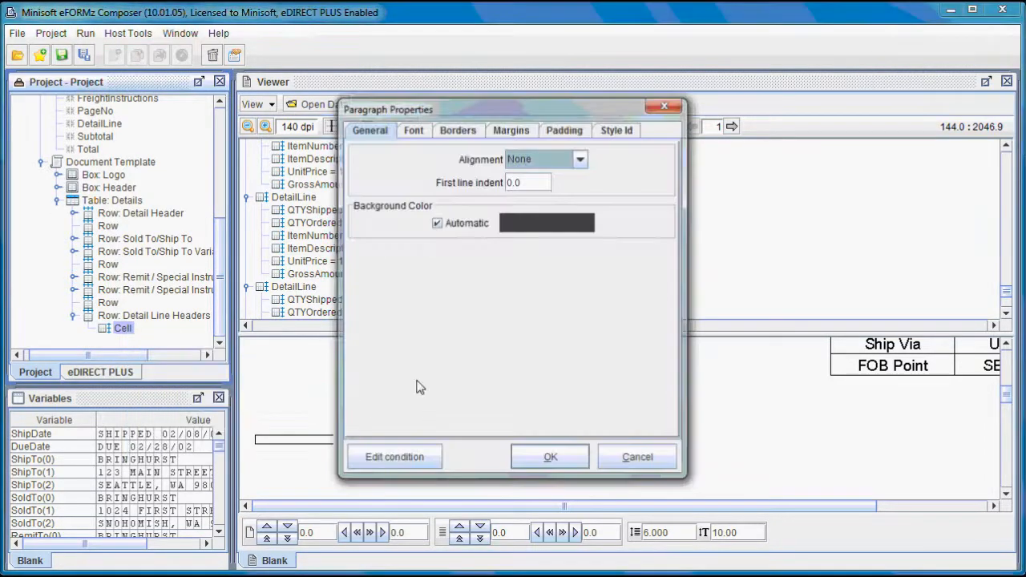
left_click(574, 160)
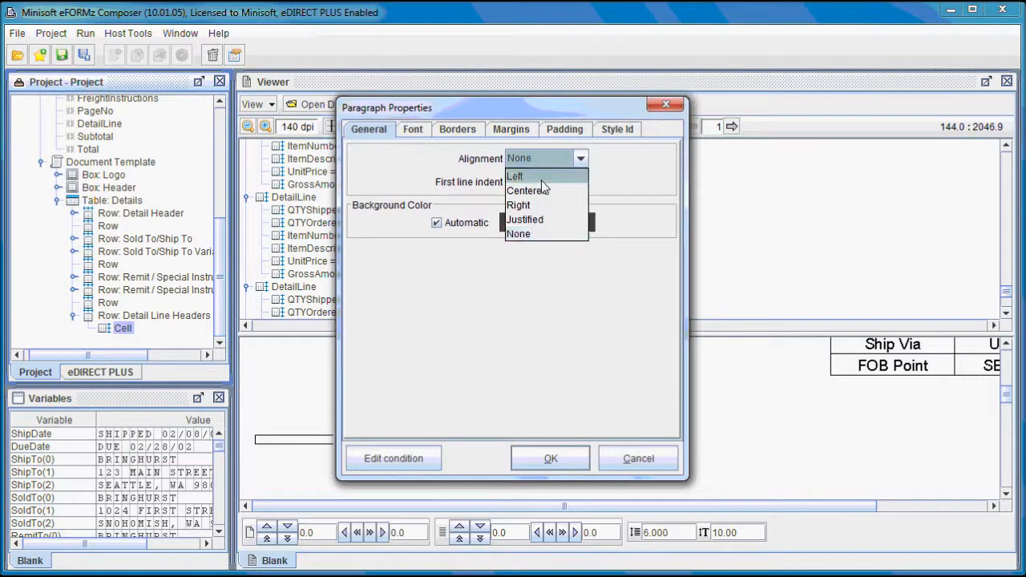
left_click(541, 178)
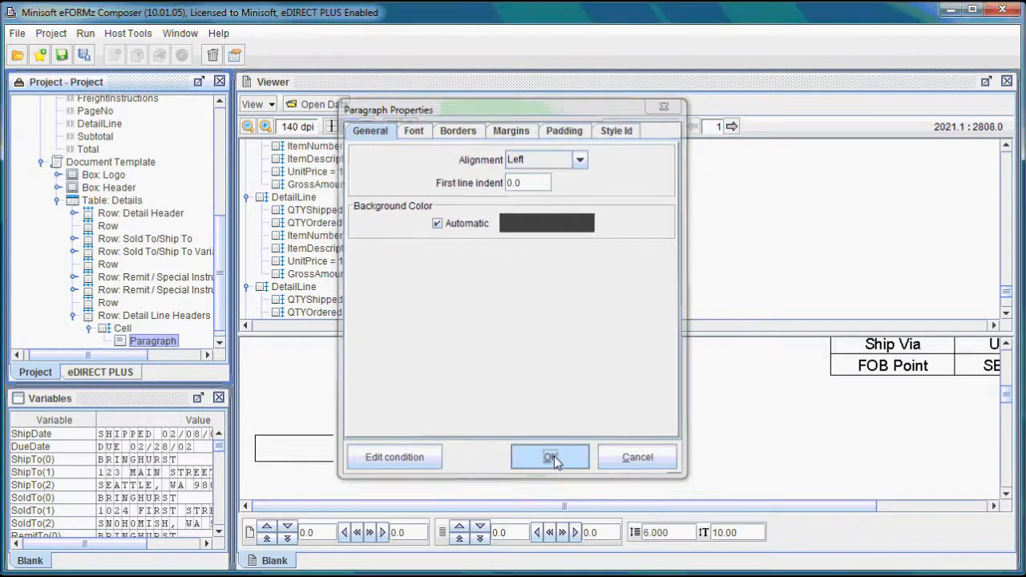
left_click(553, 453)
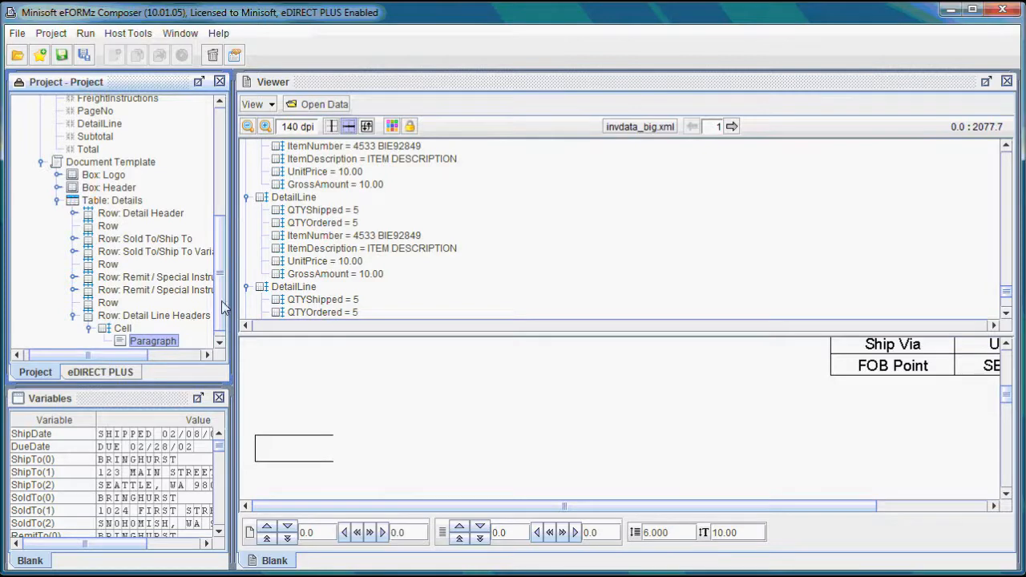
Add the text value "# Shipped" to the cell's paragraph.
right_click(167, 331)
mouse_move(220, 383)
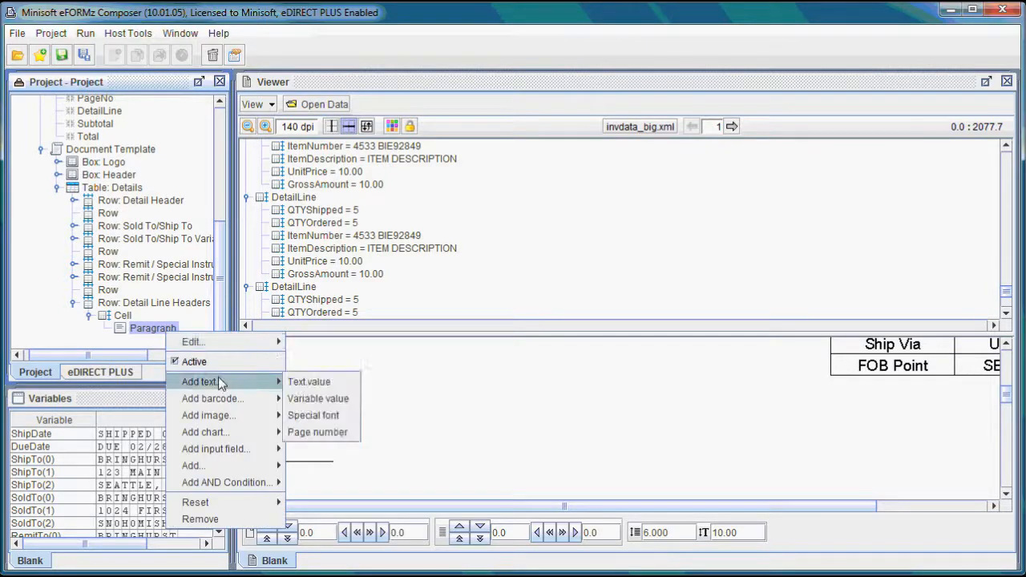
left_click(309, 381)
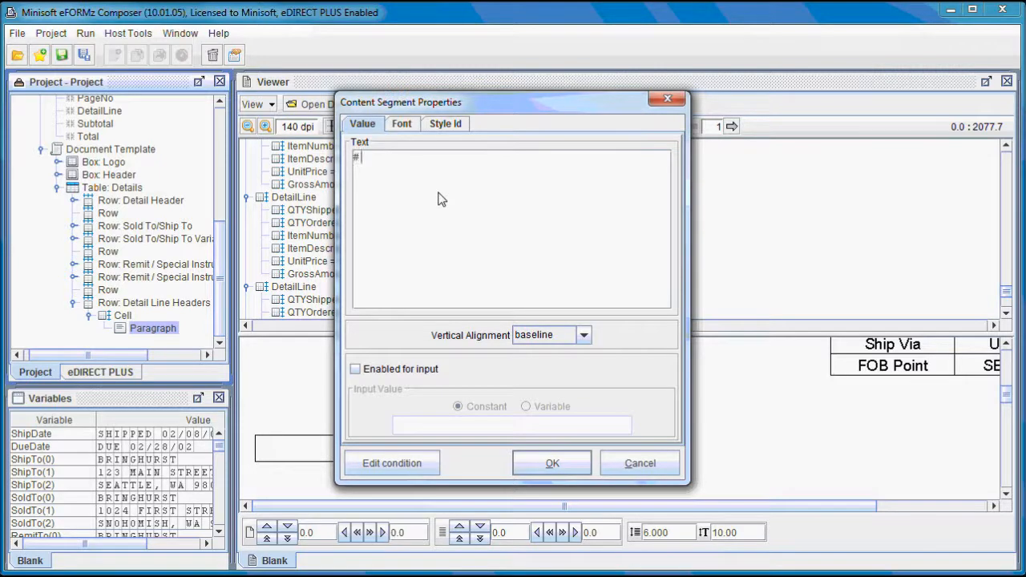
type("#")
key("Caps_Lock")
type("S")
key("Caps_Lock")
type("h")
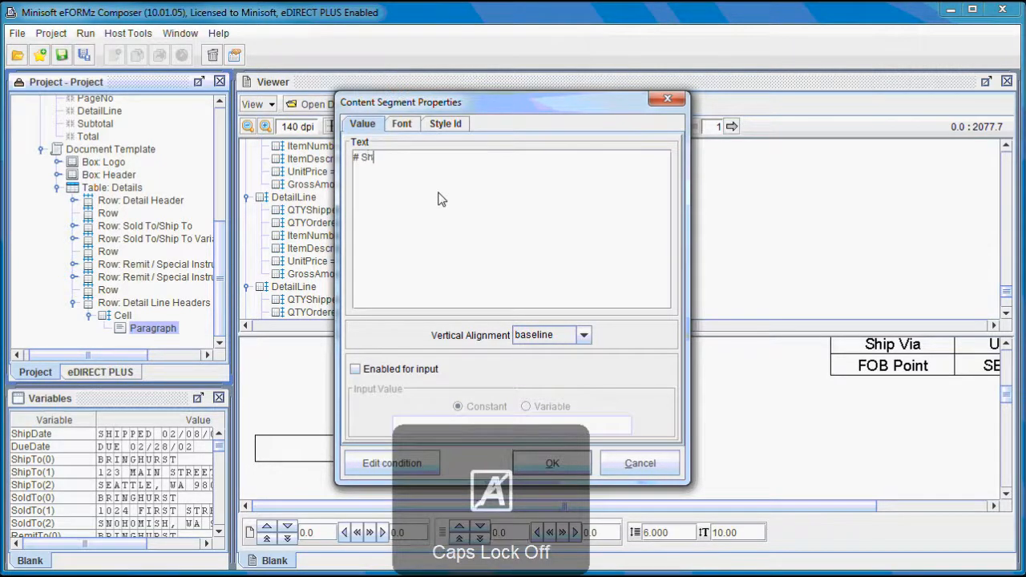
type("ipped")
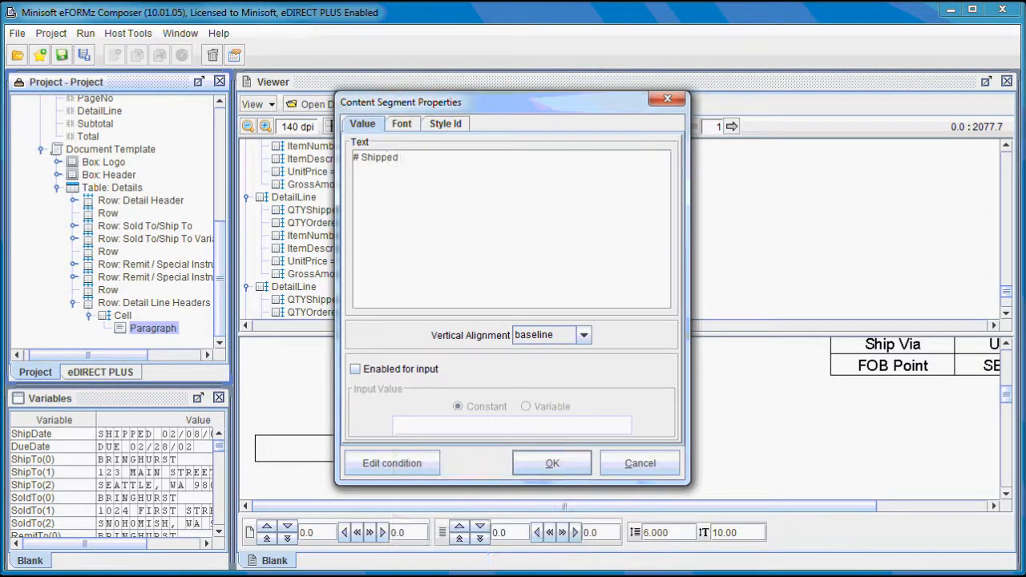
left_click(562, 467)
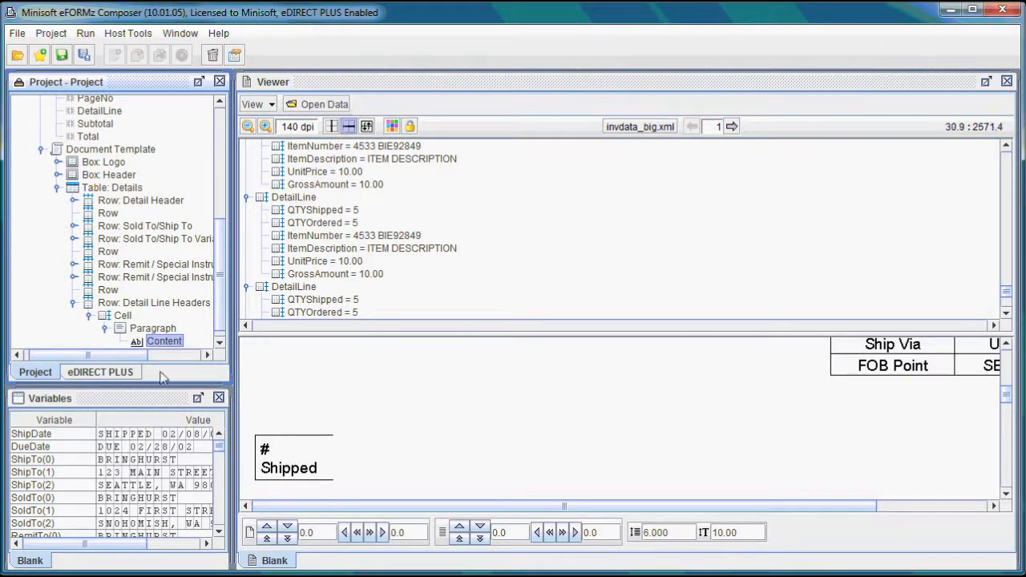
Turn off the automatic font for the "# Shipped" text and set its height to 9.
right_click(175, 346)
mouse_move(234, 350)
left_click(304, 366)
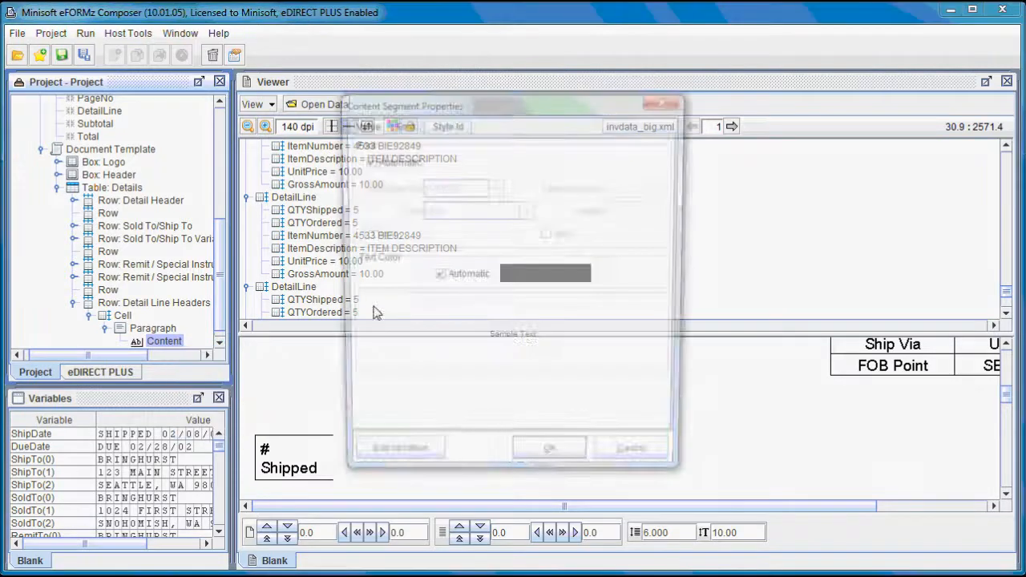
left_click(365, 161)
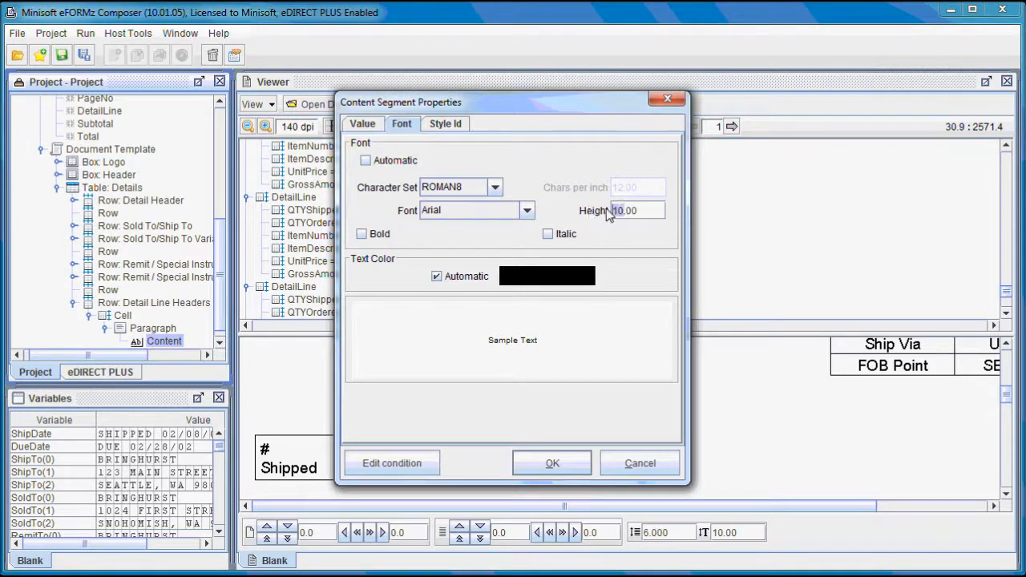
type("9")
left_click(563, 458)
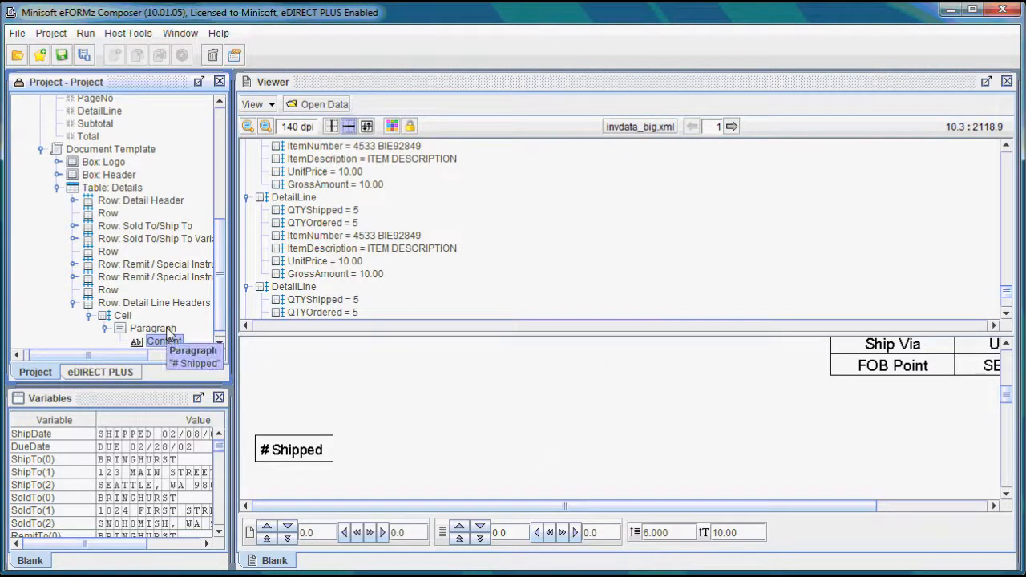
Turn off the automatic background color for the "# Shipped" cell and give it a medium gray background.
right_click(128, 317)
mouse_move(221, 332)
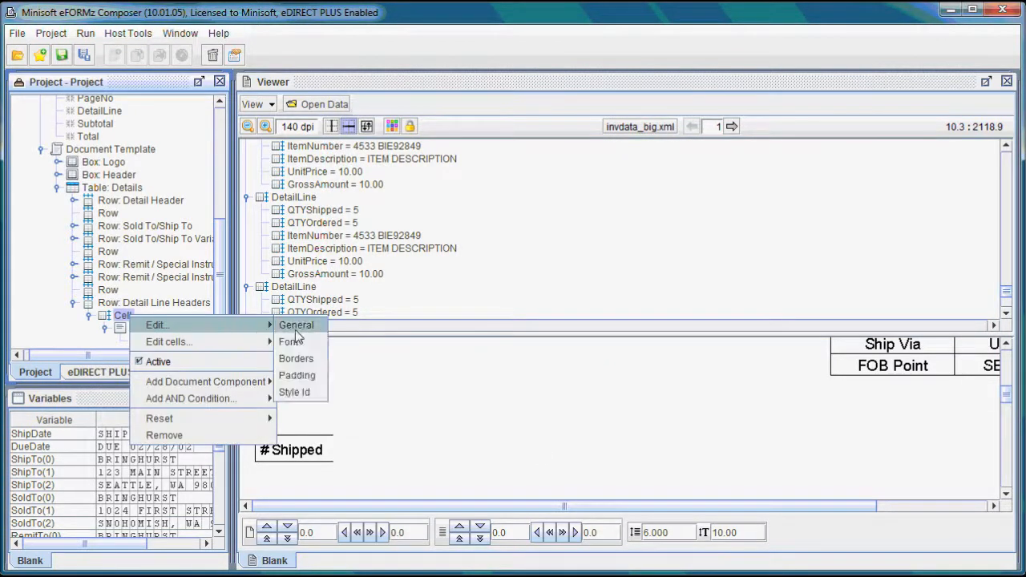
left_click(300, 327)
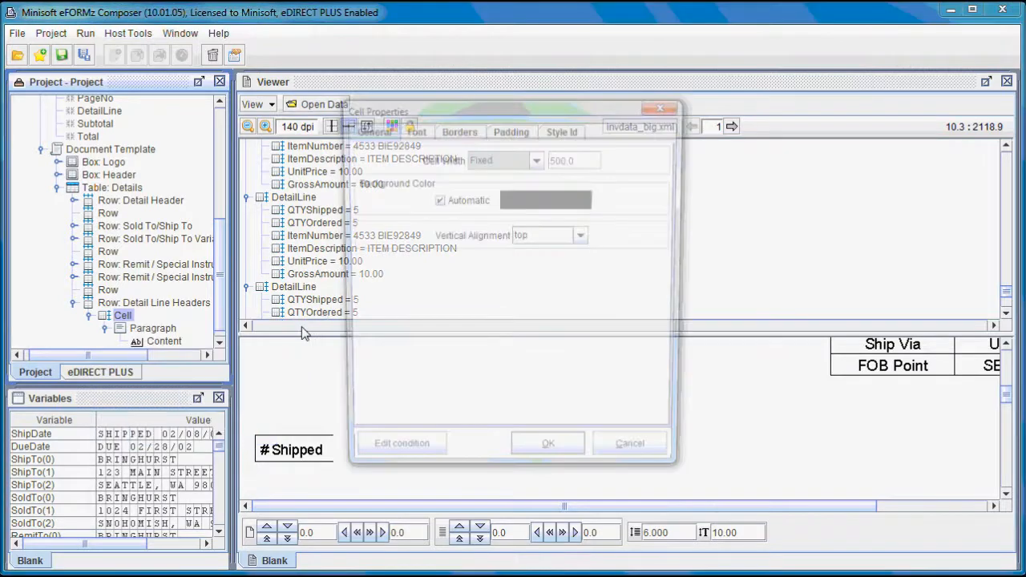
left_click(469, 205)
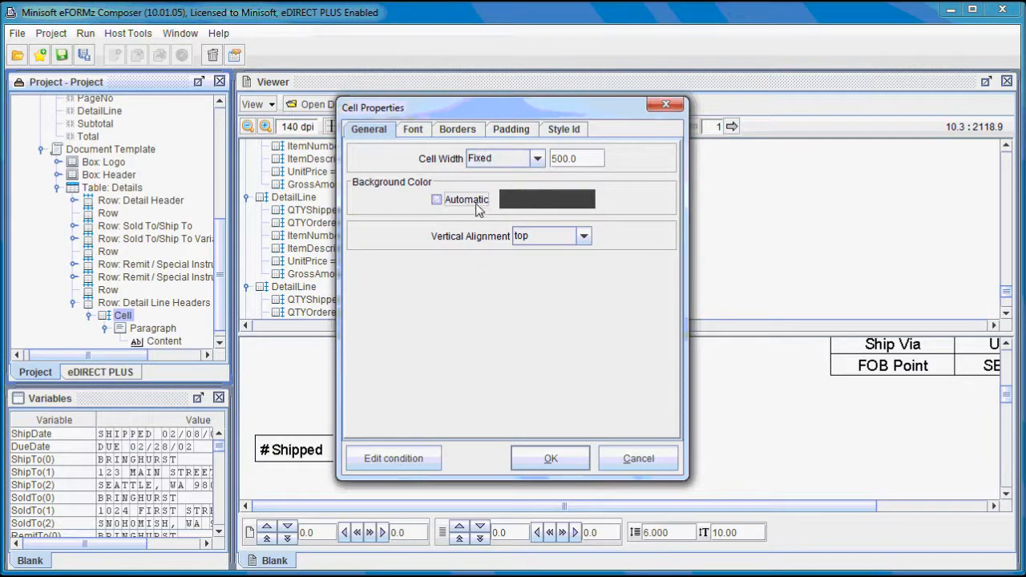
left_click(535, 204)
left_click(353, 251)
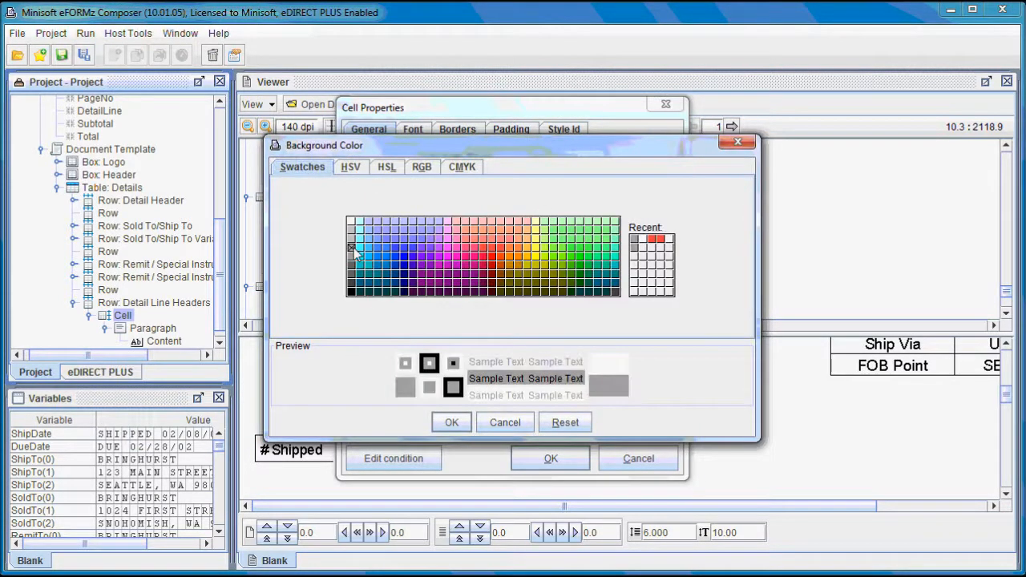
left_click(452, 423)
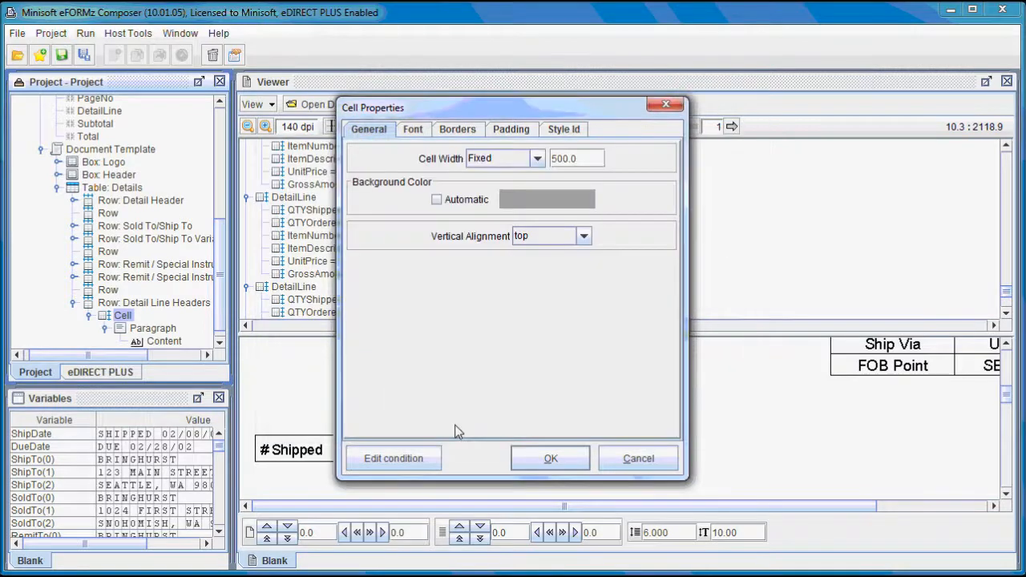
left_click(558, 465)
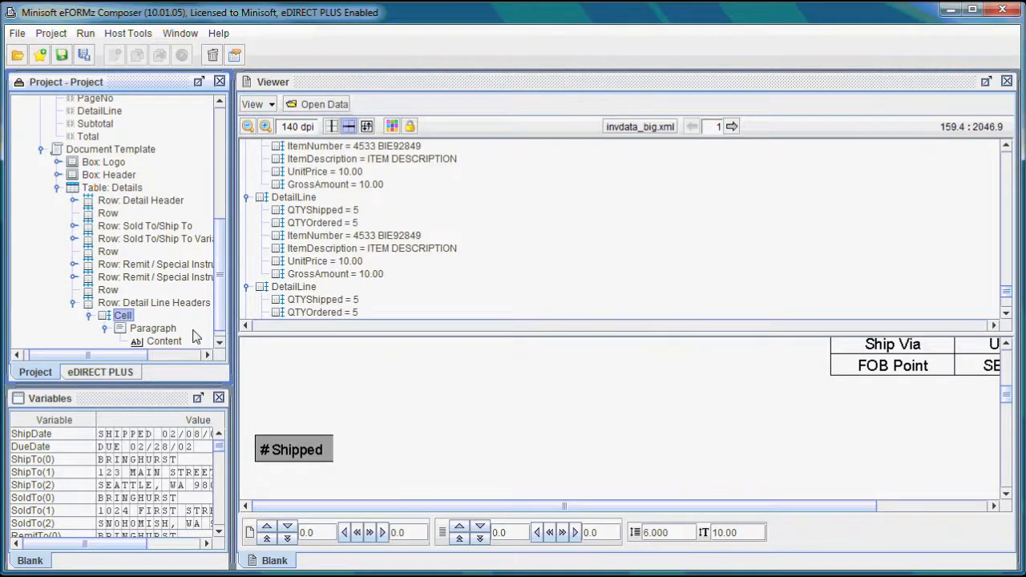
Turn off the automatic text color for the "# Shipped" content and make the text white.
right_click(178, 344)
mouse_move(265, 348)
left_click(313, 361)
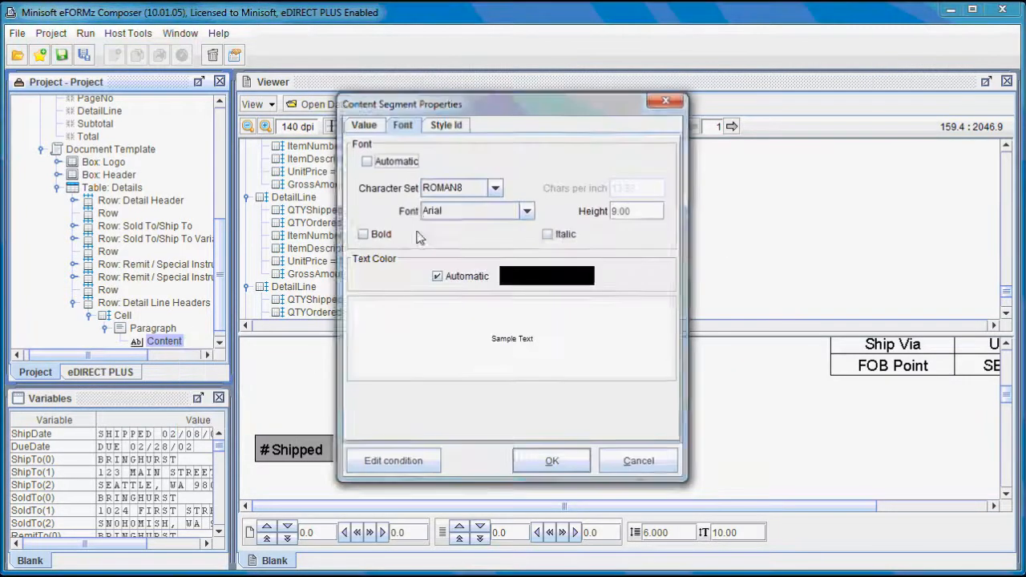
left_click(438, 276)
left_click(546, 276)
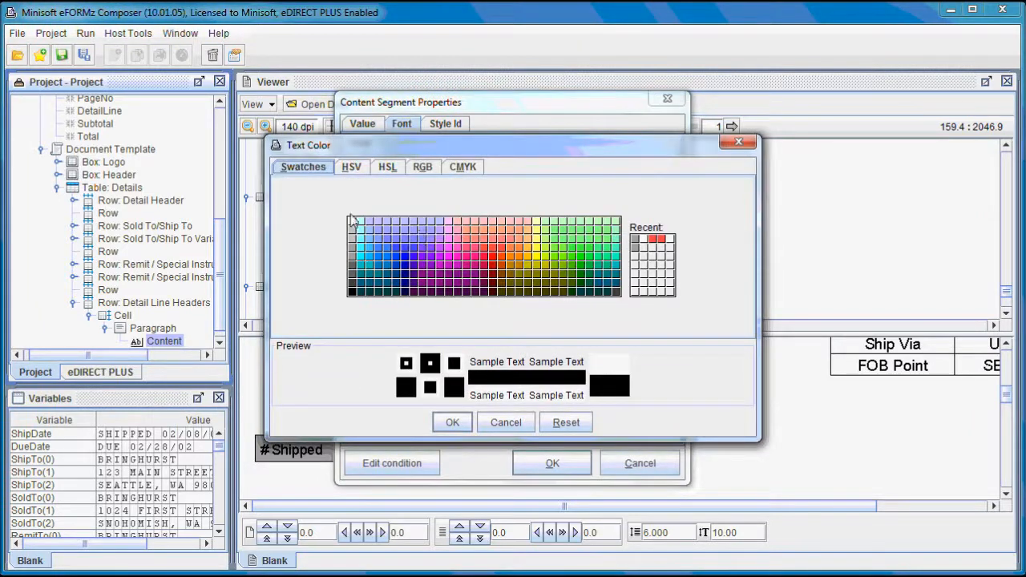
left_click(452, 422)
left_click(551, 464)
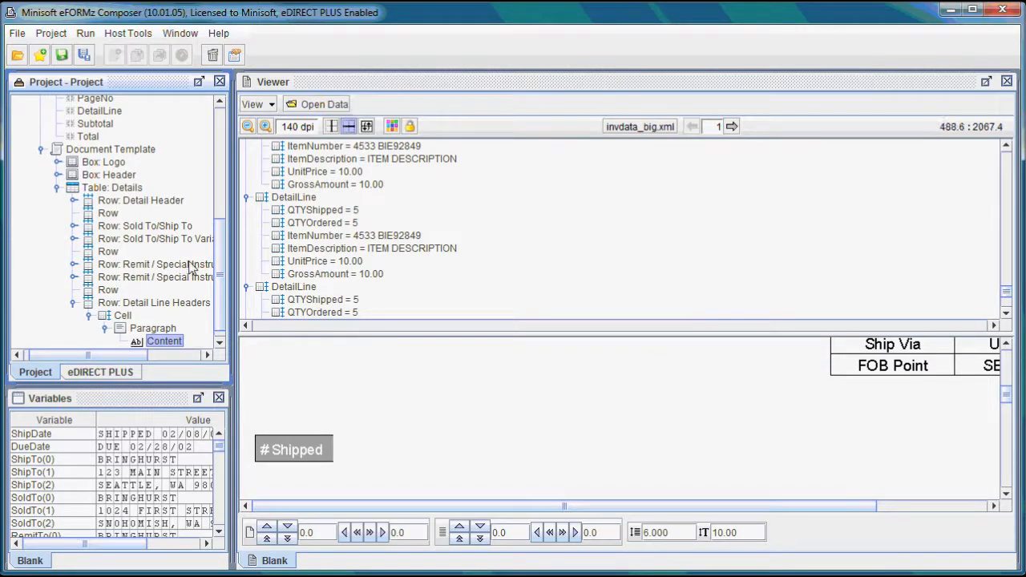
Duplicate the "# Shipped" cell within the Detail Line Headers row.
left_click_drag(220, 258, 217, 298)
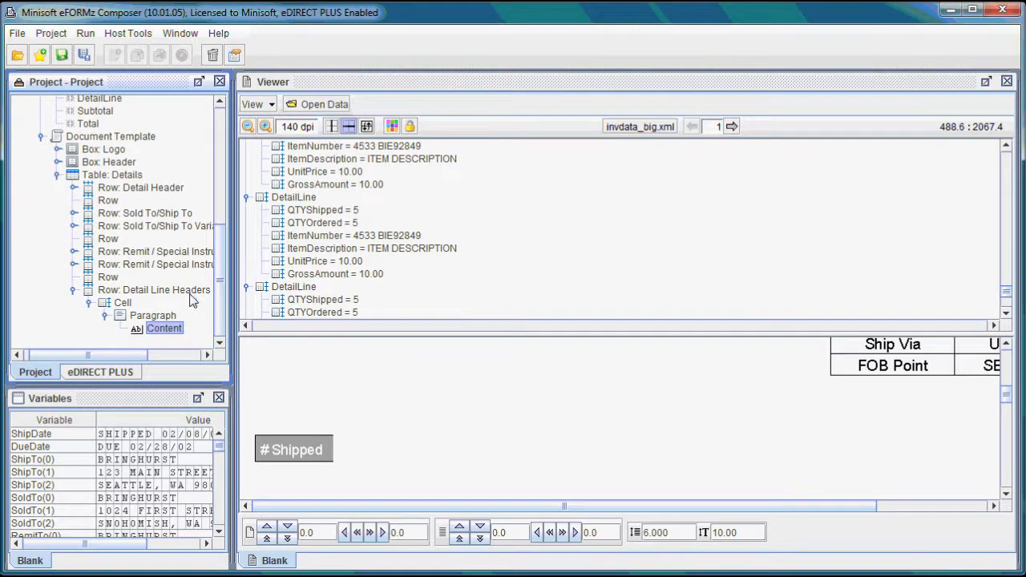
left_click(128, 304)
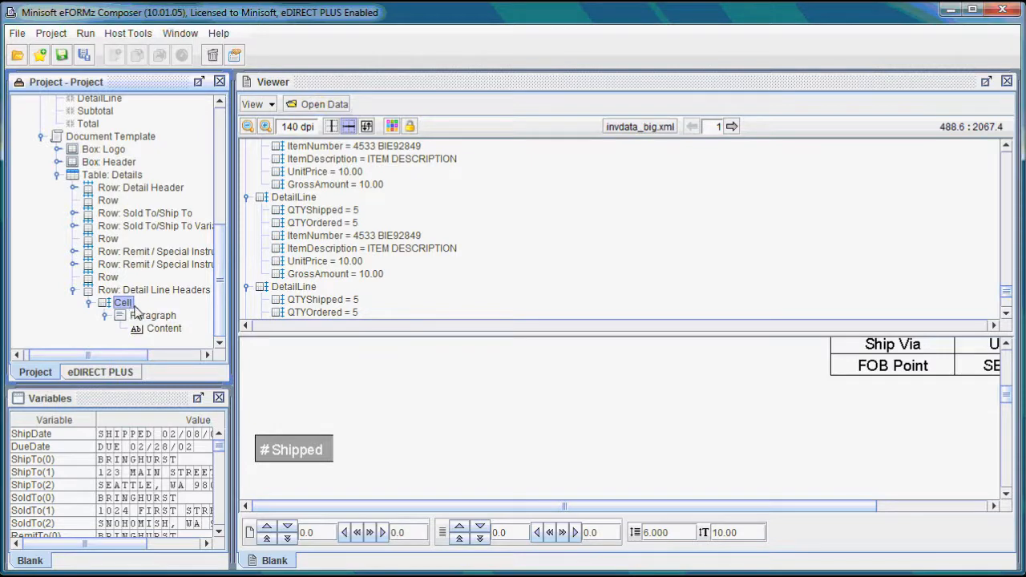
right_click(133, 312)
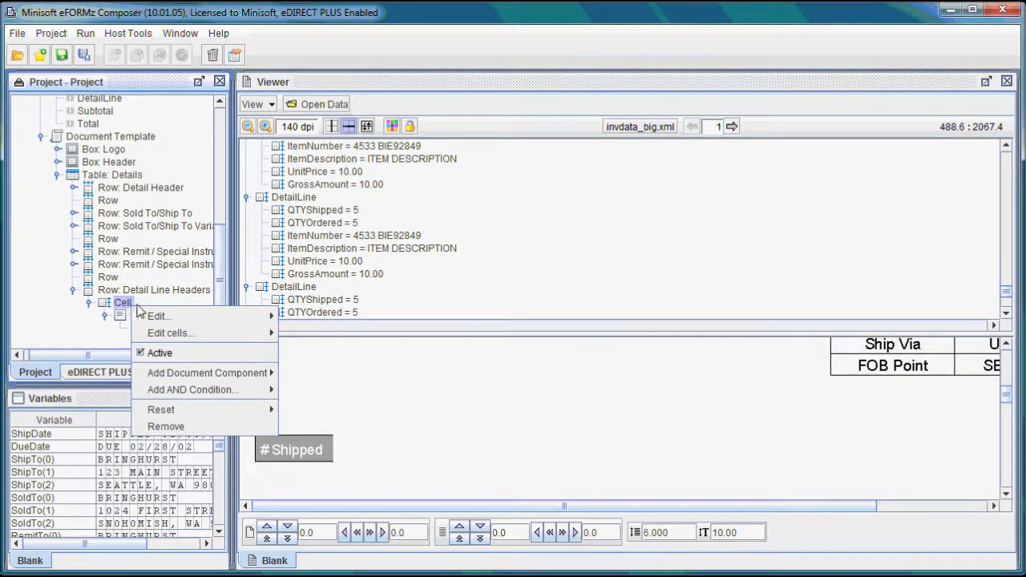
left_click_drag(125, 304, 136, 309)
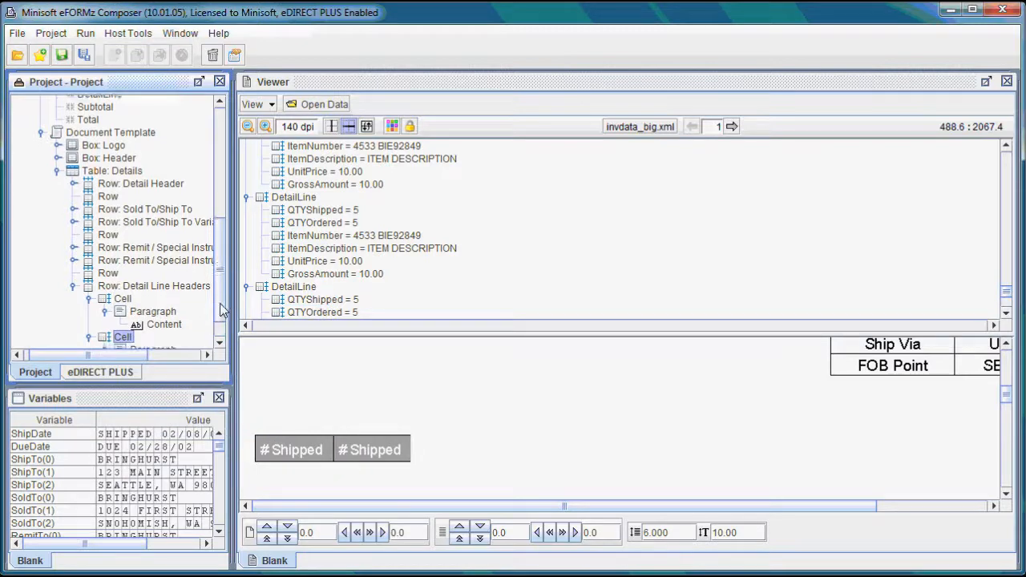
left_click_drag(221, 310, 219, 329)
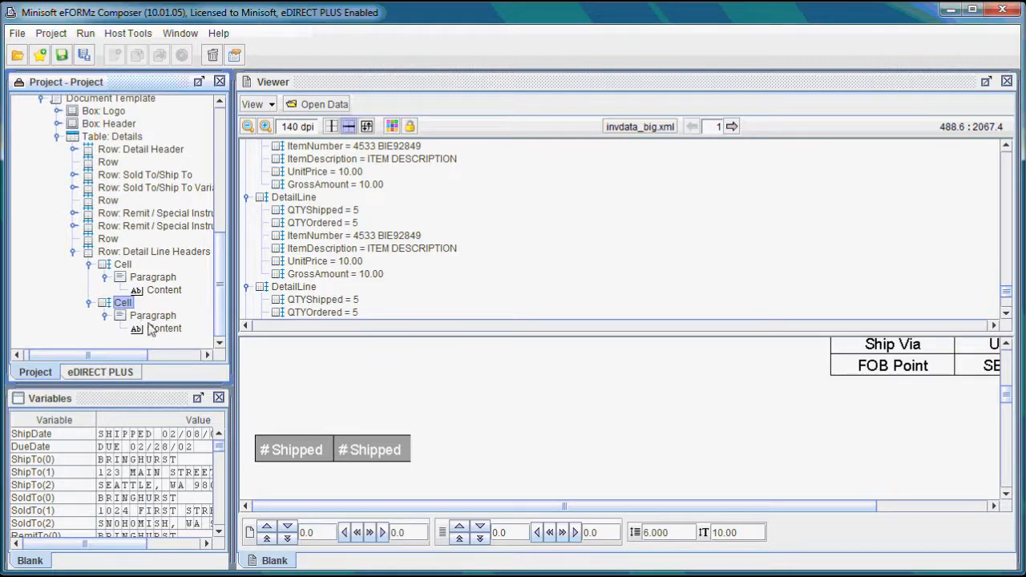
Change the text in the duplicated second cell to "# Ordered".
right_click(156, 332)
left_click(177, 335)
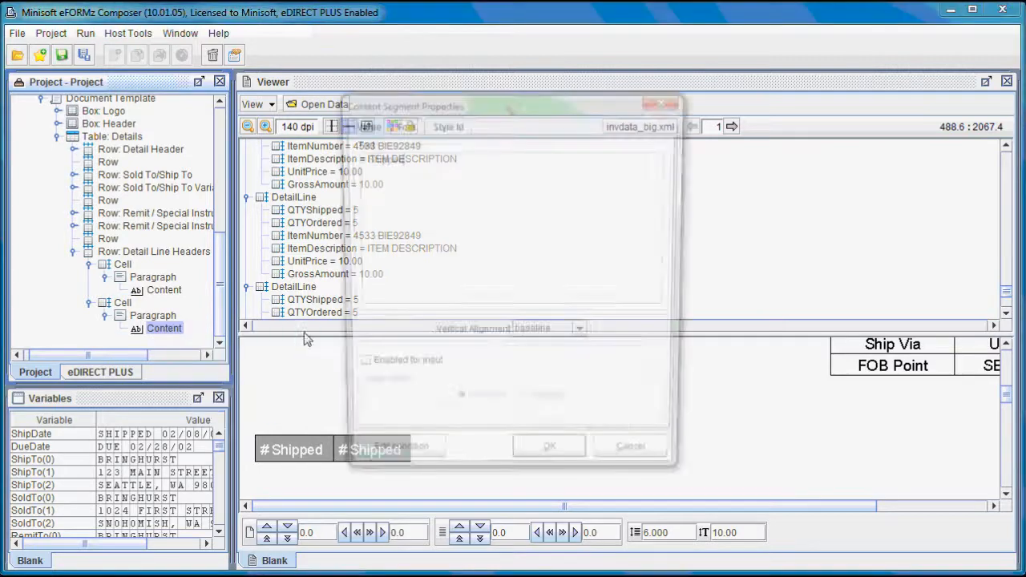
left_click_drag(407, 160, 362, 158)
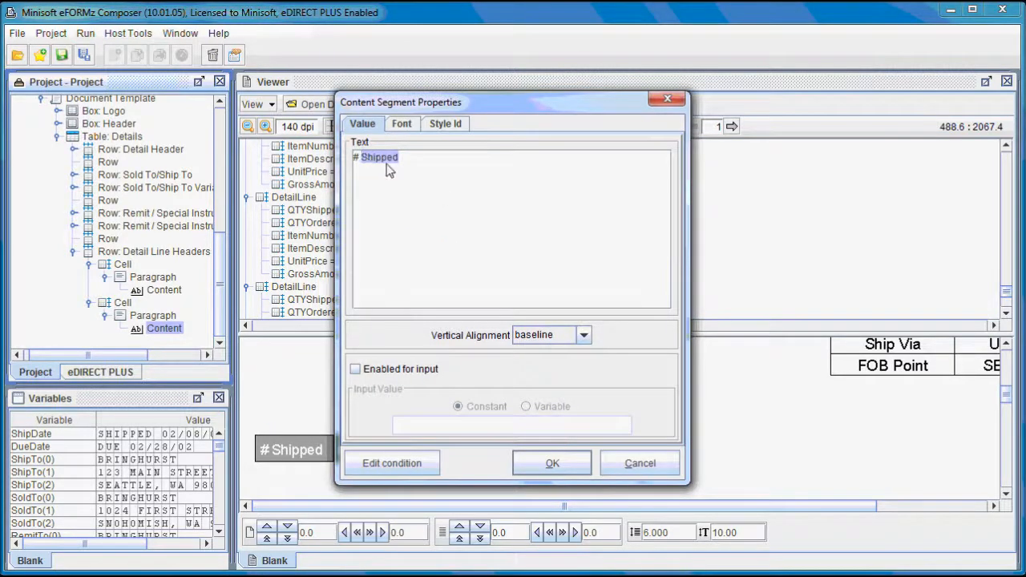
key("Caps_Lock")
type("O")
key("Caps_Lock")
type("rdered")
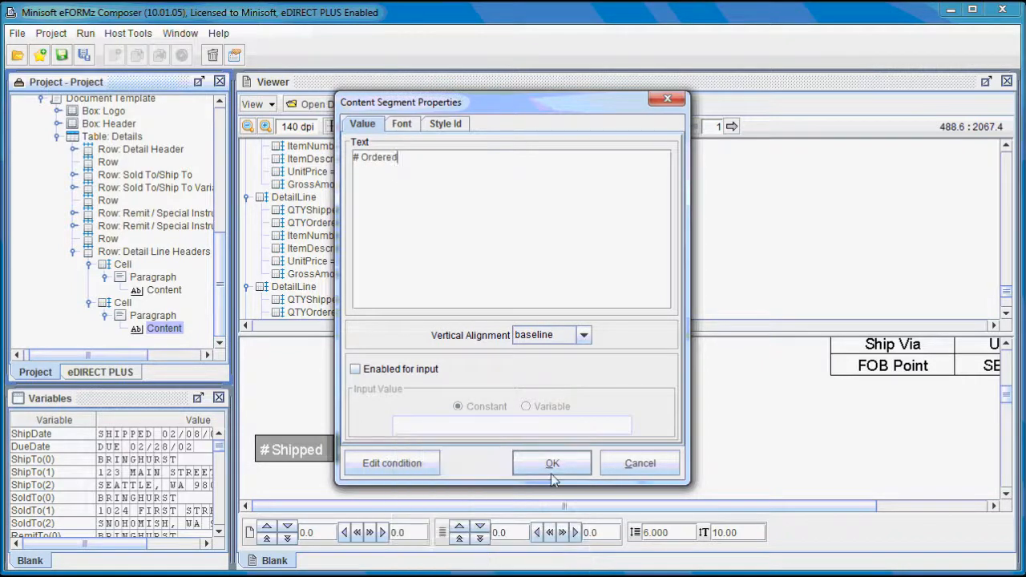
left_click(551, 465)
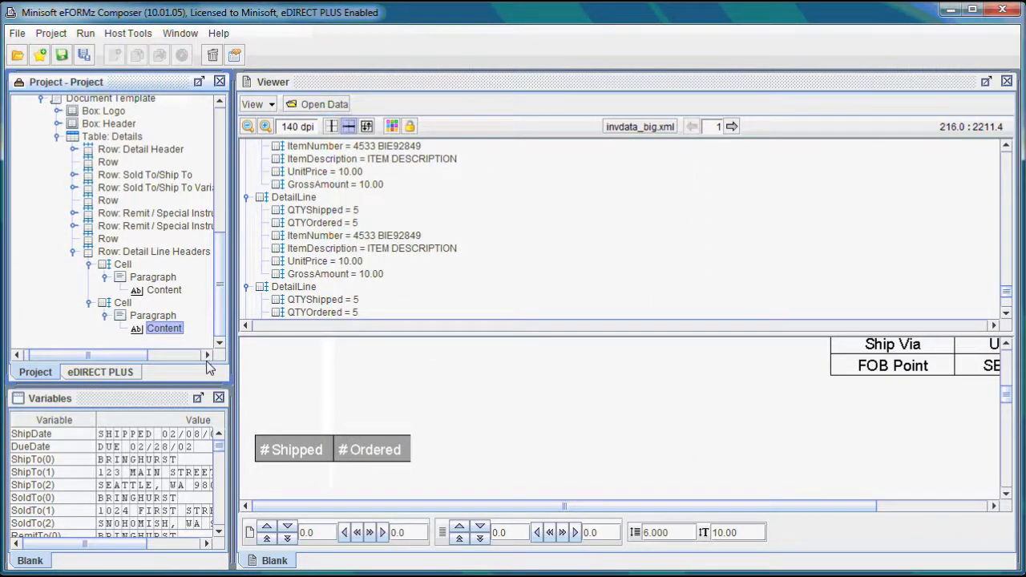
Duplicate the "# Ordered" cell to add a third cell to the Detail Line Headers row.
left_click_drag(124, 303, 132, 306)
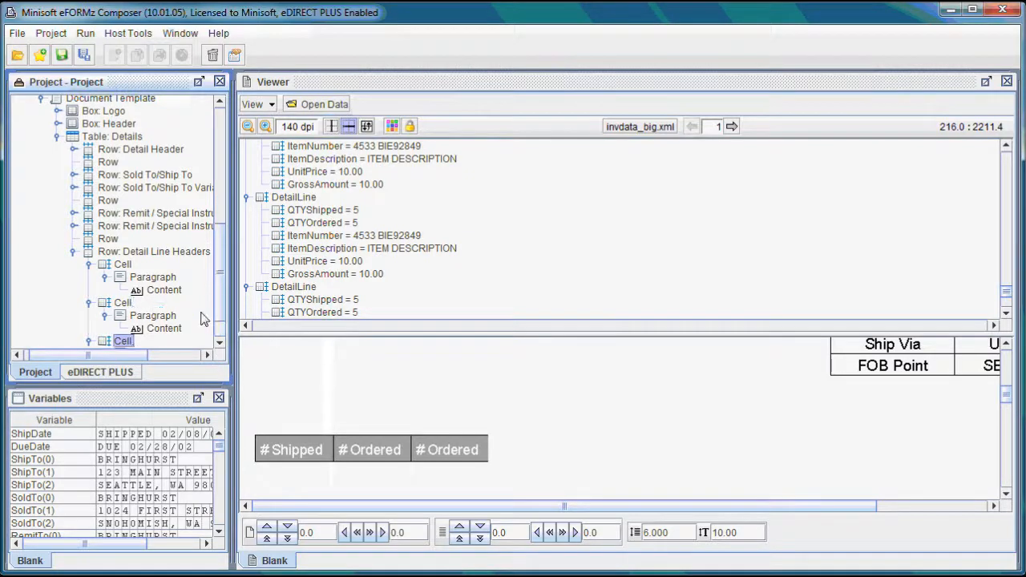
scroll(218, 334, "down", 1)
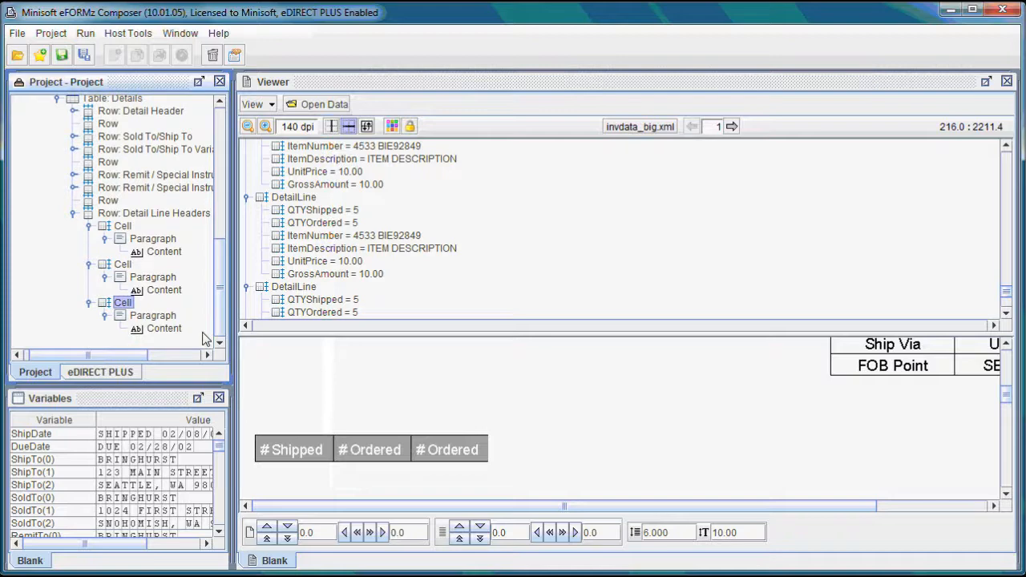
right_click(177, 331)
mouse_move(221, 340)
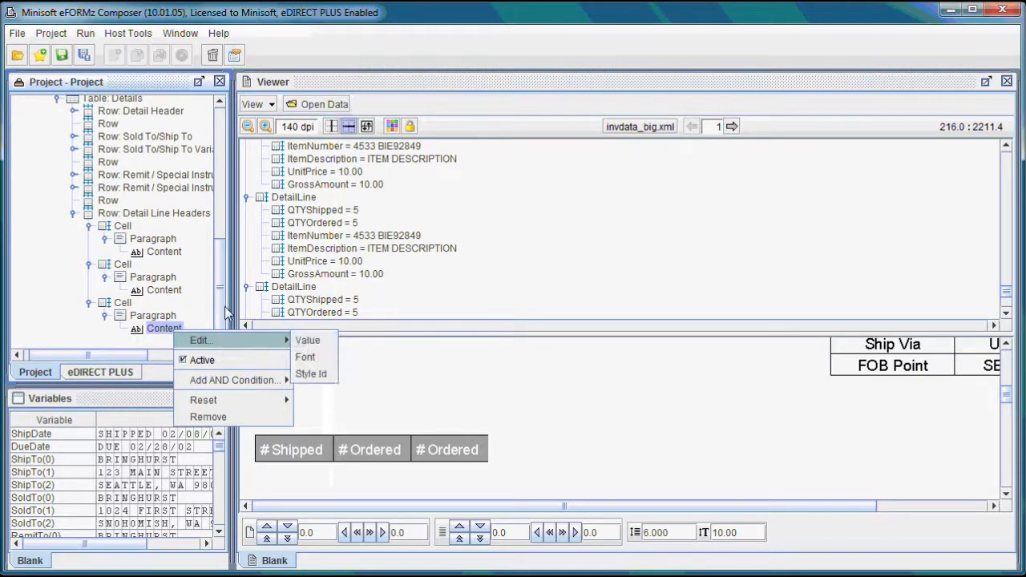
Set the fixed width of the third cell in the Detail Line Headers row to 1000.
right_click(127, 304)
mouse_move(216, 312)
left_click(298, 317)
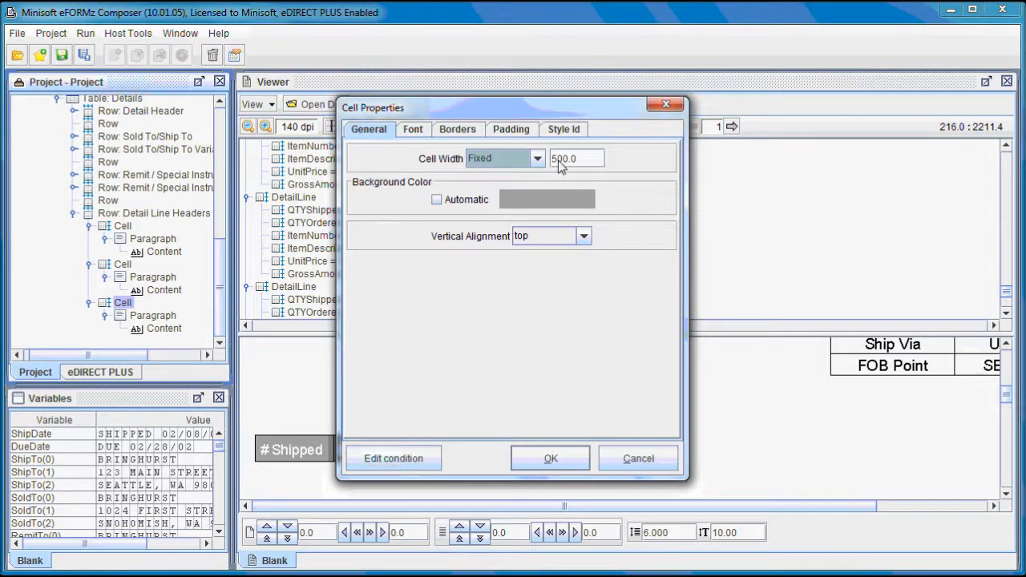
left_click(551, 159)
key("Delete")
type("10")
left_click(573, 458)
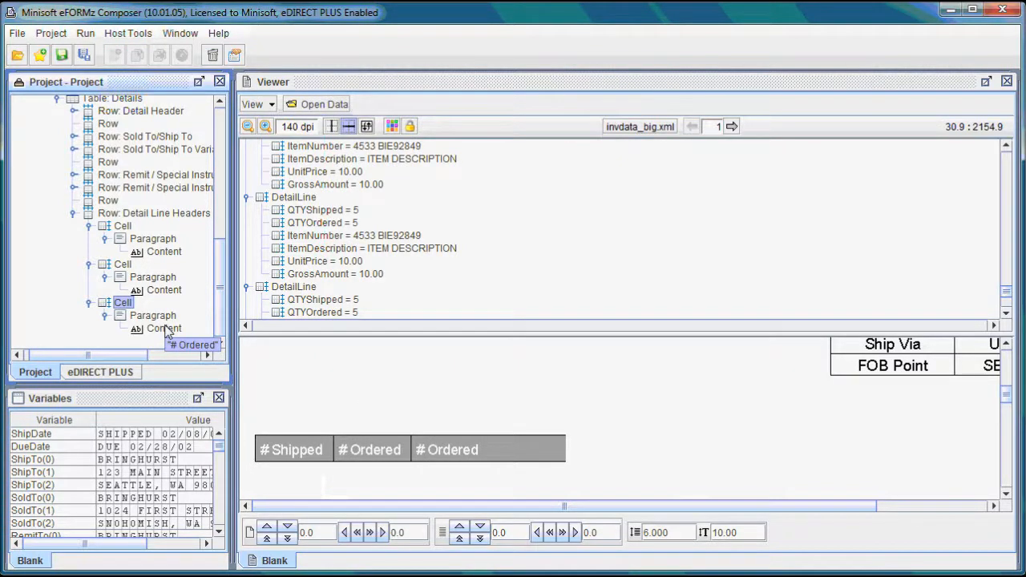
Replace the third header cell's text with "Item Number".
right_click(167, 331)
mouse_move(256, 335)
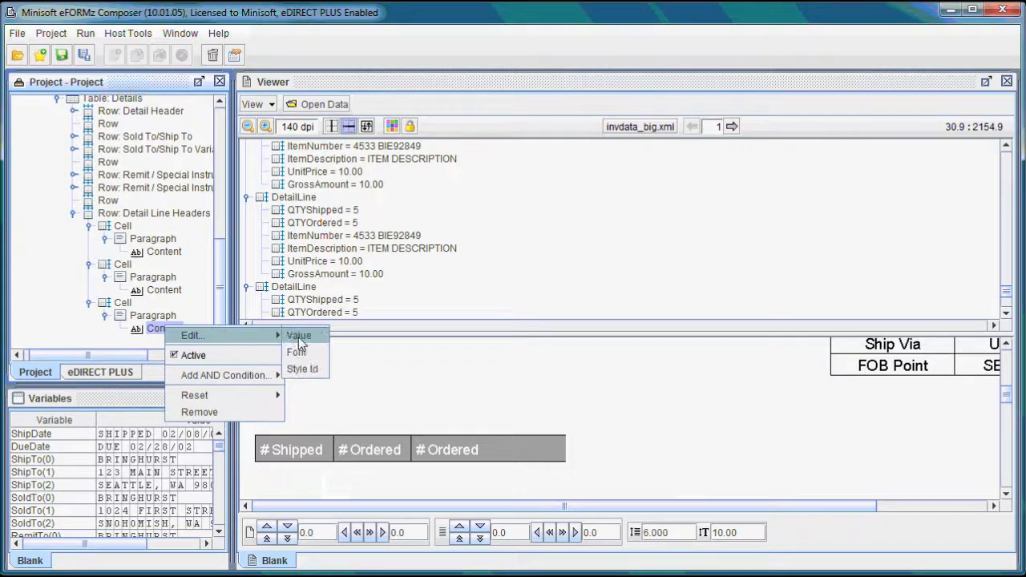
left_click(301, 343)
left_click_drag(407, 158, 352, 157)
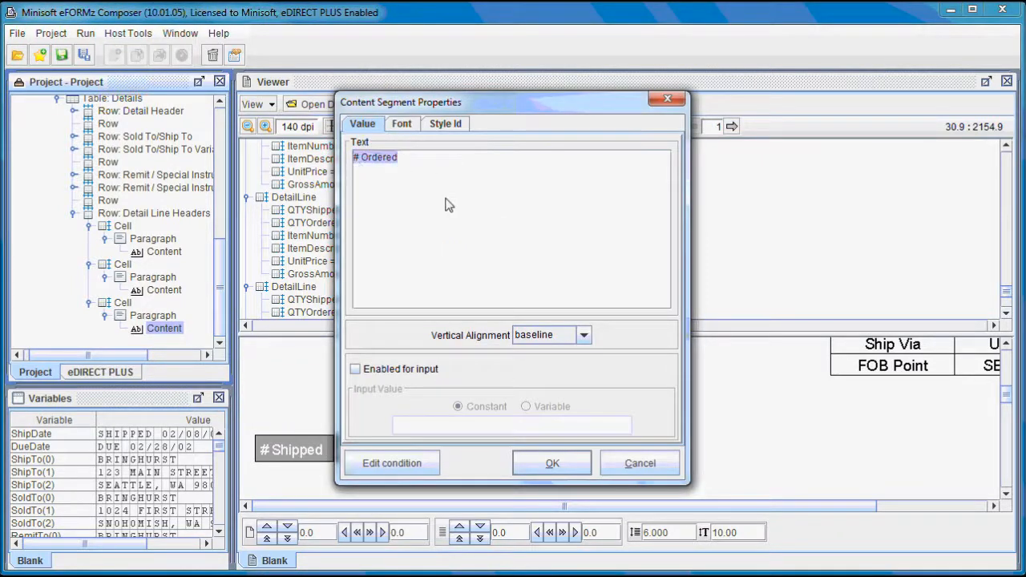
key("Caps_Lock")
type("I")
key("Caps_Lock")
type("tem")
key("Caps_Lock")
type("N")
key("Caps_Lock")
type("umber")
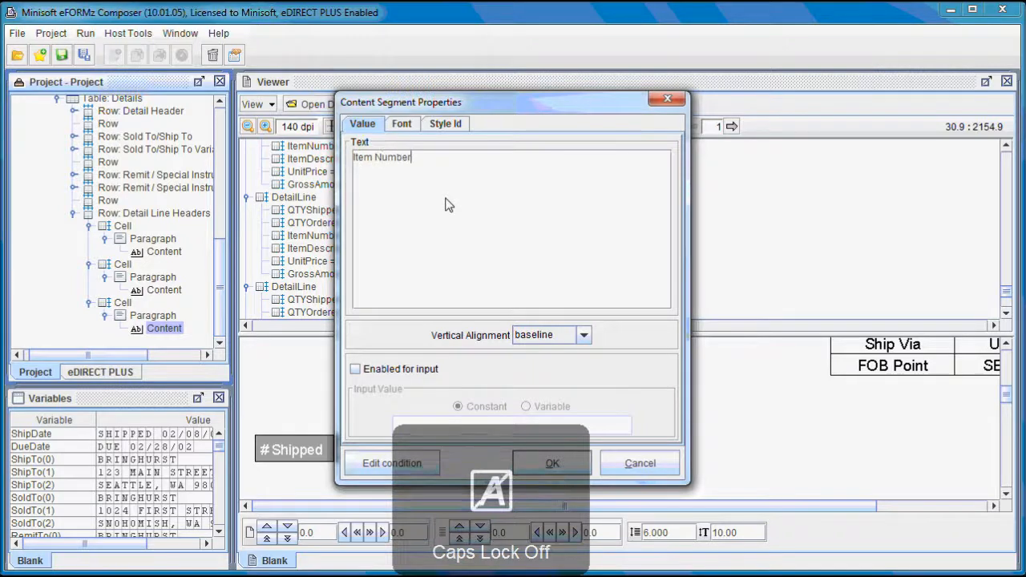
left_click(553, 463)
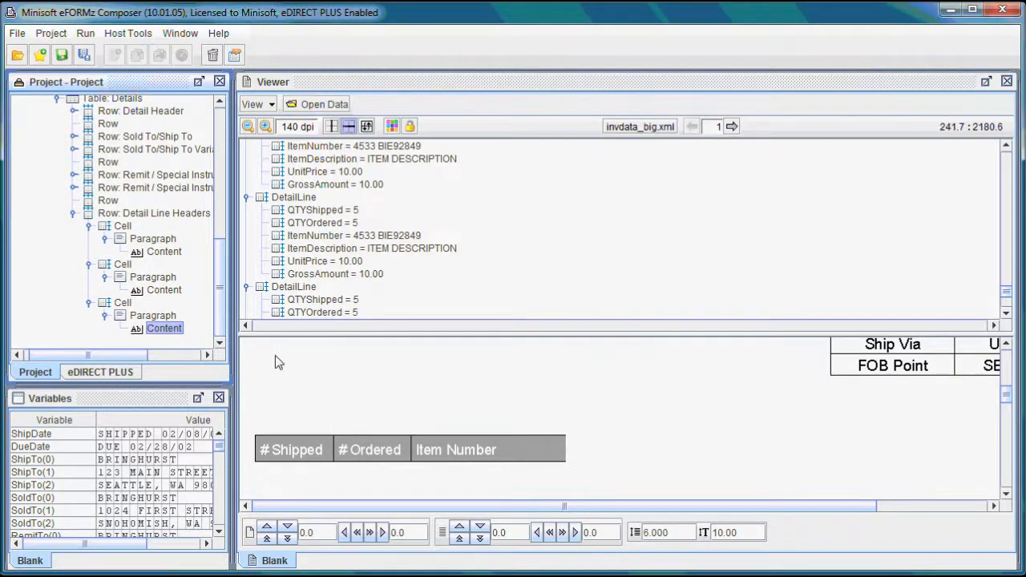
Duplicate the "Item Number" cell to add a fourth cell to the Detail Line Headers row.
left_click(130, 304)
key("ctrl+d")
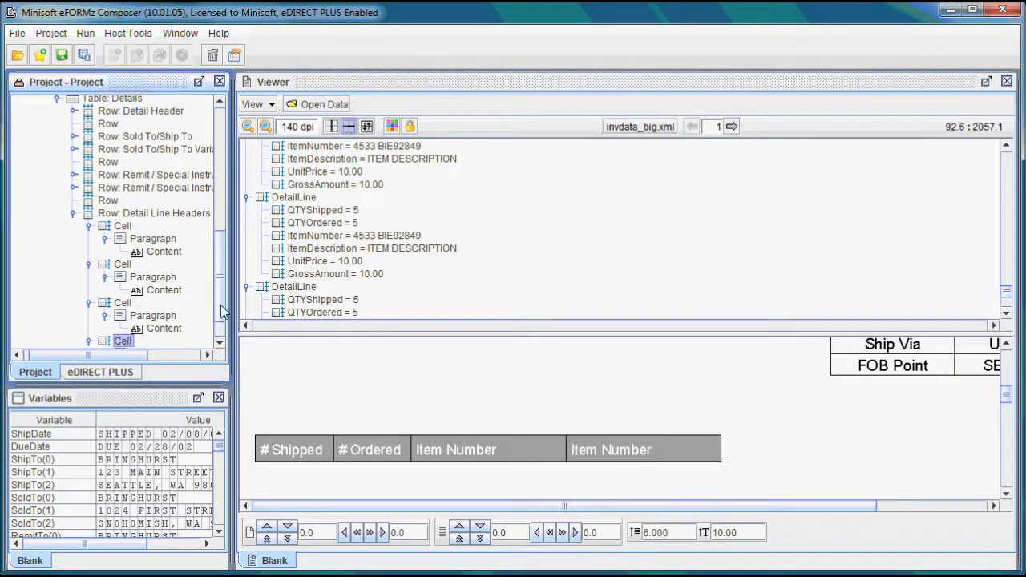
left_click_drag(220, 307, 214, 335)
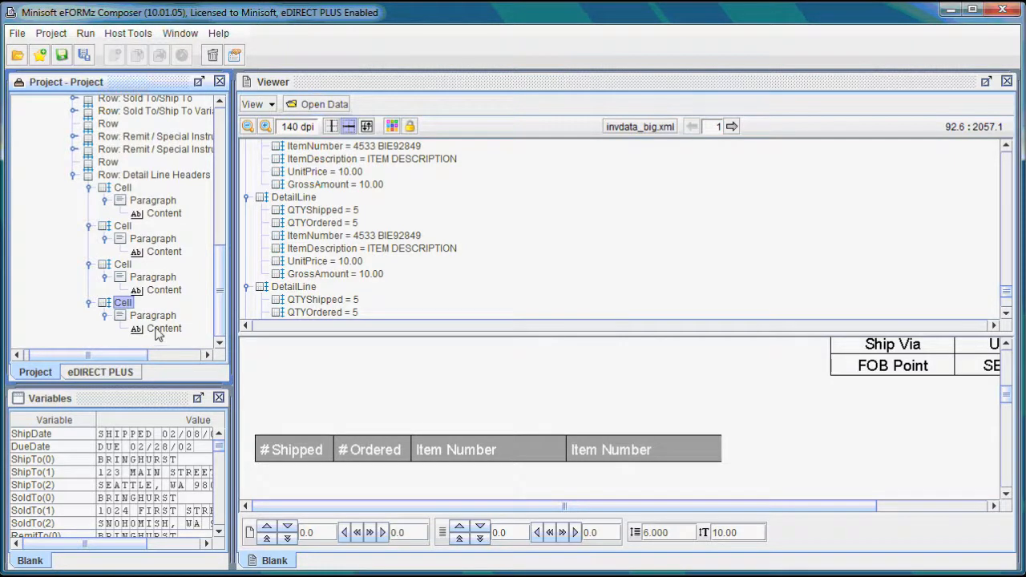
Set the fixed width of the fourth cell in the Detail Line Headers row to 2000.
left_click_drag(122, 303, 128, 315)
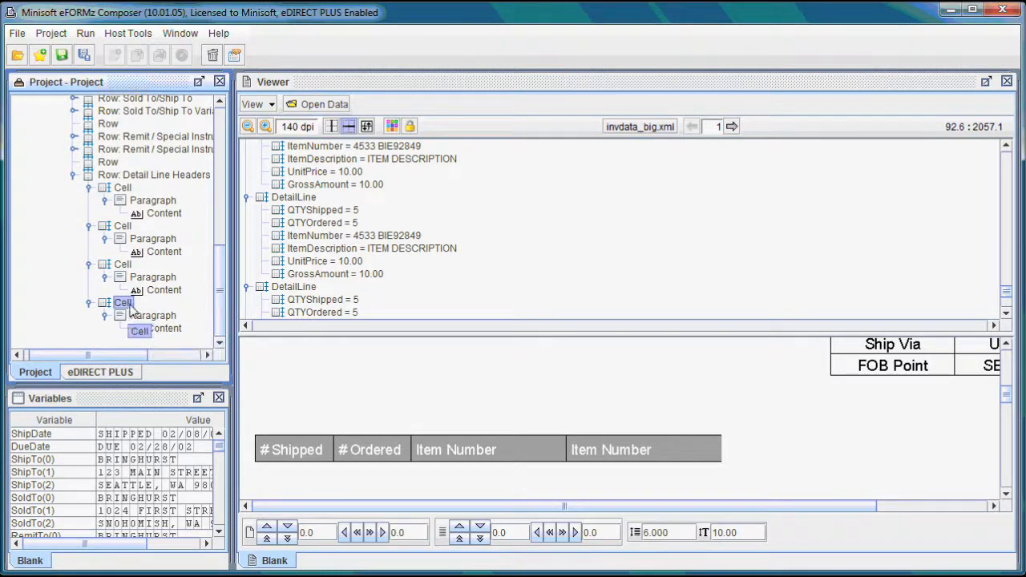
right_click(130, 309)
mouse_move(264, 314)
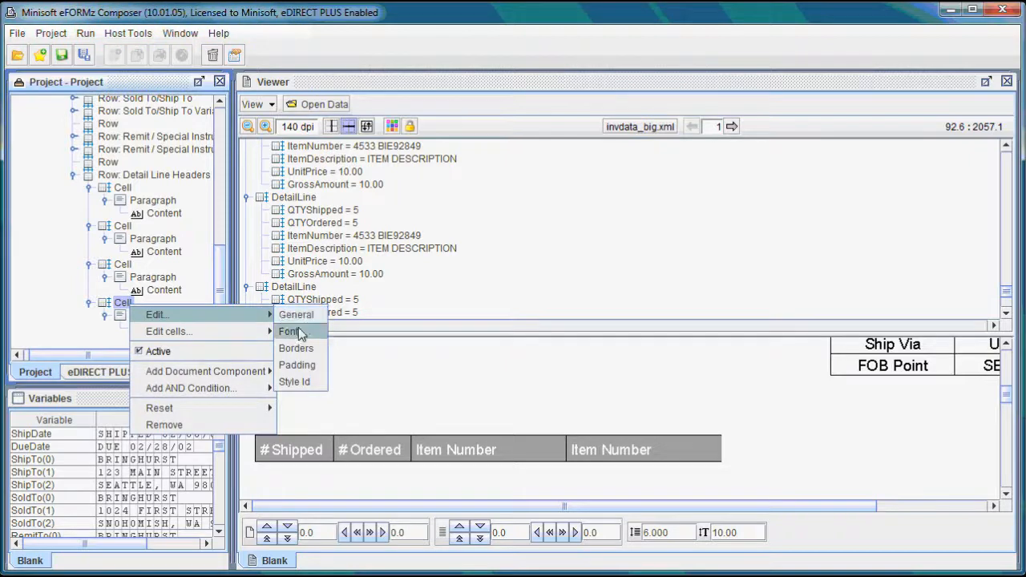
left_click(296, 314)
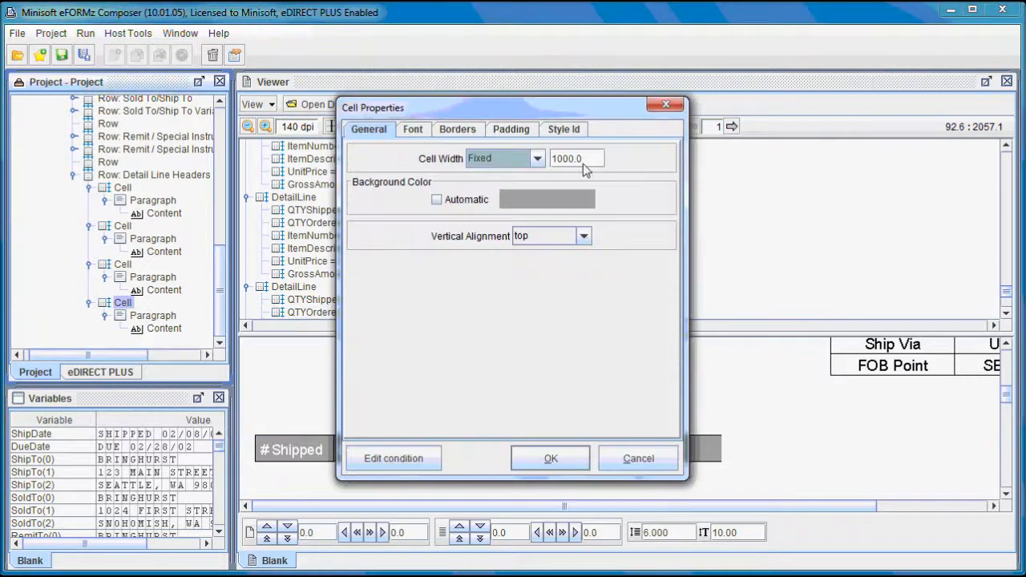
left_click(556, 161)
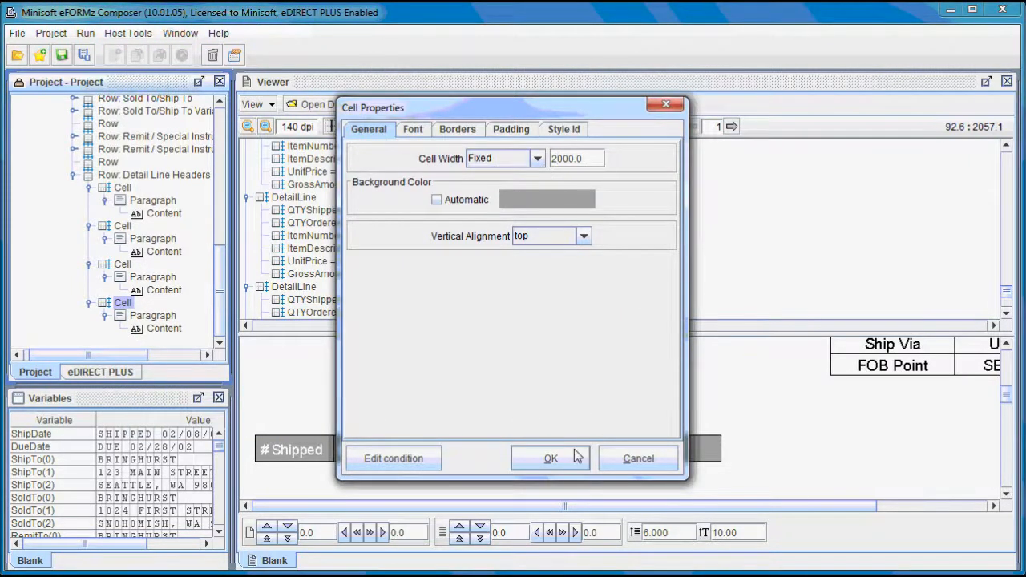
left_click(565, 456)
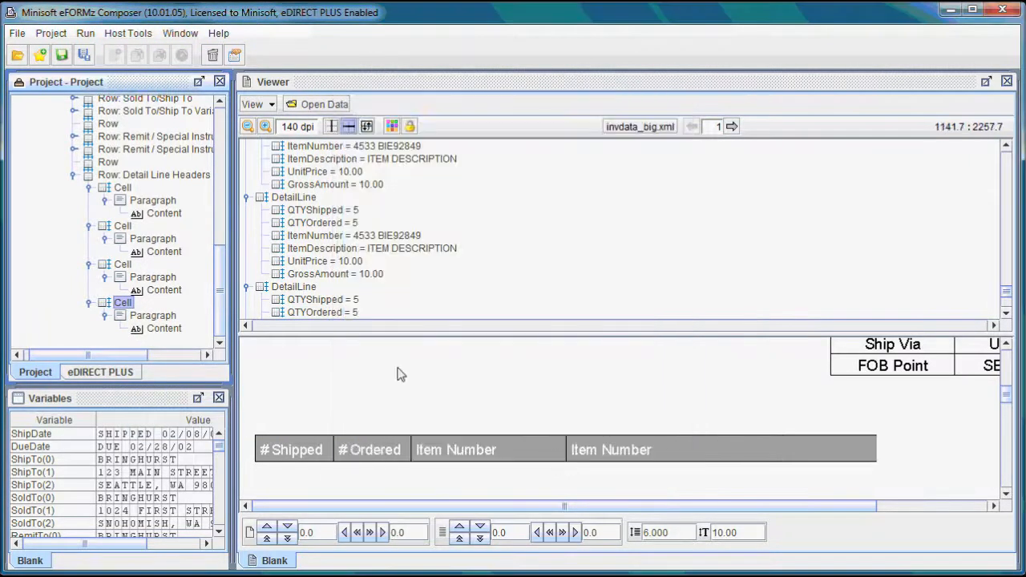
Replace the fourth header cell's text in the Detail Line Headers row with "Item Description".
right_click(160, 331)
mouse_move(264, 335)
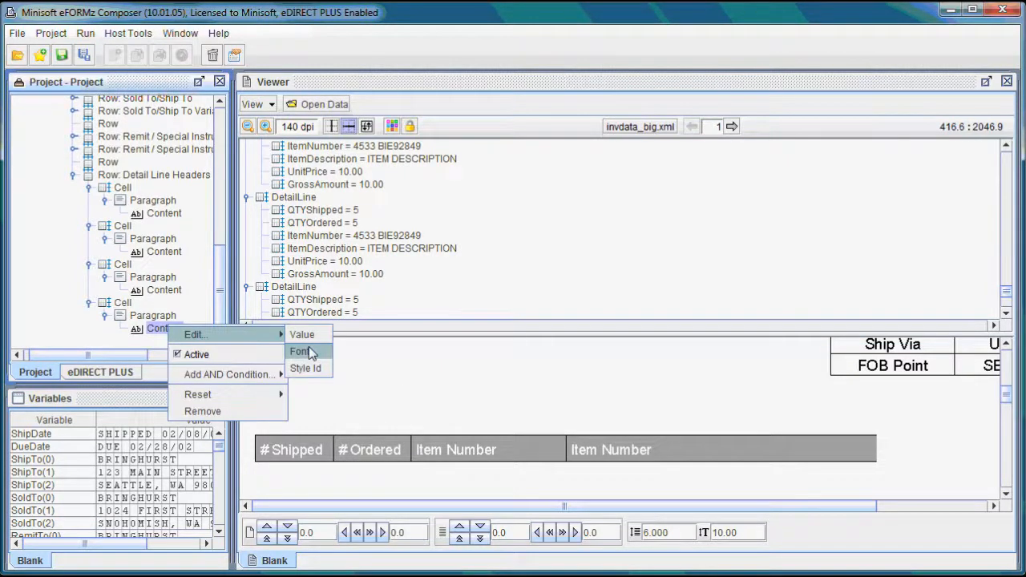
left_click(303, 335)
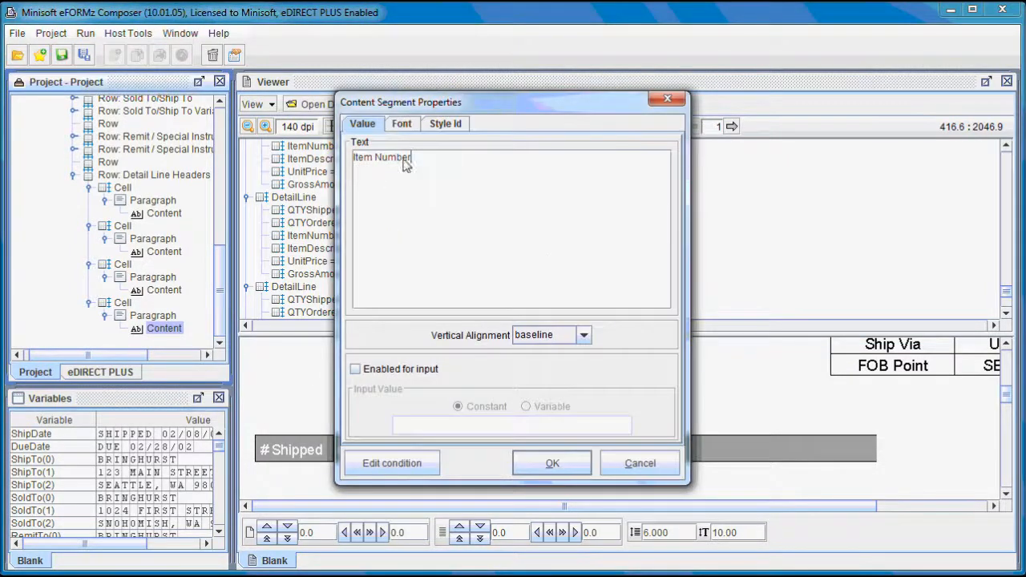
left_click_drag(431, 157, 375, 157)
key("Caps_Lock")
type("D")
key("Caps_Lock")
type("escription")
left_click(554, 464)
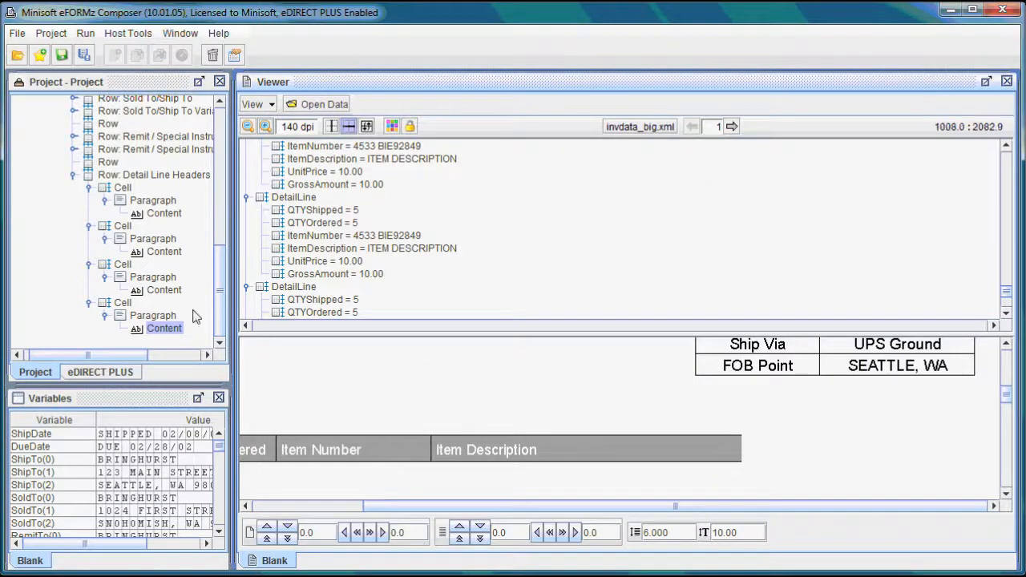
Duplicate the "Item Description" cell to add a fifth header cell, and set the new cell's fixed width to 750.
left_click(128, 303)
key("ctrl+d")
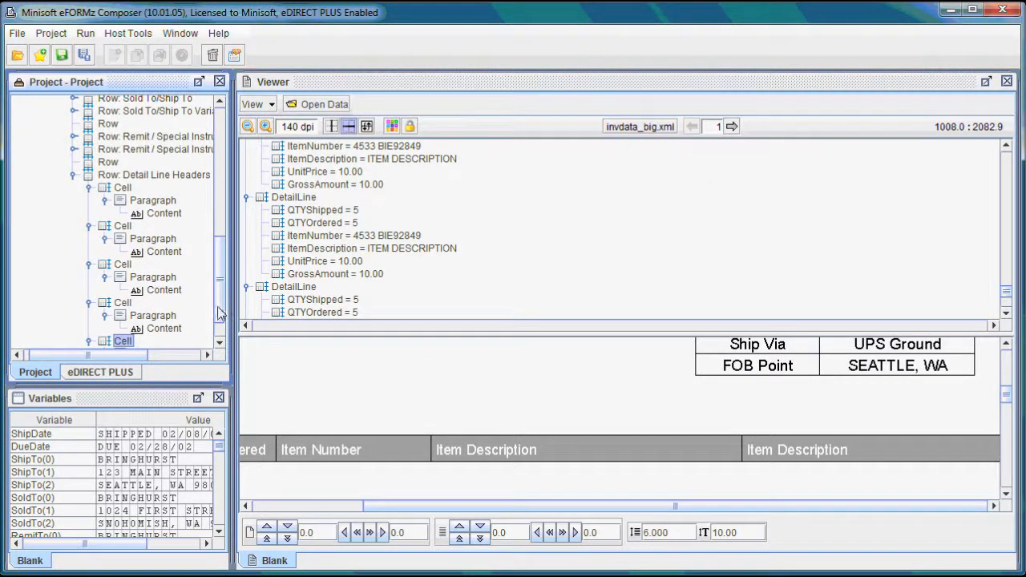
left_click_drag(220, 308, 218, 330)
right_click(132, 306)
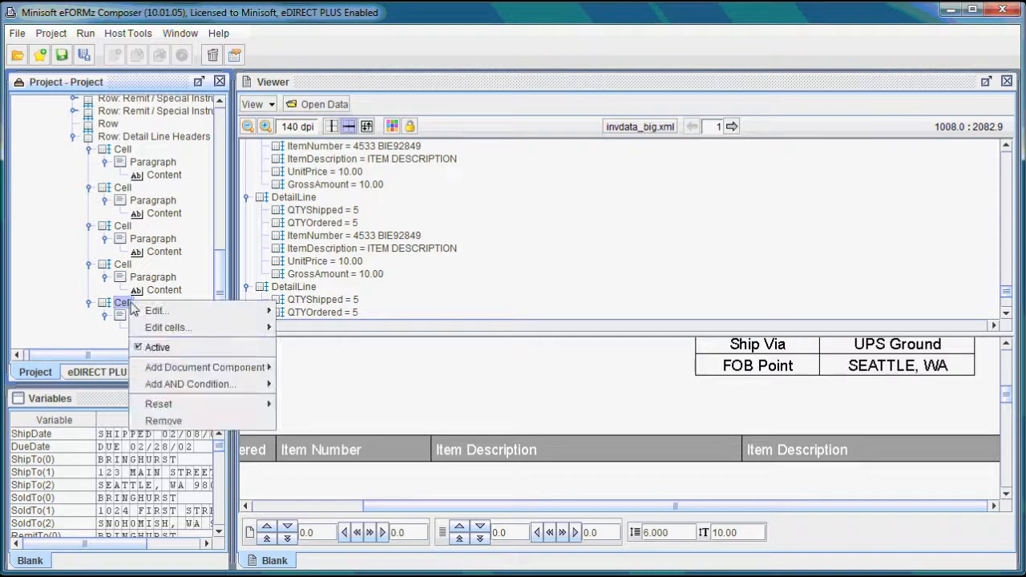
mouse_move(234, 310)
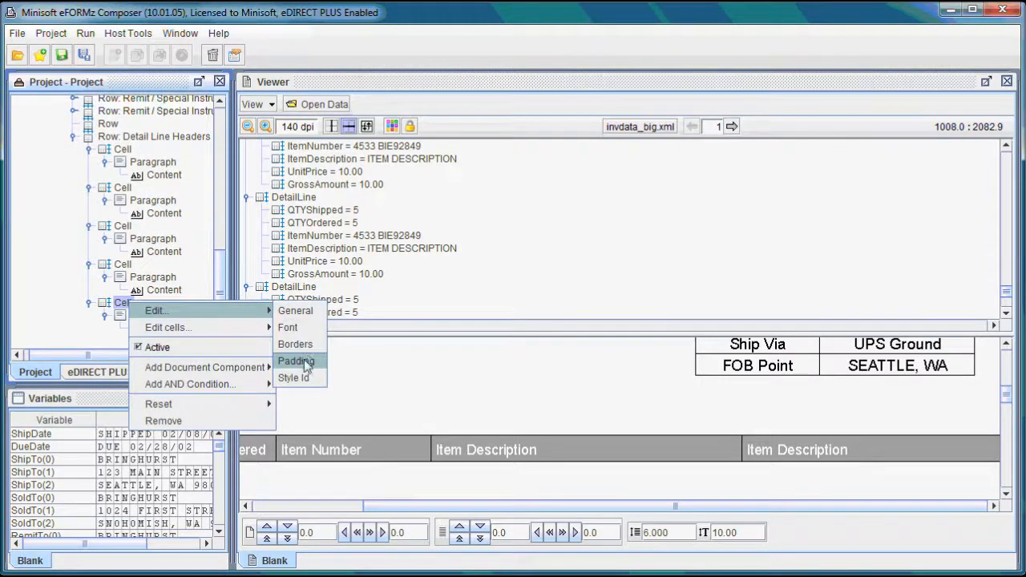
left_click(311, 315)
double_click(573, 157)
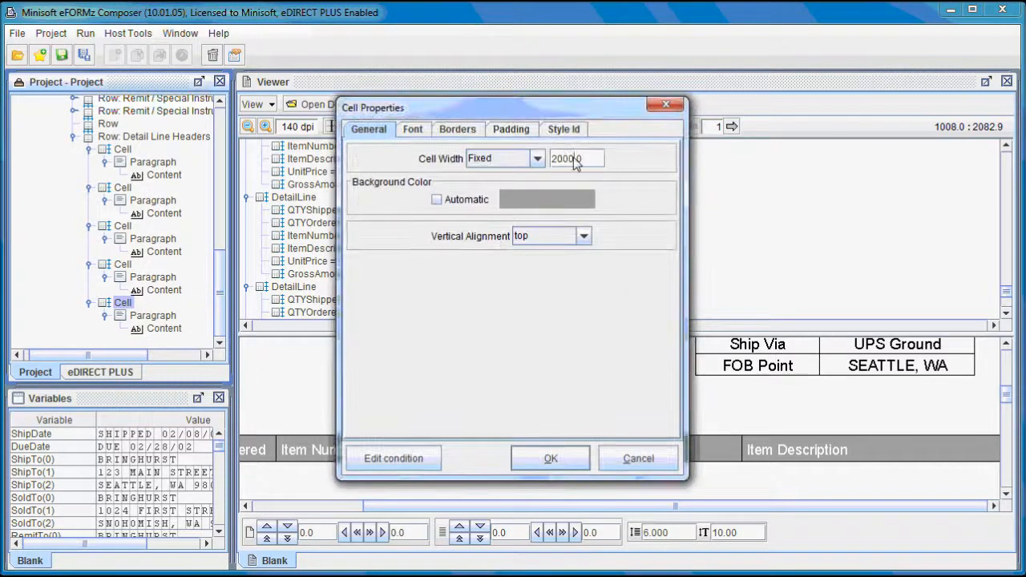
type("75")
left_click(560, 457)
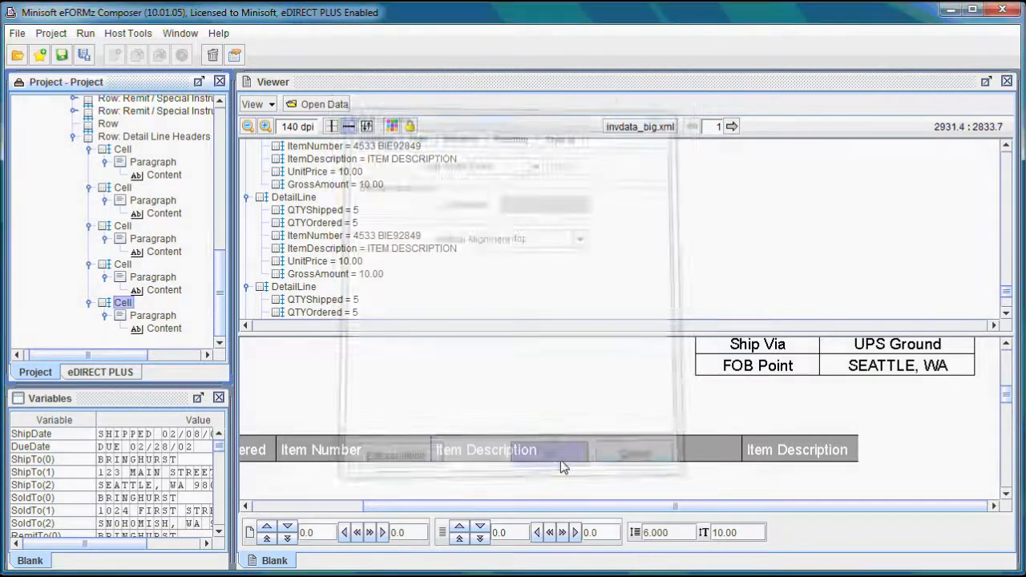
Replace the fifth header cell's text with "Unit Price" and duplicate that cell to add a sixth cell to the row.
right_click(168, 328)
mouse_move(242, 337)
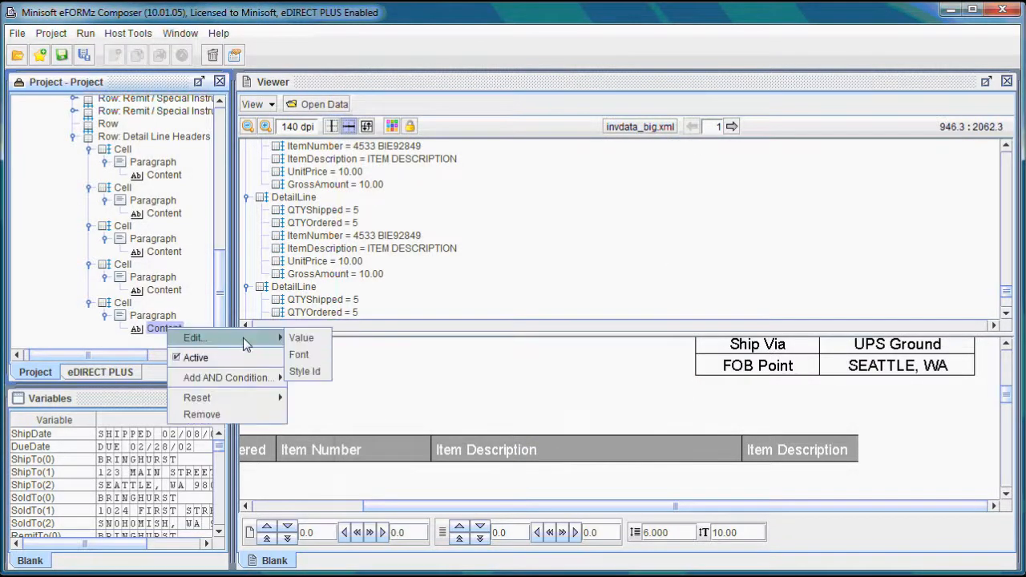
left_click(301, 337)
left_click_drag(437, 158, 353, 157)
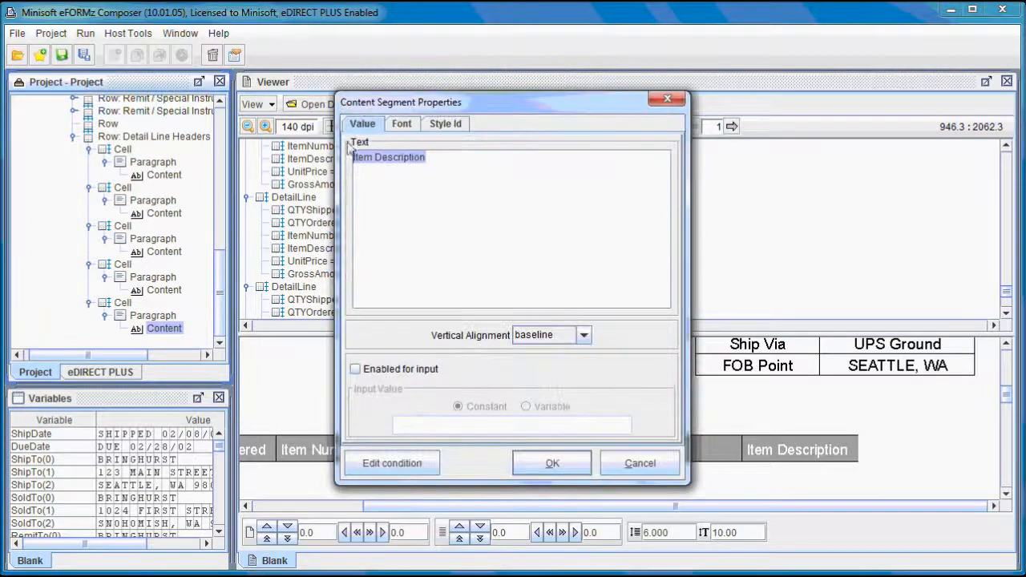
key("Caps_Lock")
type("U")
key("Caps_Lock")
type("nit")
key("Caps_Lock")
type("P")
key("Caps_Lock")
type("rice")
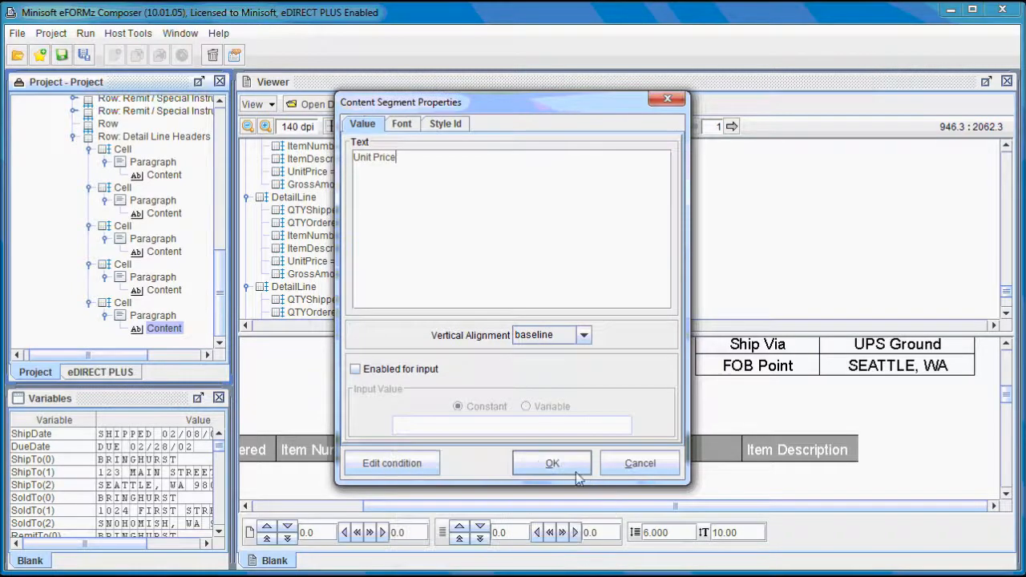
left_click(575, 472)
left_click_drag(123, 303, 134, 311)
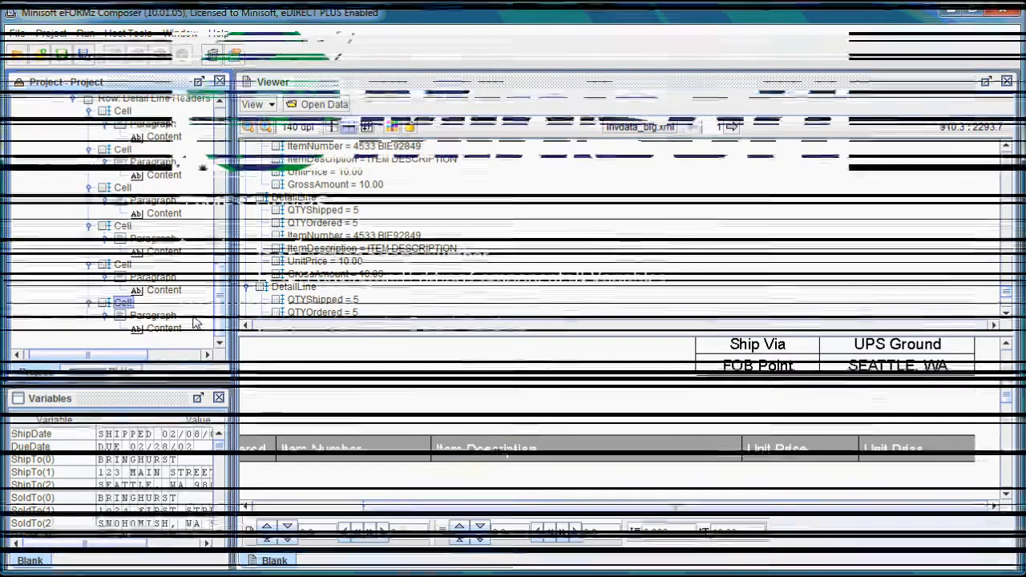